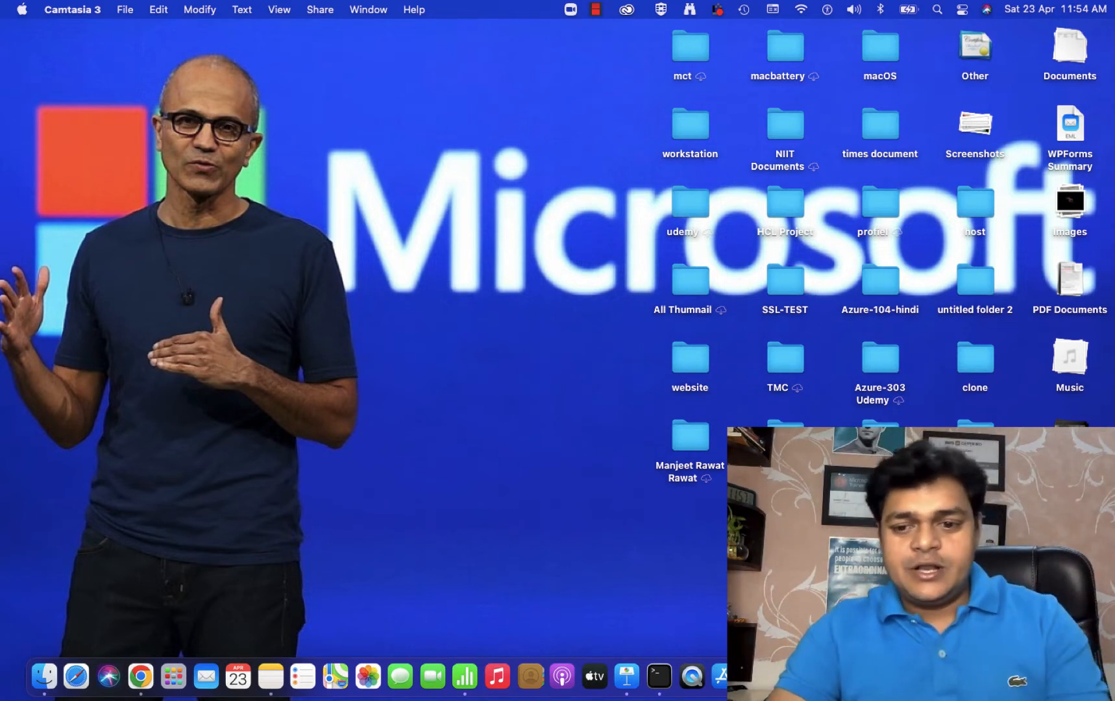
Step: In the full-screen OneNote space, browse the notebook's sections and add a new section
key("ctrl+Right")
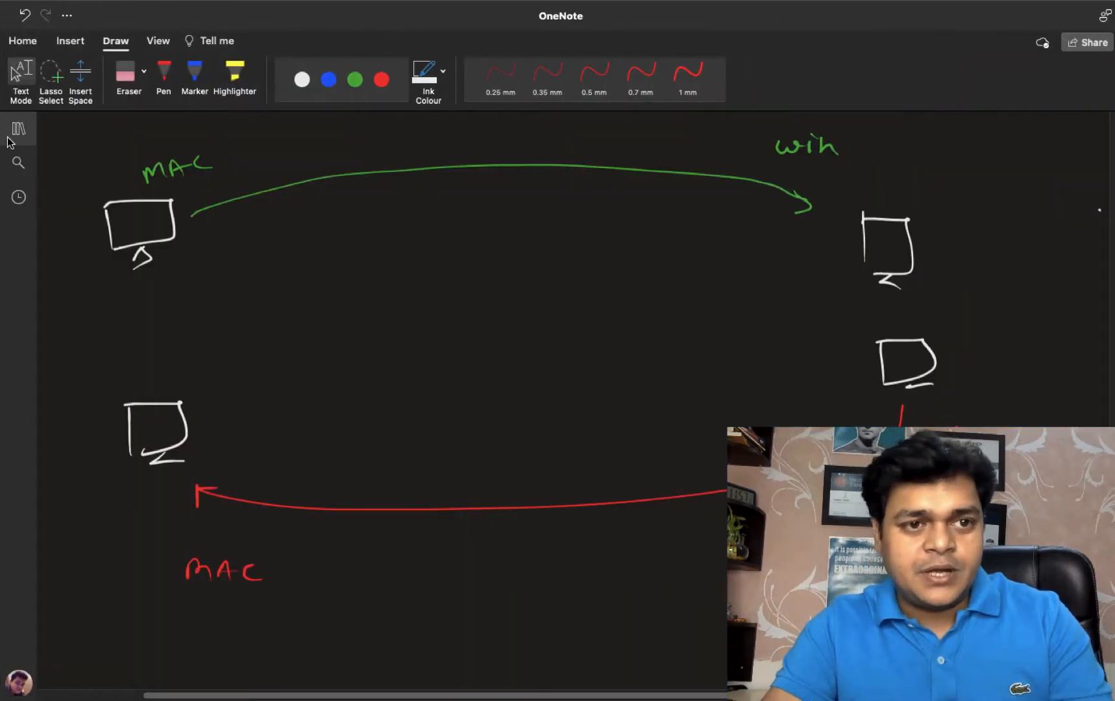
left_click(16, 138)
scroll(169, 597, "down", 1)
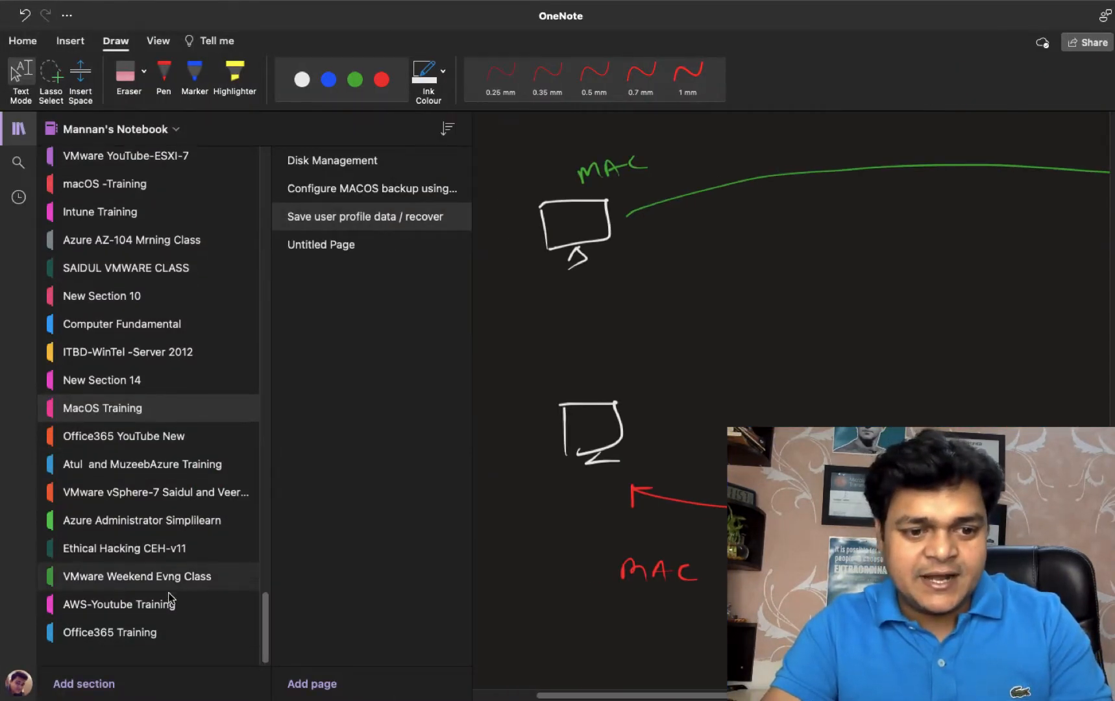
left_click(145, 624)
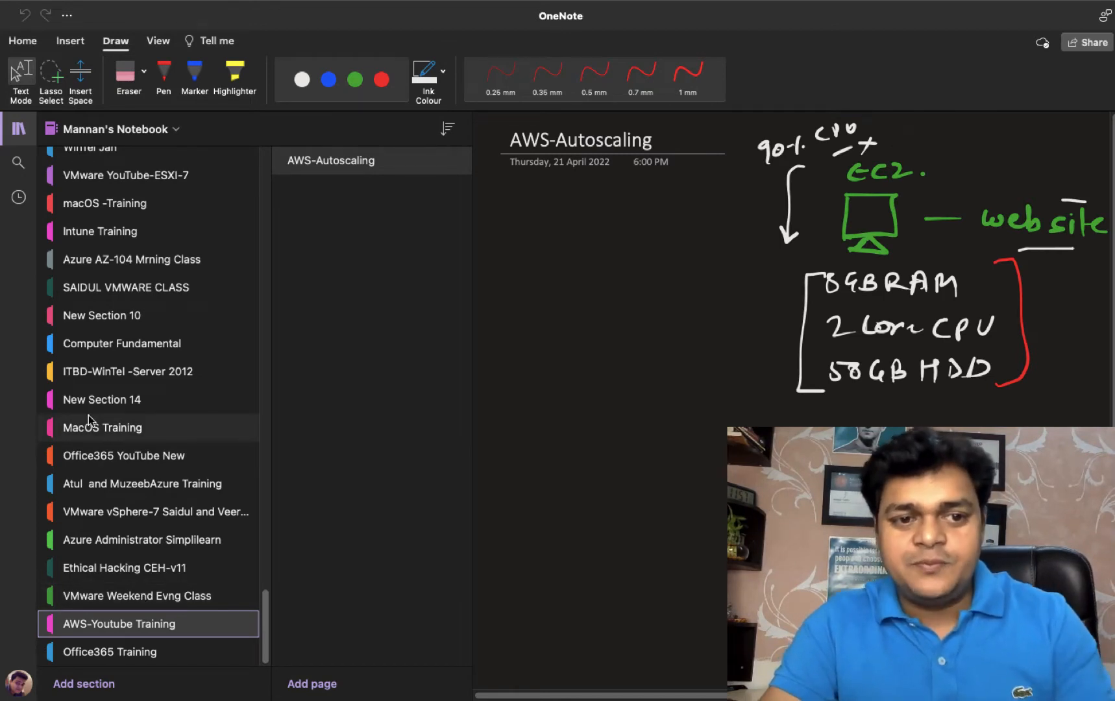
left_click(168, 516)
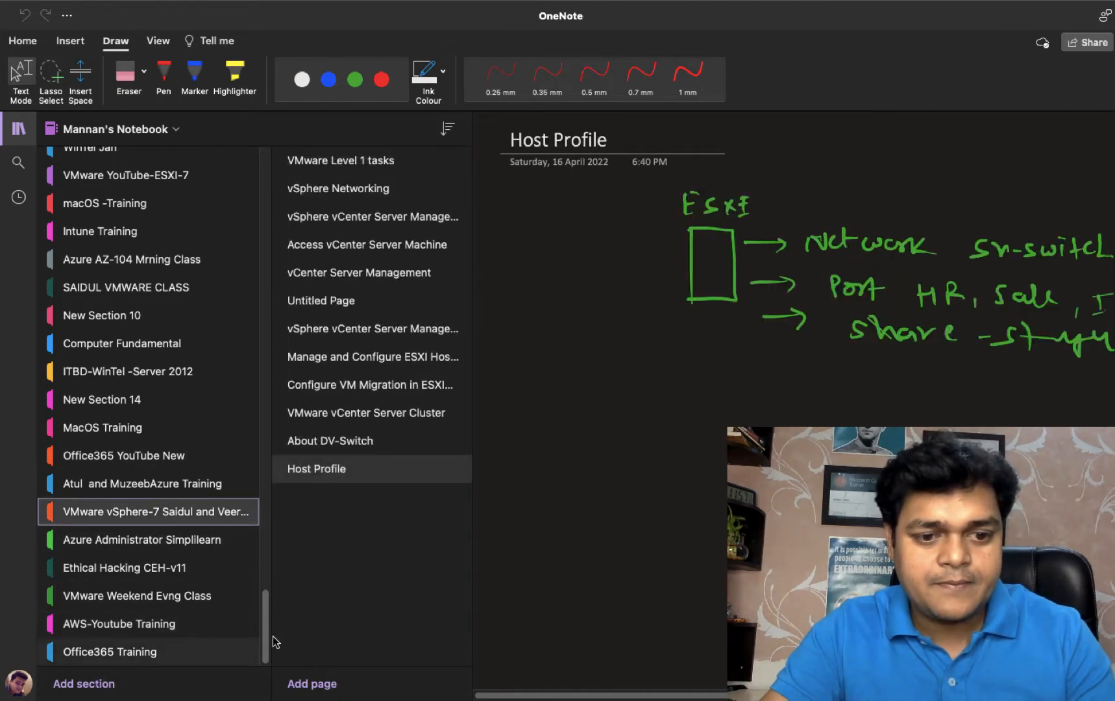
left_click(156, 681)
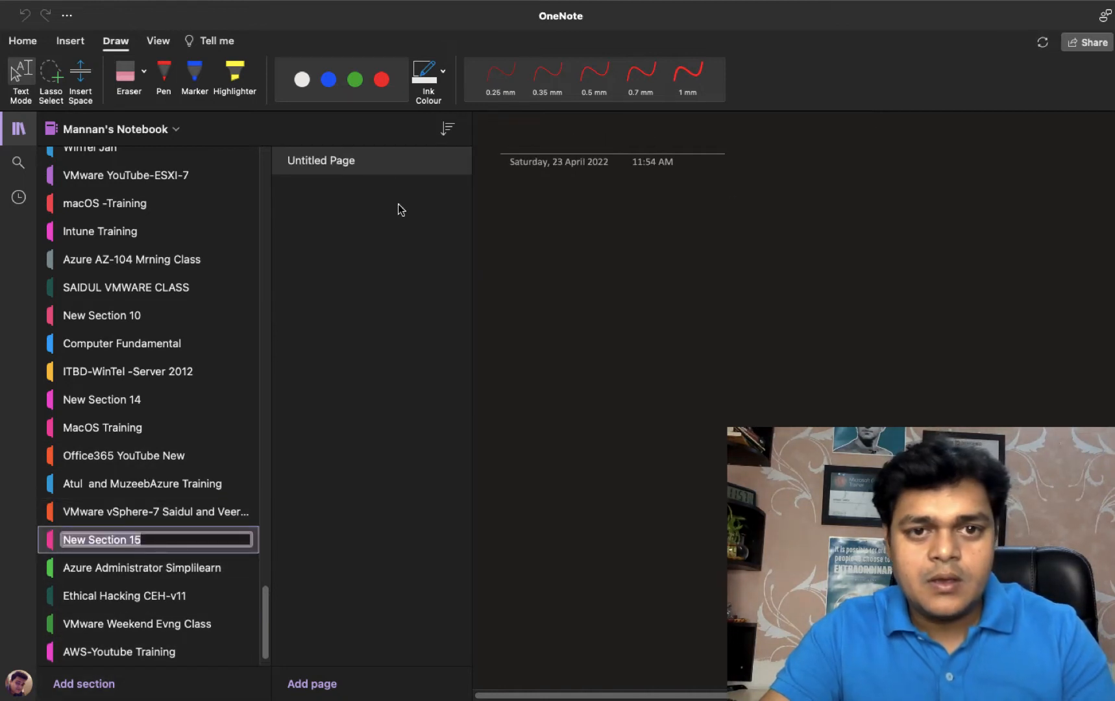
Step: Rename the untitled page to 'HA and DRS' and hide the section and page lists
right_click(346, 159)
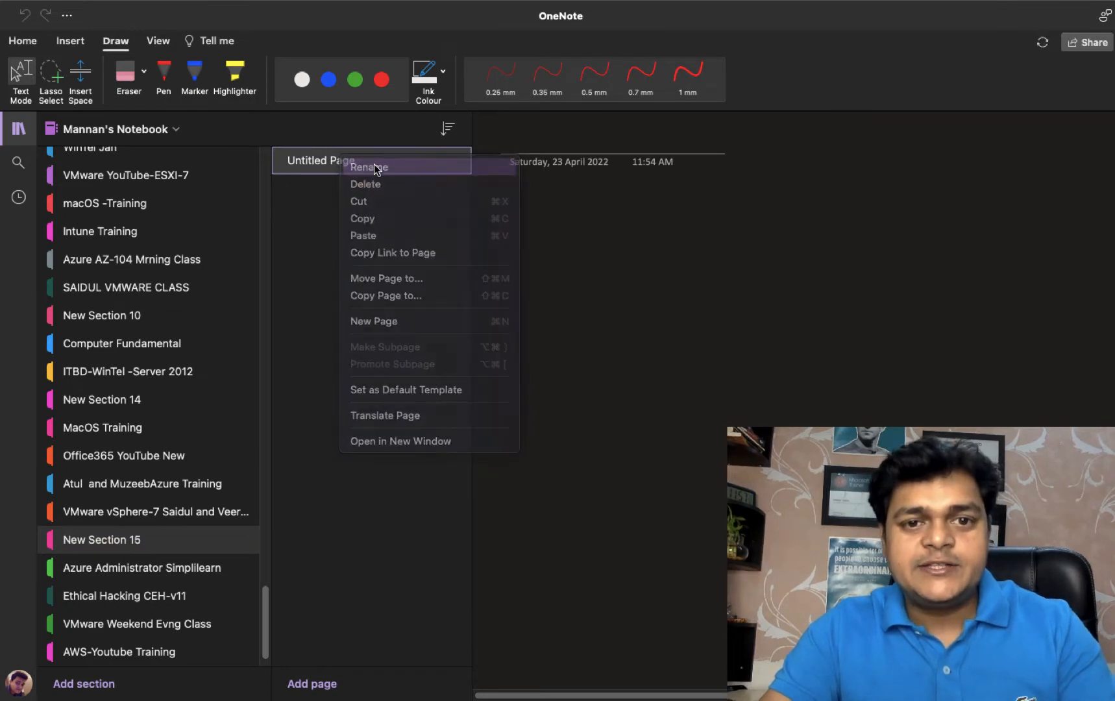
left_click(375, 167)
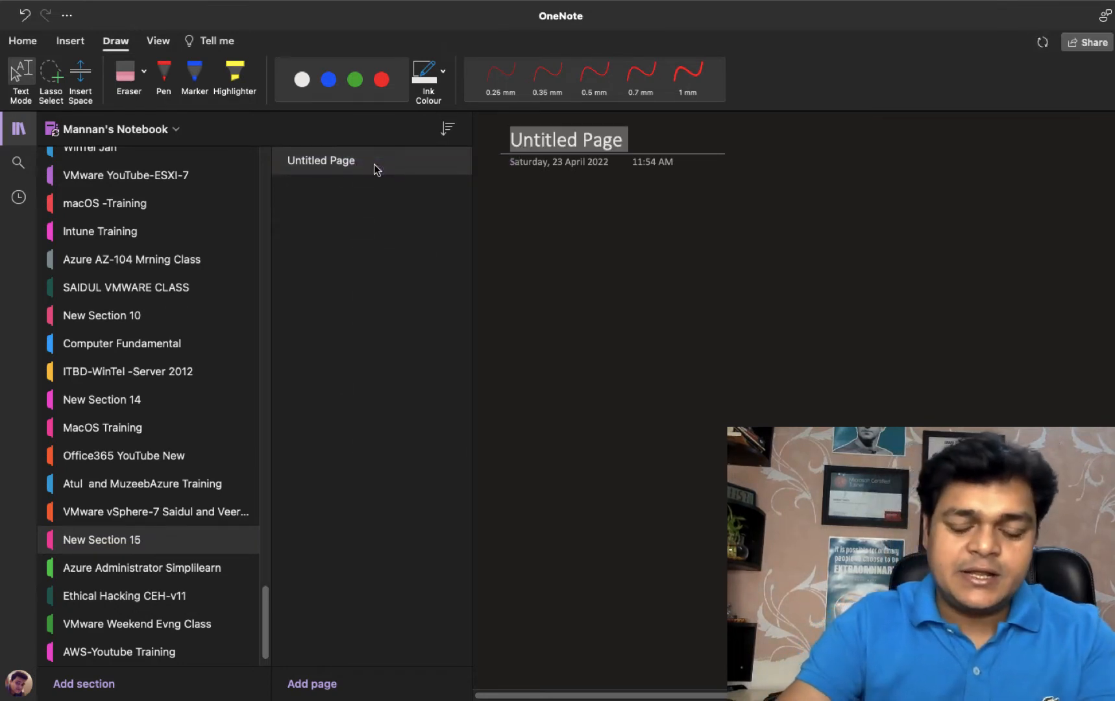
type("HA abd")
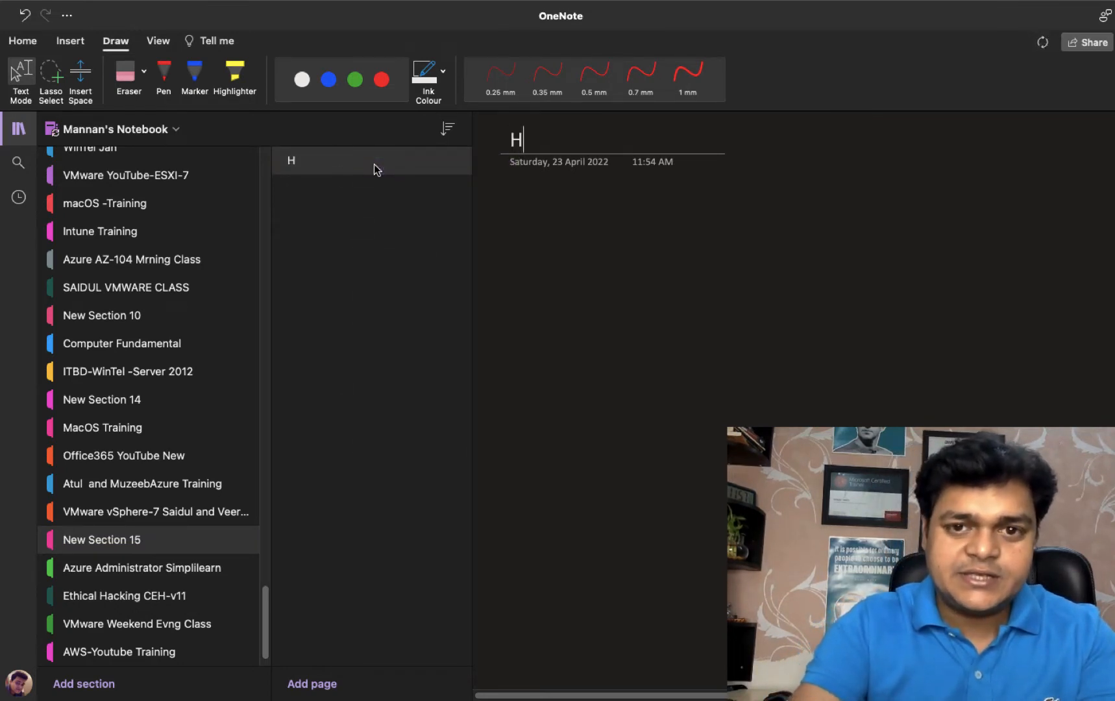
key("BackSpace")
key("BackSpace")
key("BackSpace")
key("BackSpace")
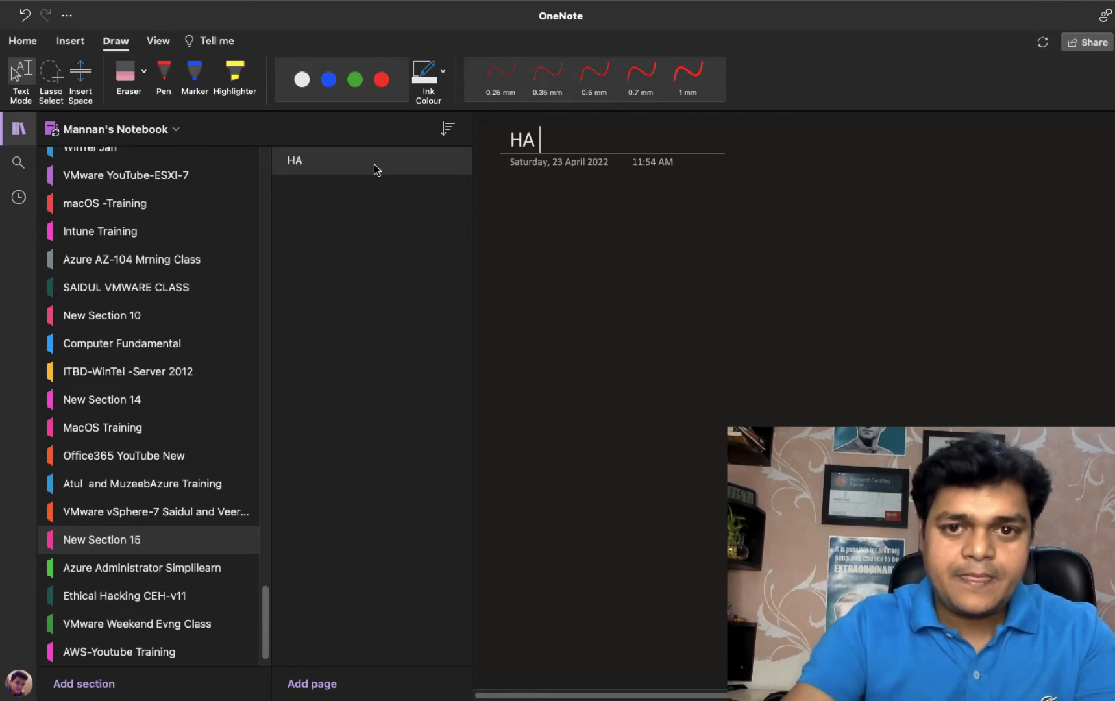
type("and DRS")
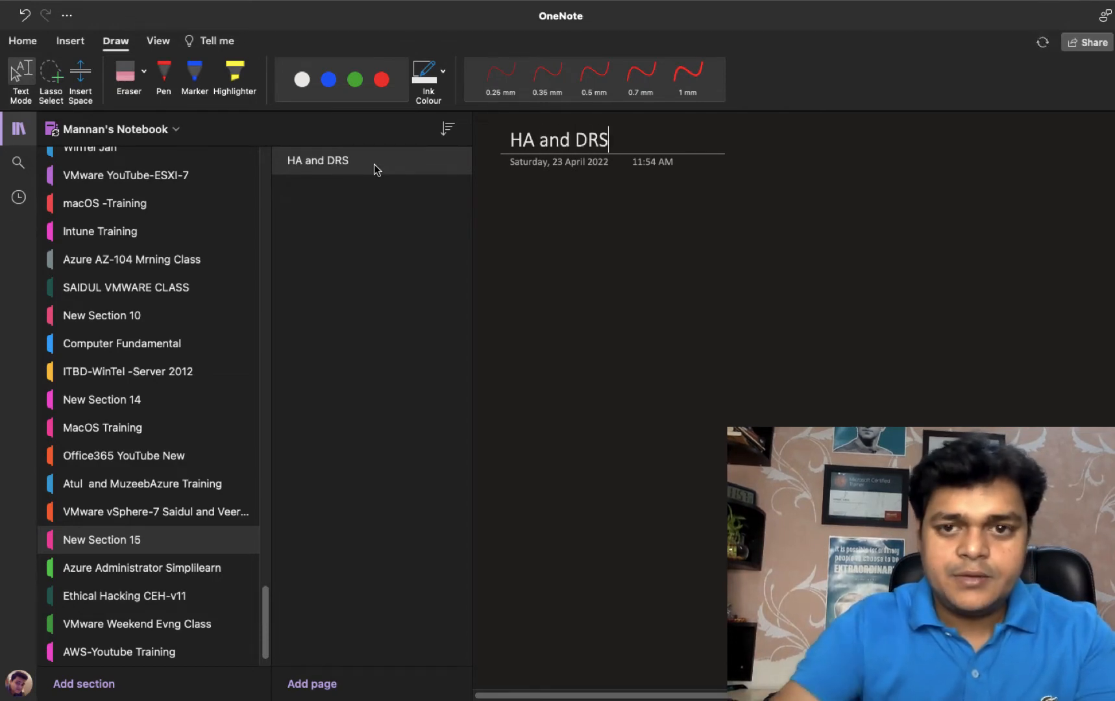
left_click(8, 129)
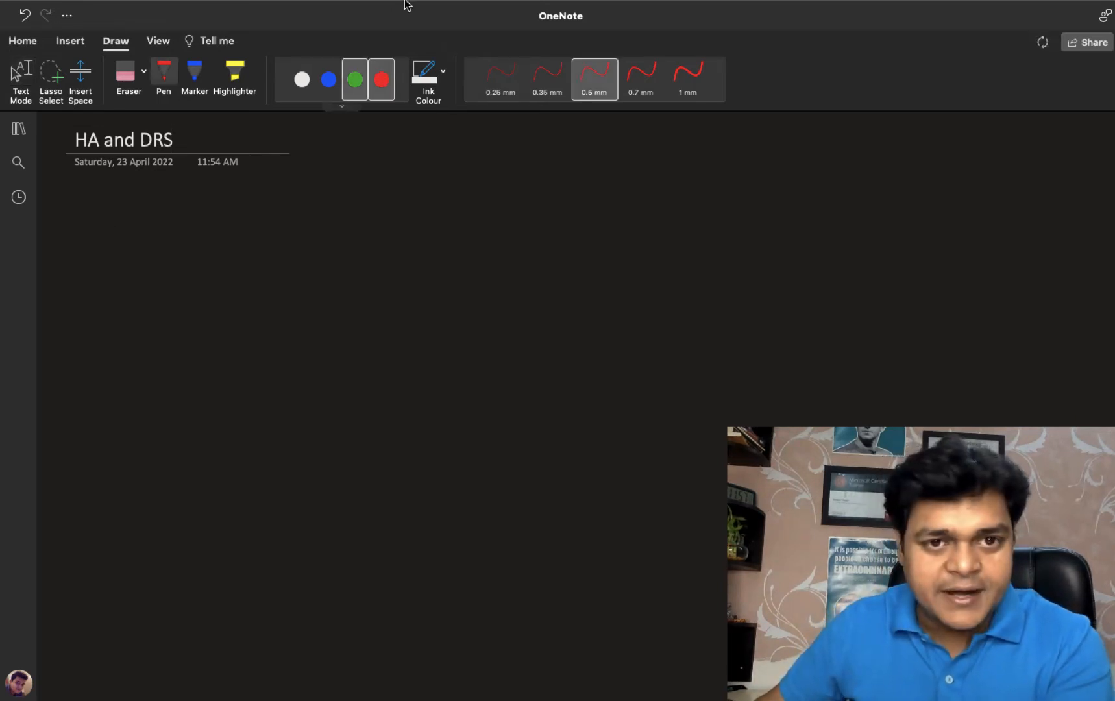
Step: Draw two blue host boxes and a blue vCenter Server monitor
left_click(327, 82)
left_click_drag(161, 239, 158, 296)
mouse_move(157, 236)
left_mouse_down()
mouse_move(174, 238)
mouse_move(197, 298)
mouse_move(160, 298)
left_mouse_up()
mouse_move(160, 394)
left_mouse_down()
mouse_move(158, 445)
mouse_move(202, 384)
mouse_move(156, 451)
left_mouse_up()
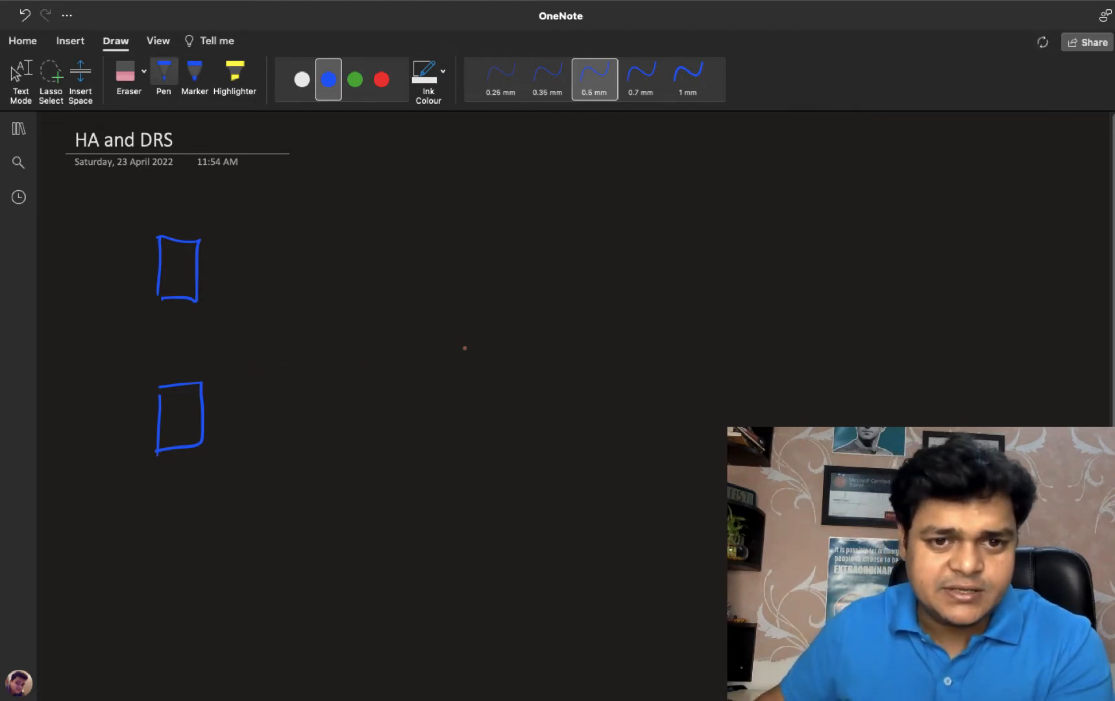
mouse_move(461, 303)
left_mouse_down()
mouse_move(487, 305)
mouse_move(468, 345)
mouse_move(480, 354)
mouse_move(481, 341)
left_mouse_up()
Step: In white ink, draw arrows from both hosts to the monitor and write 'vcenter Server'
left_click(302, 79)
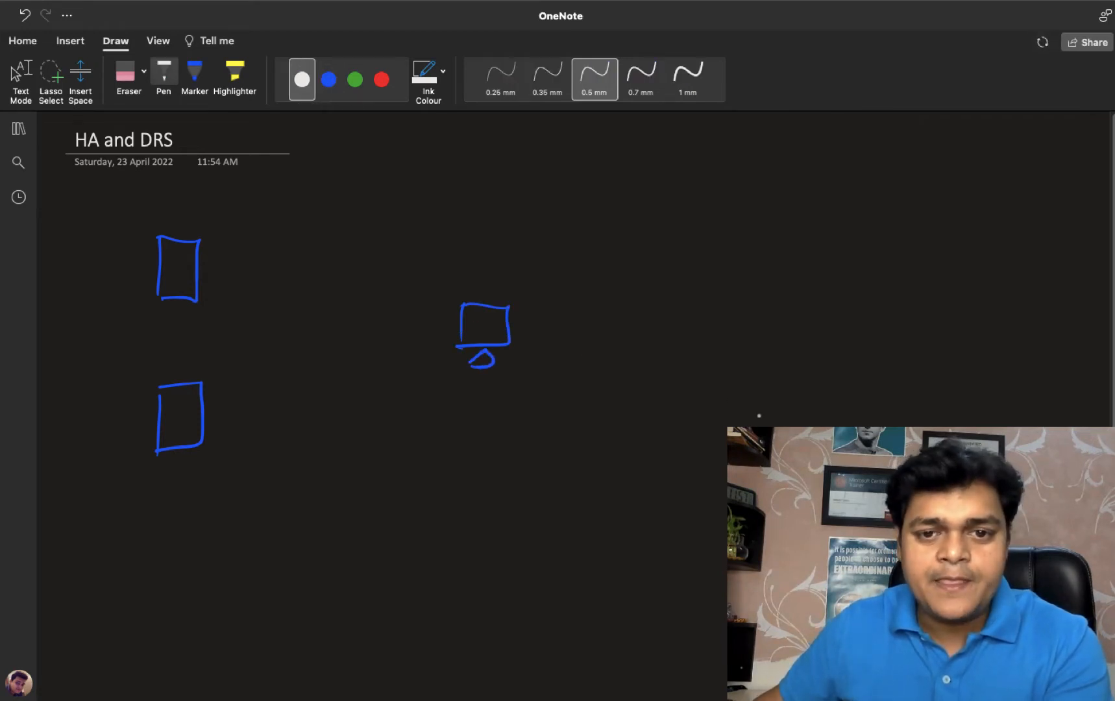
mouse_move(224, 270)
left_mouse_down()
mouse_move(443, 318)
mouse_move(431, 335)
left_mouse_up()
mouse_move(234, 399)
left_mouse_down()
mouse_move(450, 354)
mouse_move(492, 397)
mouse_move(540, 406)
mouse_move(586, 385)
left_mouse_up()
left_click(620, 395)
mouse_move(511, 421)
left_mouse_down()
mouse_move(496, 437)
mouse_move(554, 420)
mouse_move(571, 436)
left_mouse_up()
left_click_drag(577, 435, 600, 420)
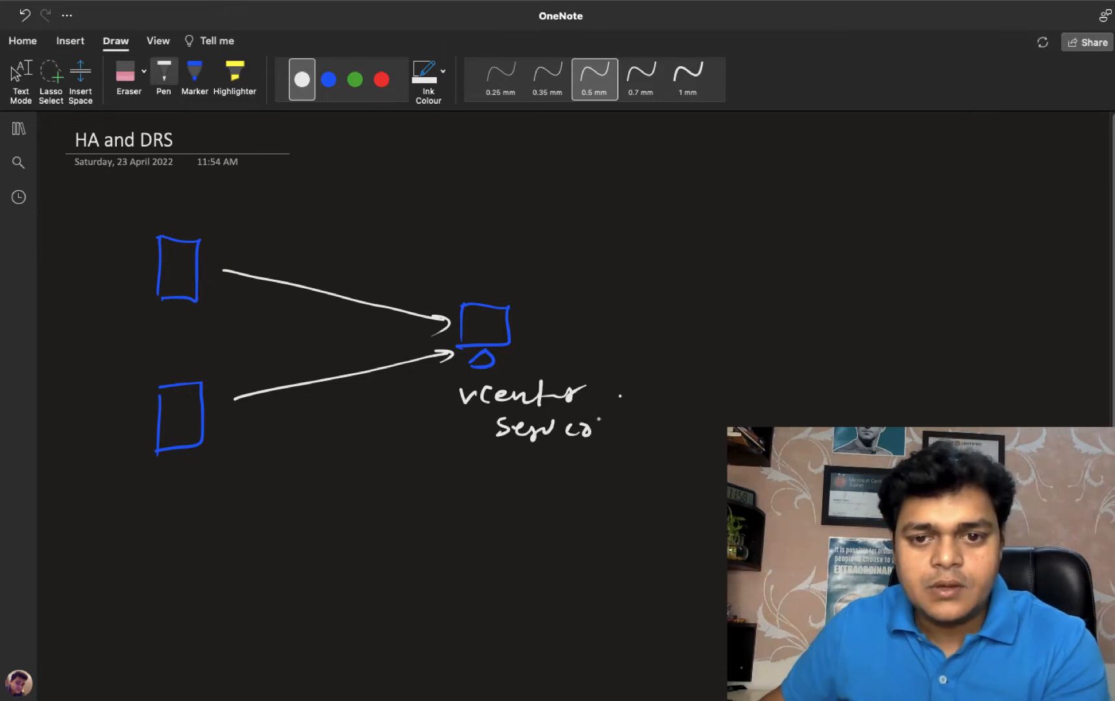
Step: Draw two red storage boxes labelled 'Shared storage-1' and 'storage-2'
left_click(381, 79)
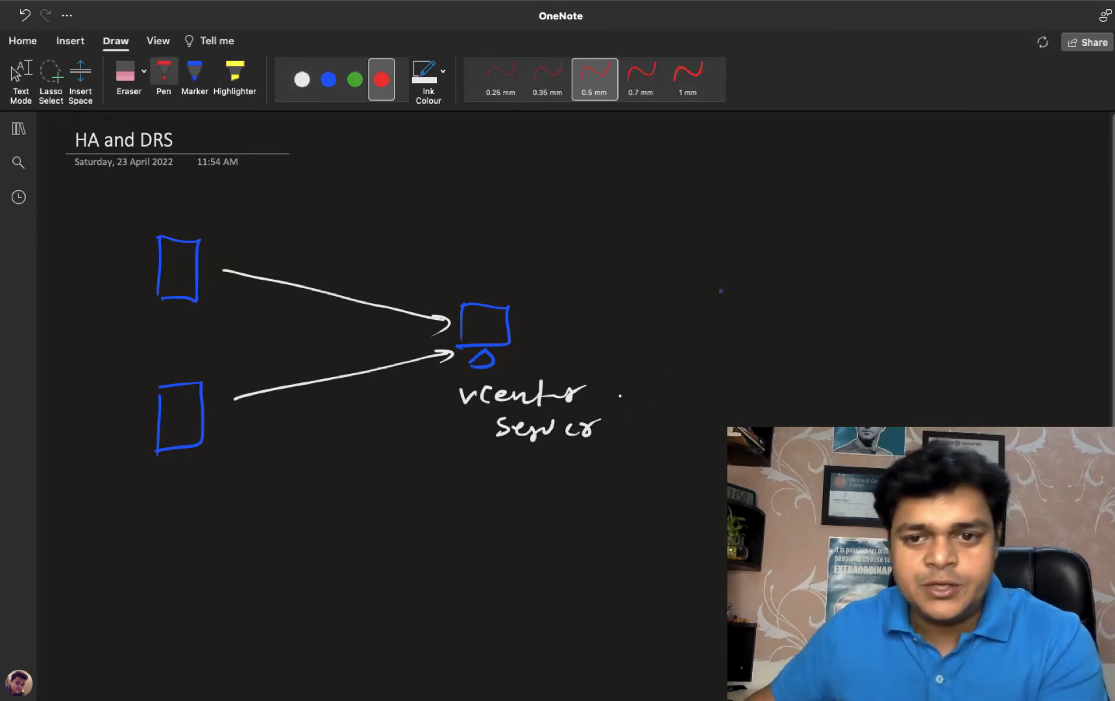
mouse_move(717, 244)
left_mouse_down()
mouse_move(778, 199)
mouse_move(733, 253)
mouse_move(725, 204)
left_mouse_up()
mouse_move(714, 367)
left_mouse_down()
mouse_move(761, 360)
mouse_move(715, 410)
left_mouse_up()
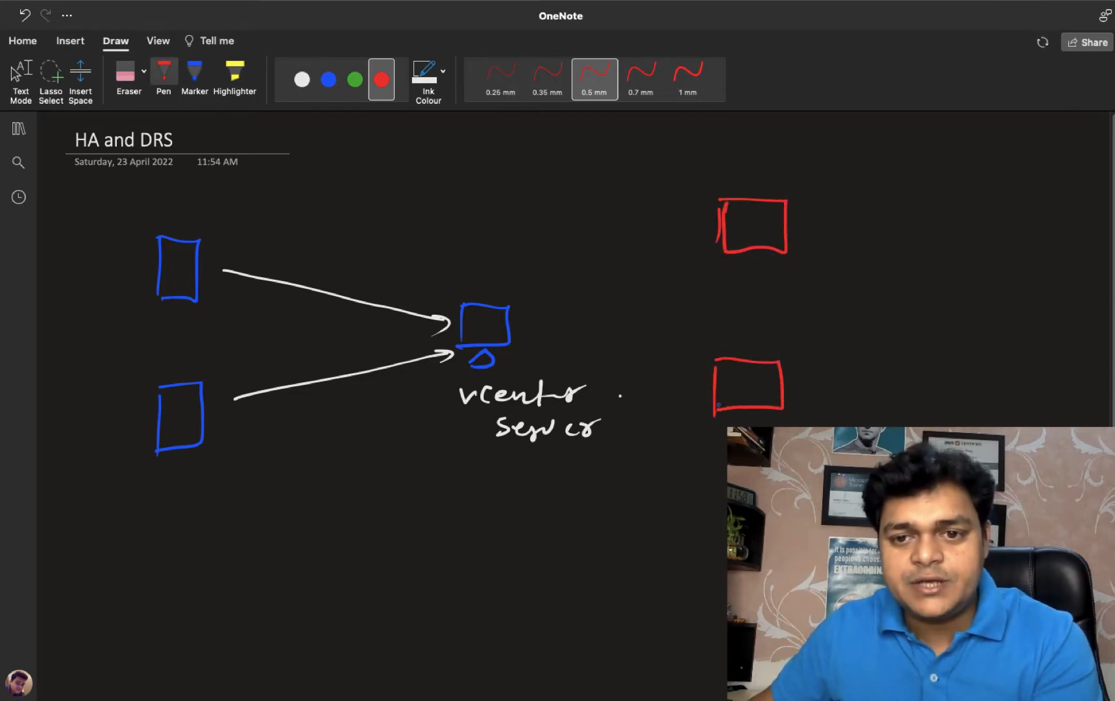
mouse_move(733, 163)
left_mouse_down()
mouse_move(721, 182)
mouse_move(796, 170)
mouse_move(766, 191)
mouse_move(806, 190)
left_mouse_up()
mouse_move(826, 159)
left_mouse_down()
mouse_move(824, 190)
mouse_move(841, 173)
left_mouse_up()
mouse_move(841, 172)
left_mouse_down()
mouse_move(885, 203)
mouse_move(923, 186)
left_mouse_up()
left_click_drag(929, 179, 928, 197)
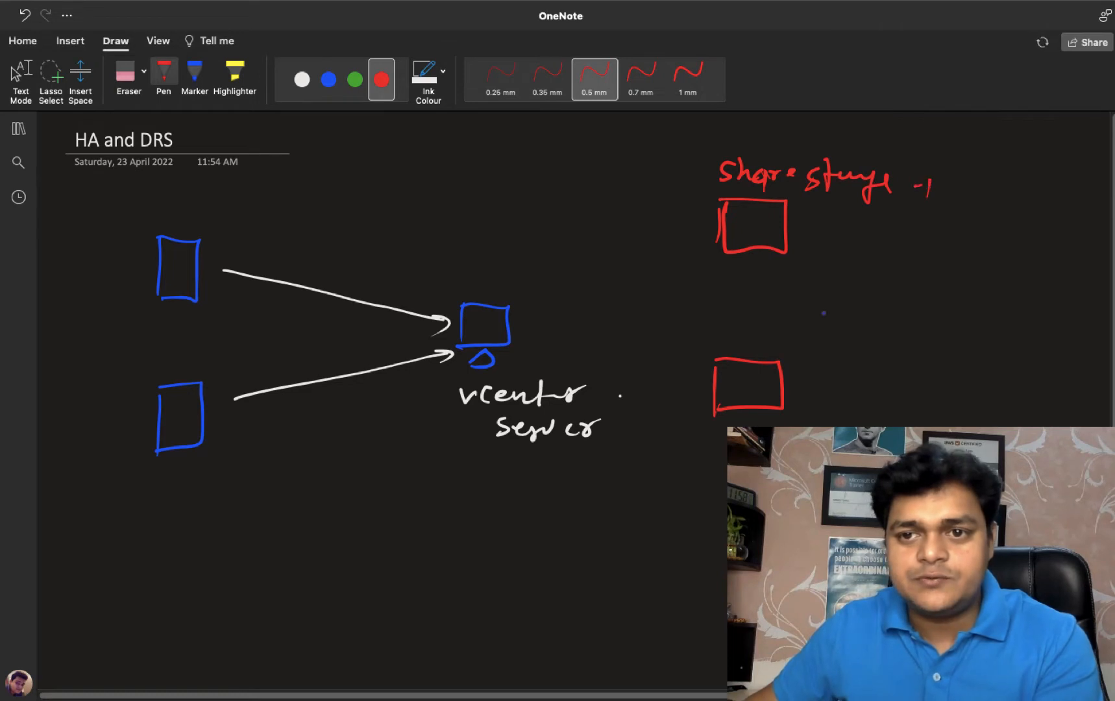
mouse_move(714, 335)
left_mouse_down()
mouse_move(701, 354)
mouse_move(725, 357)
left_mouse_up()
mouse_move(726, 339)
left_mouse_down()
mouse_move(783, 355)
mouse_move(800, 338)
mouse_move(828, 348)
mouse_move(837, 327)
left_mouse_up()
left_click(858, 342)
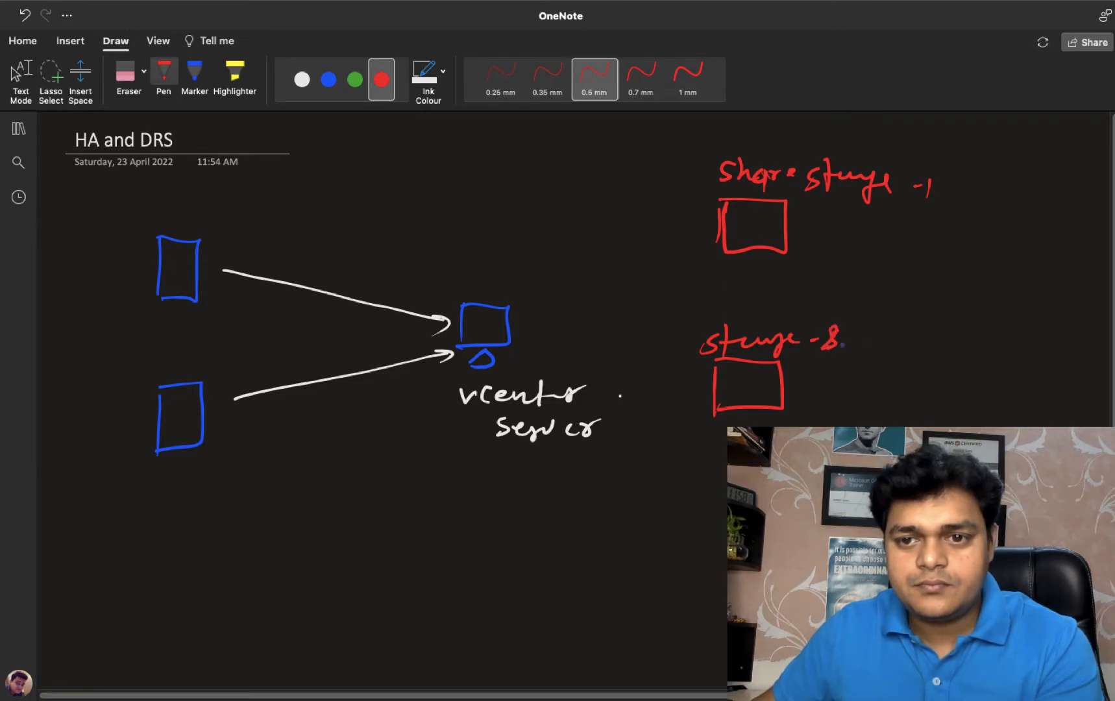
left_click(318, 97)
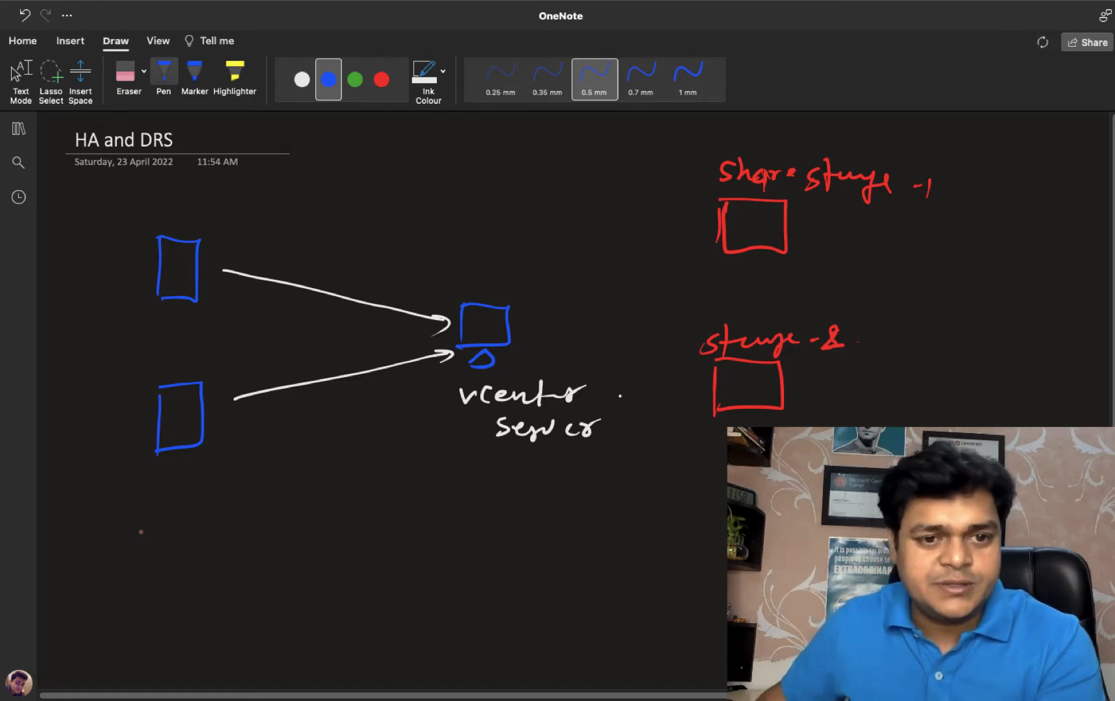
Step: Write circled points 1 'share storage' and 2 'v-motion' below the hosts in blue
mouse_move(116, 563)
left_mouse_down()
mouse_move(114, 582)
mouse_move(114, 557)
mouse_move(159, 579)
left_mouse_up()
left_click_drag(187, 558, 209, 578)
left_click_drag(215, 568, 240, 570)
mouse_move(252, 572)
left_mouse_down()
mouse_move(304, 581)
mouse_move(349, 569)
mouse_move(333, 594)
left_mouse_up()
left_click_drag(350, 575, 369, 558)
mouse_move(105, 616)
left_mouse_down()
mouse_move(119, 640)
mouse_move(113, 609)
left_mouse_up()
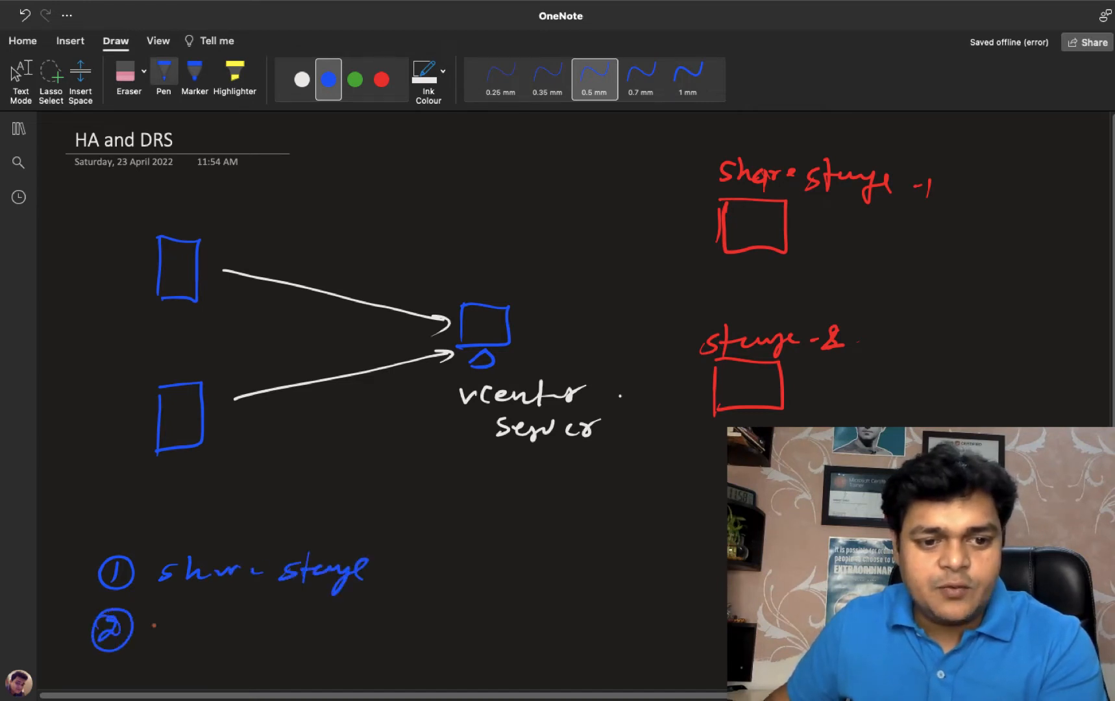
left_click_drag(180, 624, 199, 622)
left_click_drag(196, 630, 285, 637)
mouse_move(279, 628)
left_mouse_down()
mouse_move(302, 617)
mouse_move(317, 635)
left_mouse_up()
mouse_move(328, 625)
left_mouse_down()
mouse_move(346, 632)
mouse_move(323, 635)
left_mouse_up()
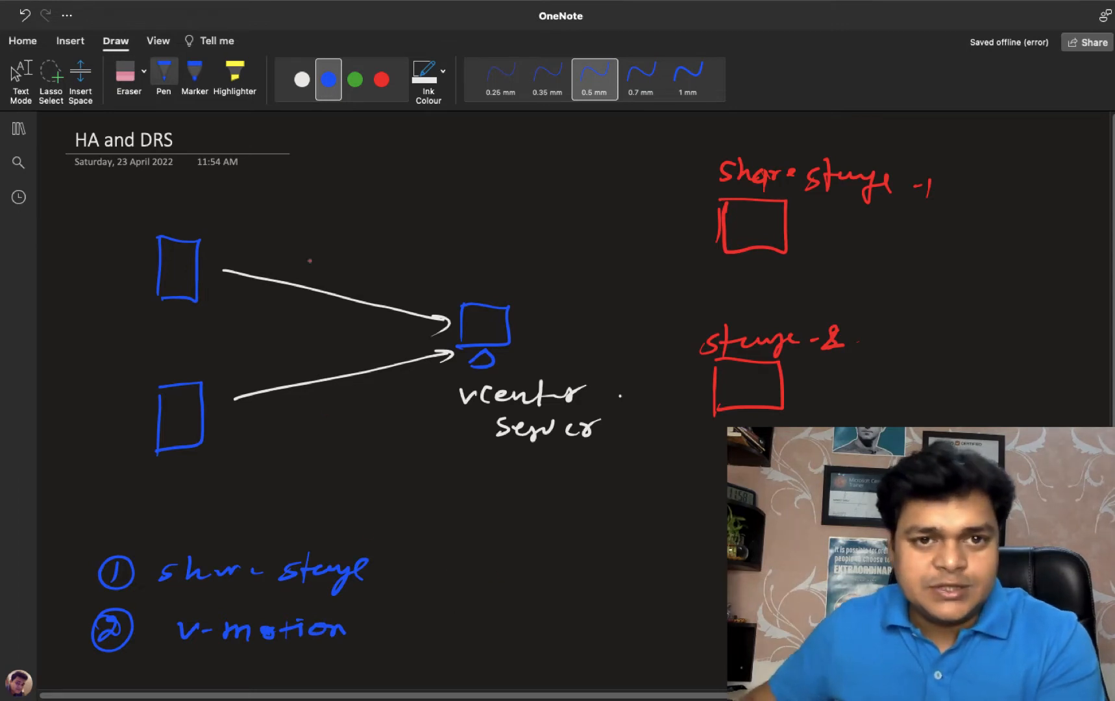
Step: Write and circle 'D.R.S.' in green above vCenter Server, then switch to the Server Manager VM
left_click(363, 85)
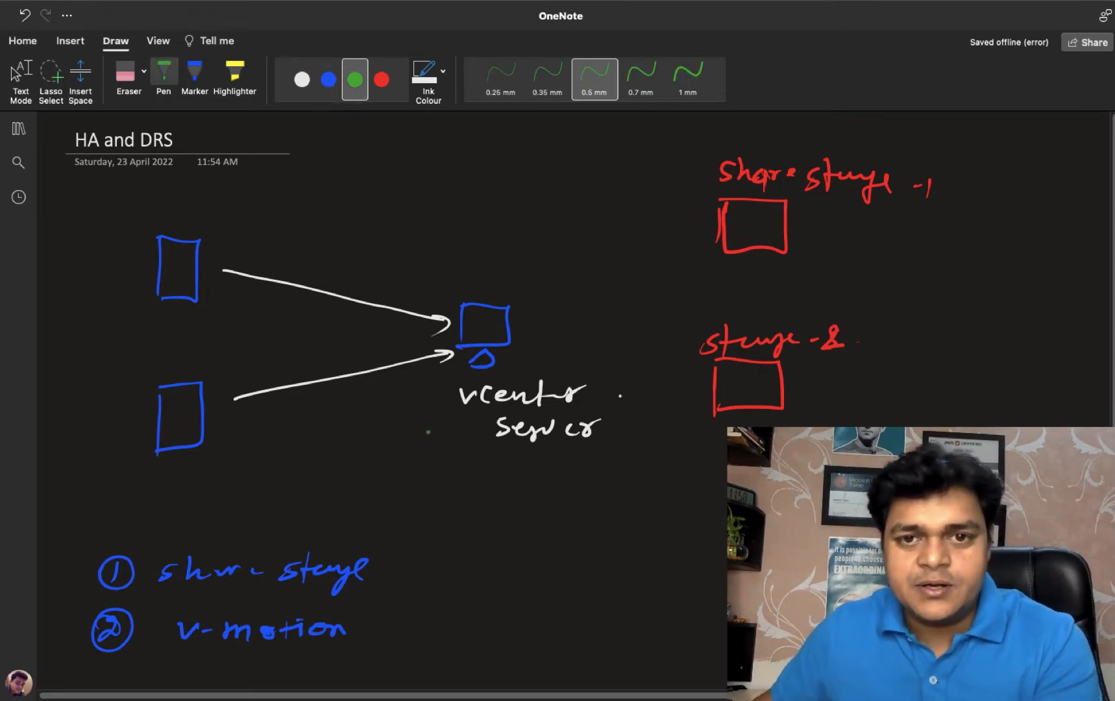
left_click_drag(425, 219, 425, 247)
mouse_move(417, 220)
left_mouse_down()
mouse_move(415, 248)
mouse_move(465, 228)
mouse_move(482, 248)
mouse_move(456, 263)
left_mouse_up()
left_click_drag(506, 221, 492, 244)
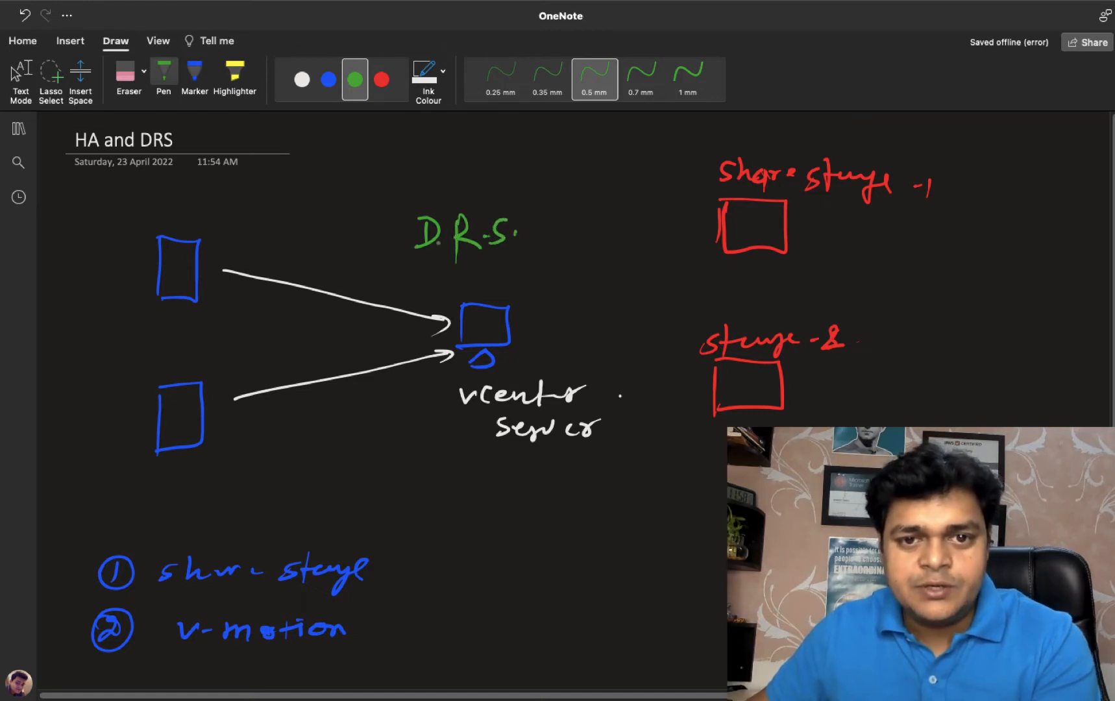
mouse_move(447, 199)
left_mouse_down()
mouse_move(483, 272)
mouse_move(433, 201)
left_mouse_up()
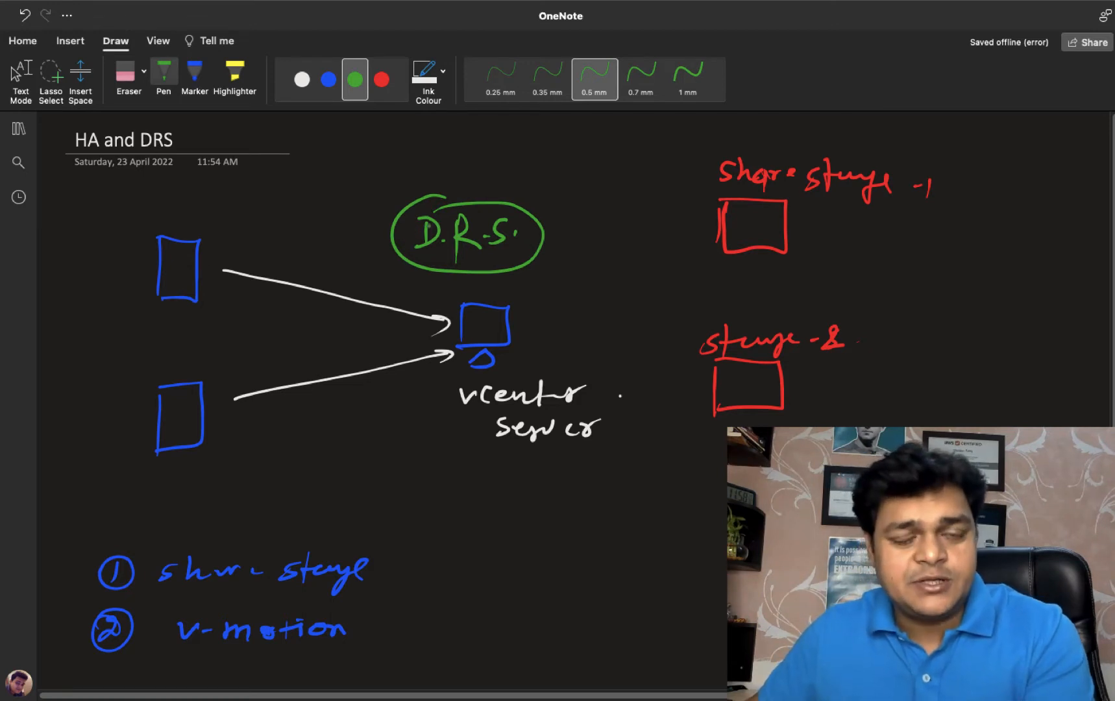
key("Escape")
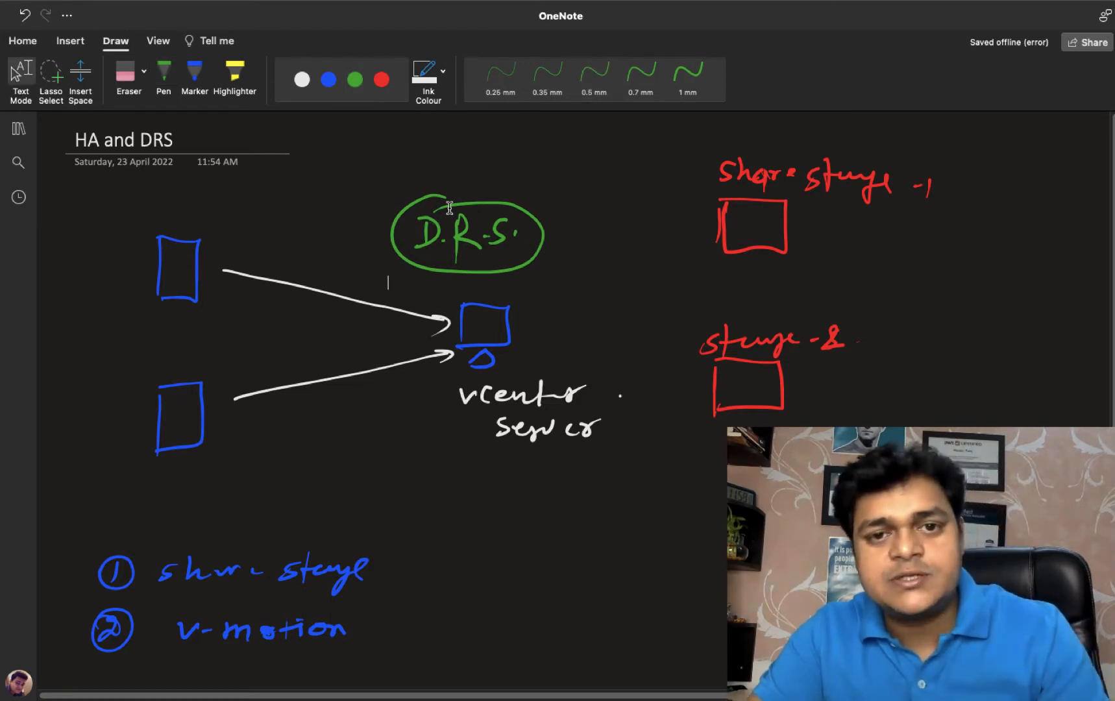
key("ctrl+Right")
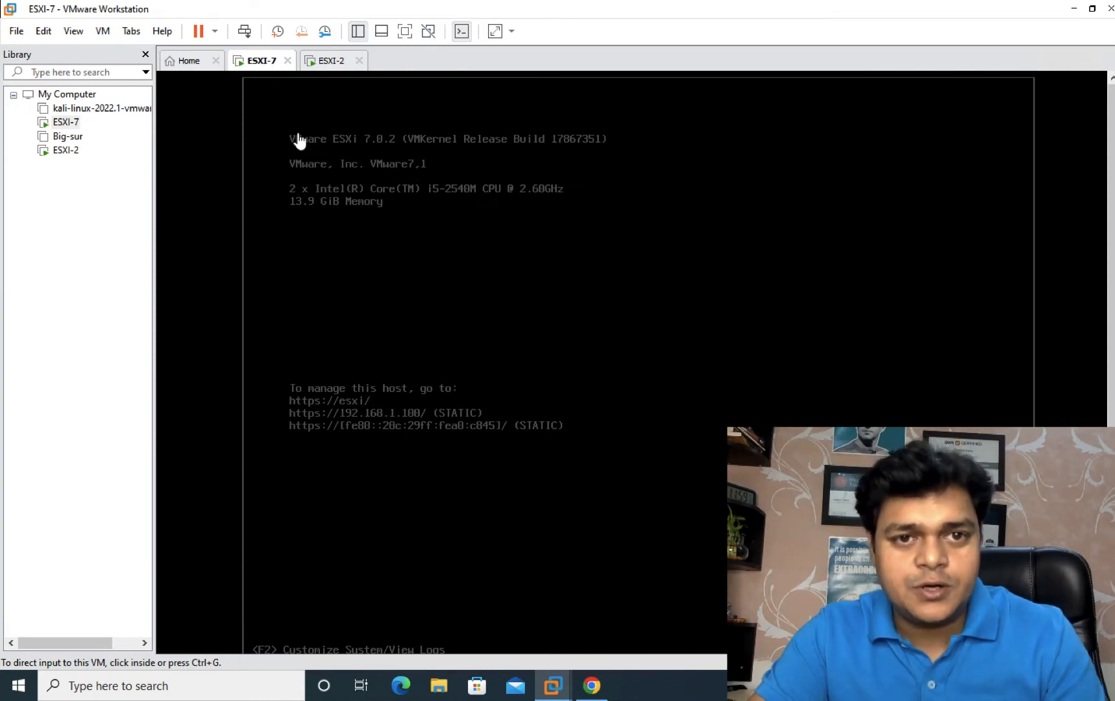
left_click(333, 61)
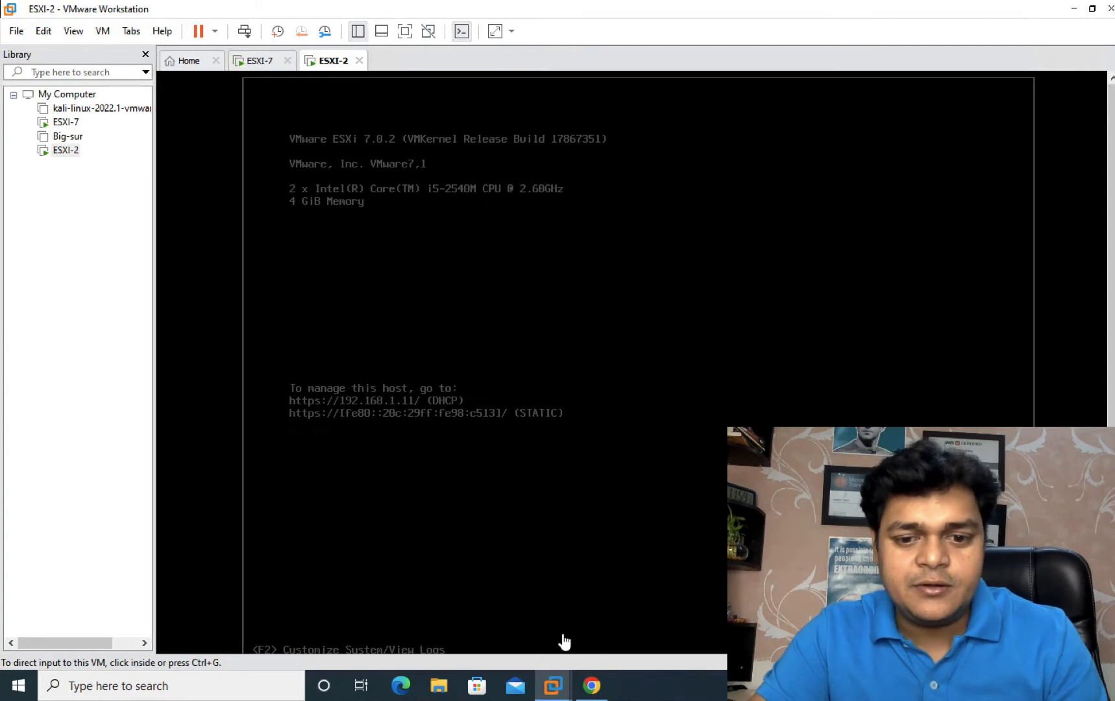
left_click(587, 686)
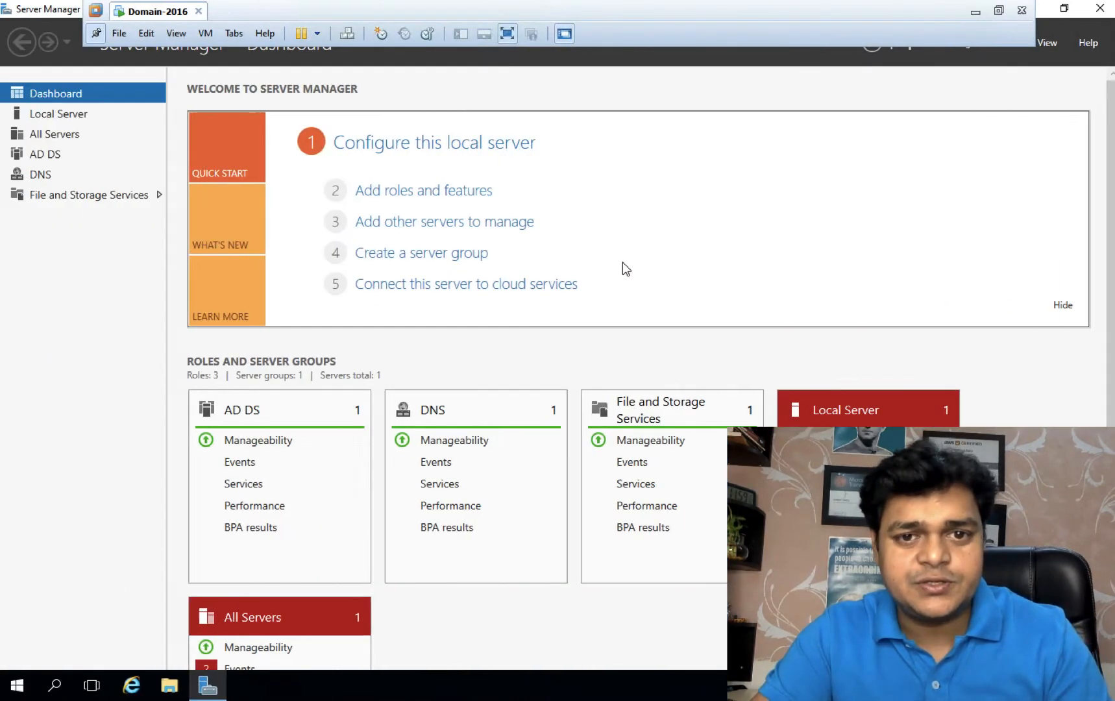
Step: Start the Add Roles and Features wizard with role-based installation on the local server
left_click(396, 192)
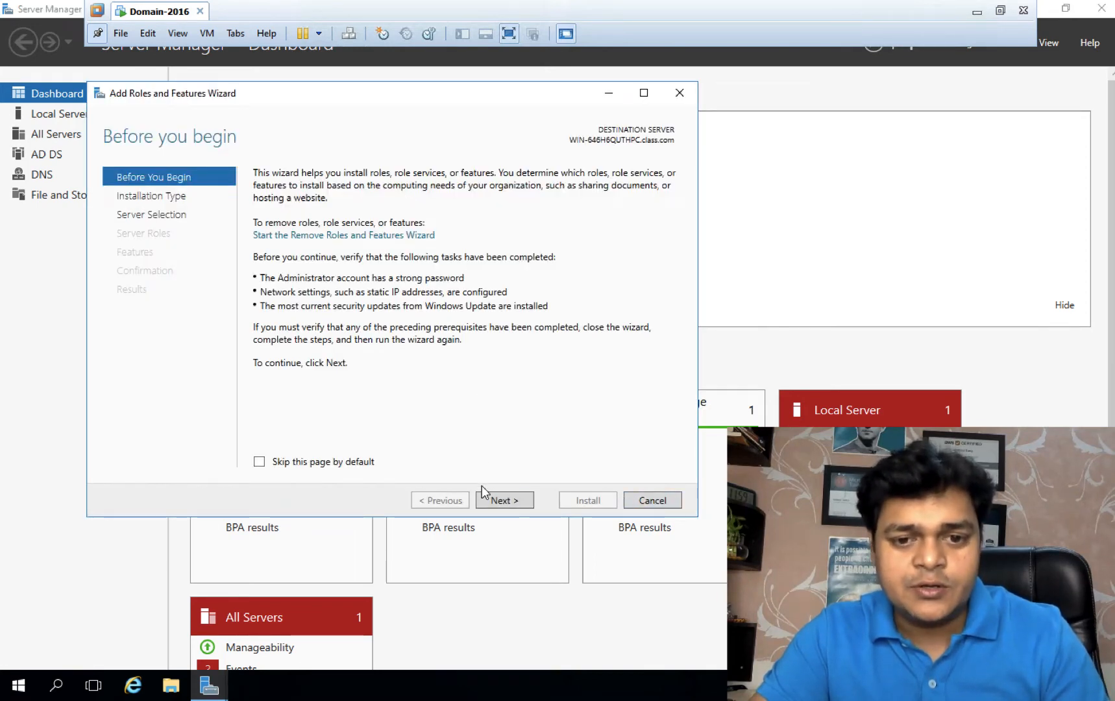
left_click(656, 504)
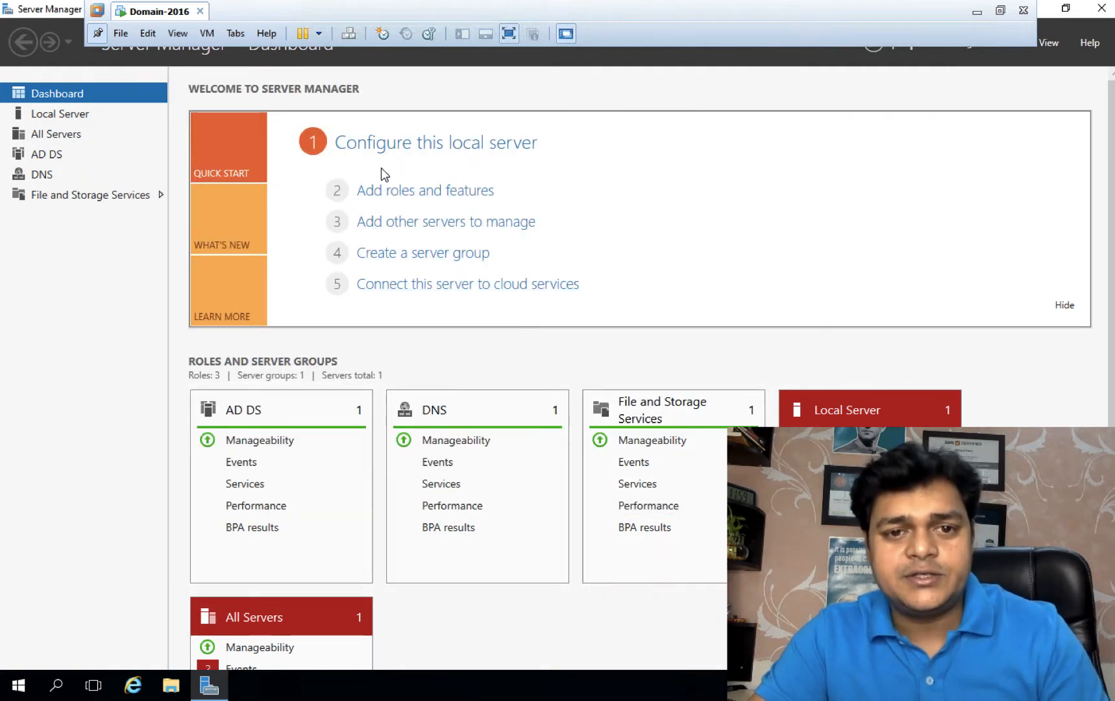
left_click(403, 193)
left_click(525, 523)
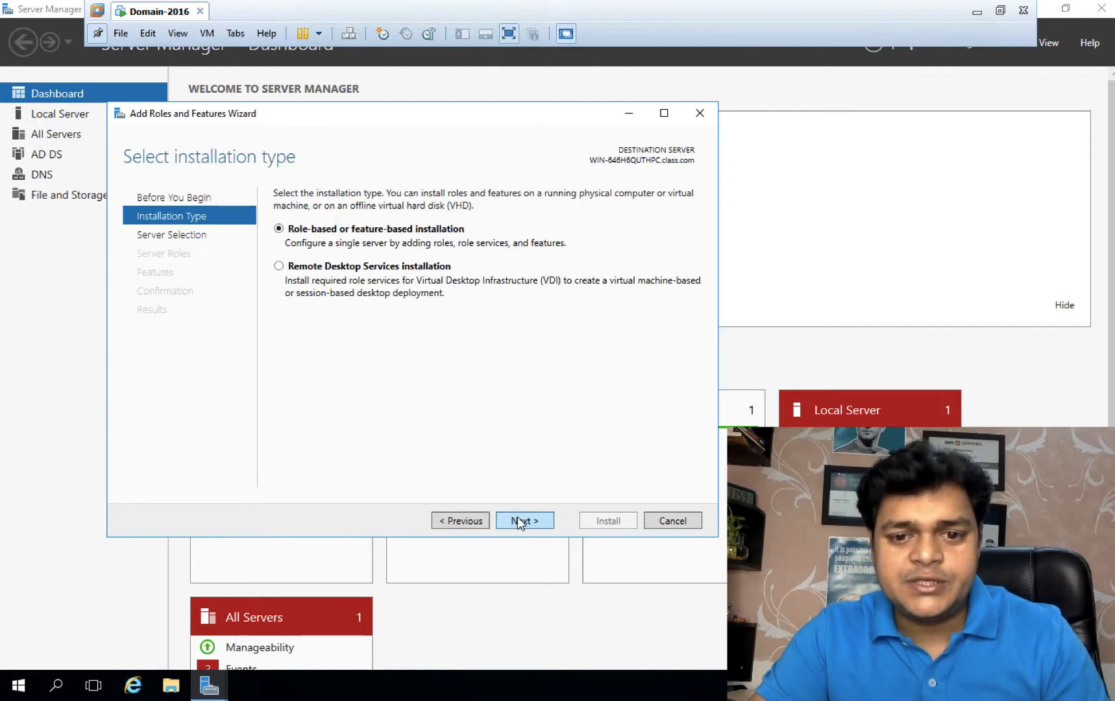
left_click(518, 521)
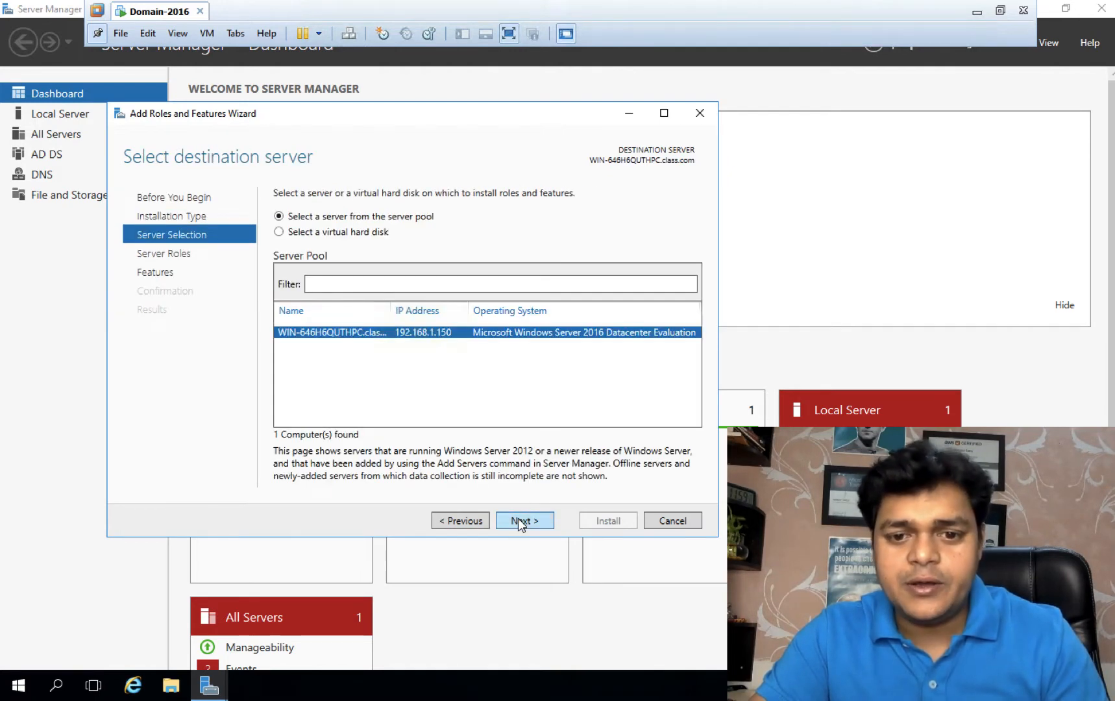
left_click(518, 522)
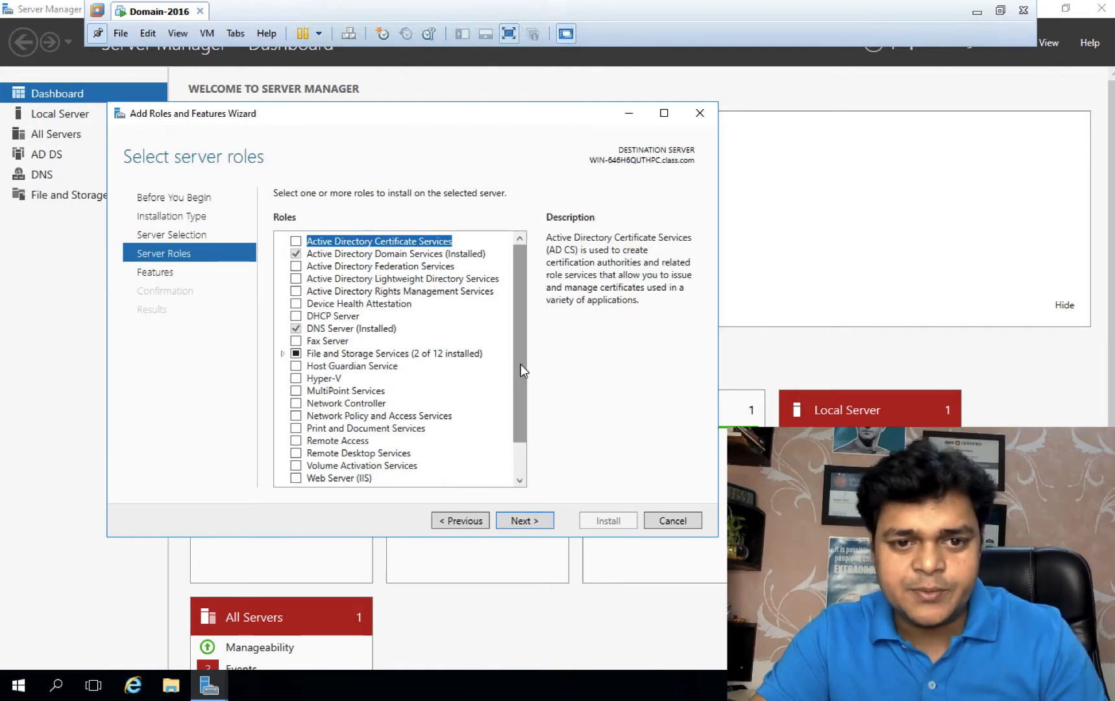
Step: Select iSCSI Target Server and Server for NFS with NFS management tools, and install
scroll(521, 364, "down", 1)
left_click(283, 315)
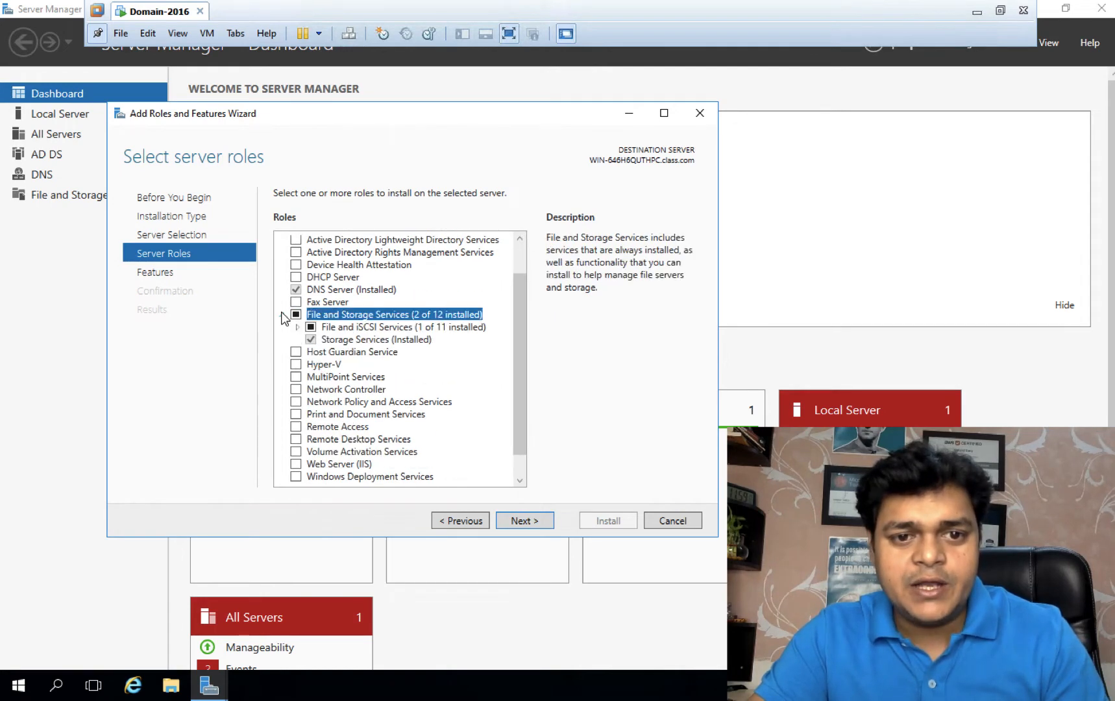
left_click(298, 328)
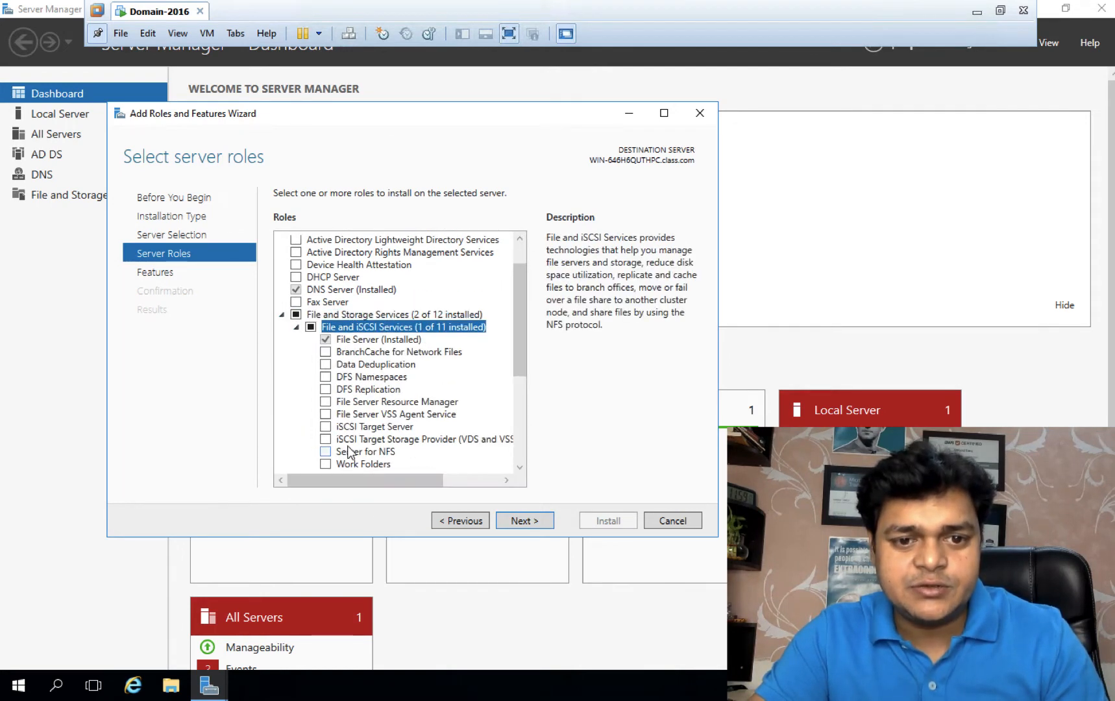
scroll(349, 452, "down", 1)
left_click(325, 390)
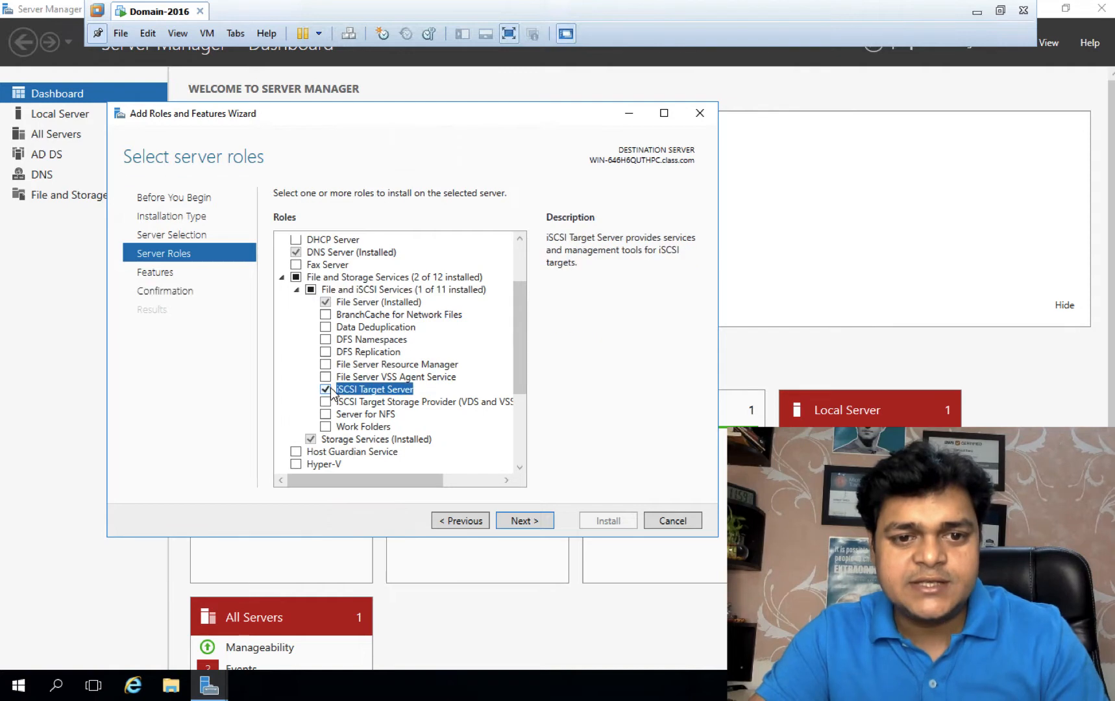
left_click(326, 414)
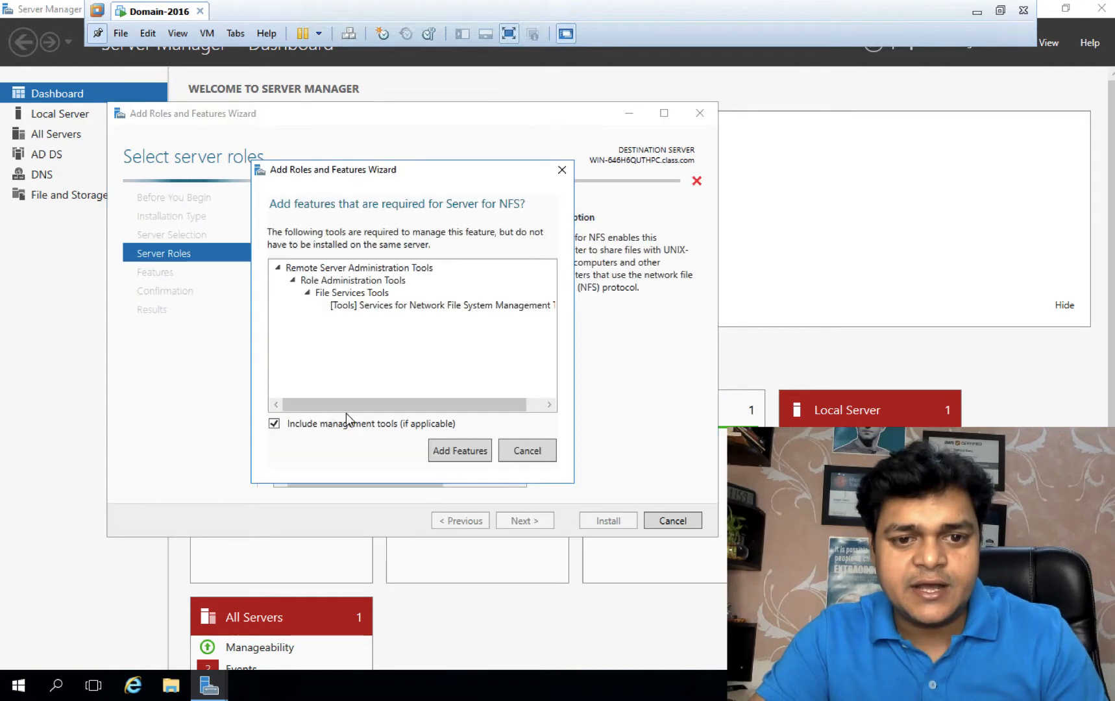
left_click(461, 452)
left_click(526, 521)
left_click(526, 521)
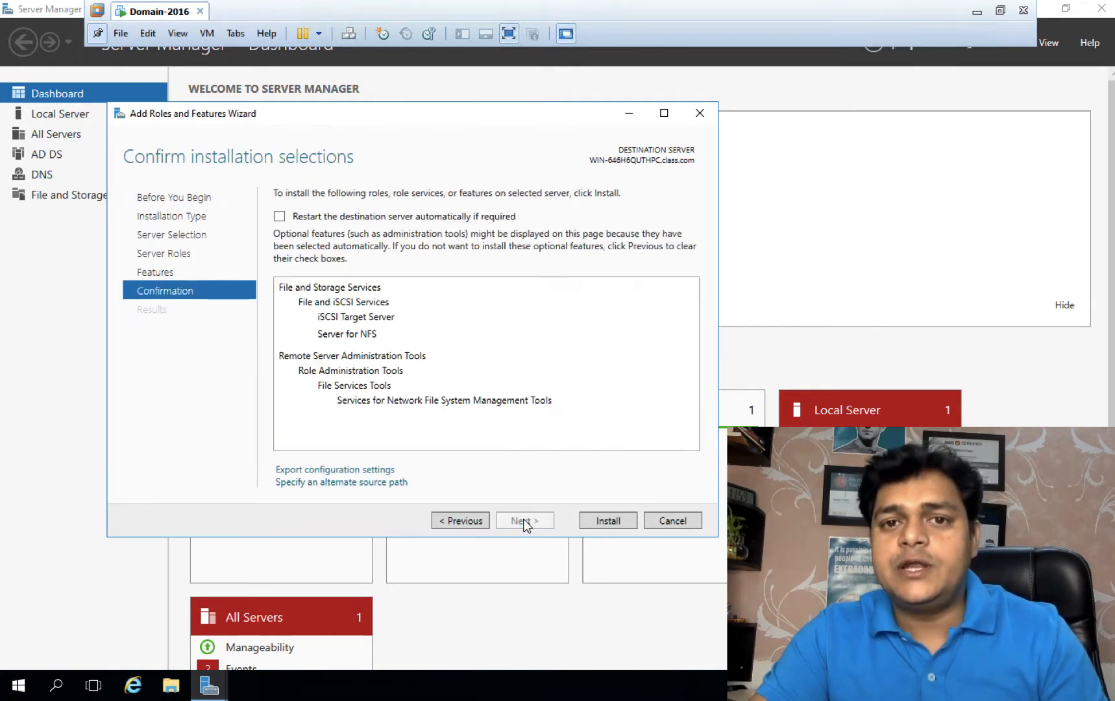
left_click(598, 521)
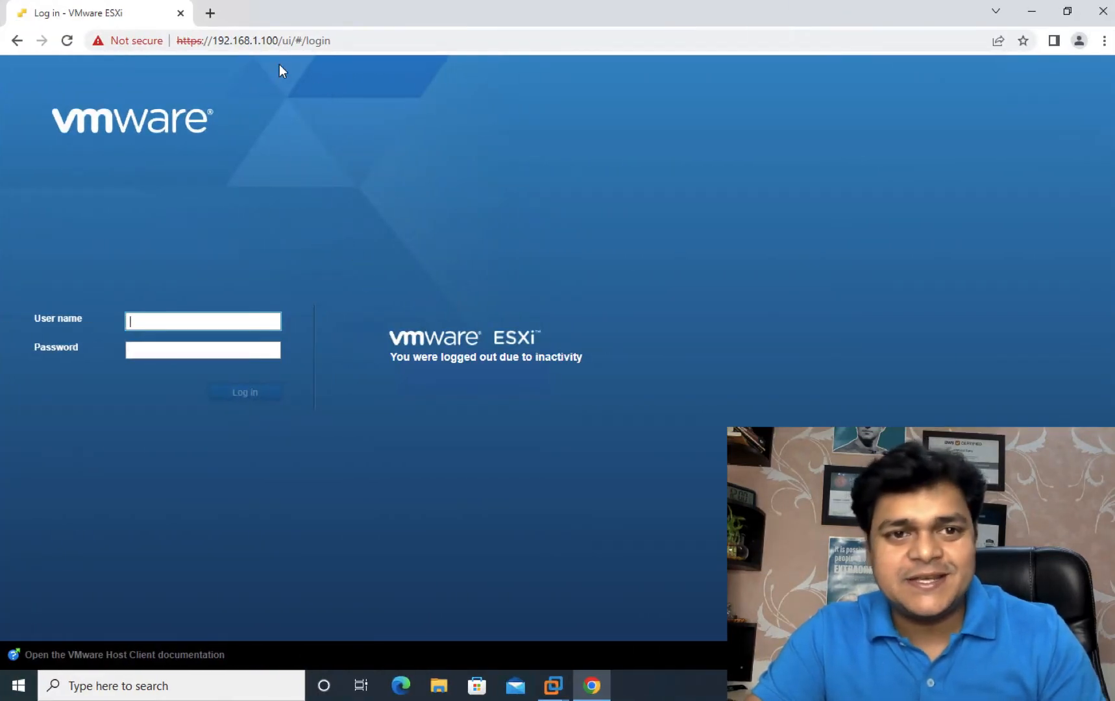
Step: Log back in to host 192.168.1.100 as root with the saved user name and the password
left_click(196, 319)
left_click(181, 353)
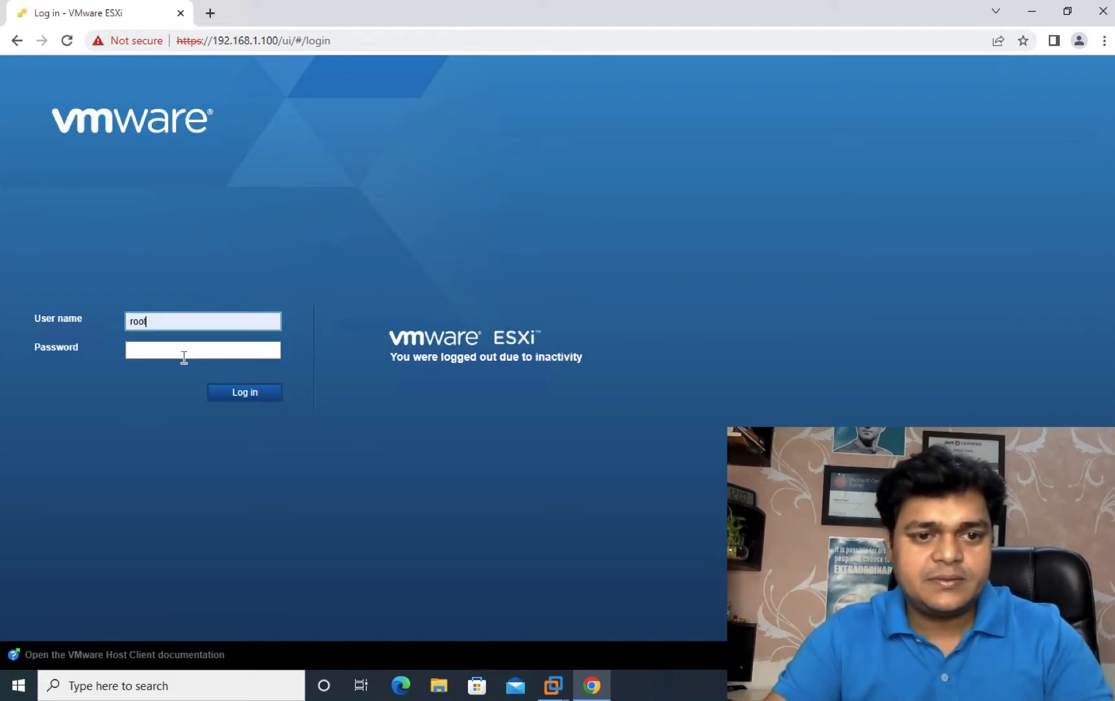
left_click(183, 356)
type("******")
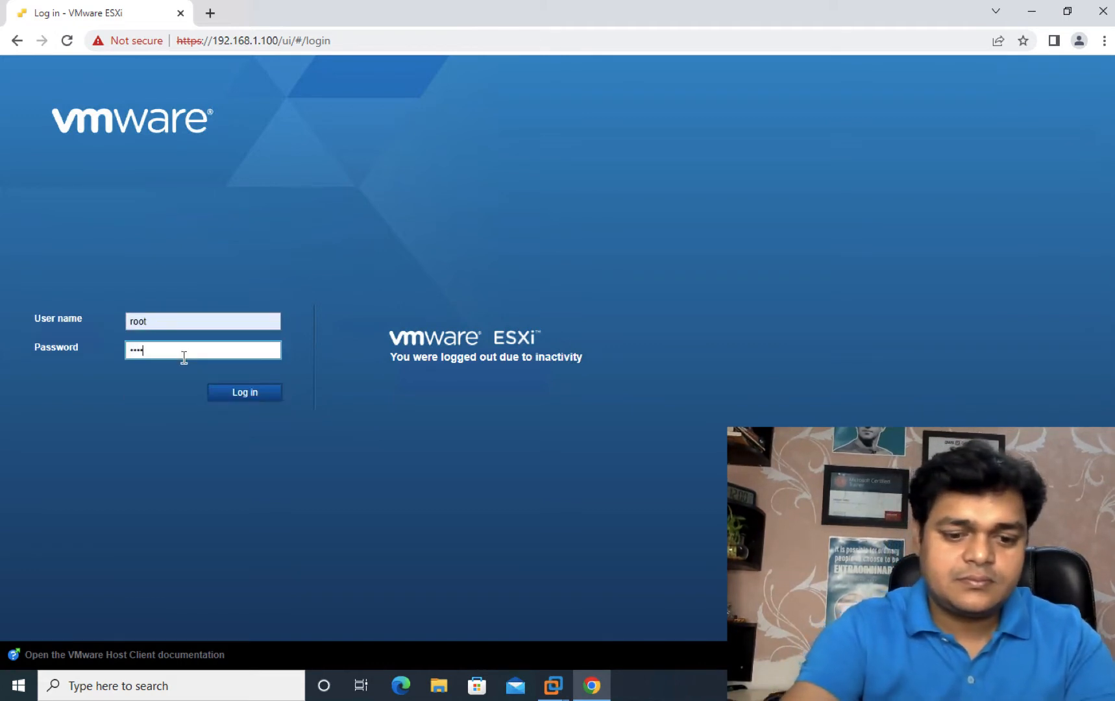
type("***")
key("Return")
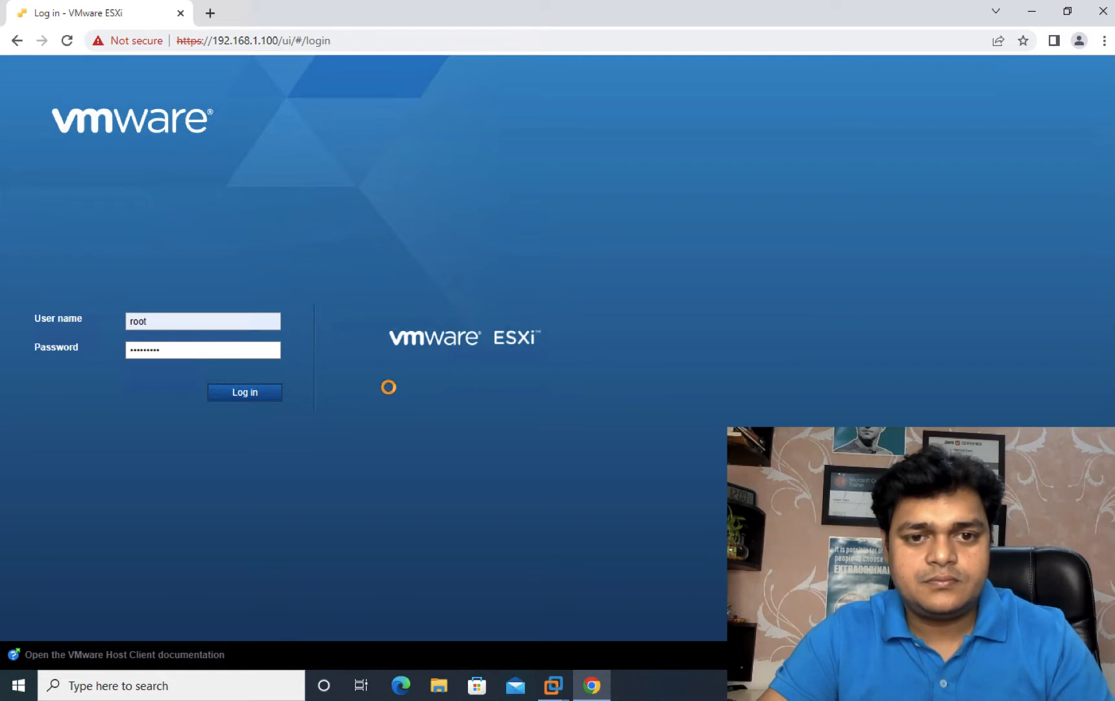
left_click(406, 692)
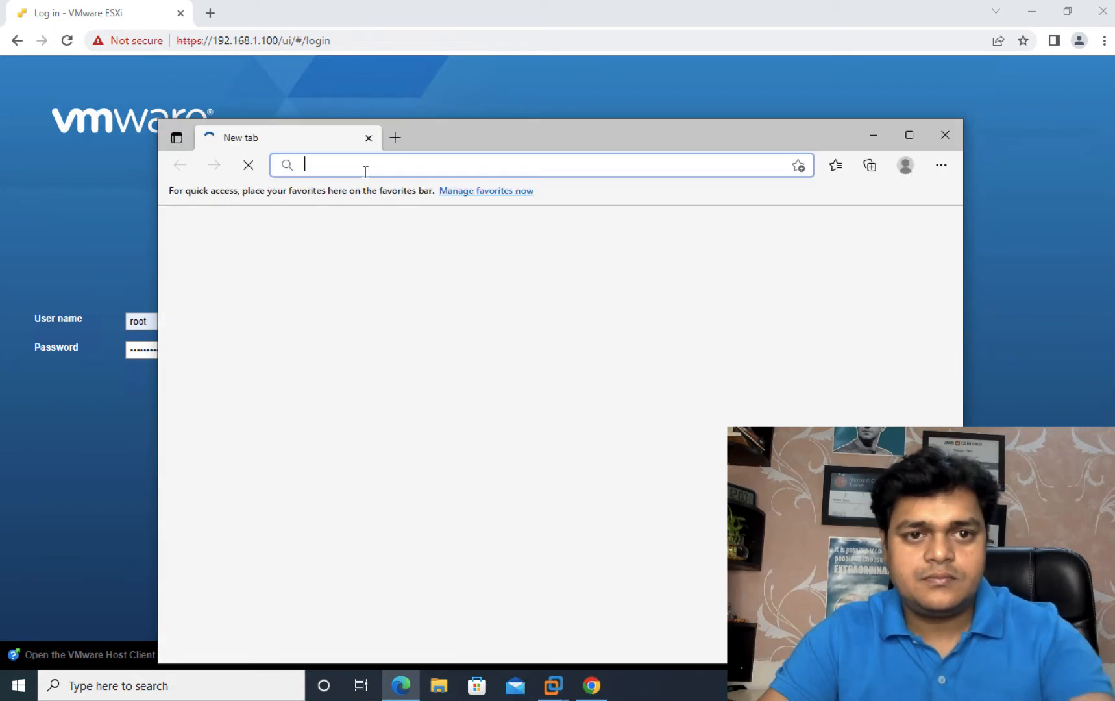
Step: Load the host client at 192.168.1.11, continuing past the certificate warning
type("192.168.1.200")
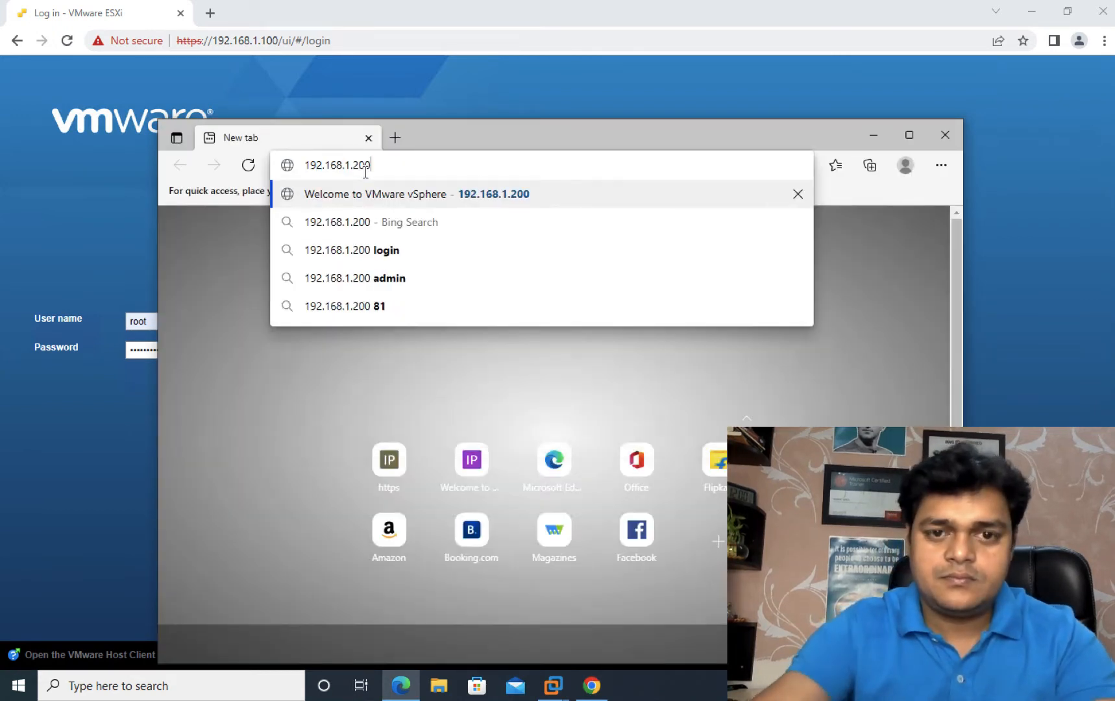
key("BackSpace")
key("BackSpace")
key("BackSpace")
type("11")
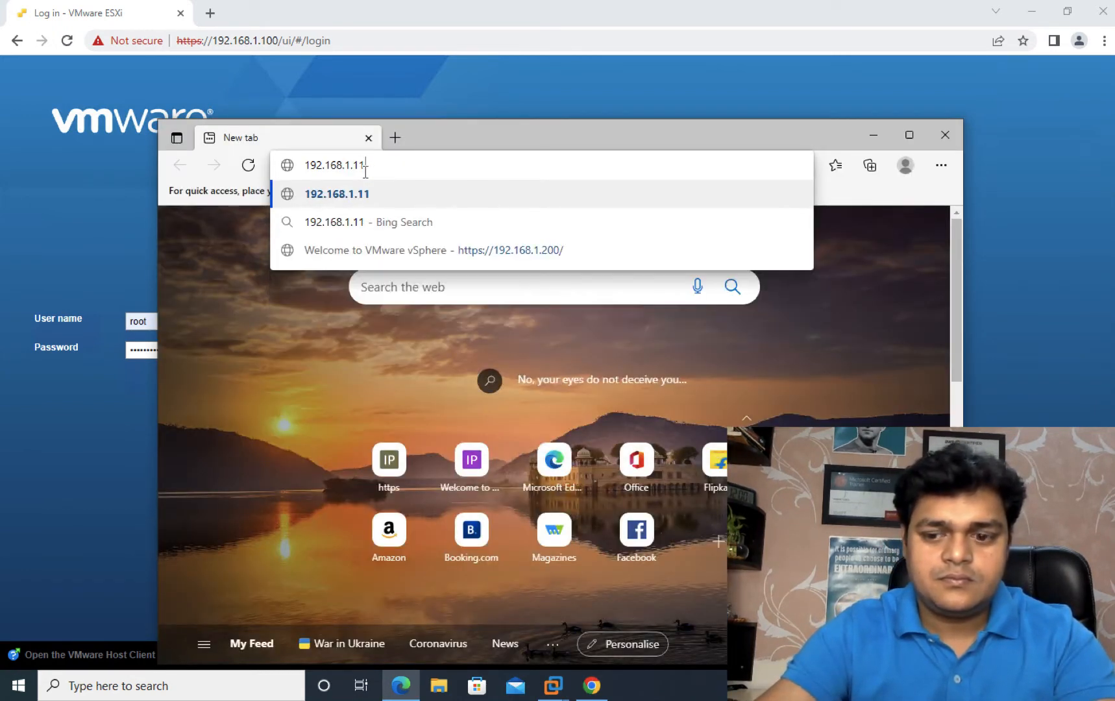
key("Return")
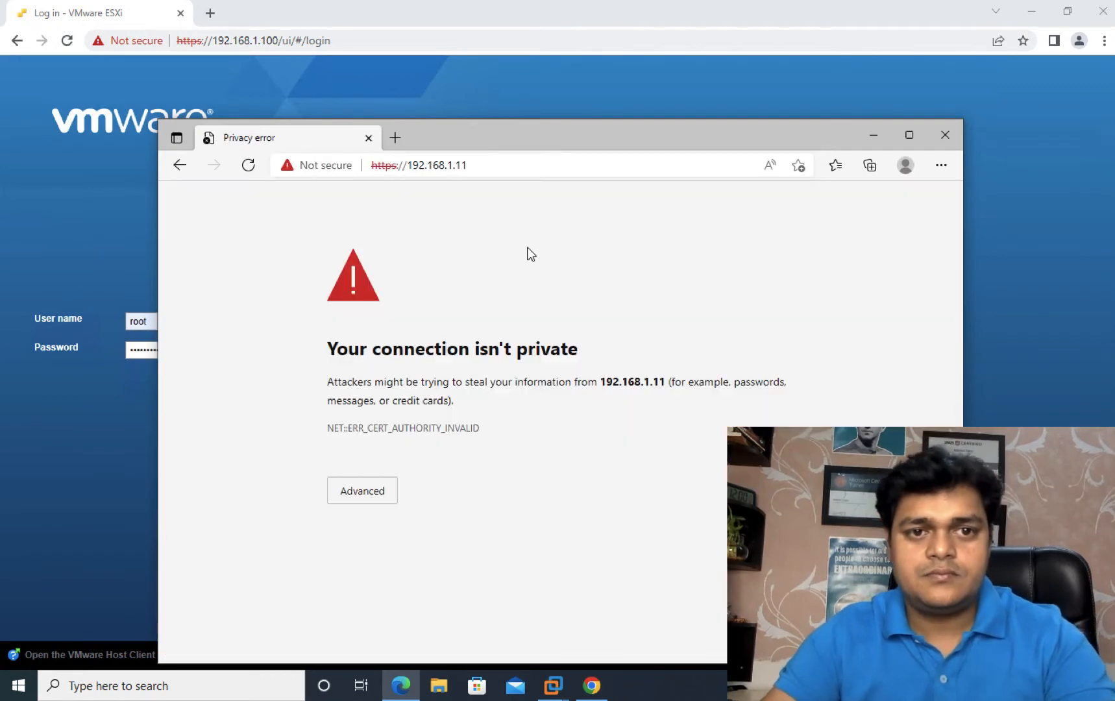
left_click(372, 492)
left_click(413, 612)
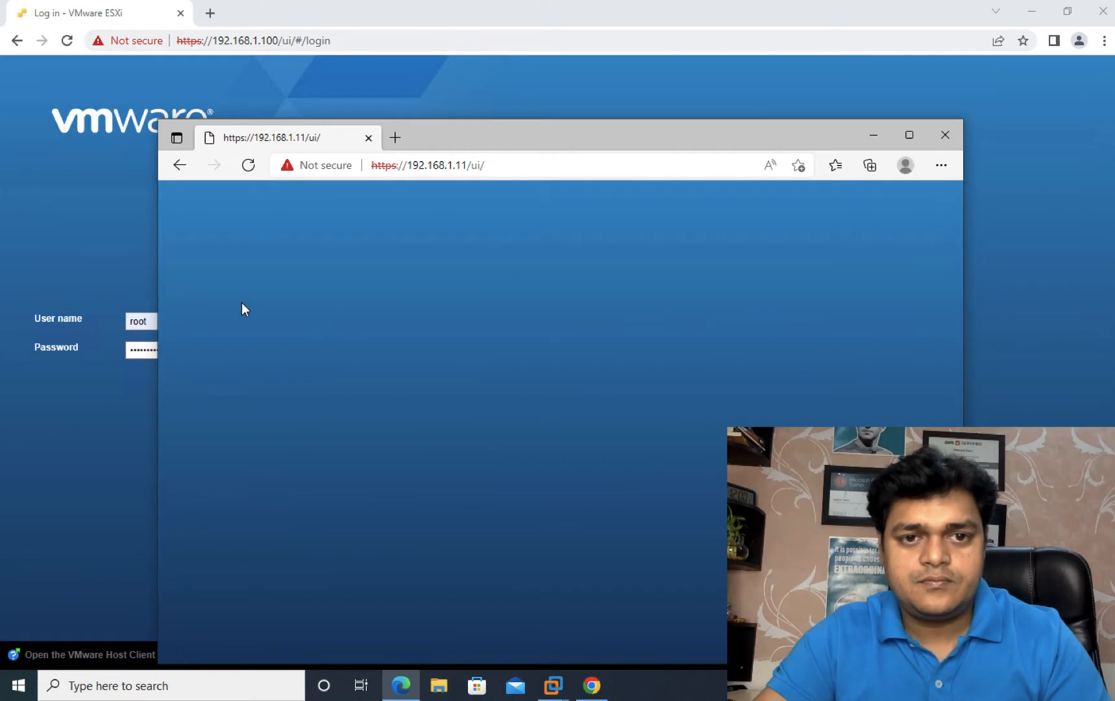
Step: Log in to 192.168.1.11 as root with the password
left_click(316, 446)
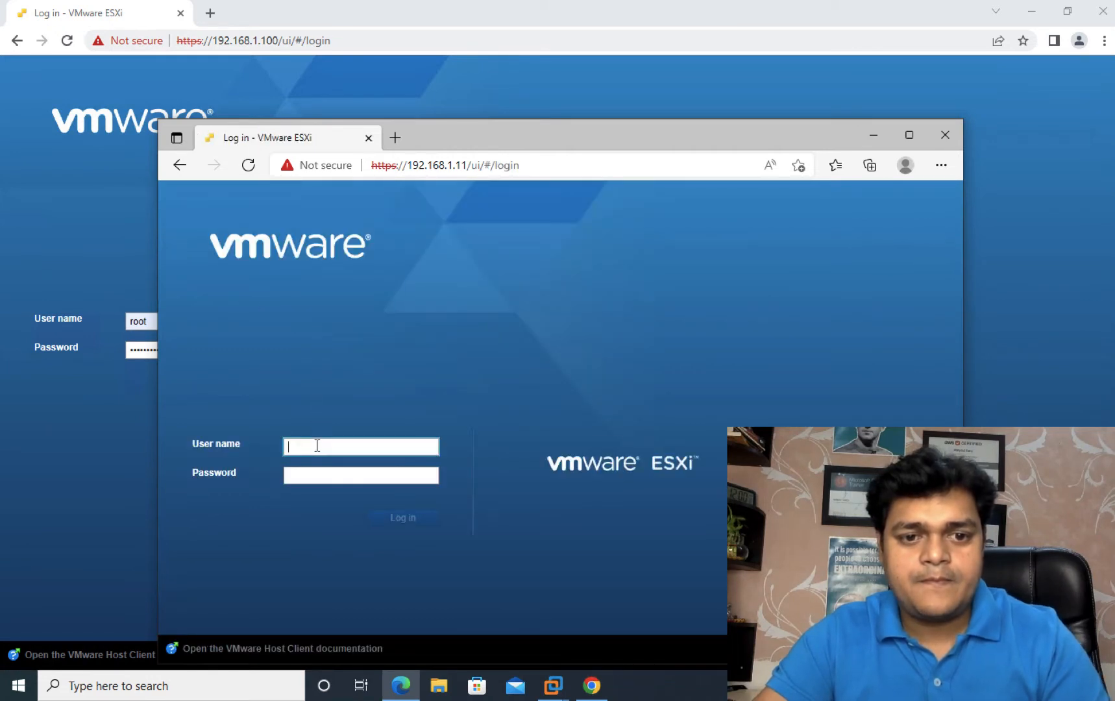
type("root")
key("Tab")
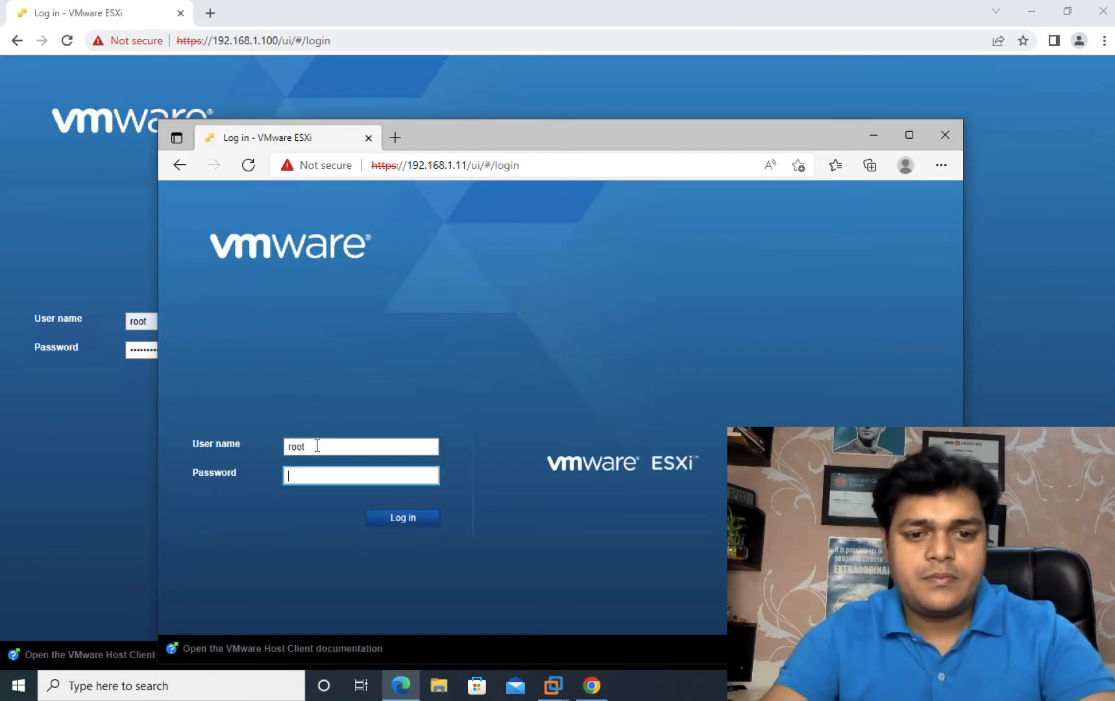
type("*********")
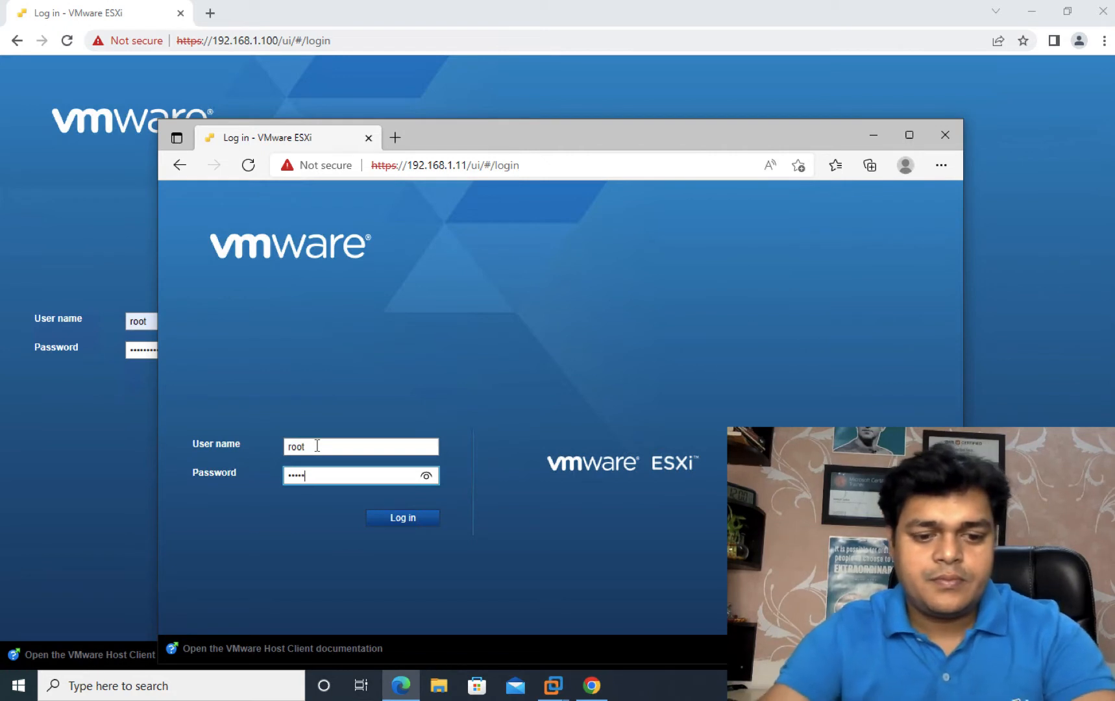
key("Return")
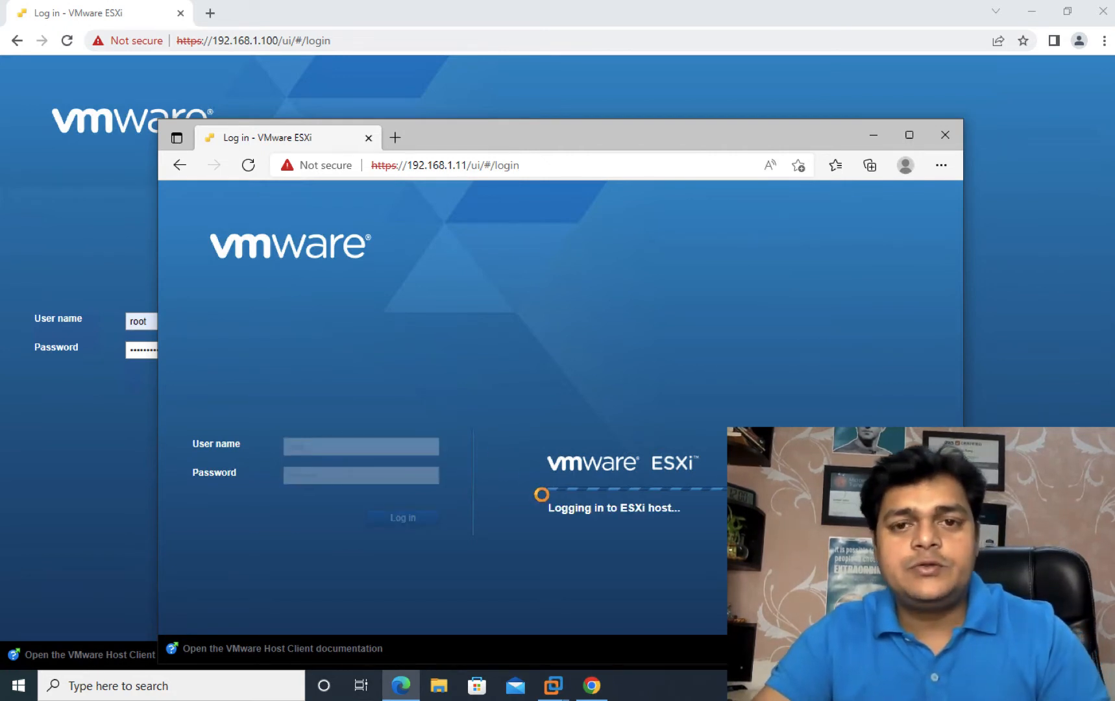
left_click_drag(537, 138, 467, 81)
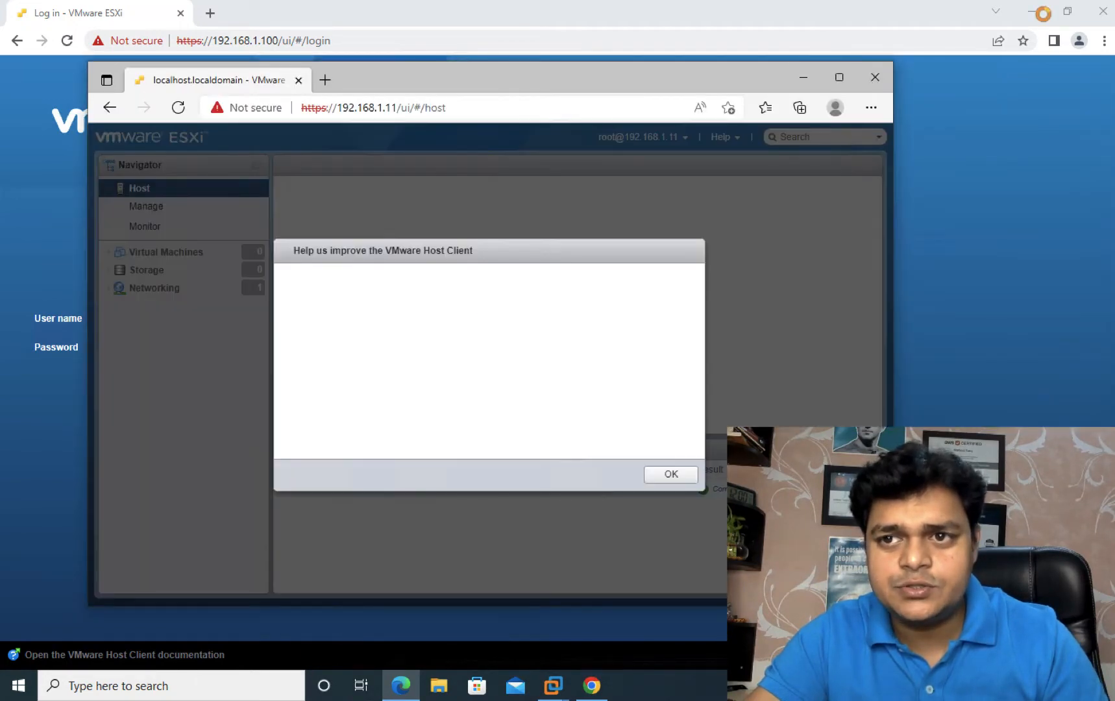
Step: Dismiss the improvement notice, maximize the host client and open Networking's VMkernel NICs list
left_click(1032, 11)
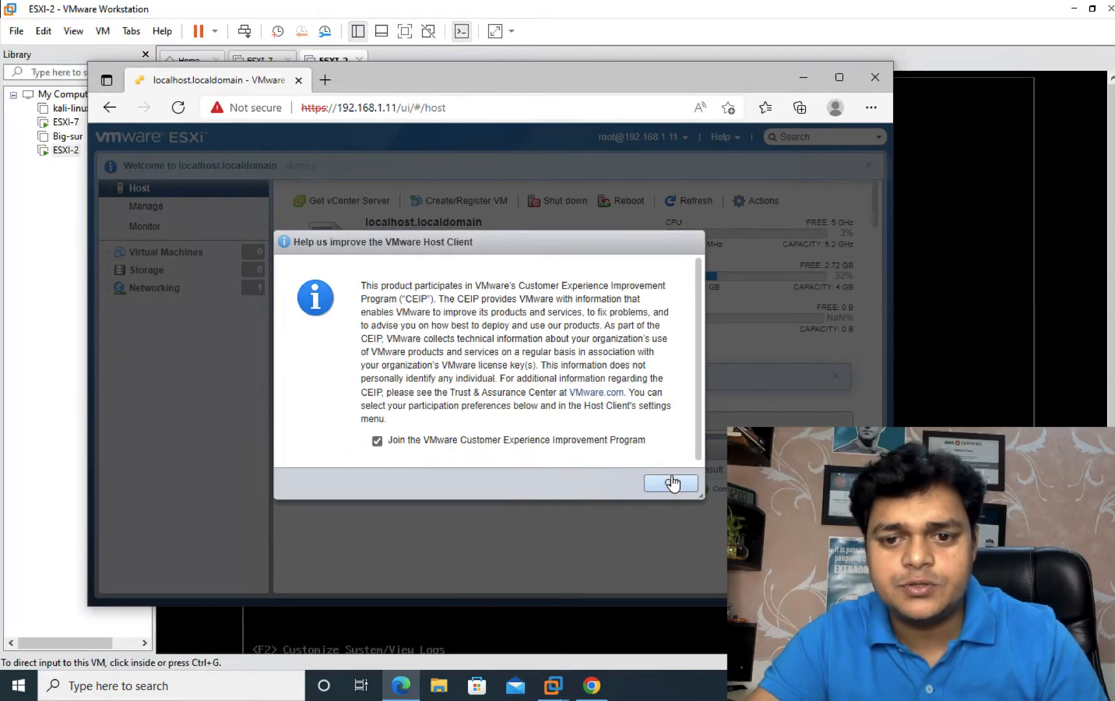
left_click(671, 483)
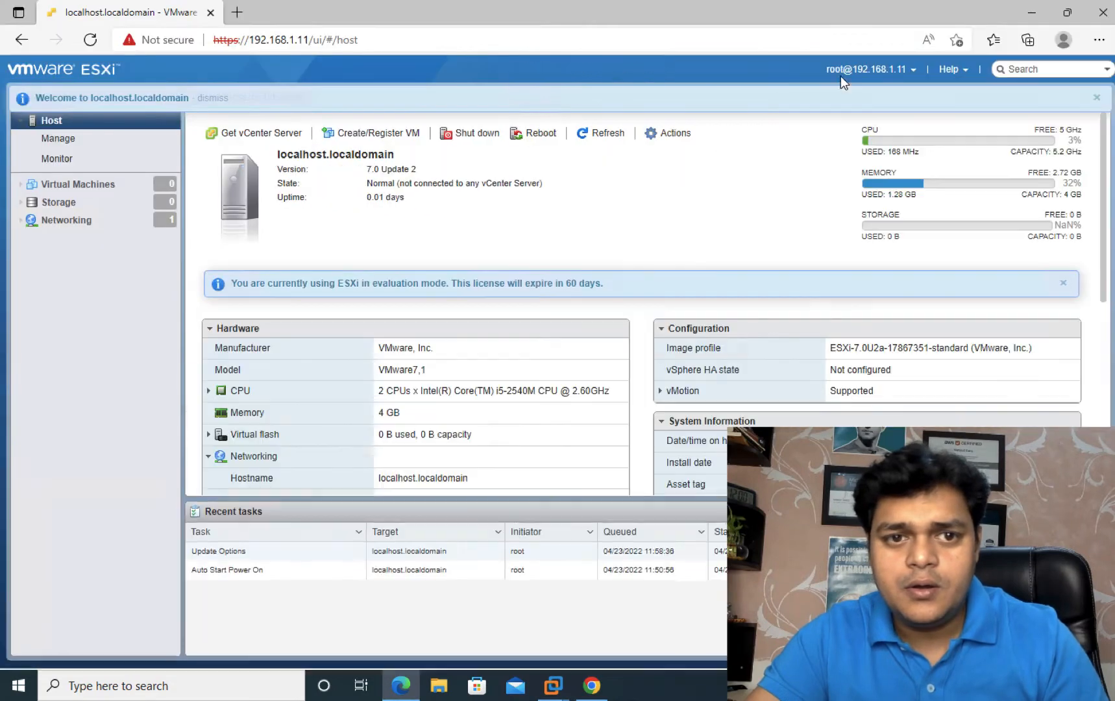
left_click(840, 78)
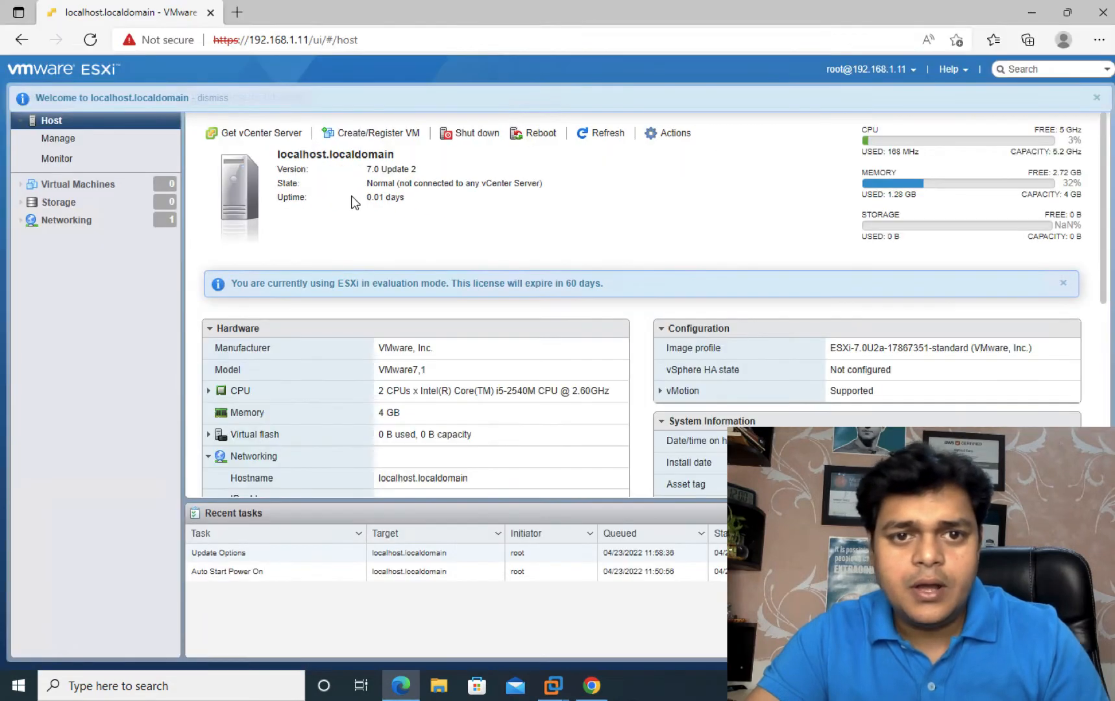
left_click(65, 221)
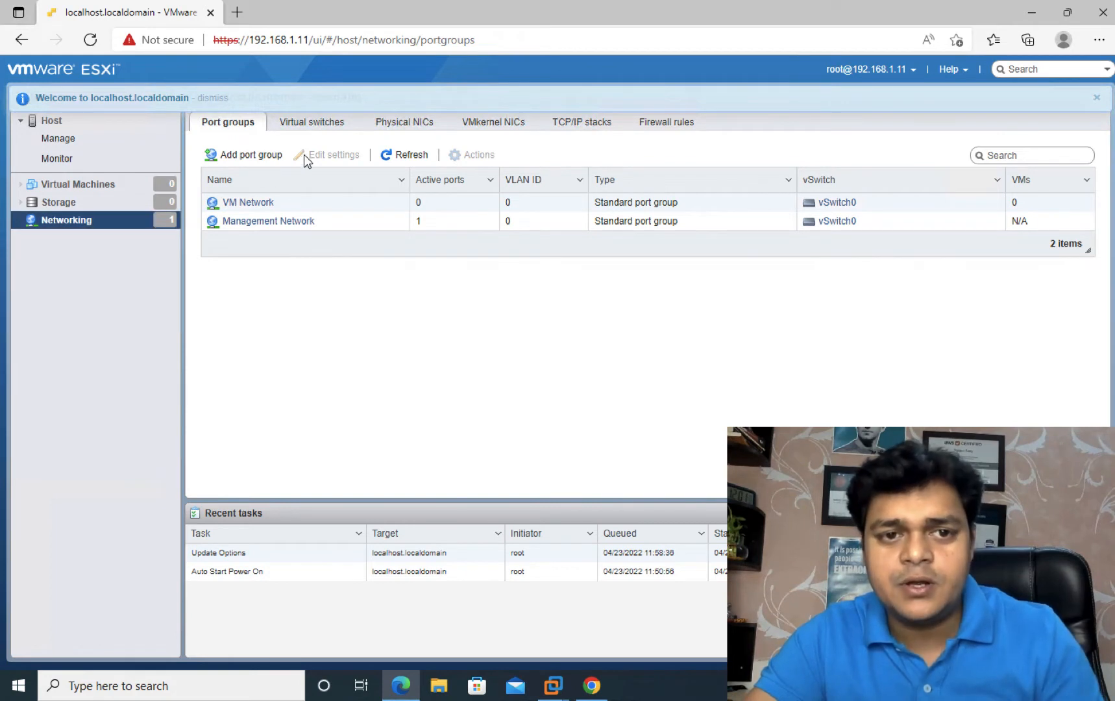
left_click(396, 128)
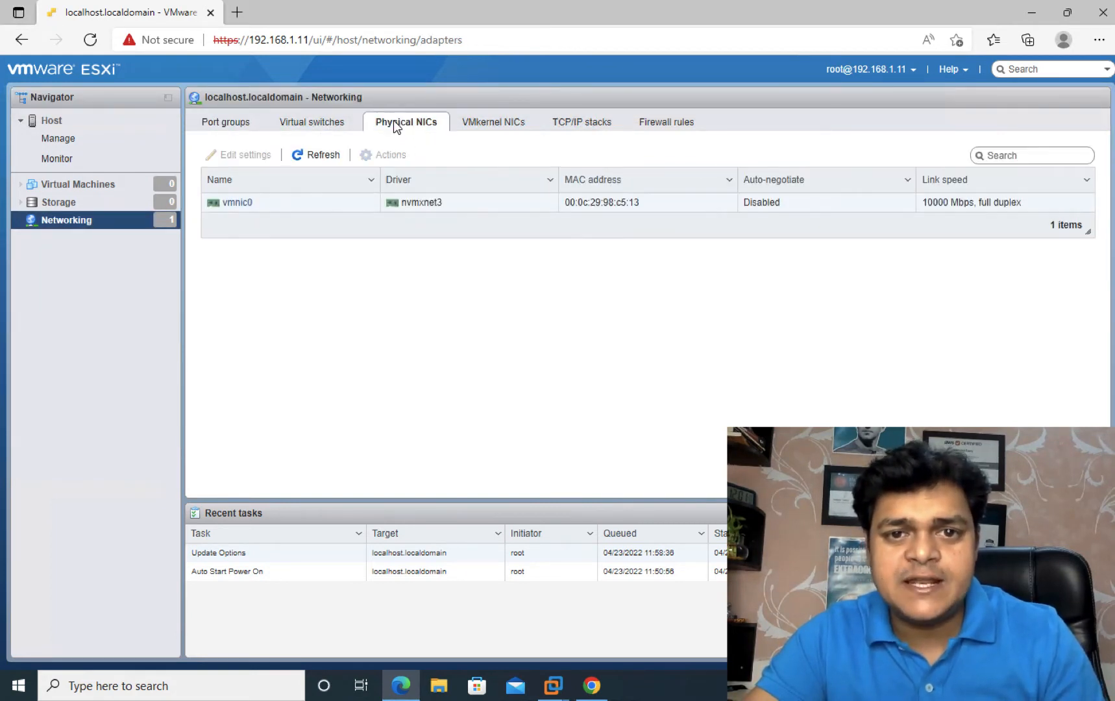
left_click(471, 129)
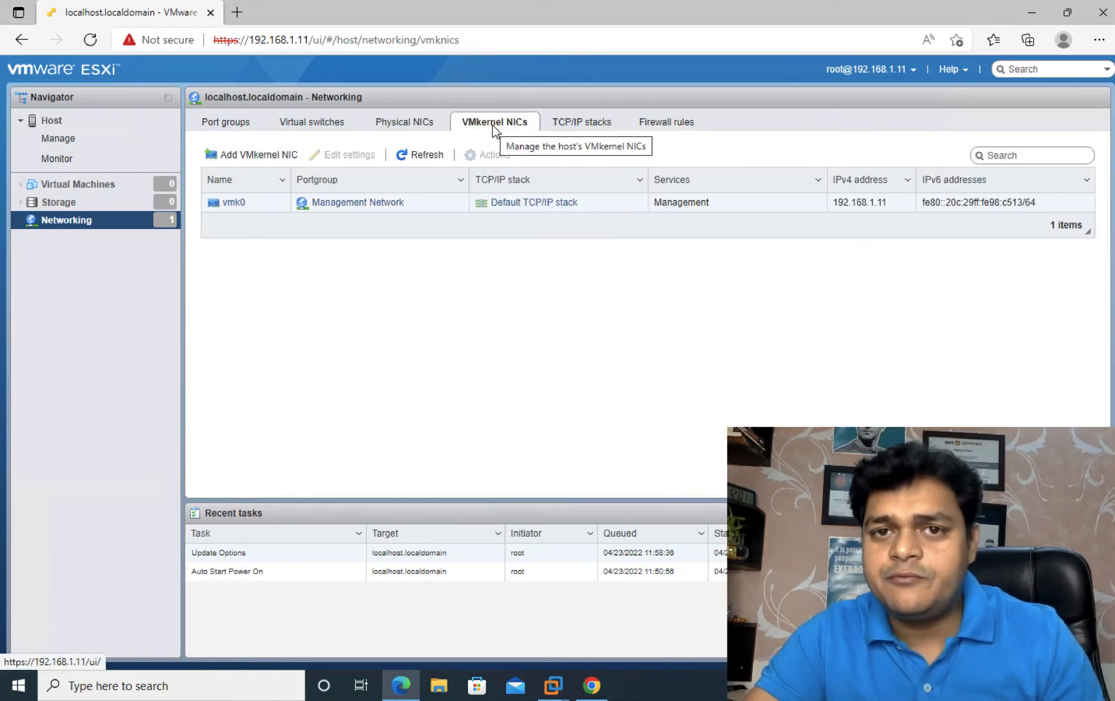
Step: Enable vMotion on vmk0 via Edit settings, save it, and minimize the browser
left_click(233, 202)
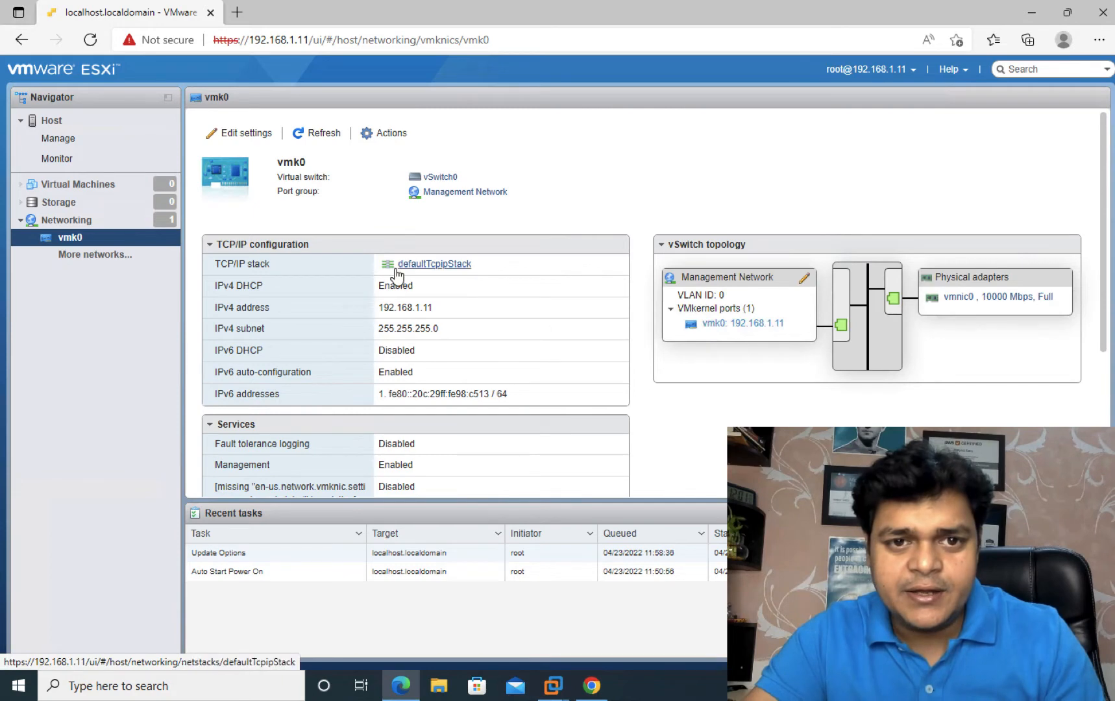
scroll(395, 272, "down", 1)
scroll(395, 272, "up", 1)
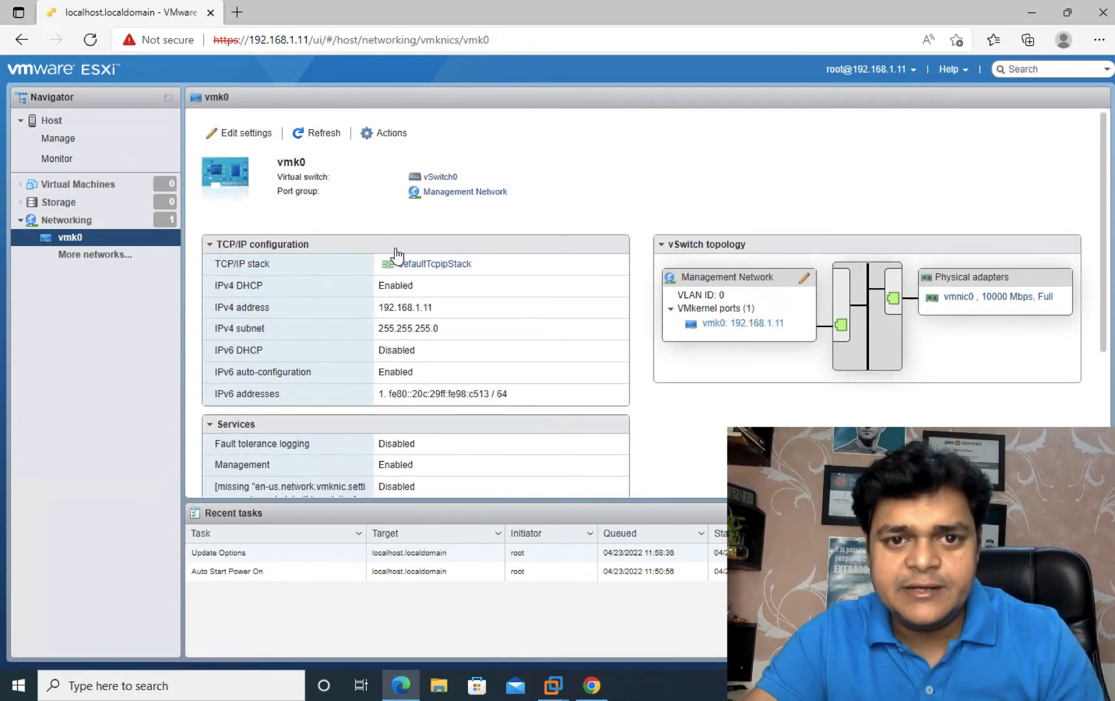
left_click(396, 133)
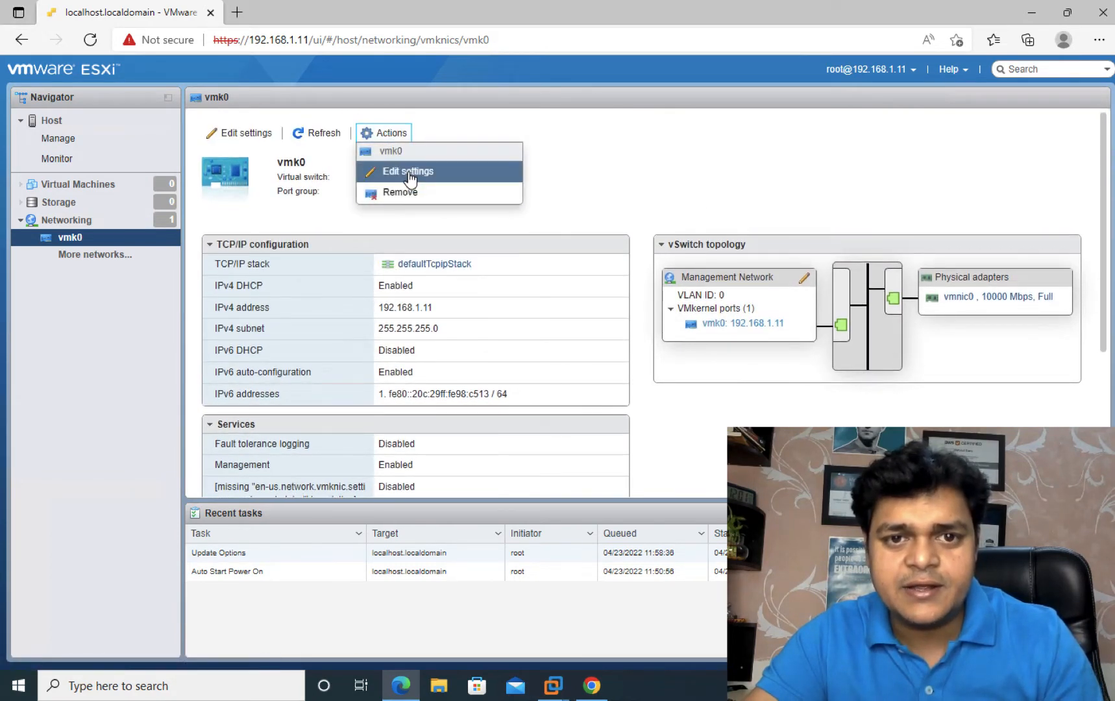
left_click(409, 172)
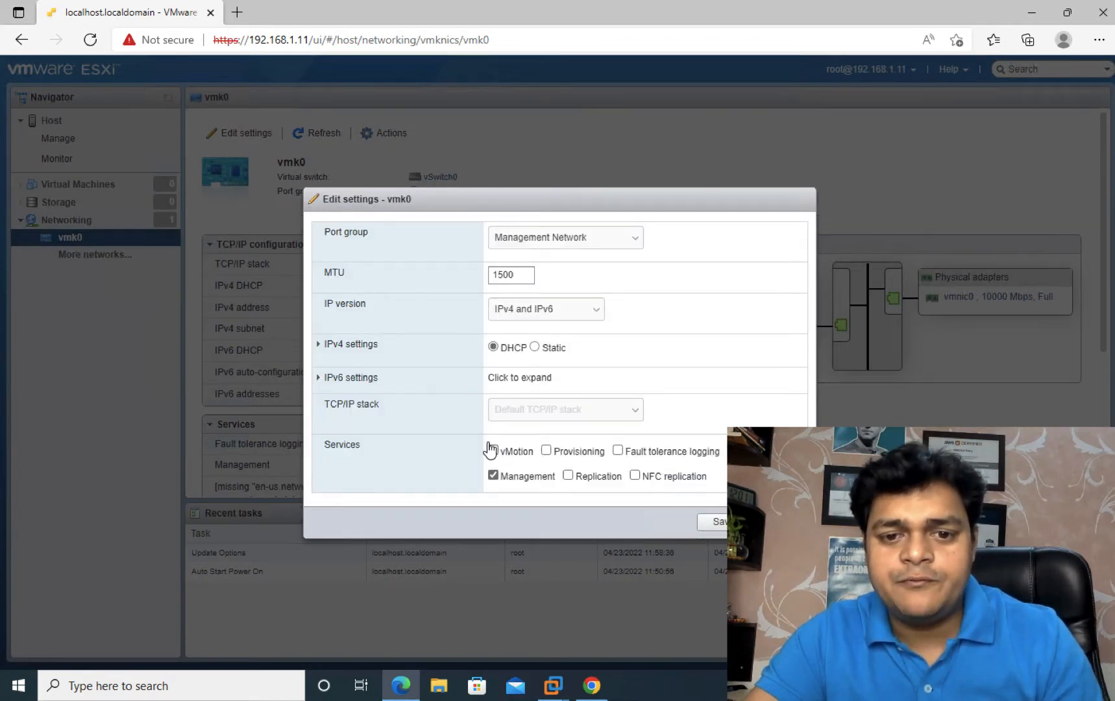
left_click(493, 451)
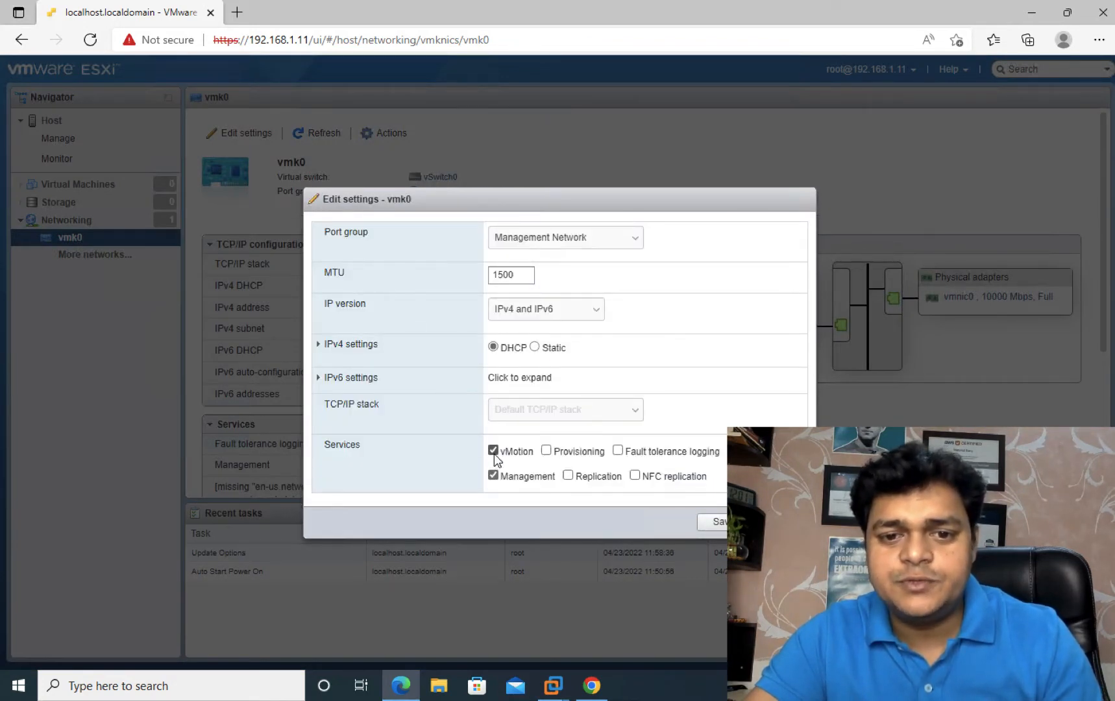
left_click(717, 523)
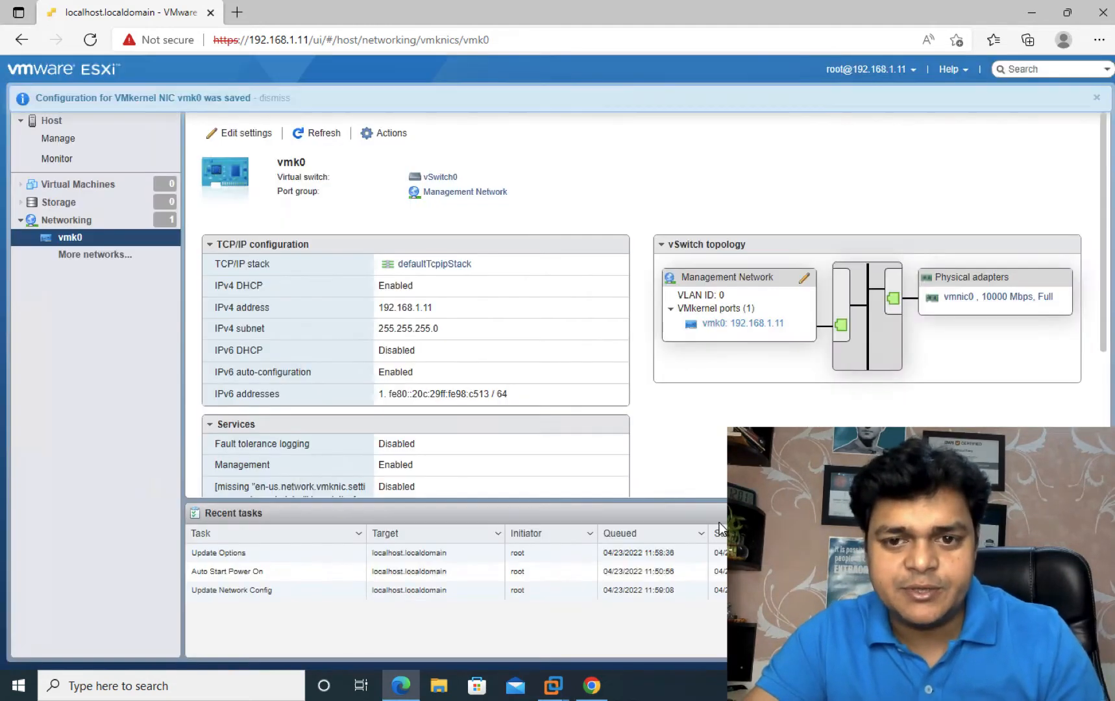
left_click(1032, 18)
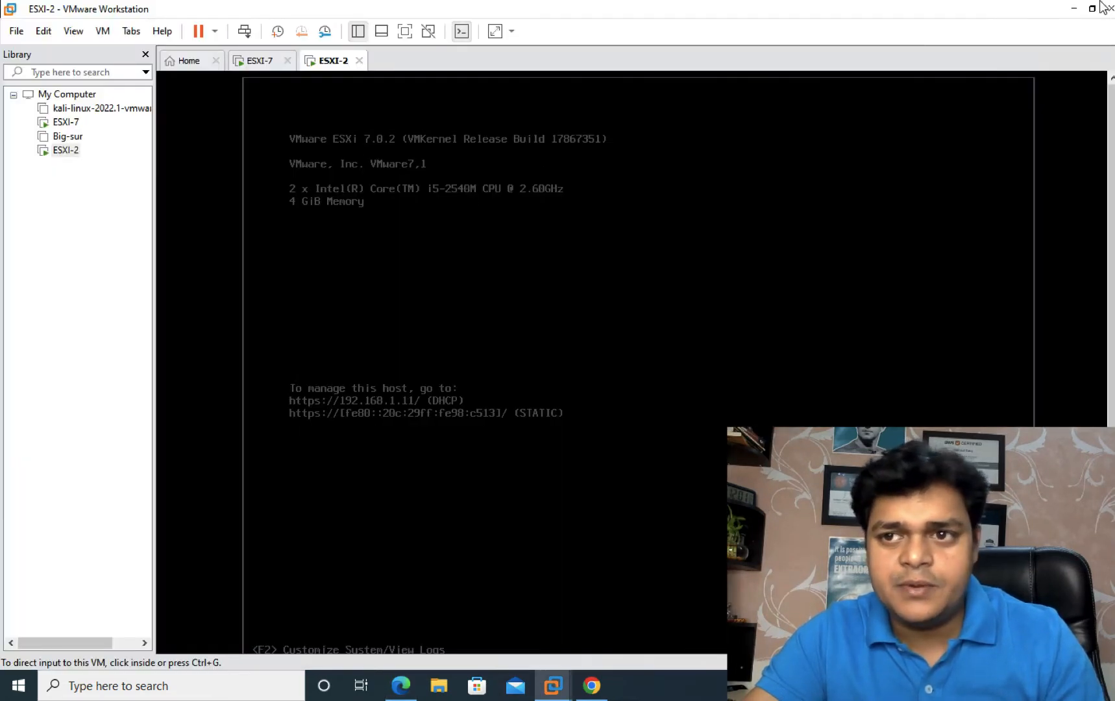
Step: Bring Chrome forward and load the host client at 192.168.1.100 in a new tab
left_click(1073, 9)
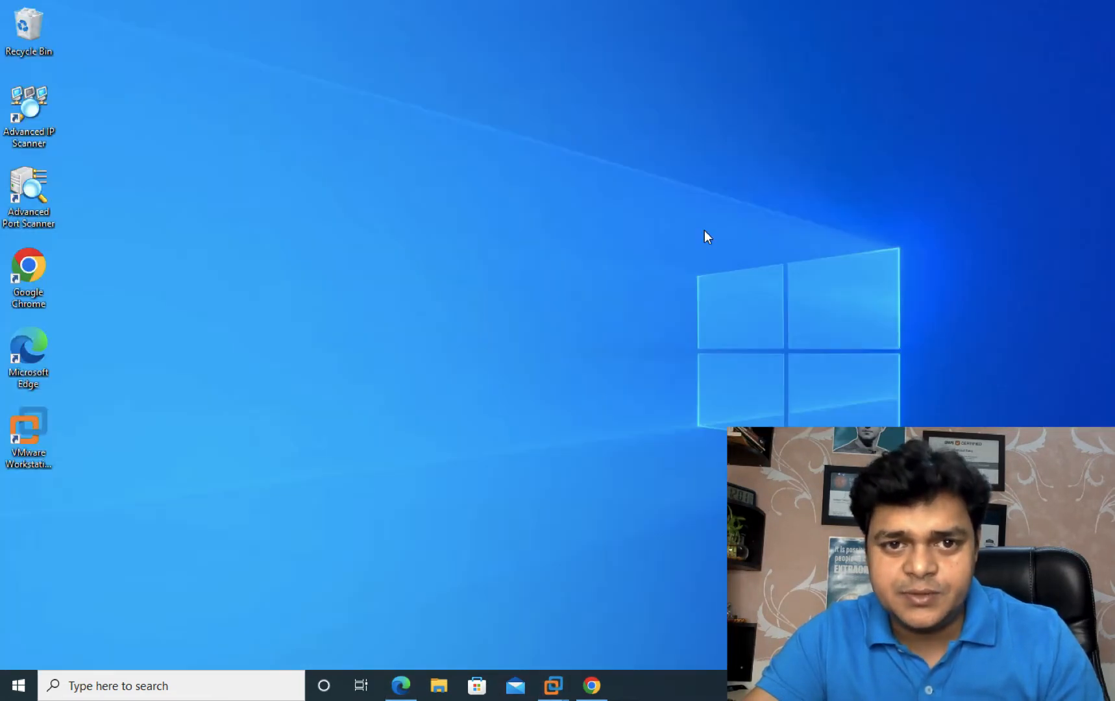
left_click(592, 686)
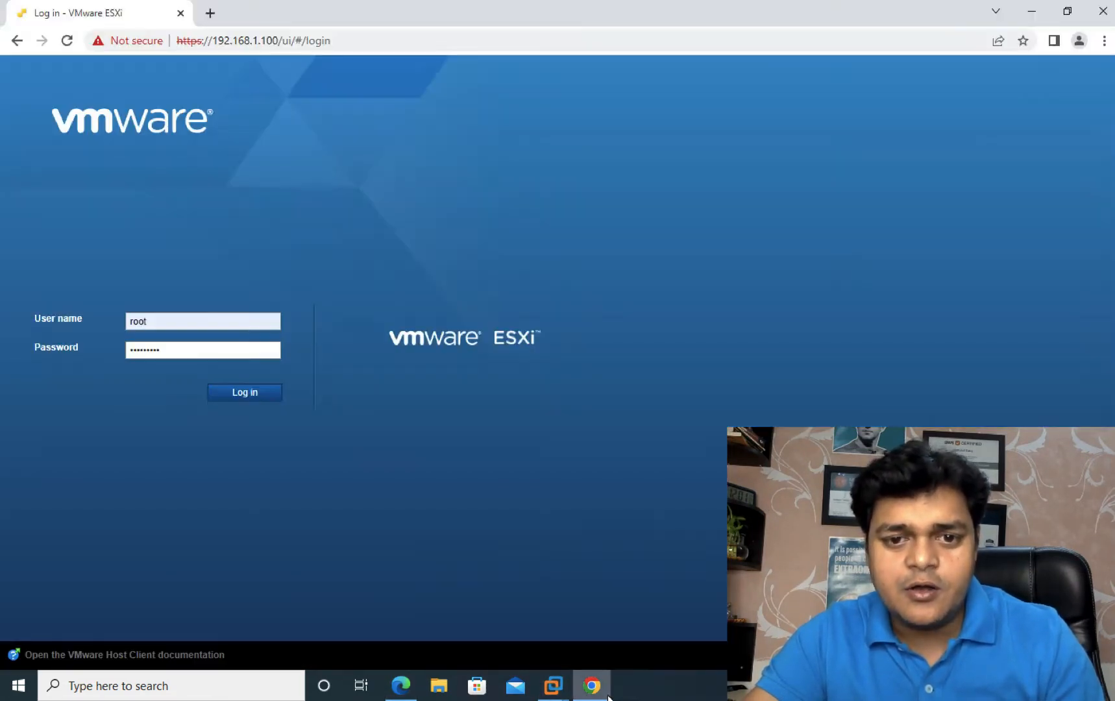
left_click(209, 14)
left_click(181, 16)
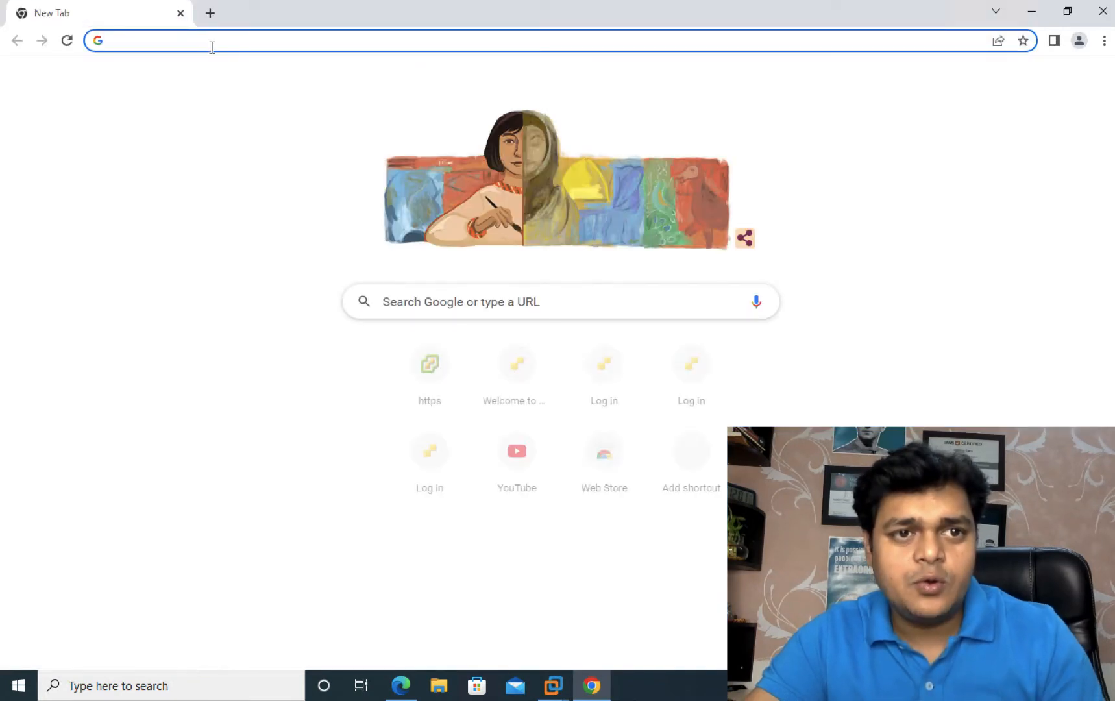
left_click(211, 43)
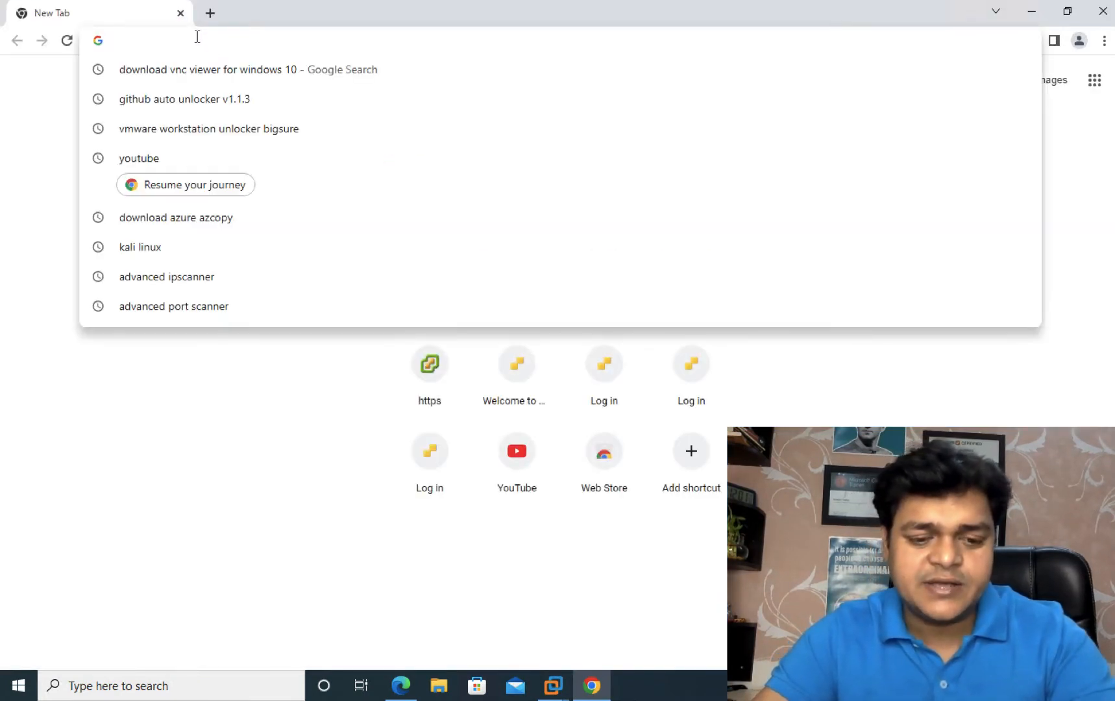
type("192")
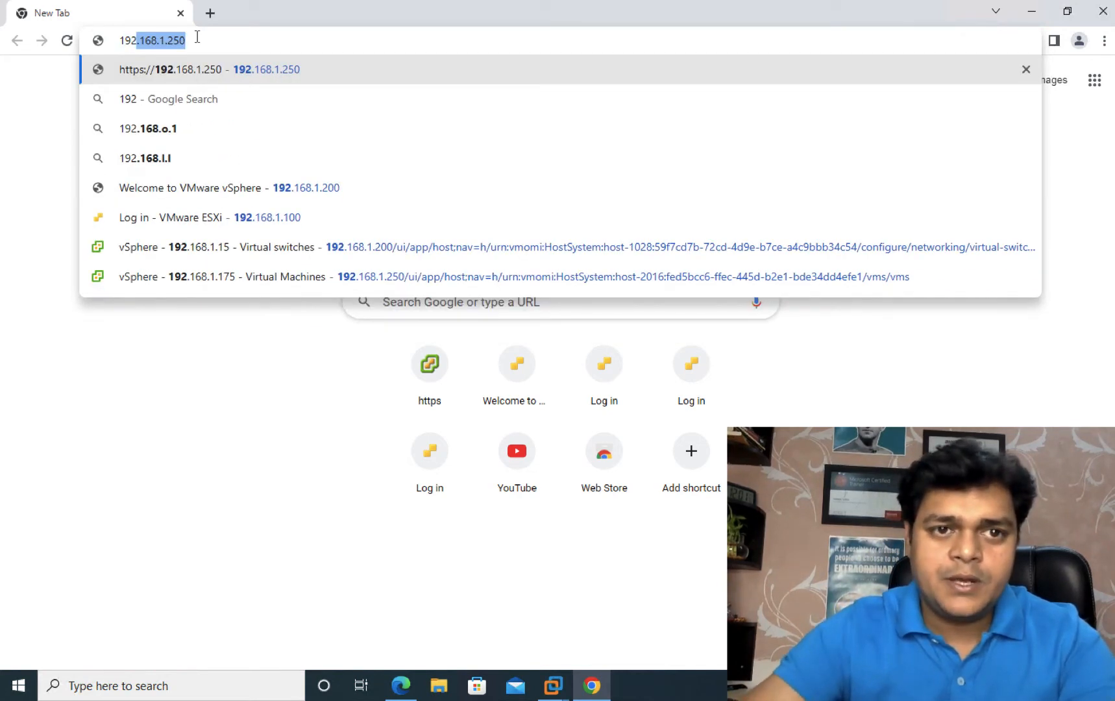
key("Right")
key("BackSpace")
key("BackSpace")
key("BackSpace")
type("10")
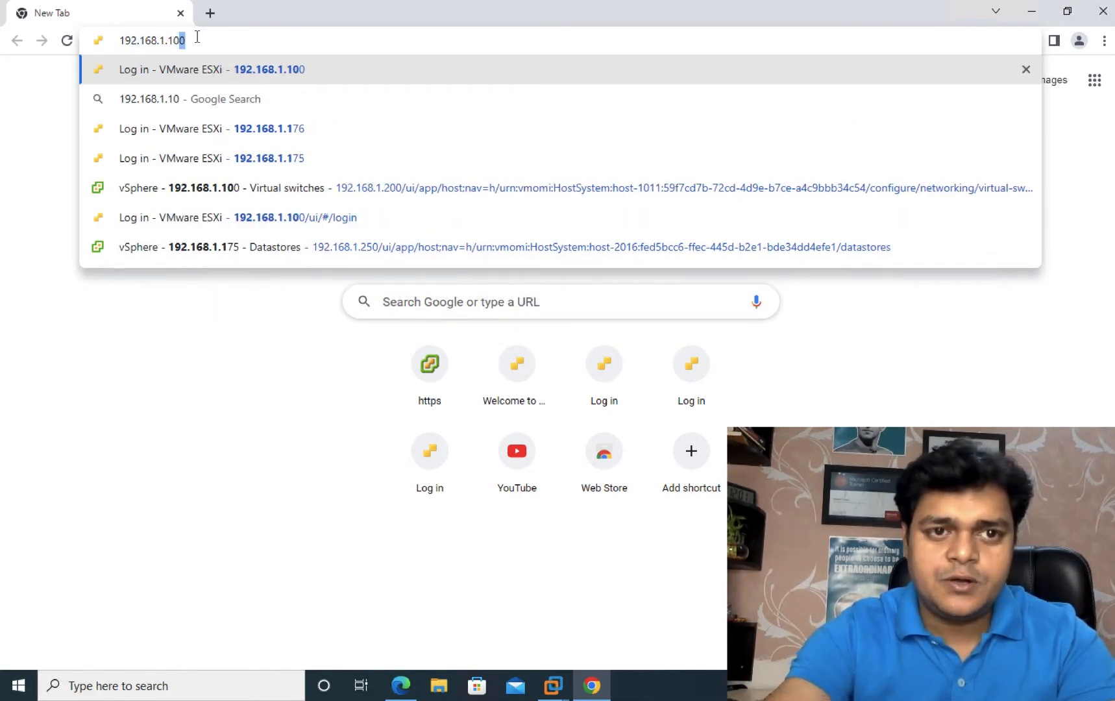
type("0")
key("Return")
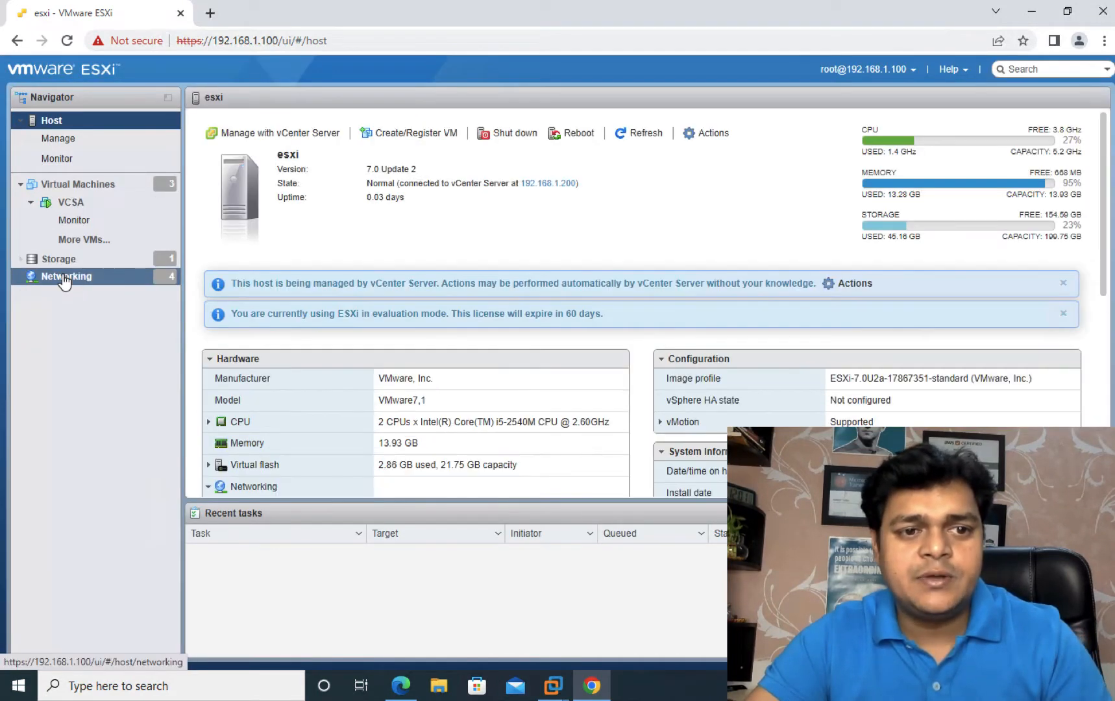
Step: Open vmk0 under Networking > VMkernel NICs, enable vMotion, save, then switch to the Domain-2016 desktop
left_click(52, 278)
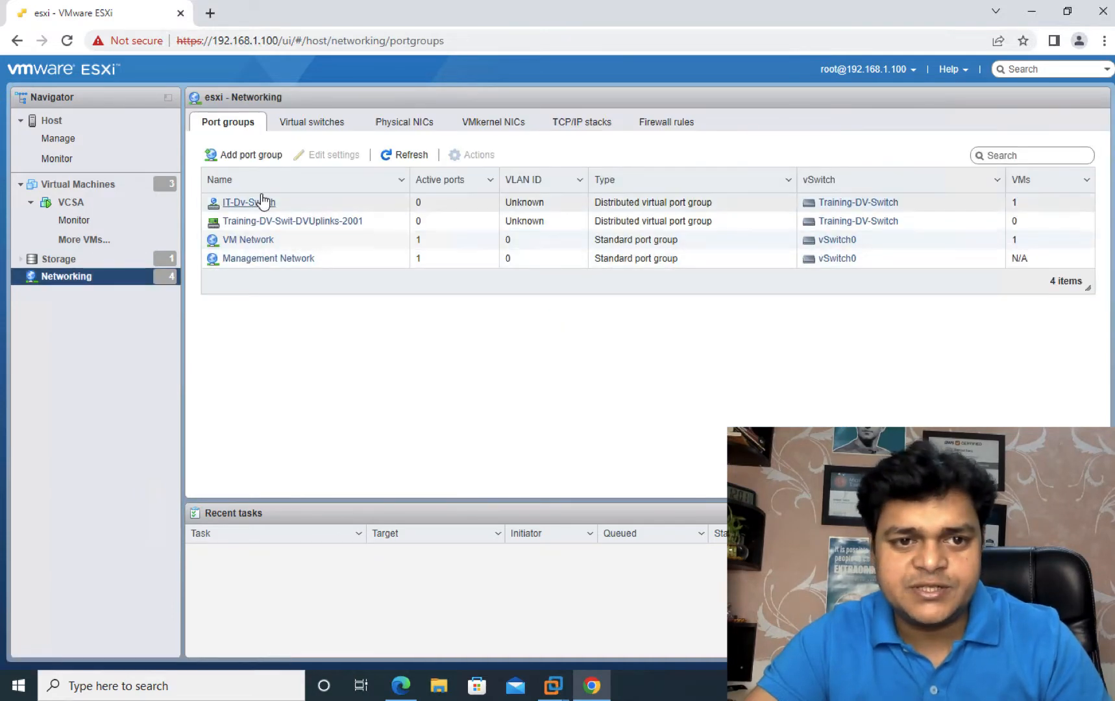
left_click(383, 128)
left_click(490, 123)
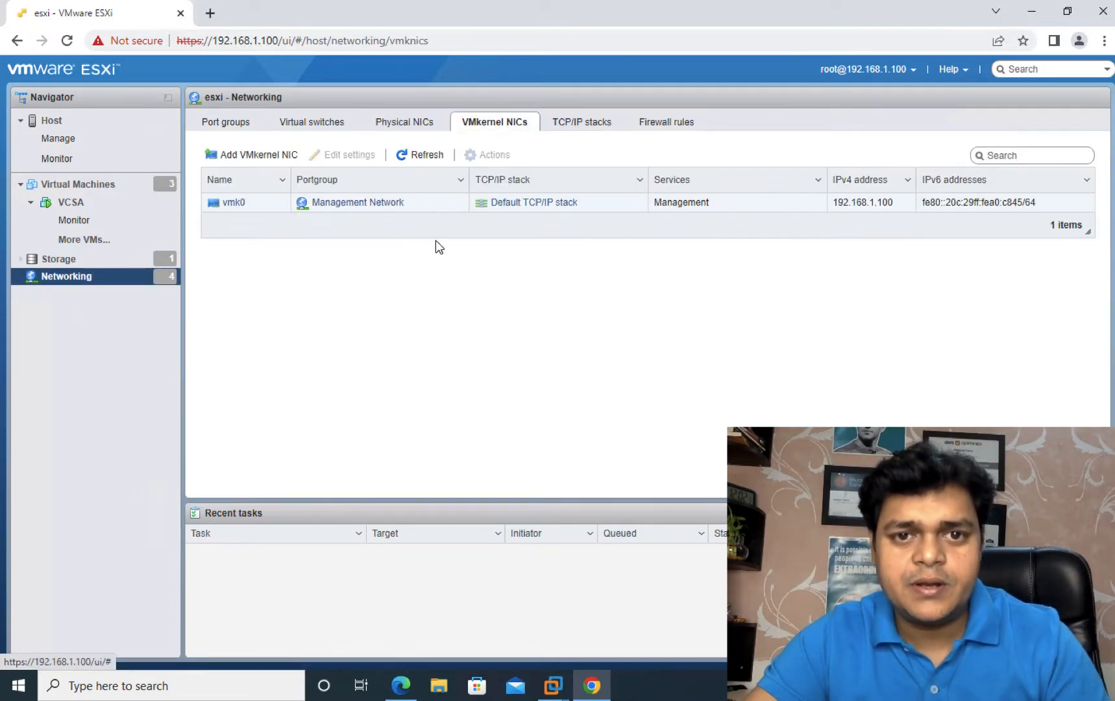
left_click(233, 203)
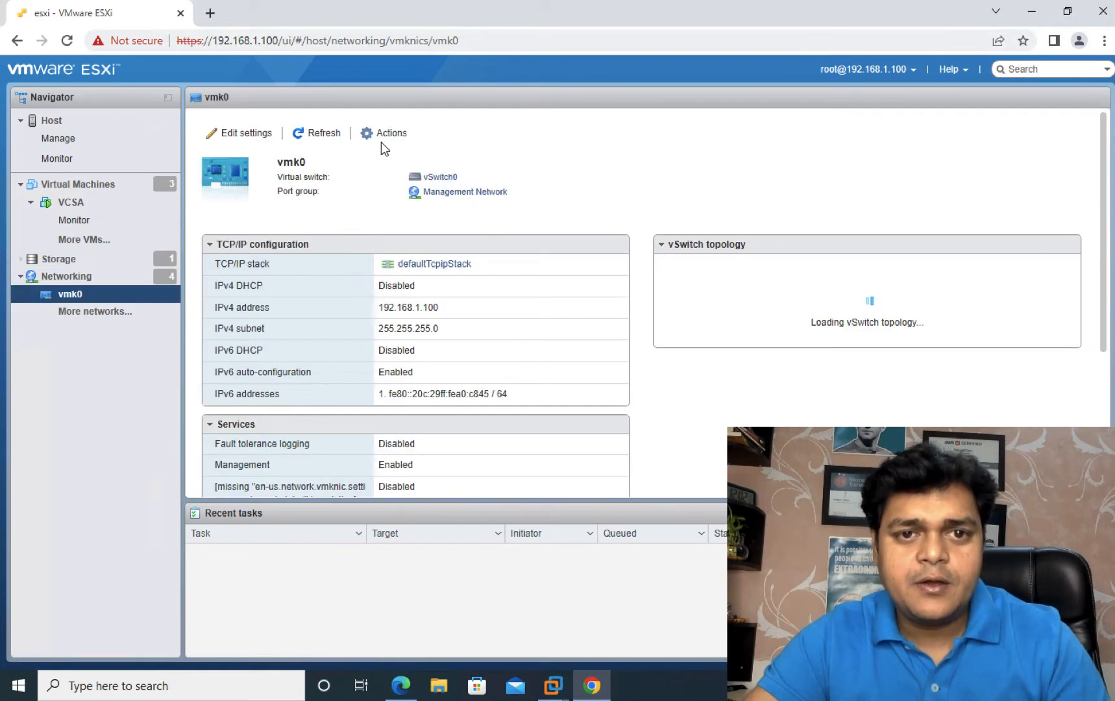
left_click(383, 133)
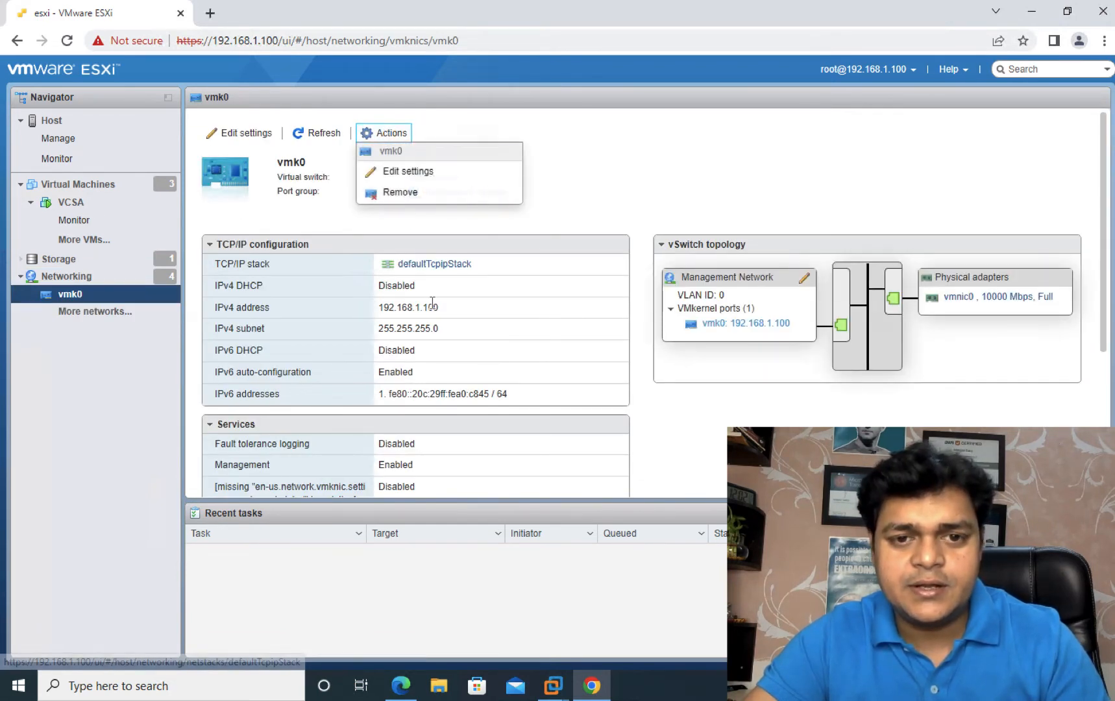
left_click(393, 171)
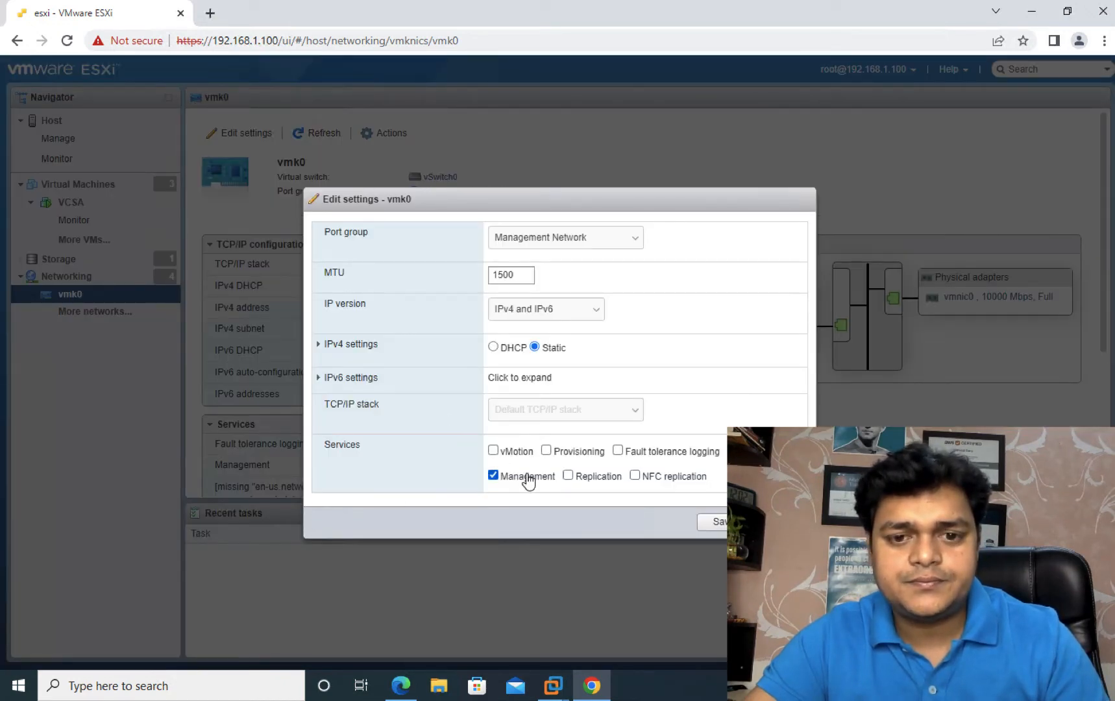
left_click(706, 523)
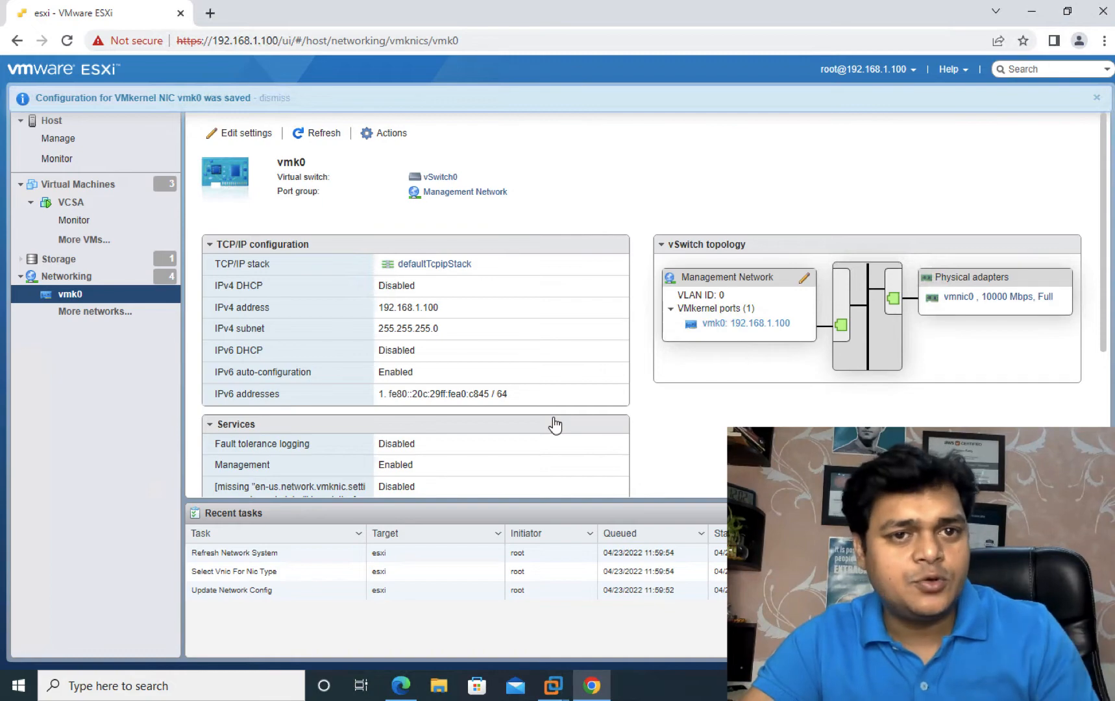
key("ctrl+super+Left")
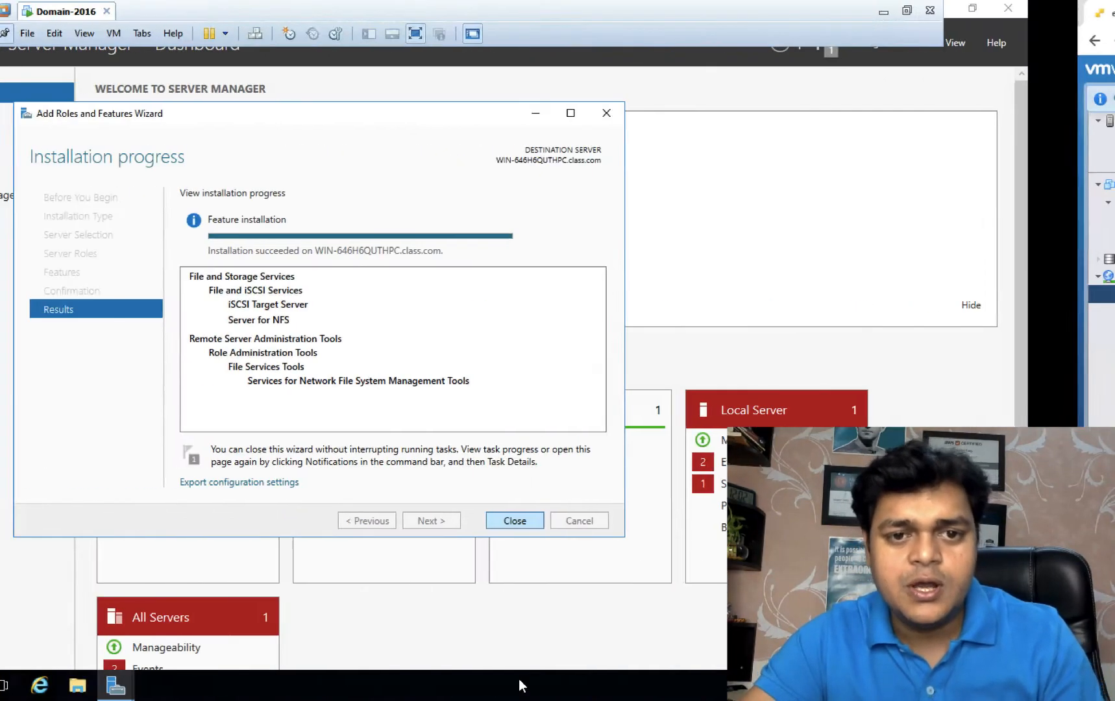
Step: Close the finished wizard and start a New iSCSI Virtual Disk from File and Storage Services > iSCSI
left_click(614, 519)
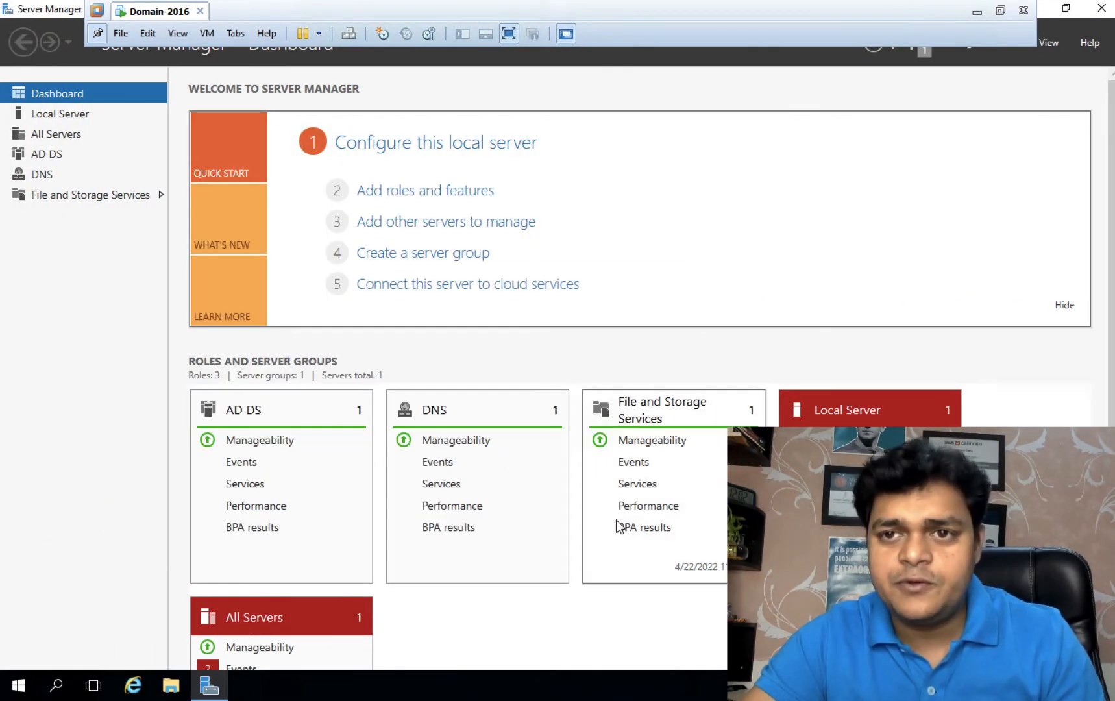
left_click(1064, 9)
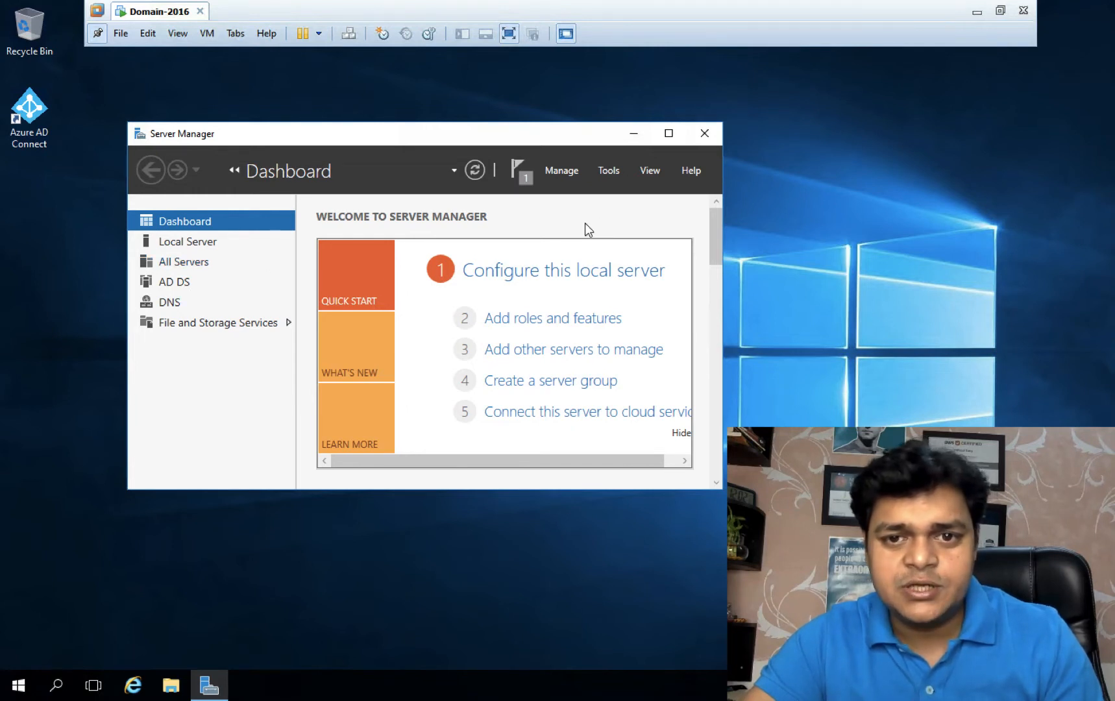
left_click(223, 329)
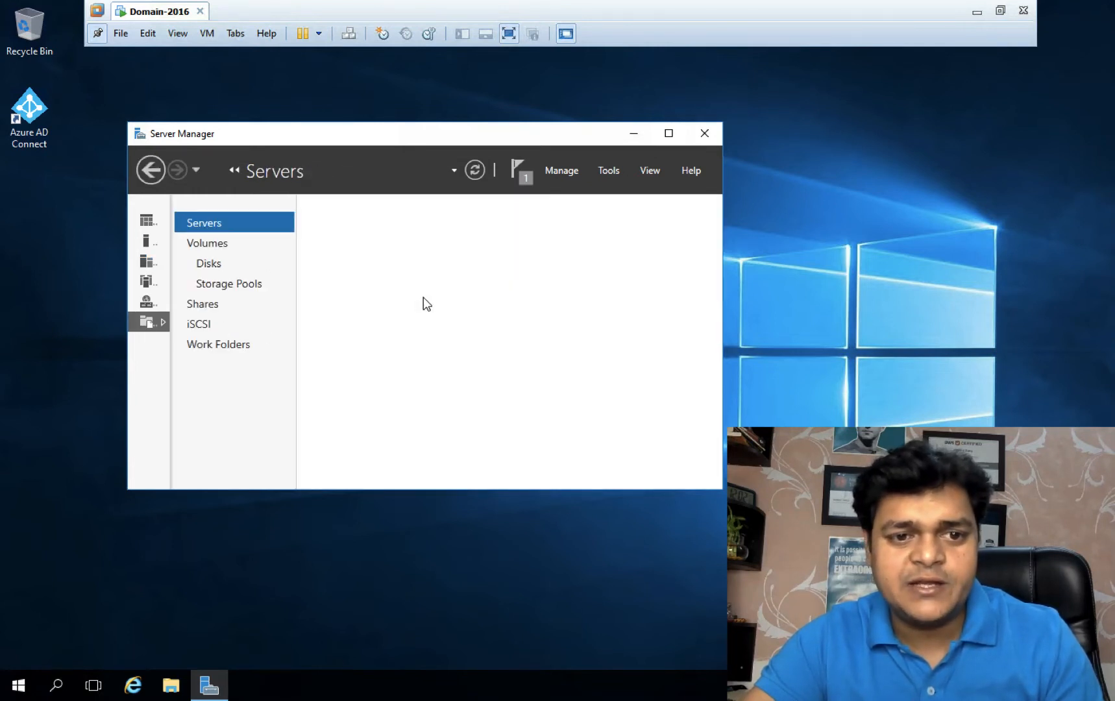
left_click(208, 325)
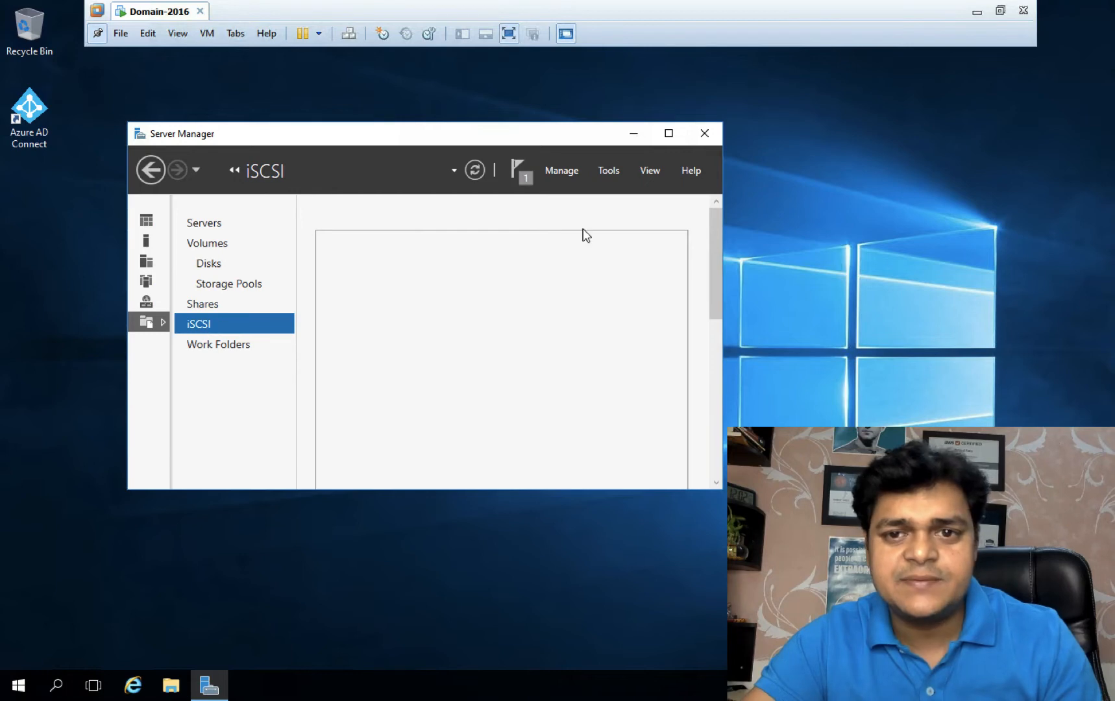
left_click(668, 133)
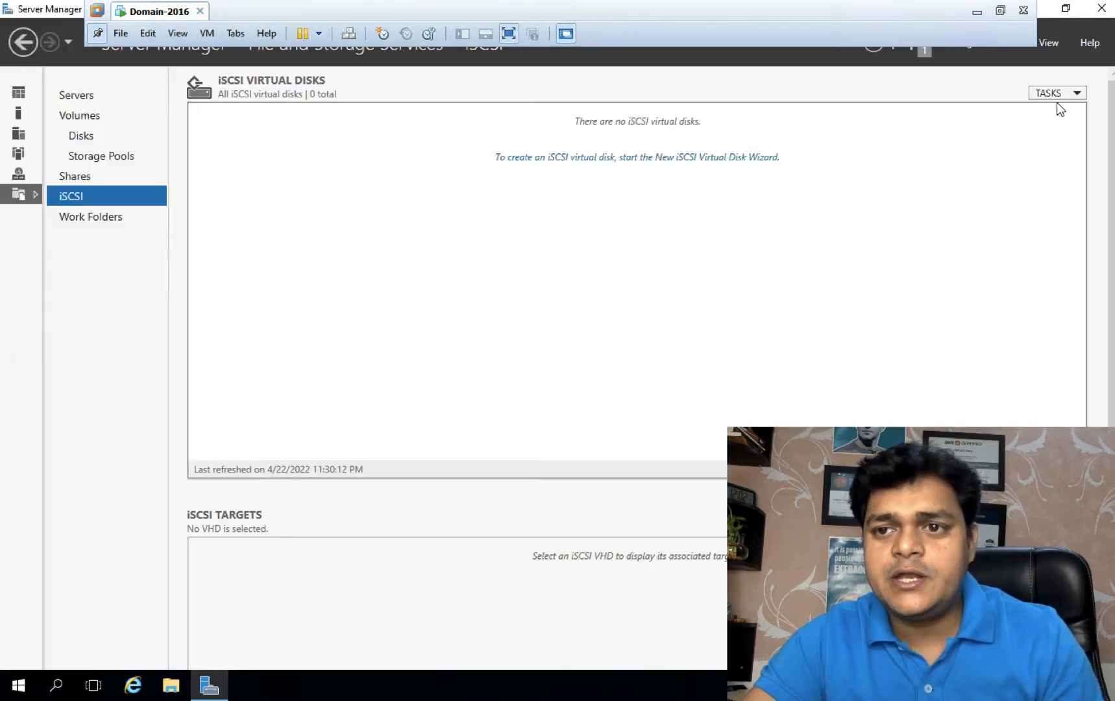
left_click(1060, 92)
left_click(991, 116)
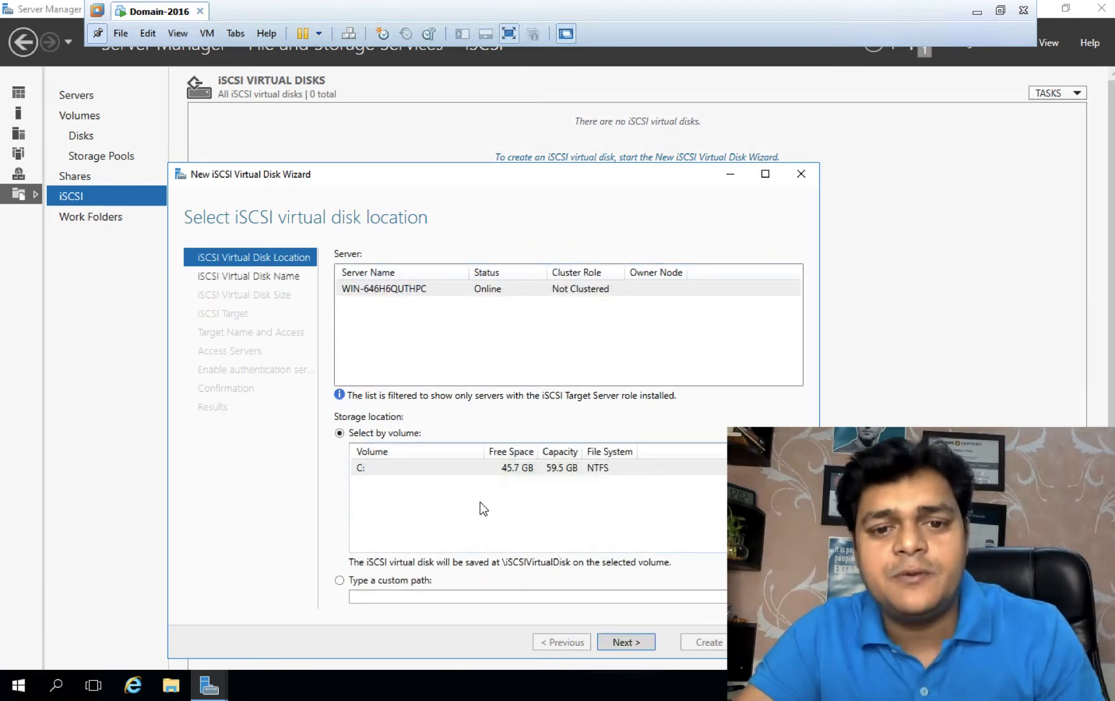
Step: Create a 15 GB disk named 'share' on volume C: with a new target named 'share2'
left_click(624, 642)
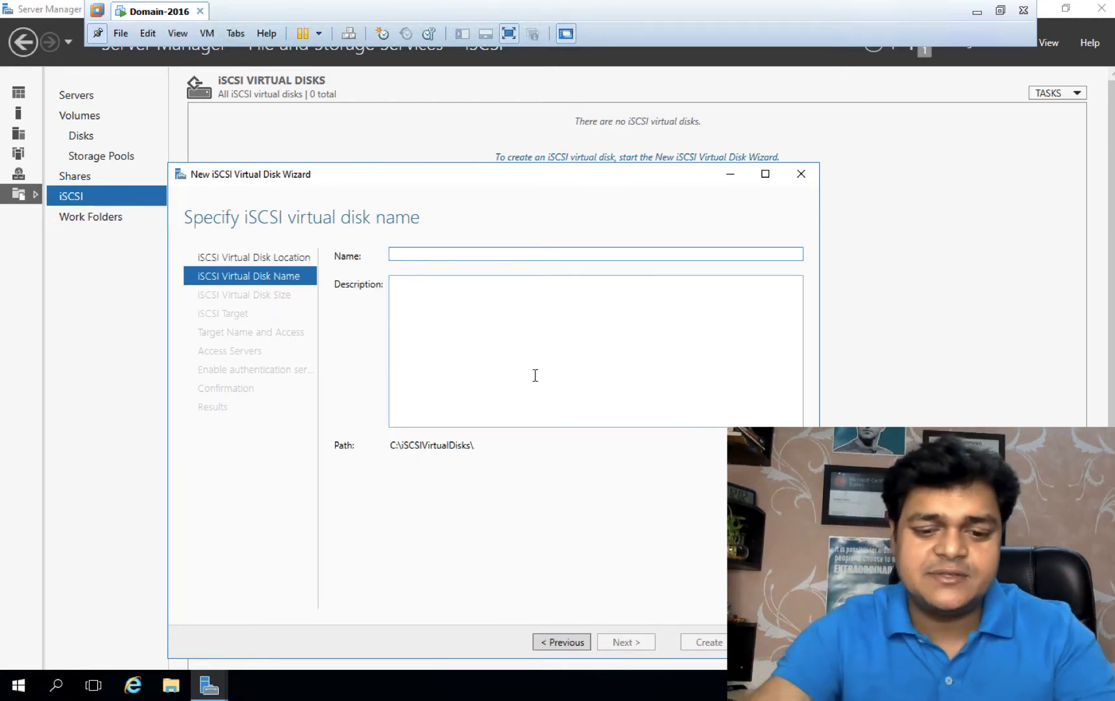
type("share-1")
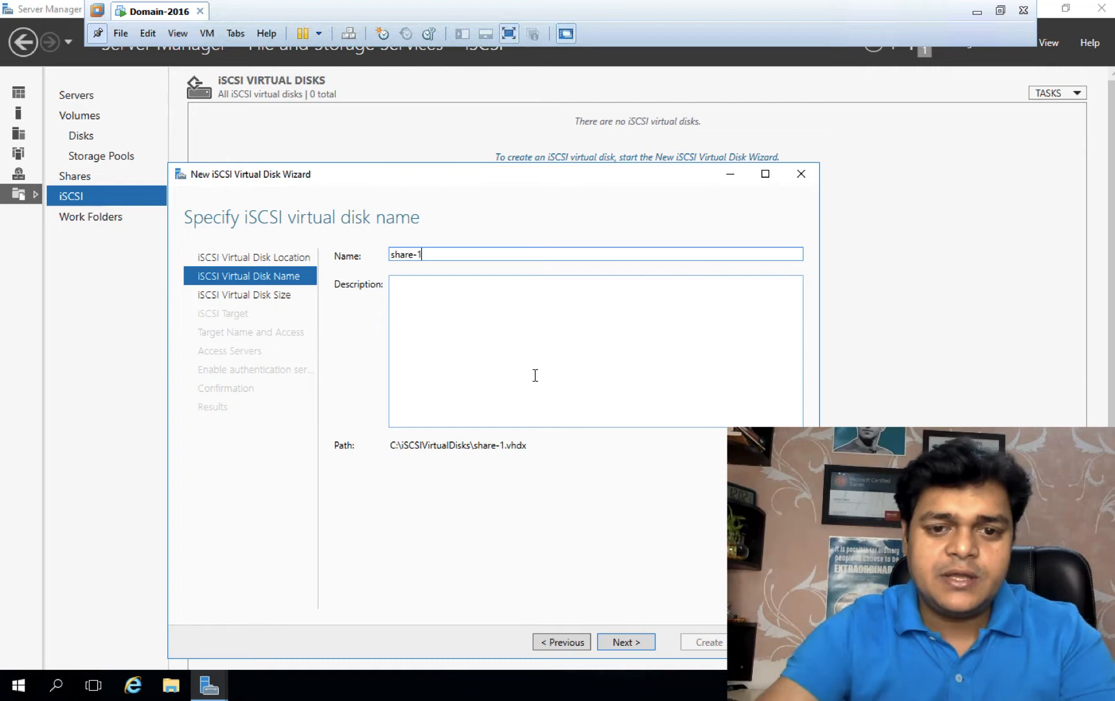
left_click(626, 642)
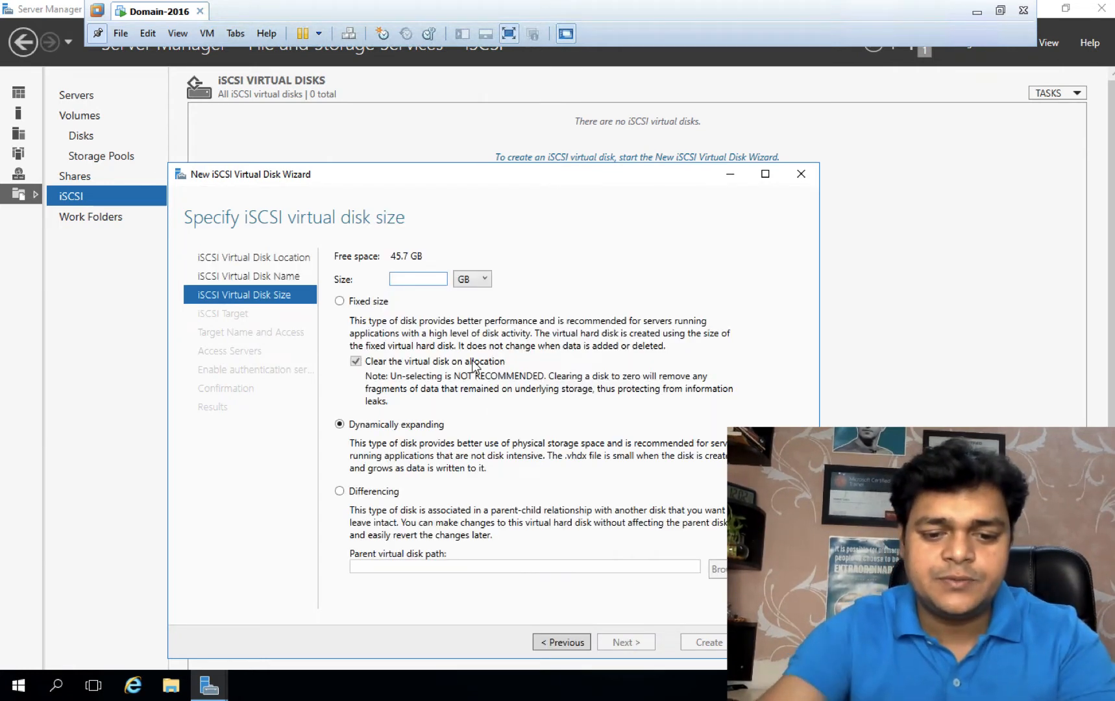
type("15")
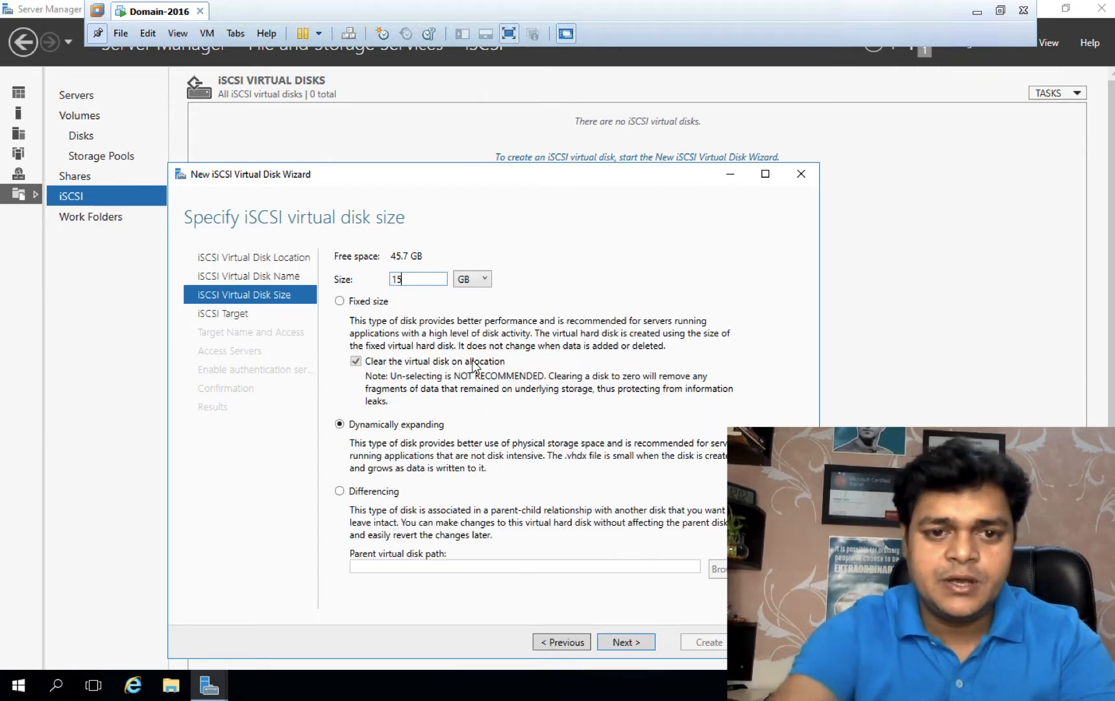
left_click(626, 641)
left_click(618, 640)
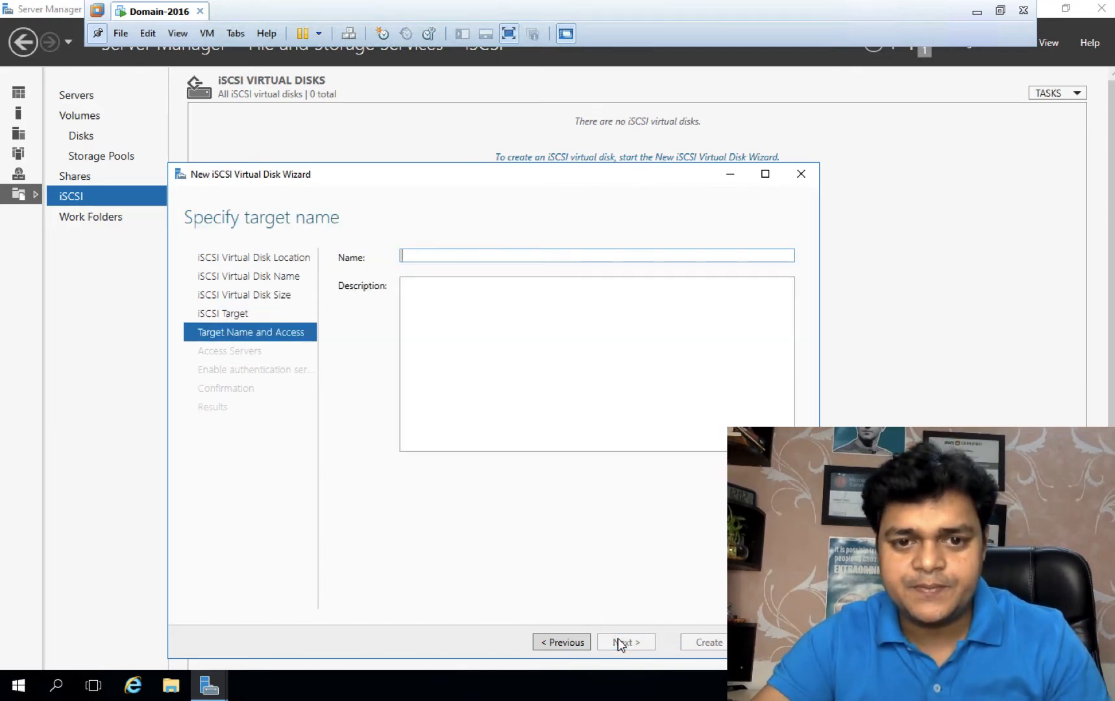
type("share2")
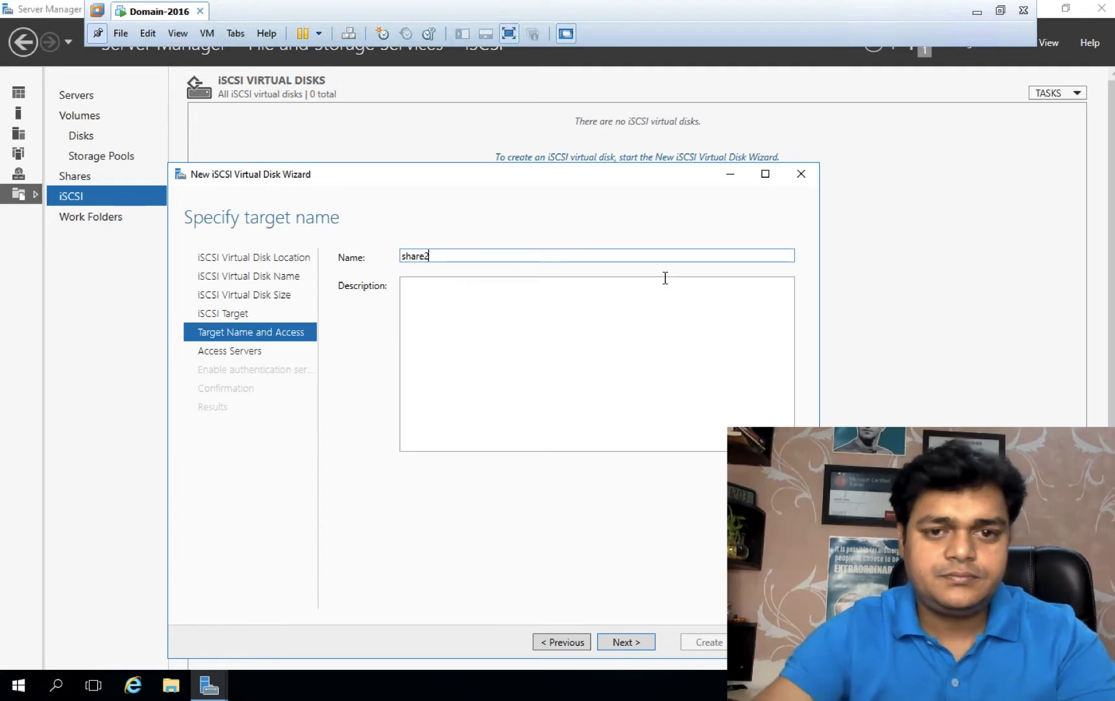
left_click(615, 641)
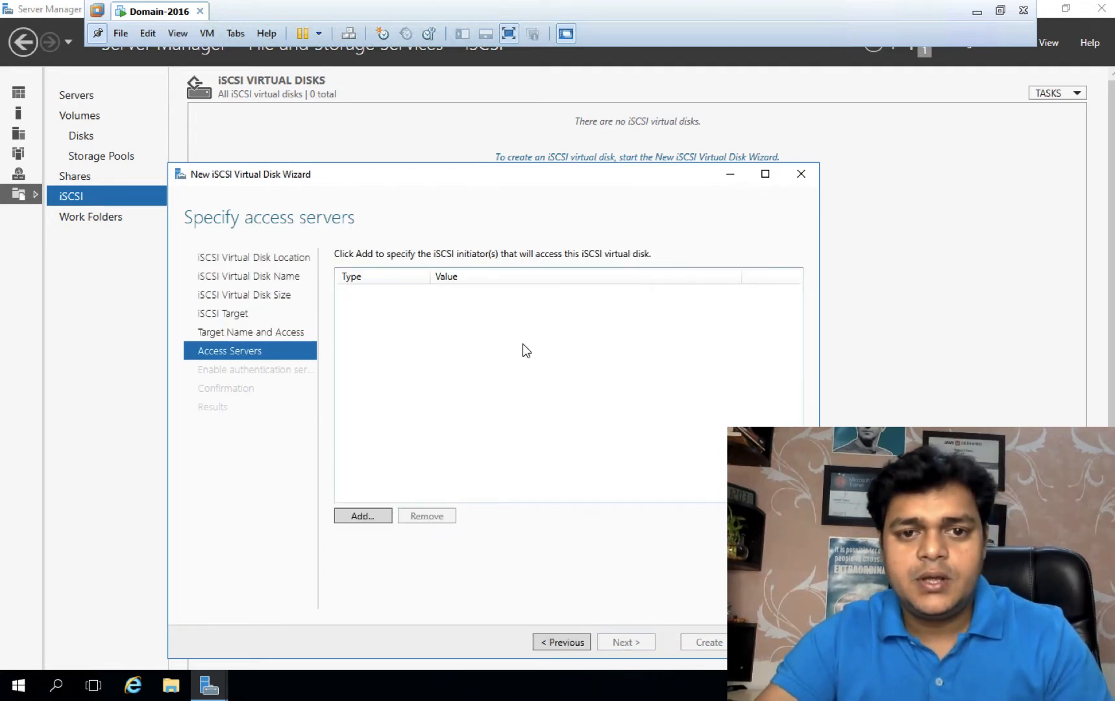
Step: Allow initiators 192.168.1.100 and 192.168.1.11, identified by IP address, to access target share2
left_click(377, 516)
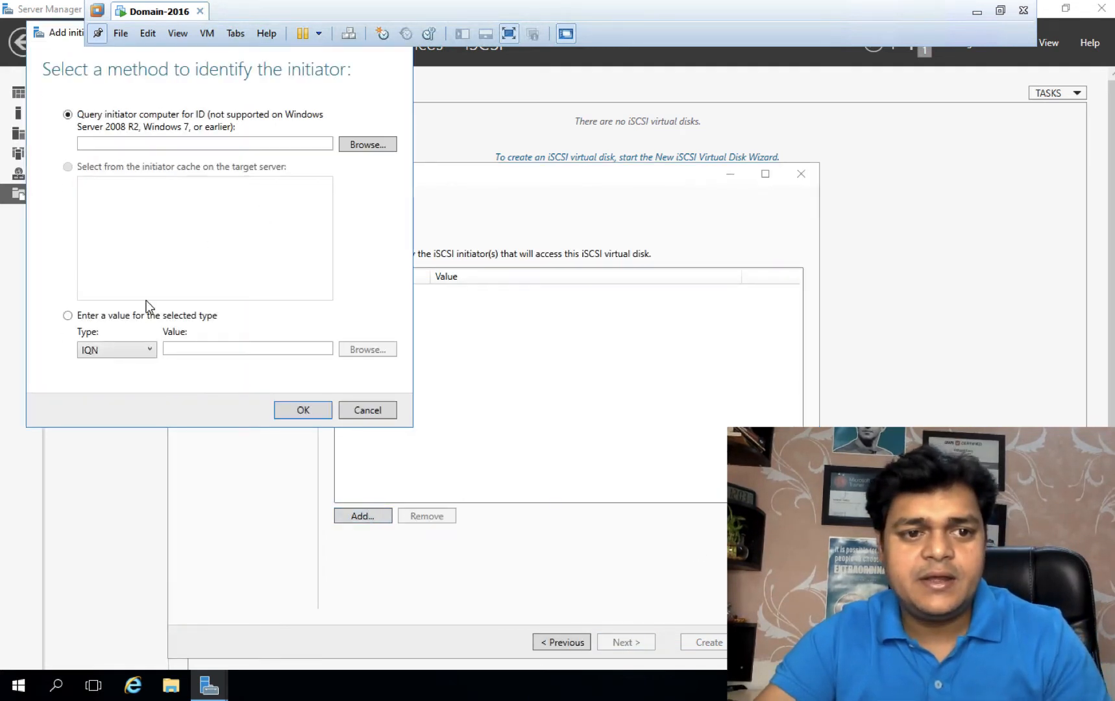
left_click(143, 352)
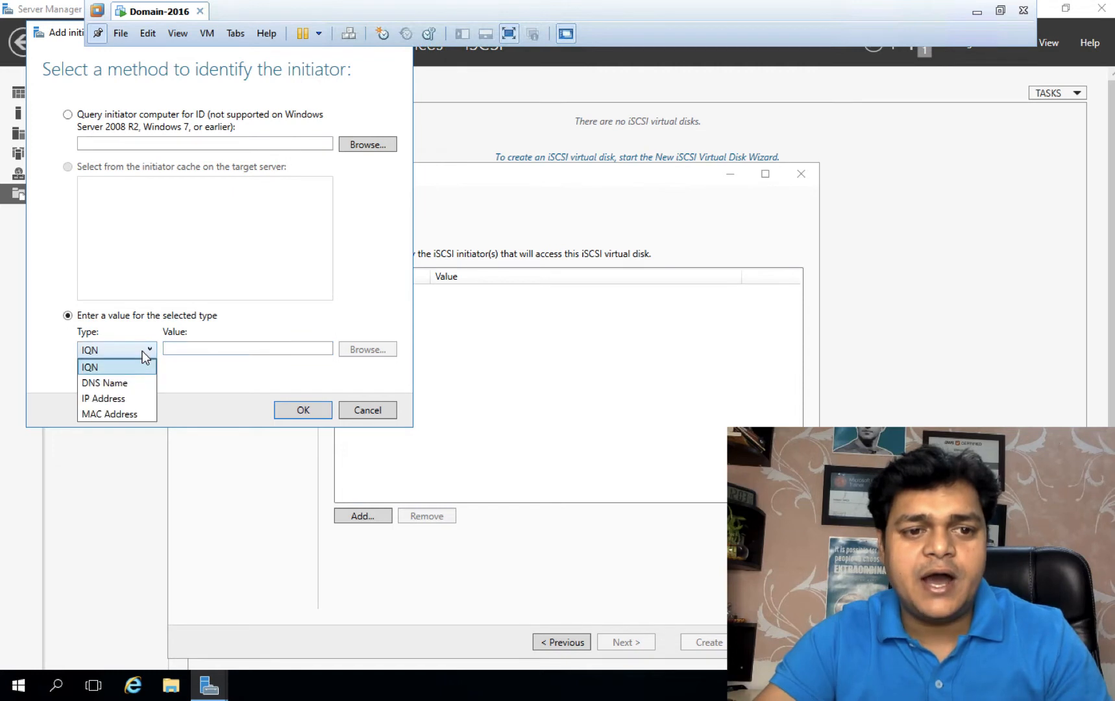
left_click(114, 397)
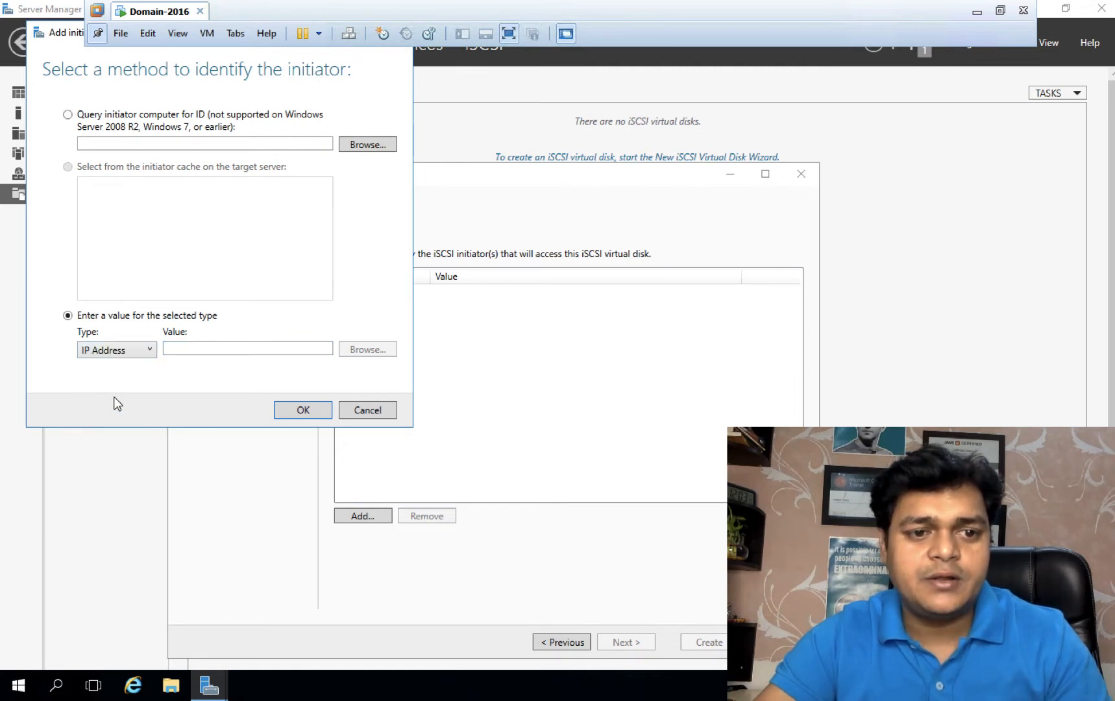
left_click(226, 347)
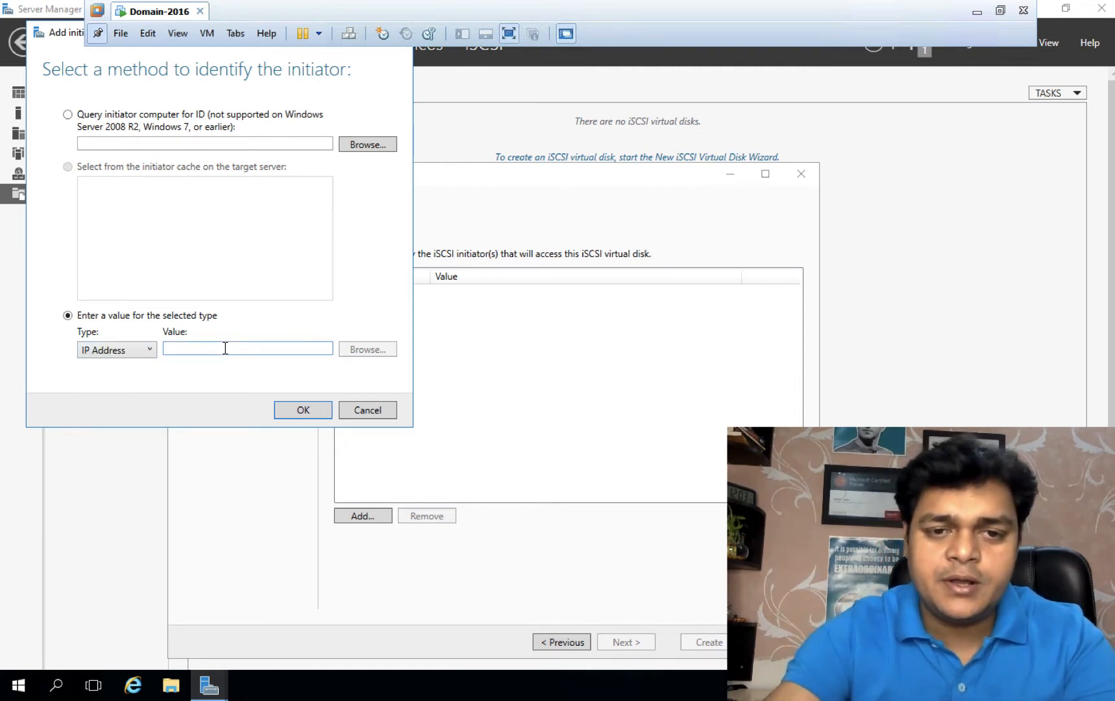
type("1")
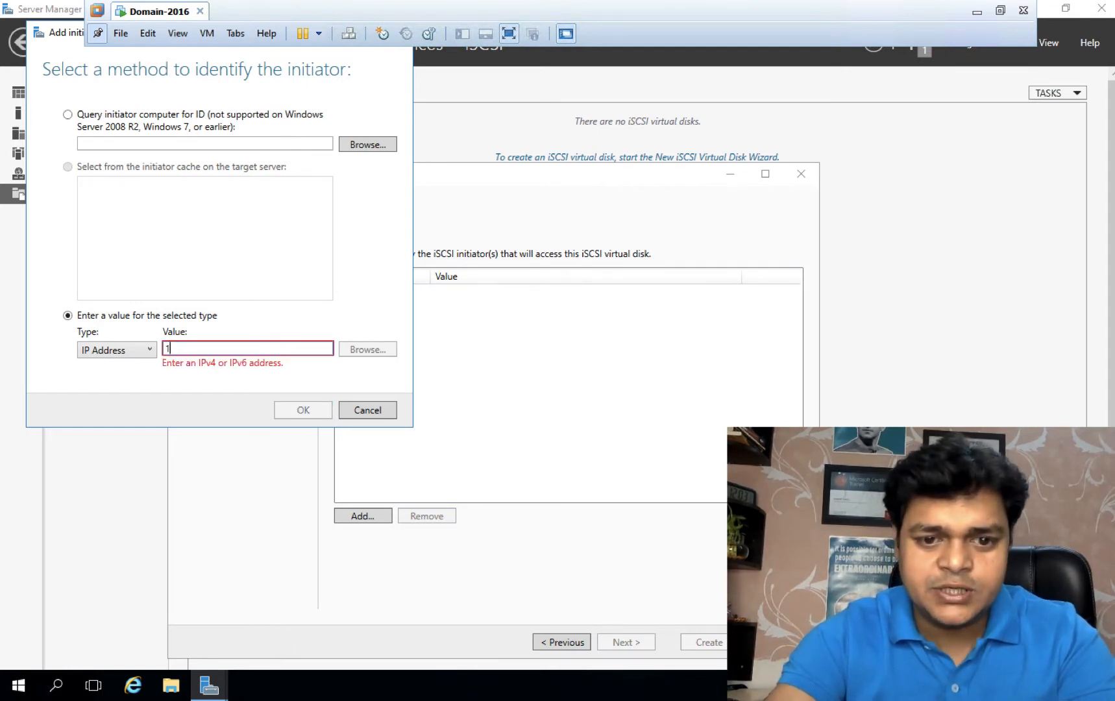
type("92.")
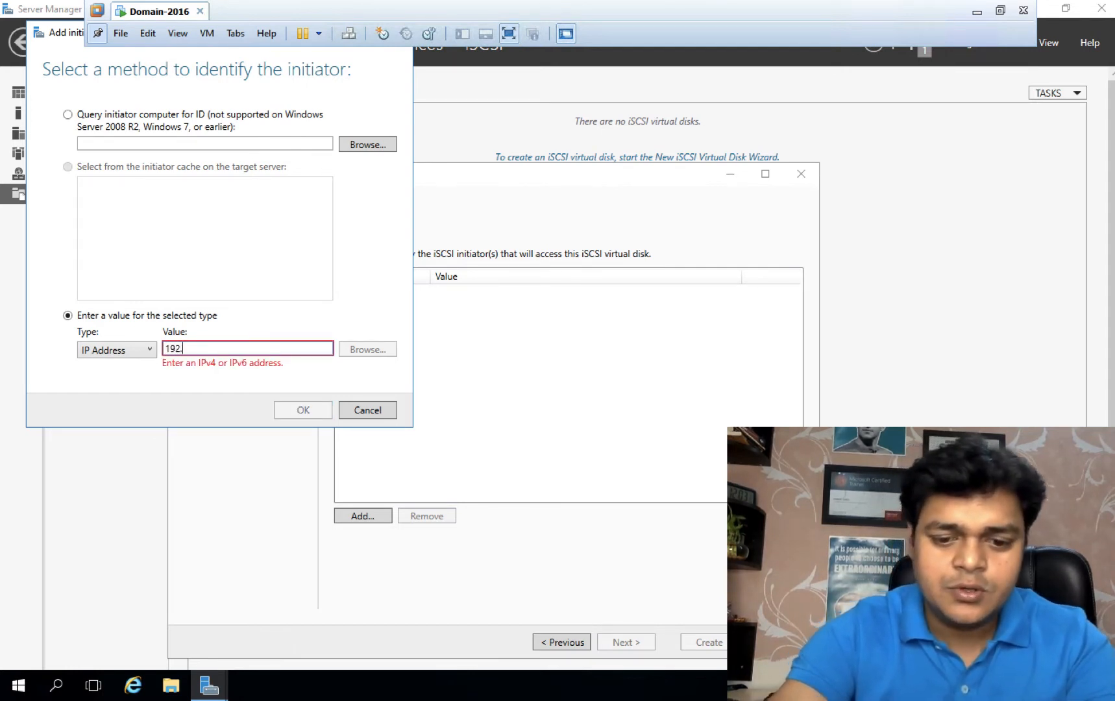
type("168.1.")
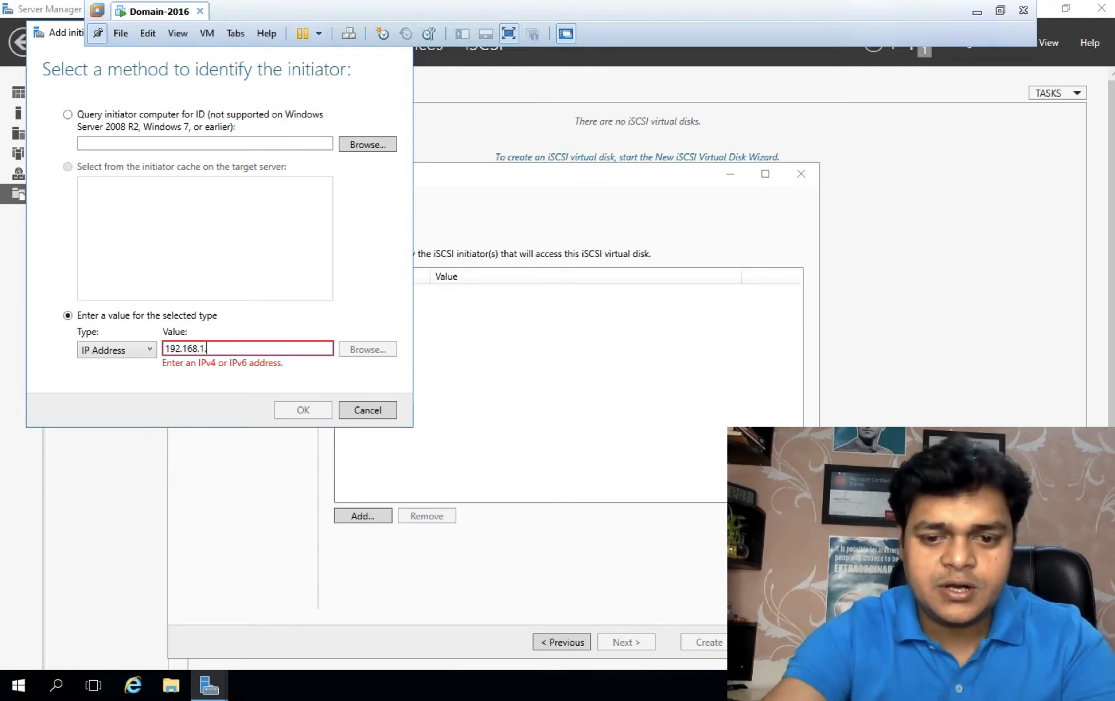
type("100")
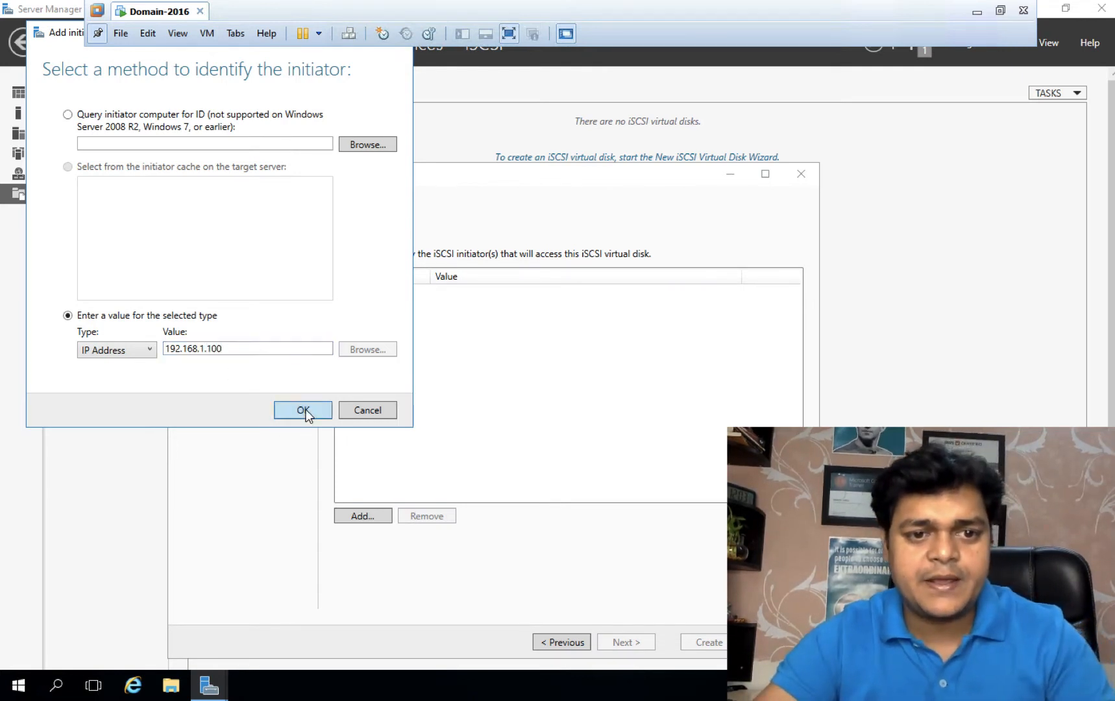
left_click(303, 410)
left_click(364, 516)
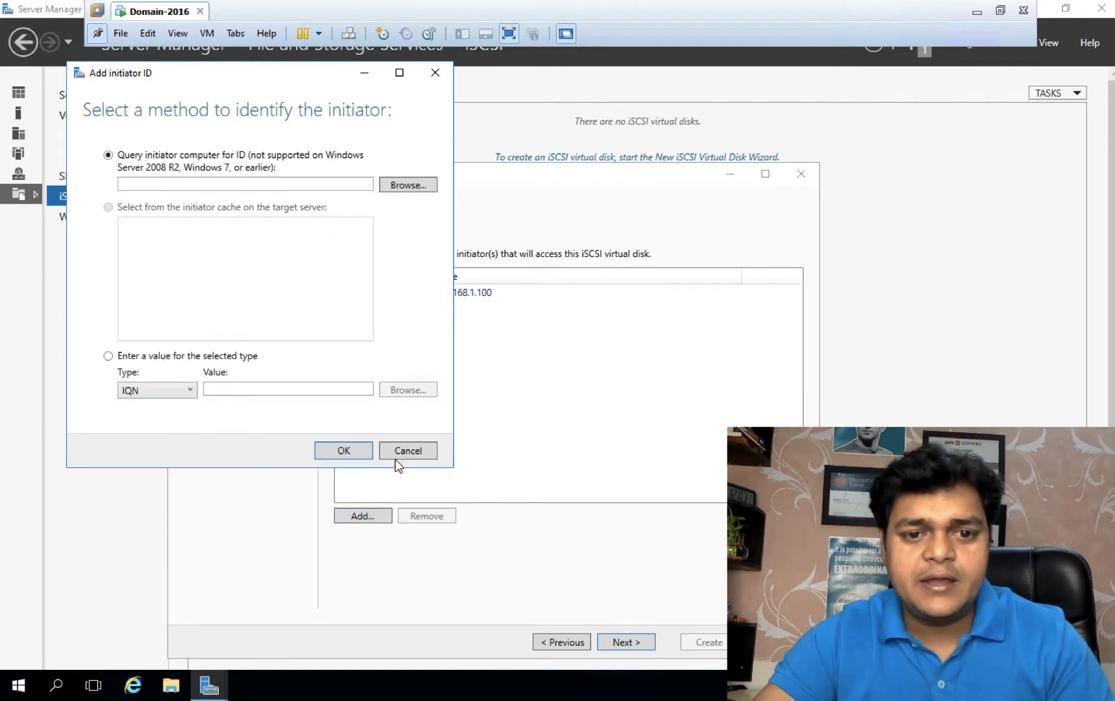
left_click(190, 389)
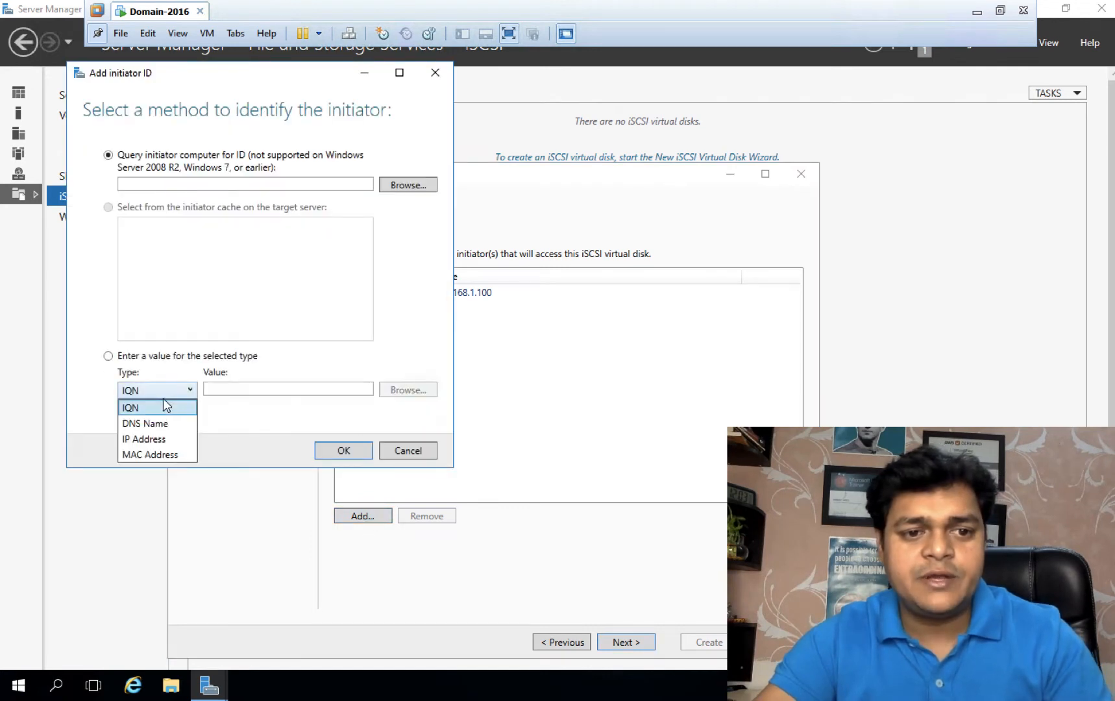
left_click(154, 440)
left_click(238, 389)
type("19")
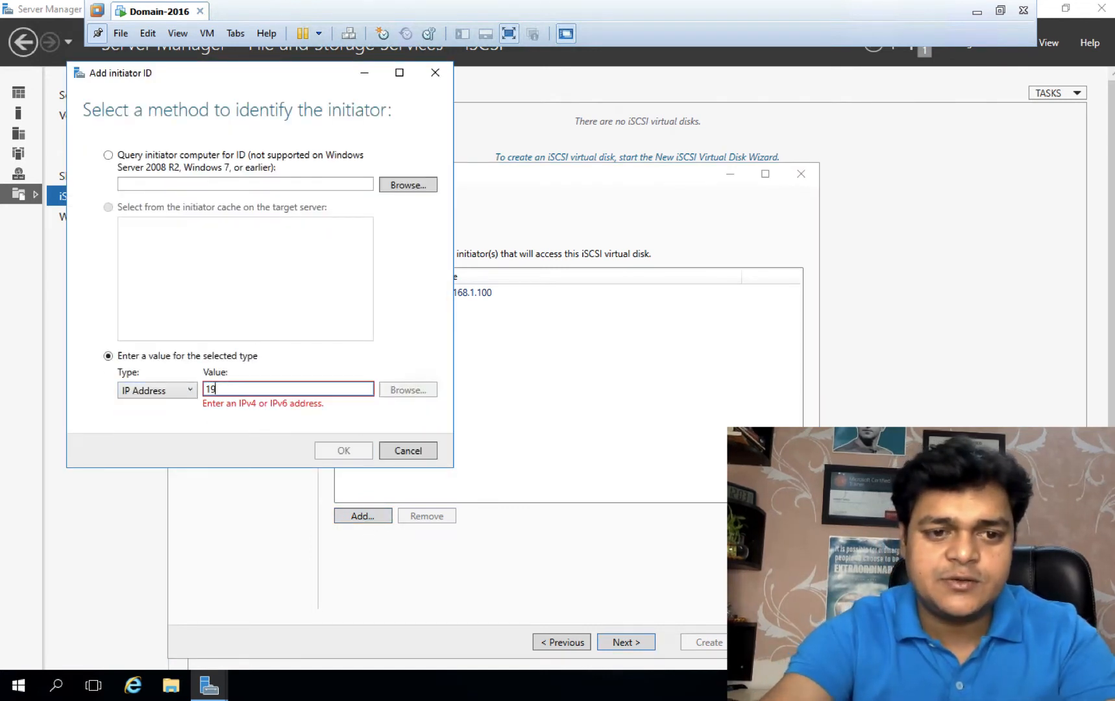
type("2.168.")
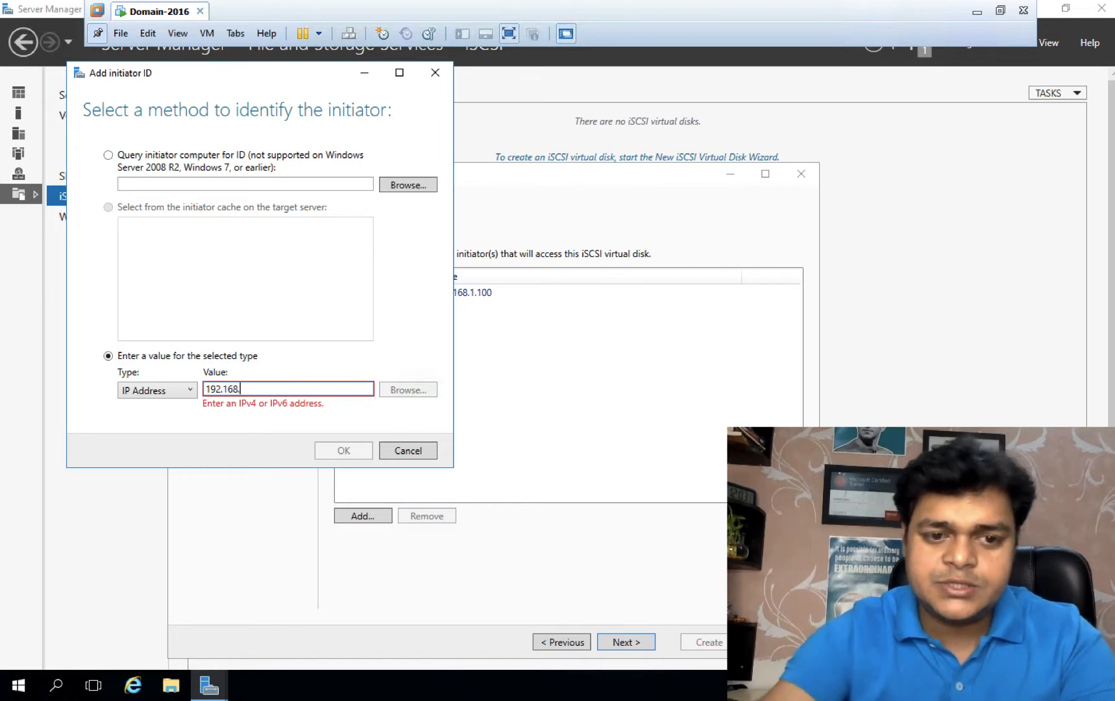
type("1.1")
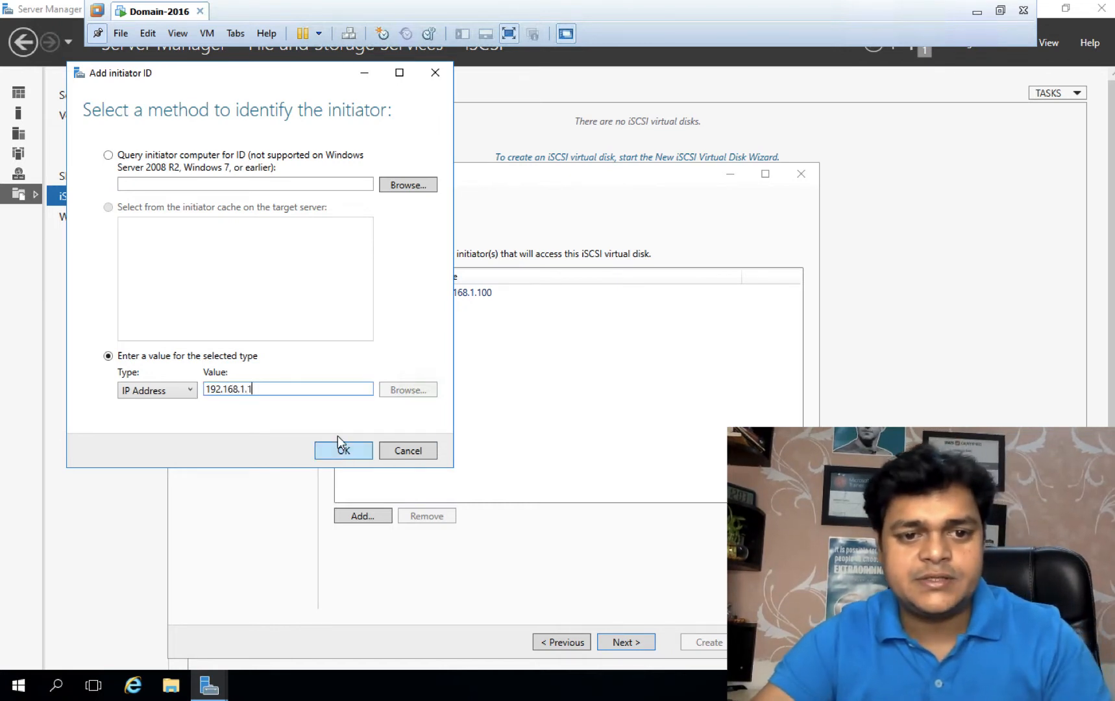
type("1")
left_click(344, 451)
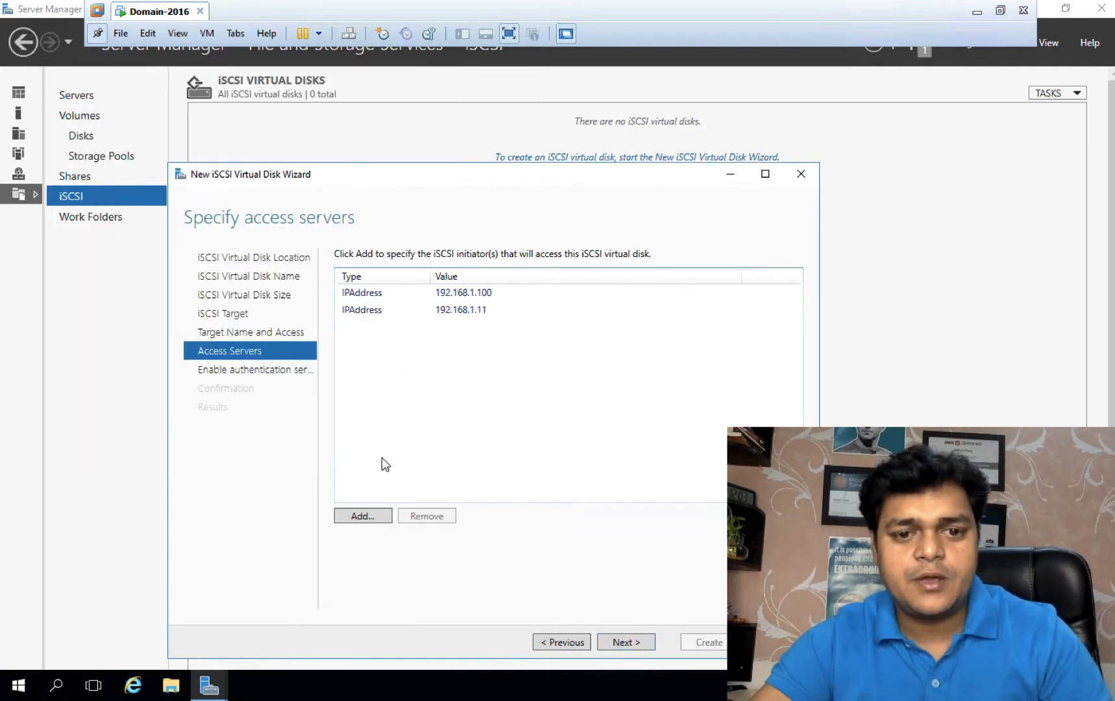
Step: Complete the wizard to create the 15 GB iSCSI virtual disk and target
left_click(624, 641)
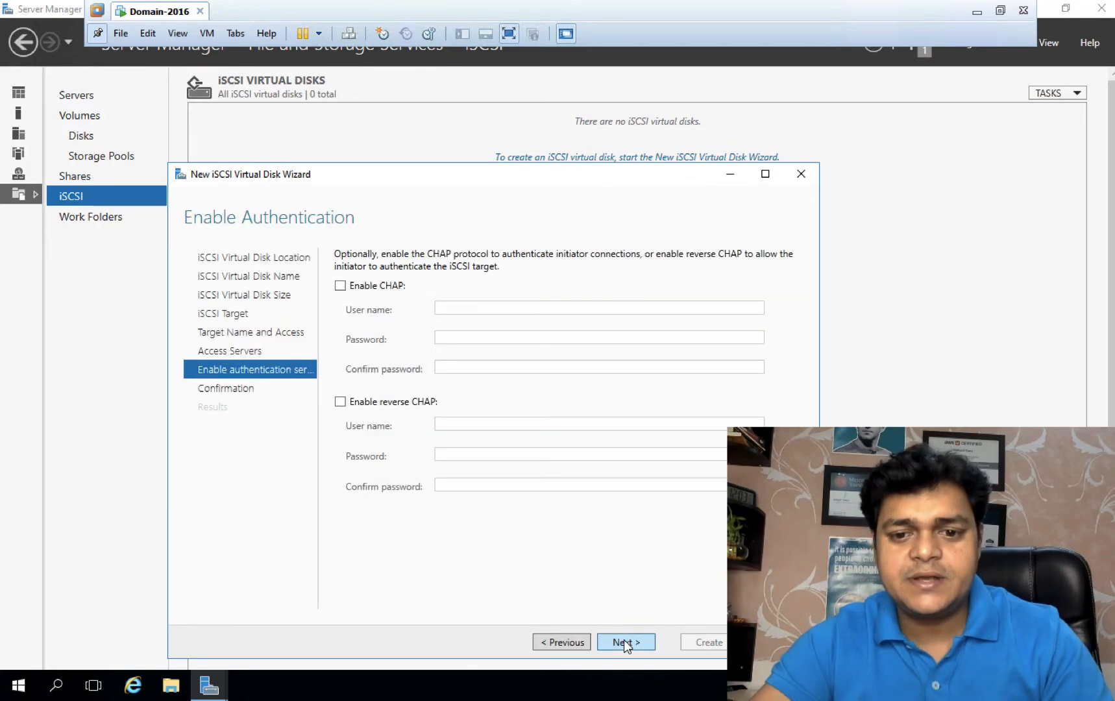
left_click(624, 641)
left_click(707, 642)
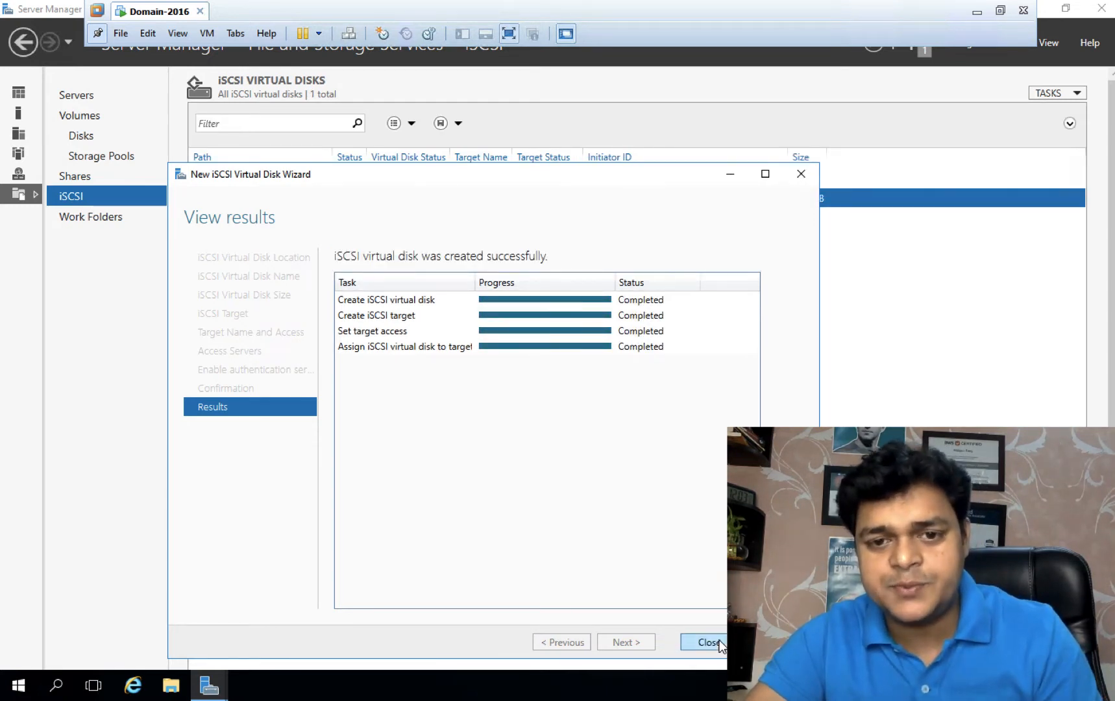
left_click(707, 642)
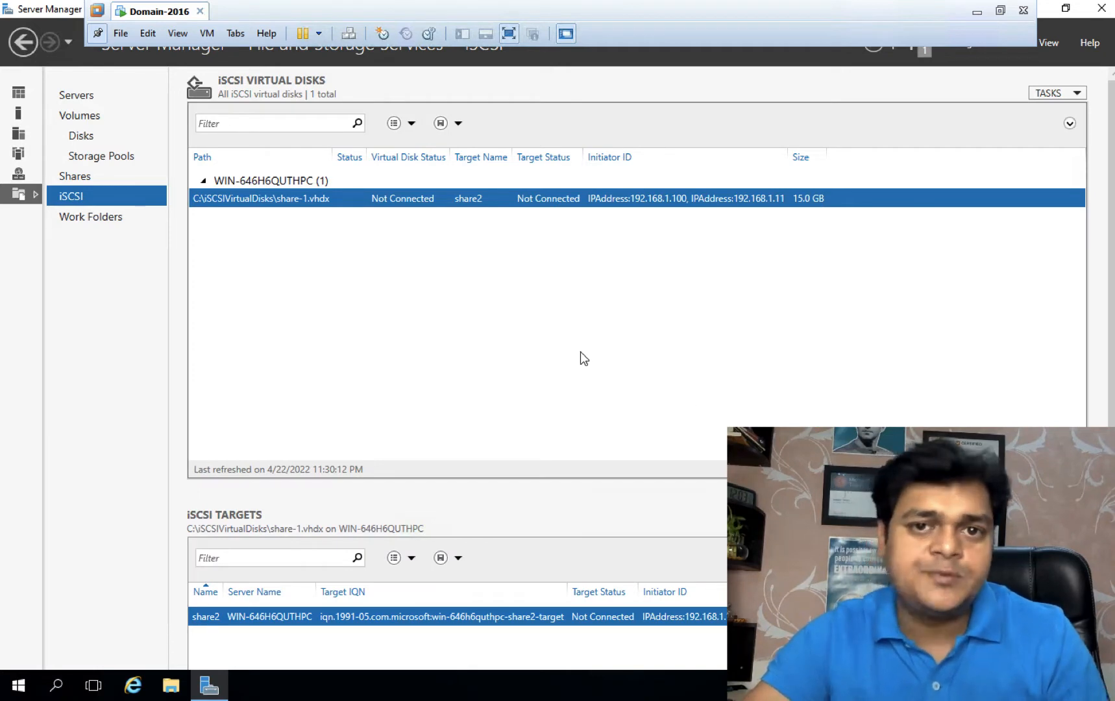
Step: Open the host's Software iSCSI configuration under Storage > Adapters, then return to Domain-2016
left_click(977, 12)
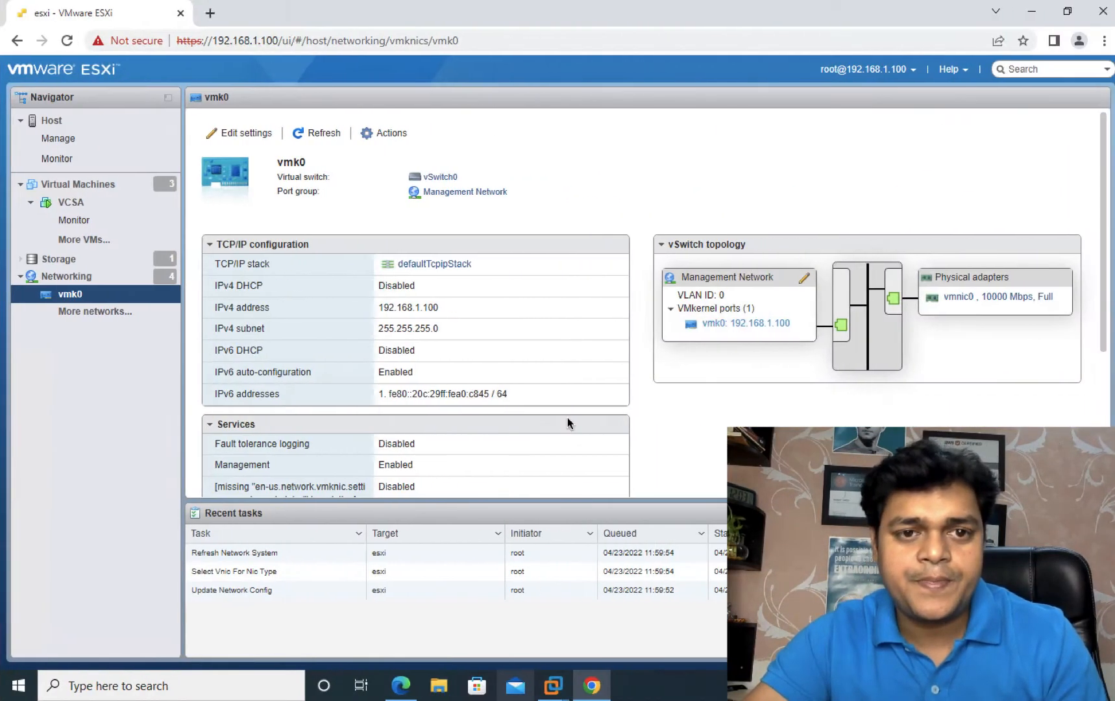
left_click(70, 263)
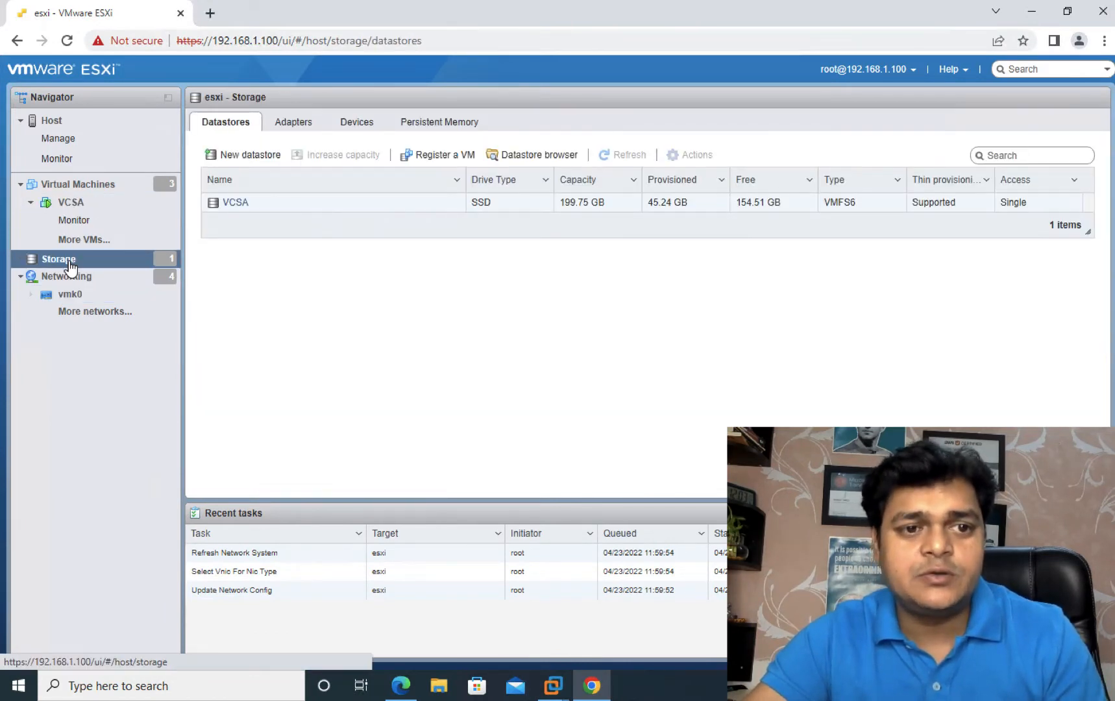
left_click(300, 122)
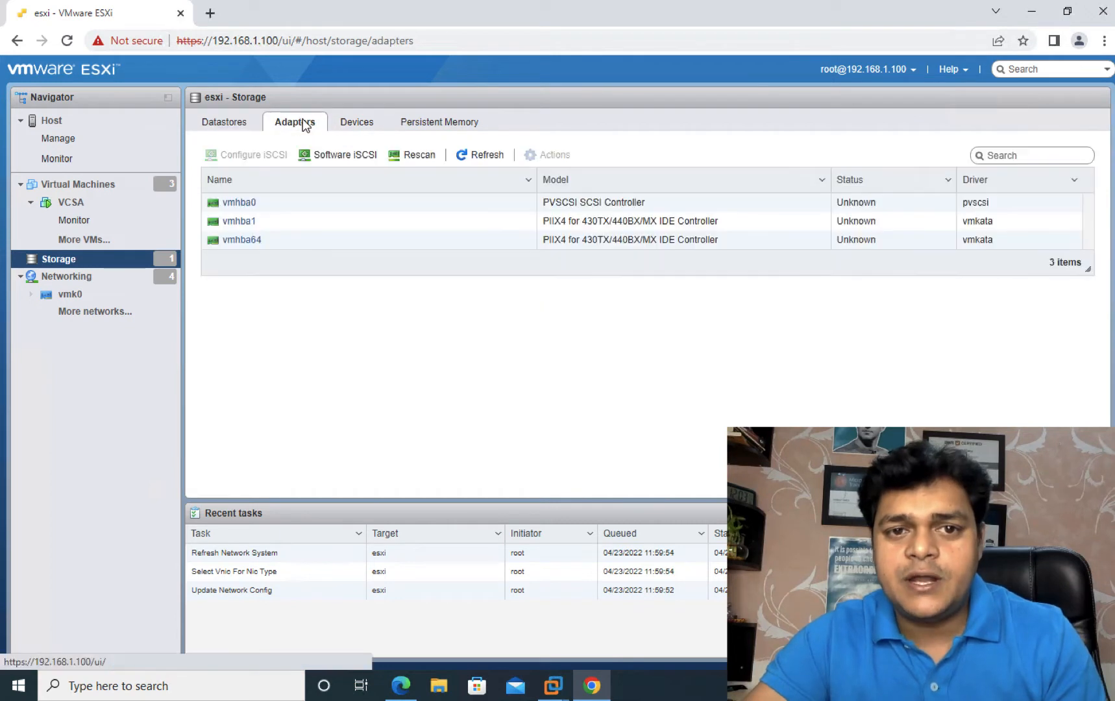
left_click(345, 156)
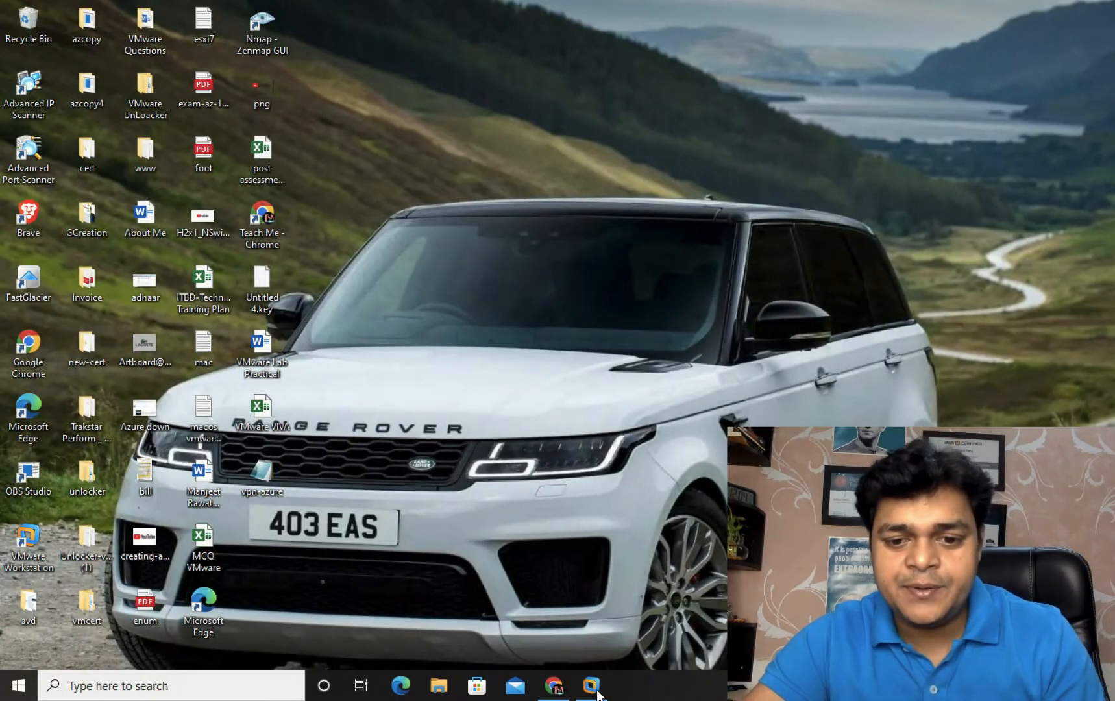
left_click(593, 687)
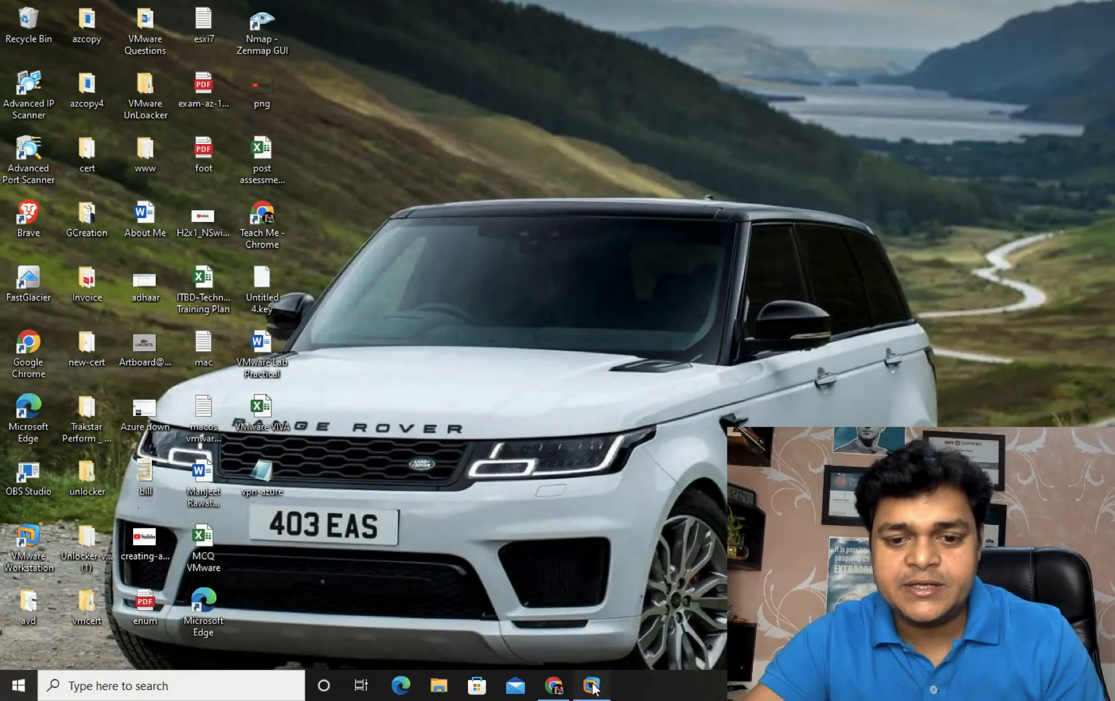
Step: Launch cmd on the server and run ipconfig to show its IP configuration
key("super+r")
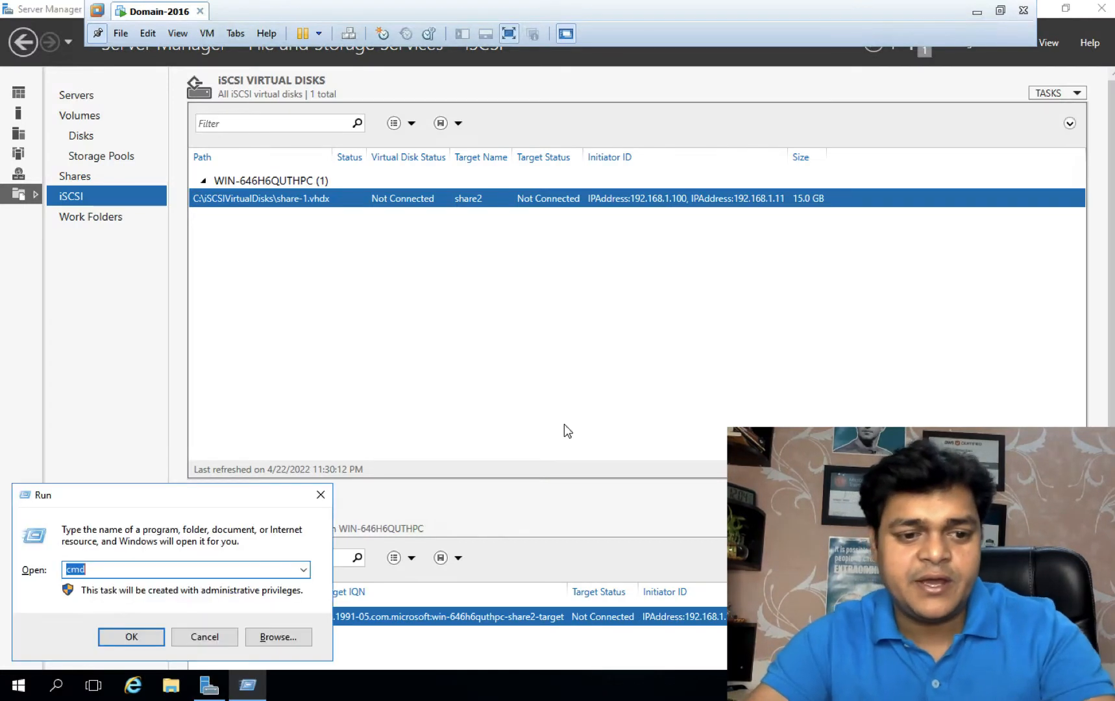
key("Escape")
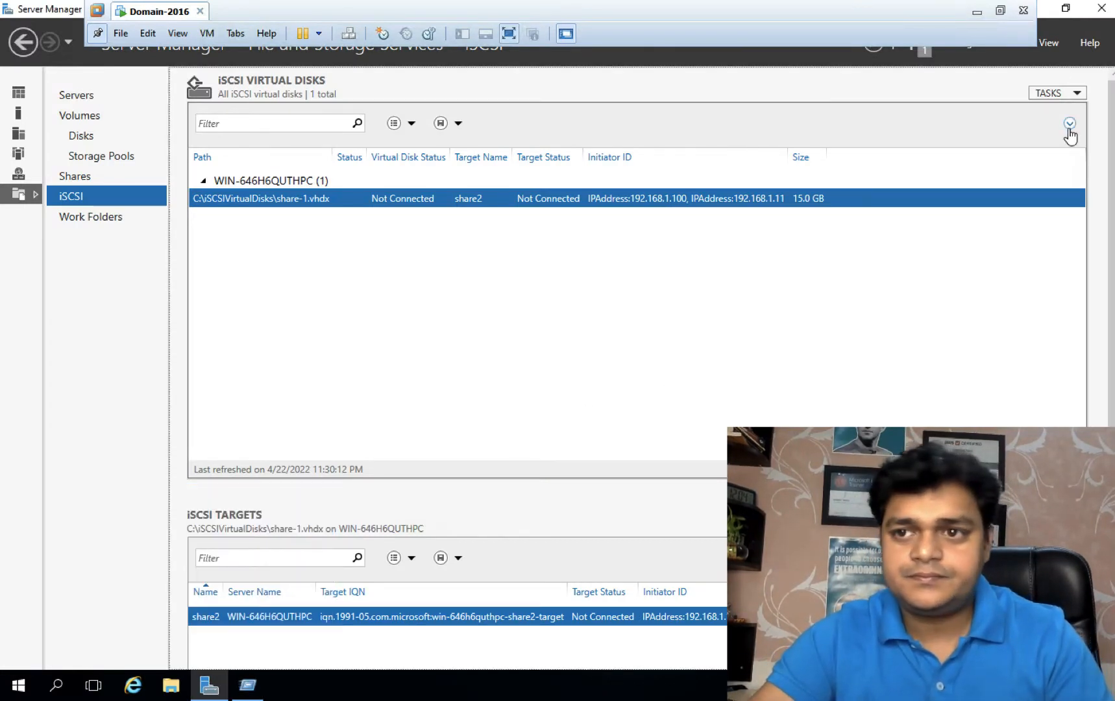
left_click(1066, 9)
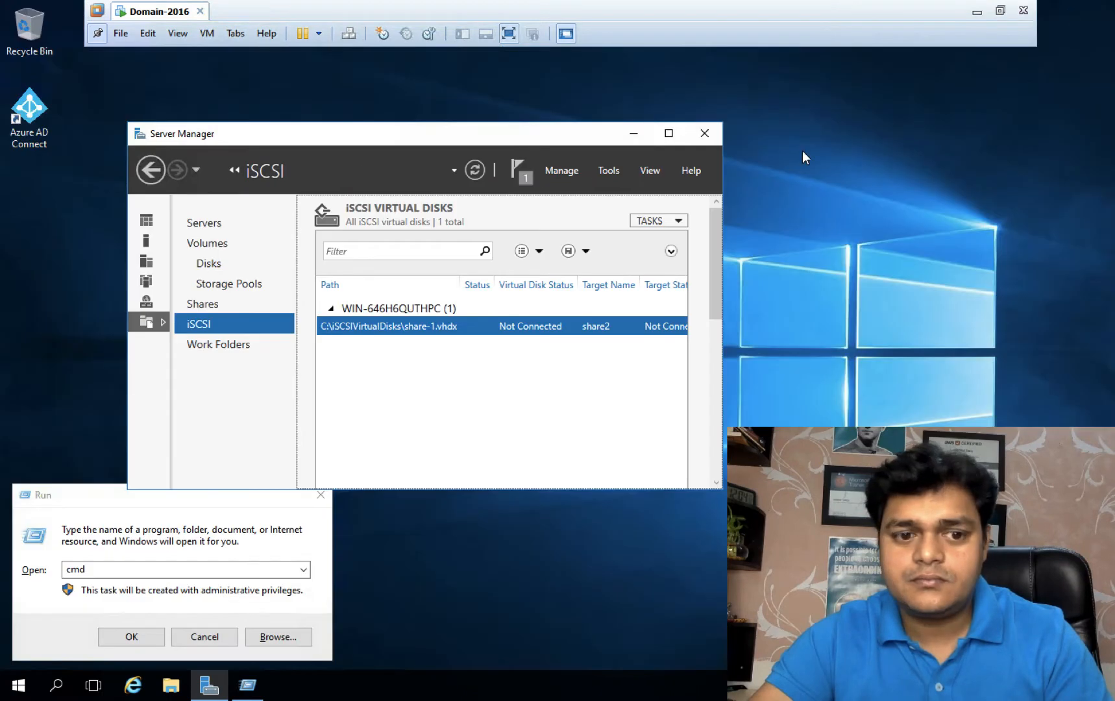
left_click(140, 644)
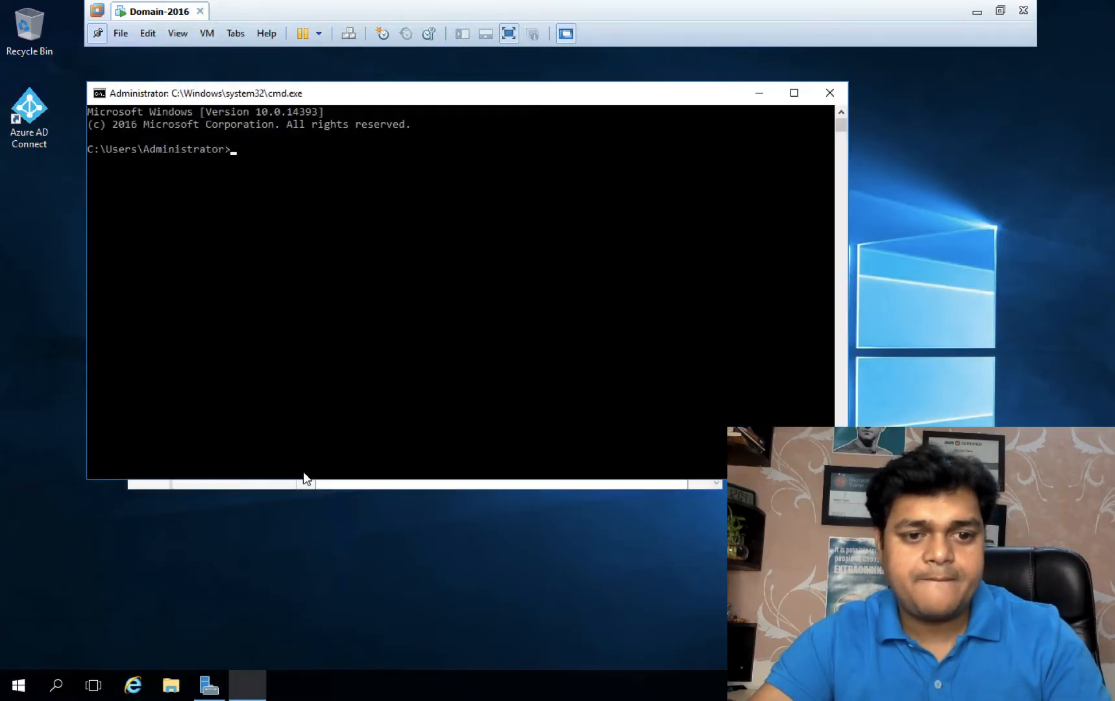
type("ipconfig")
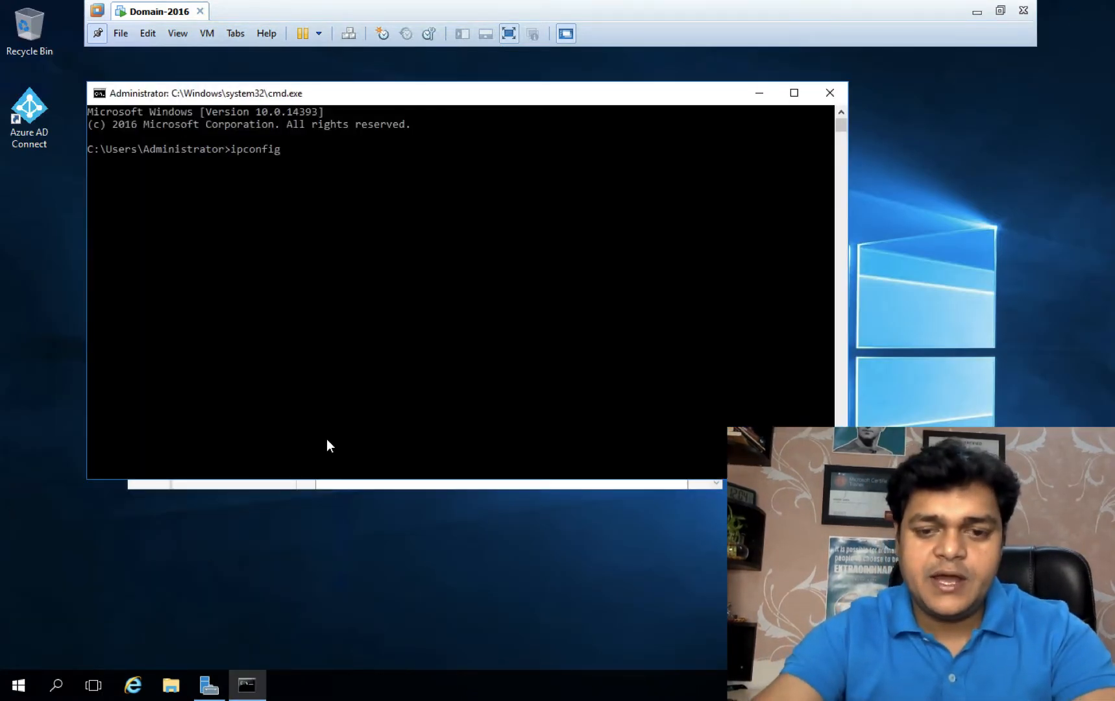
key("Return")
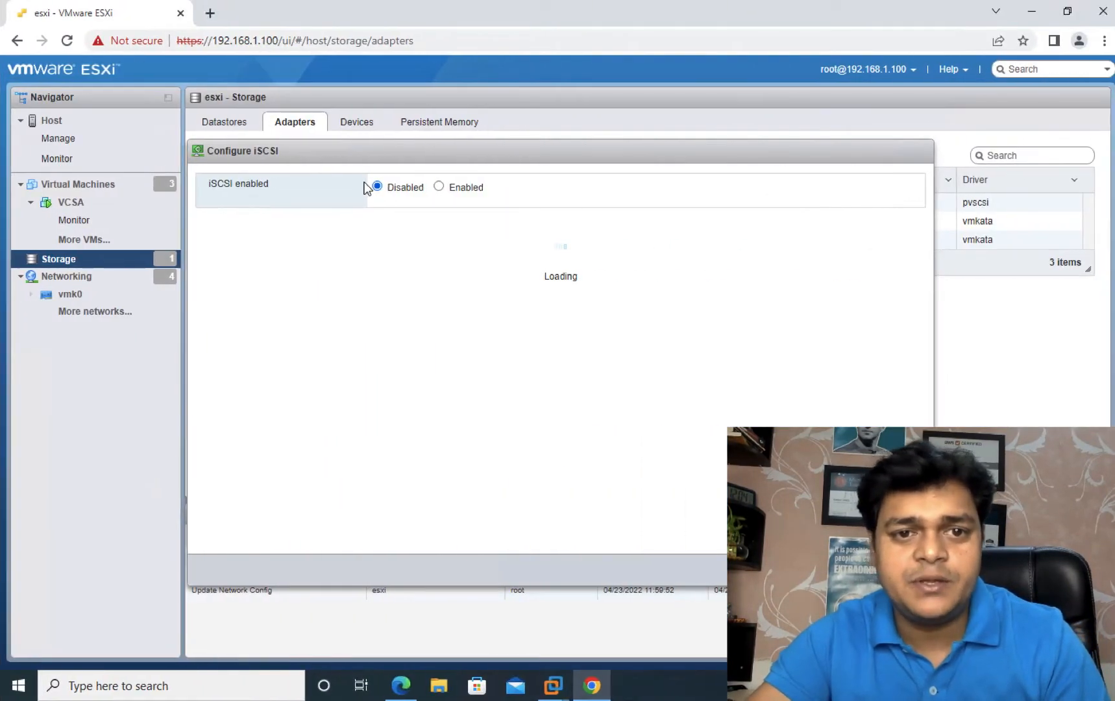
Step: Enable software iSCSI with dynamic target 192.168.1.150, save, and refresh the adapters list
left_click(455, 191)
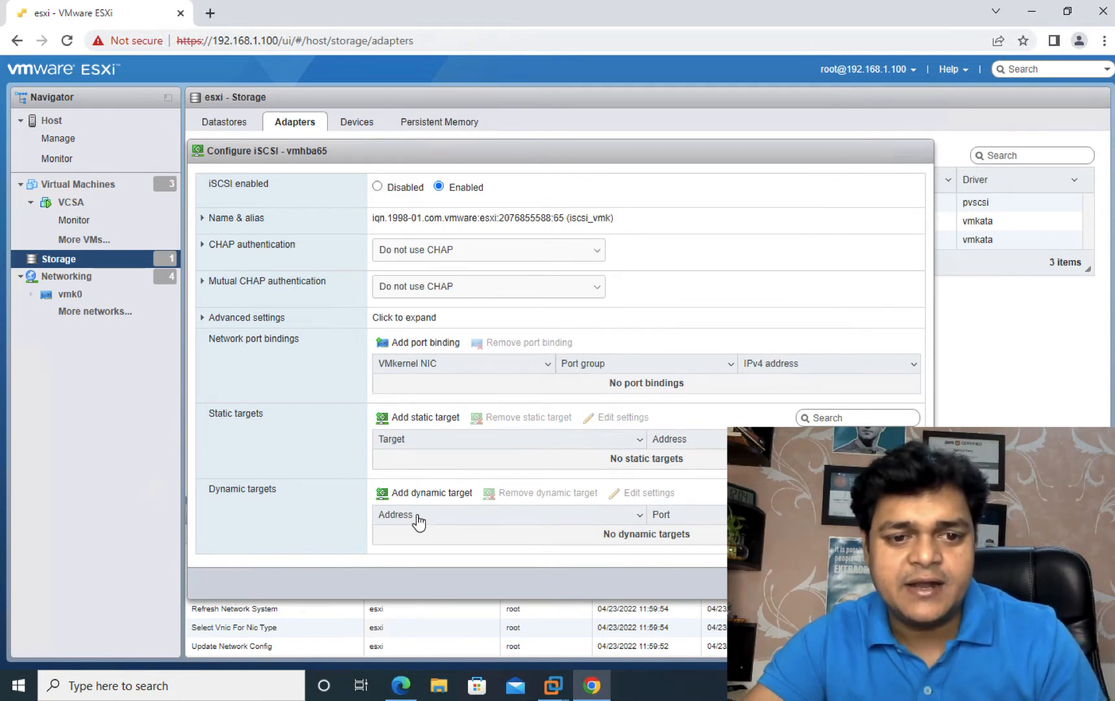
left_click(429, 496)
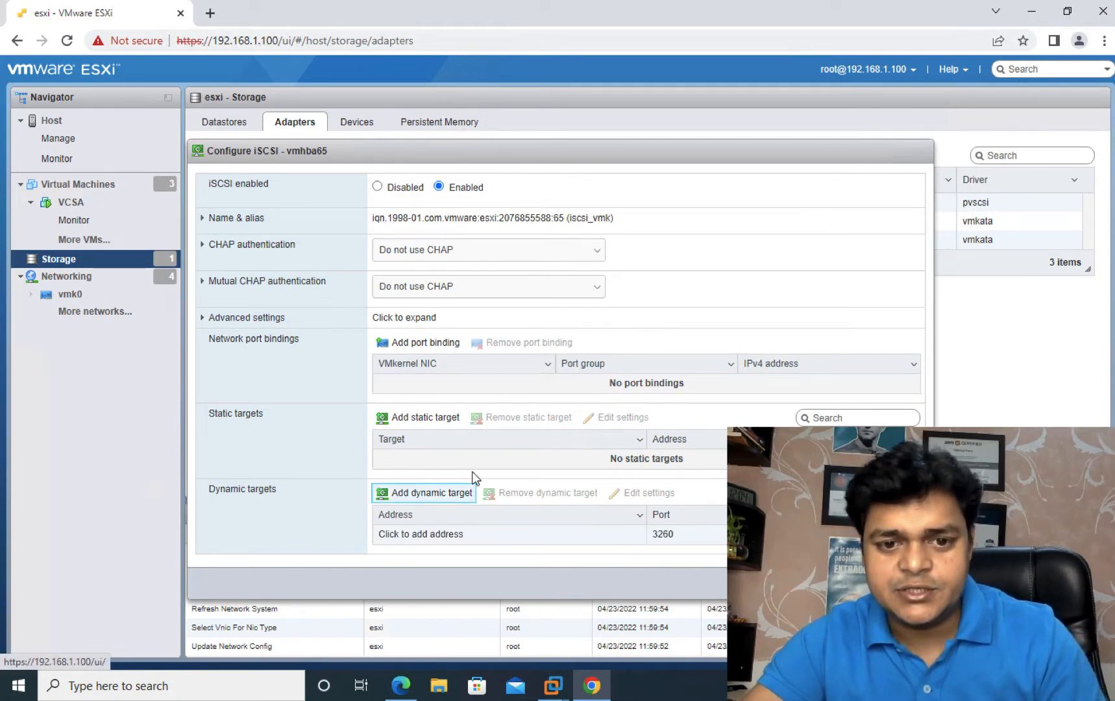
left_click(445, 535)
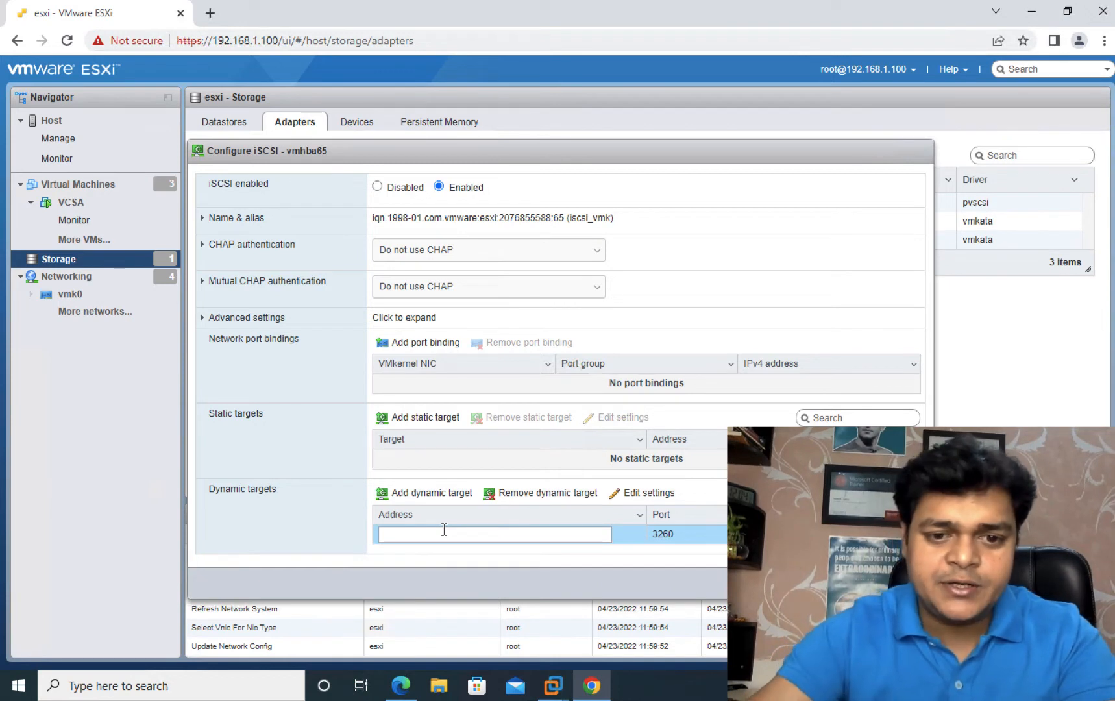
left_click(445, 533)
type("192")
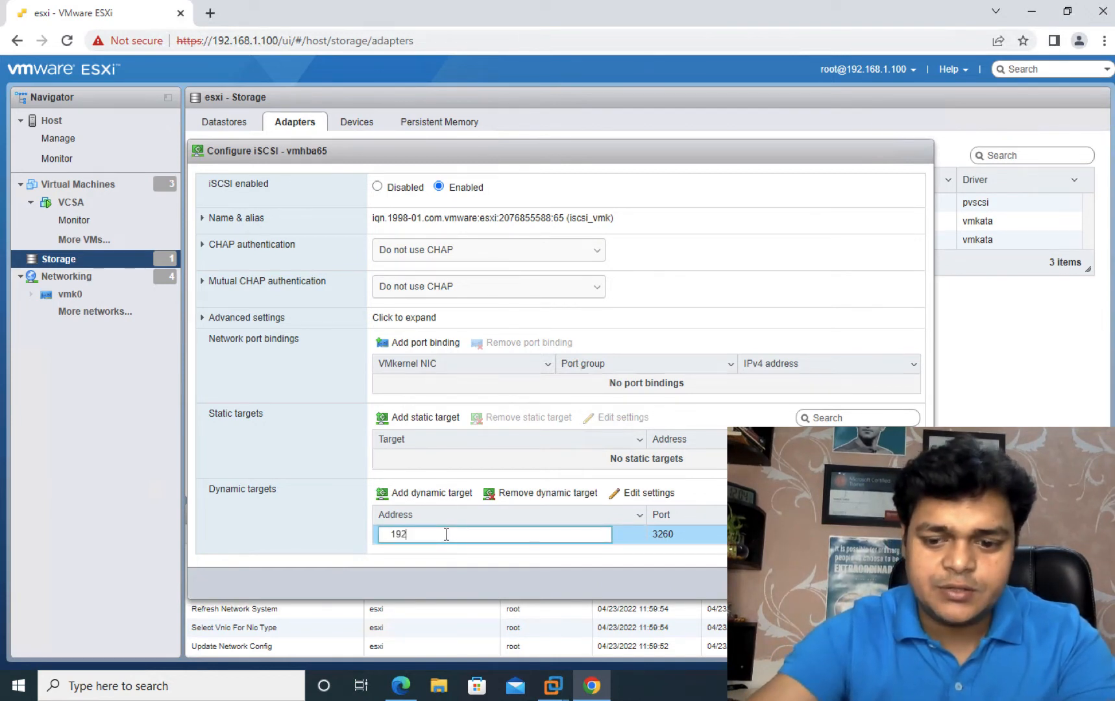
type(".168.1")
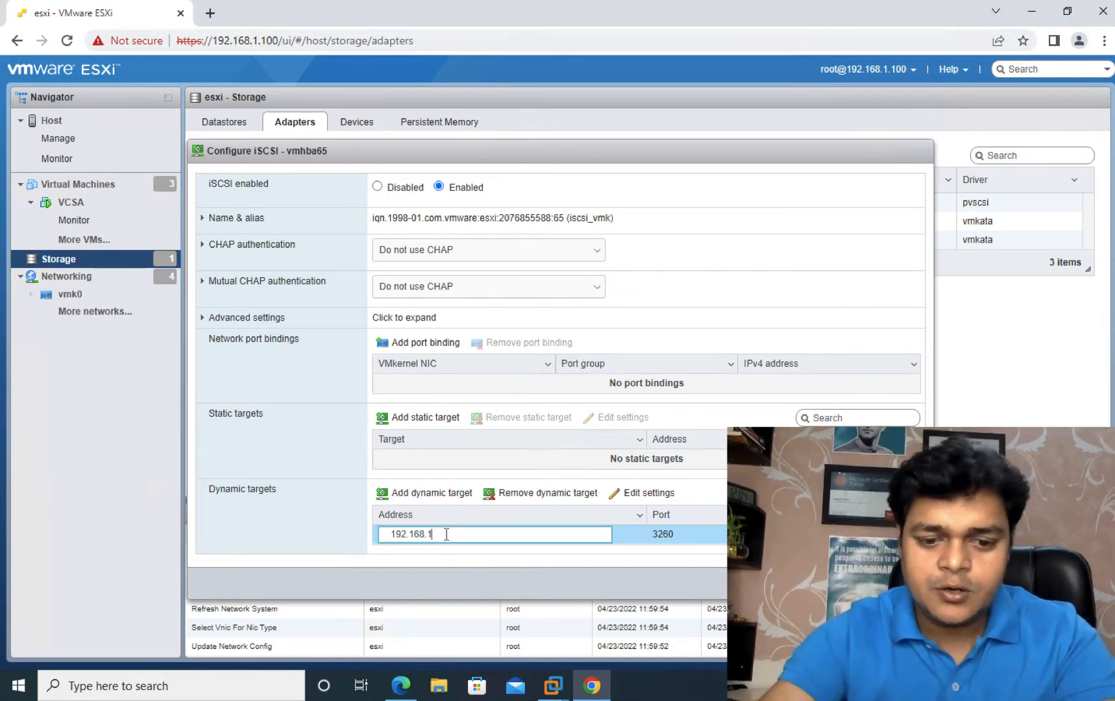
type(".150")
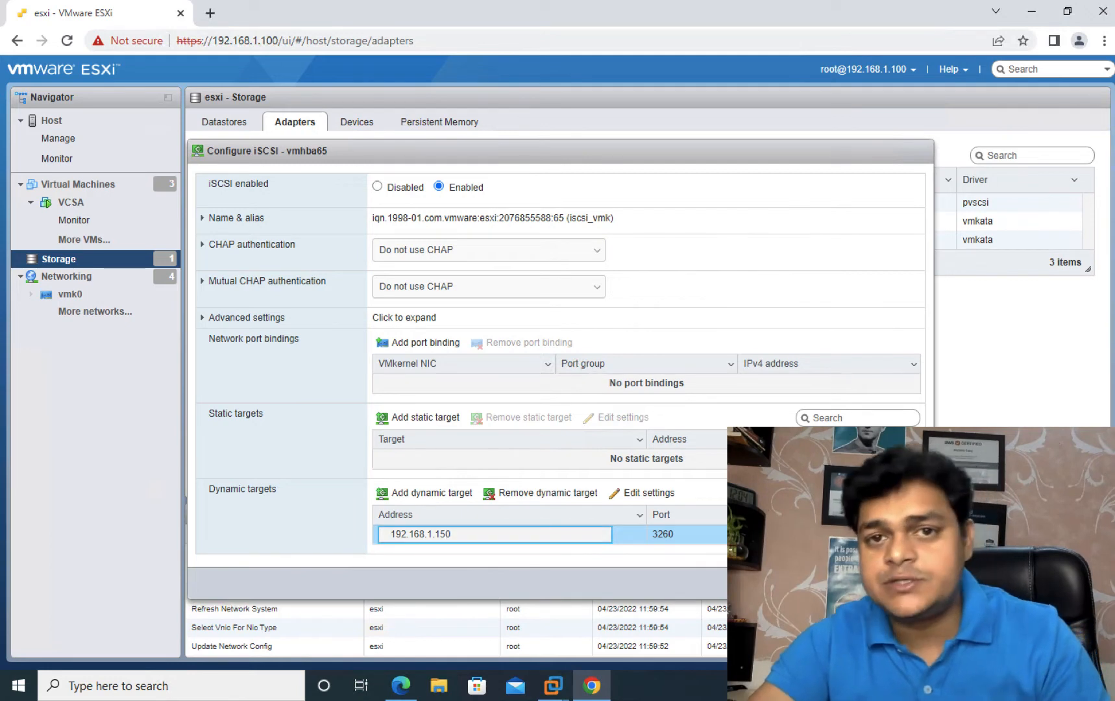
left_click(820, 583)
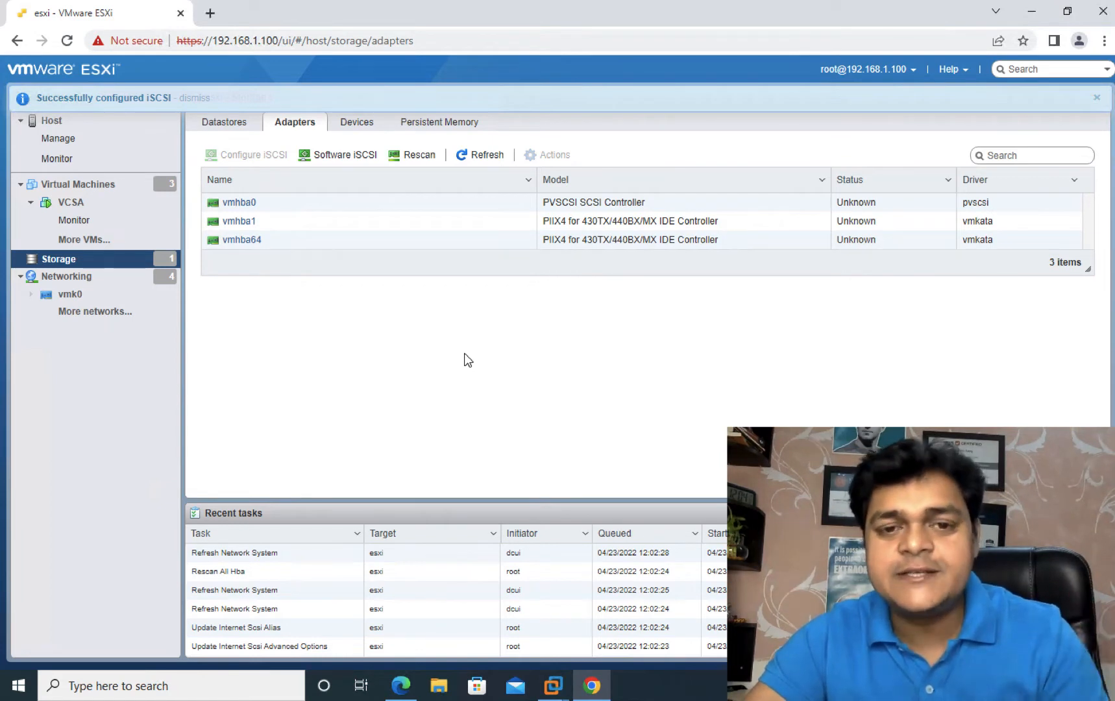
left_click(472, 154)
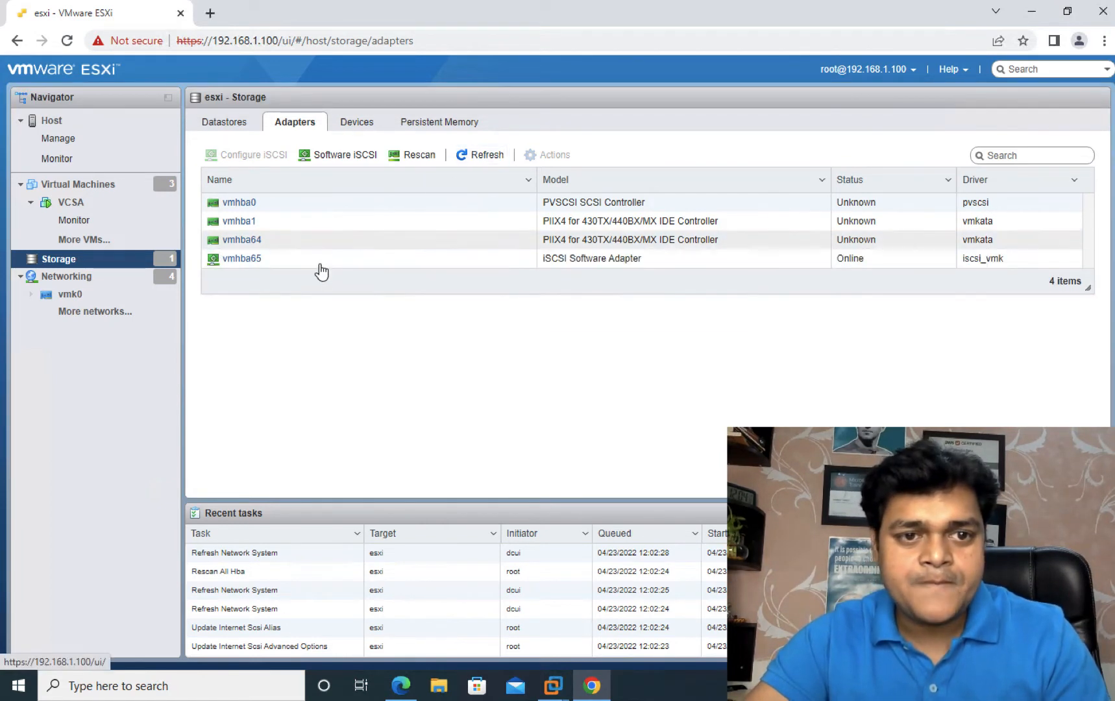
Step: Create VMFS 6 datastore 'share-storage' using the full 15 GB MSFT iSCSI disk
left_click(227, 125)
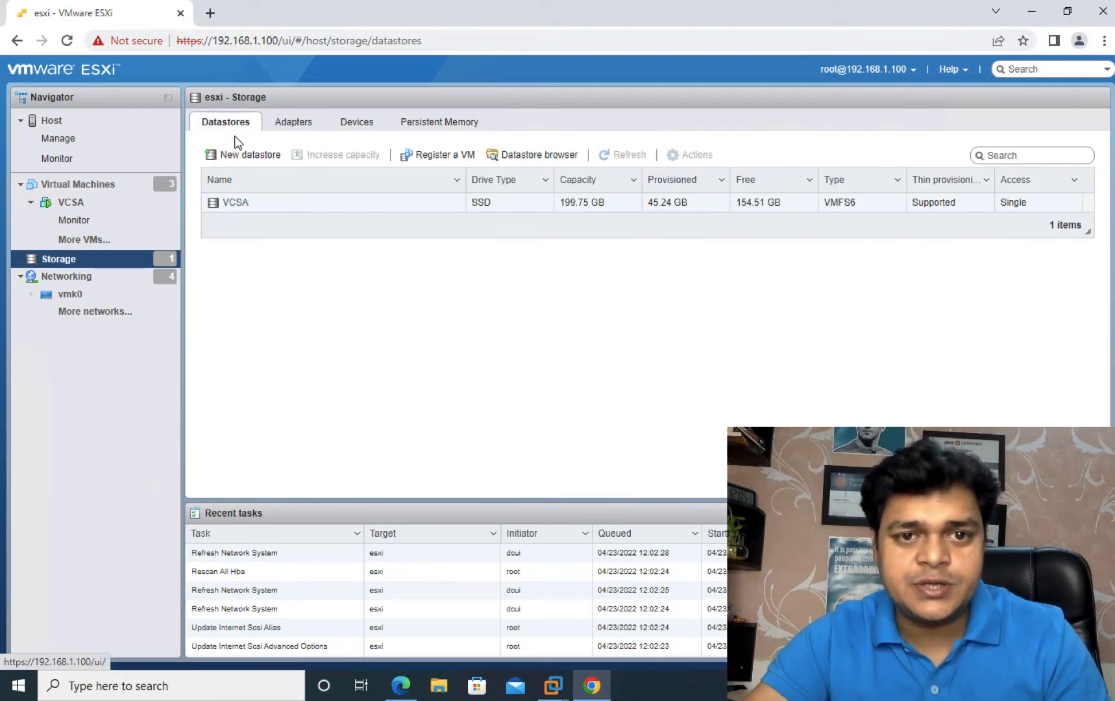
left_click(245, 155)
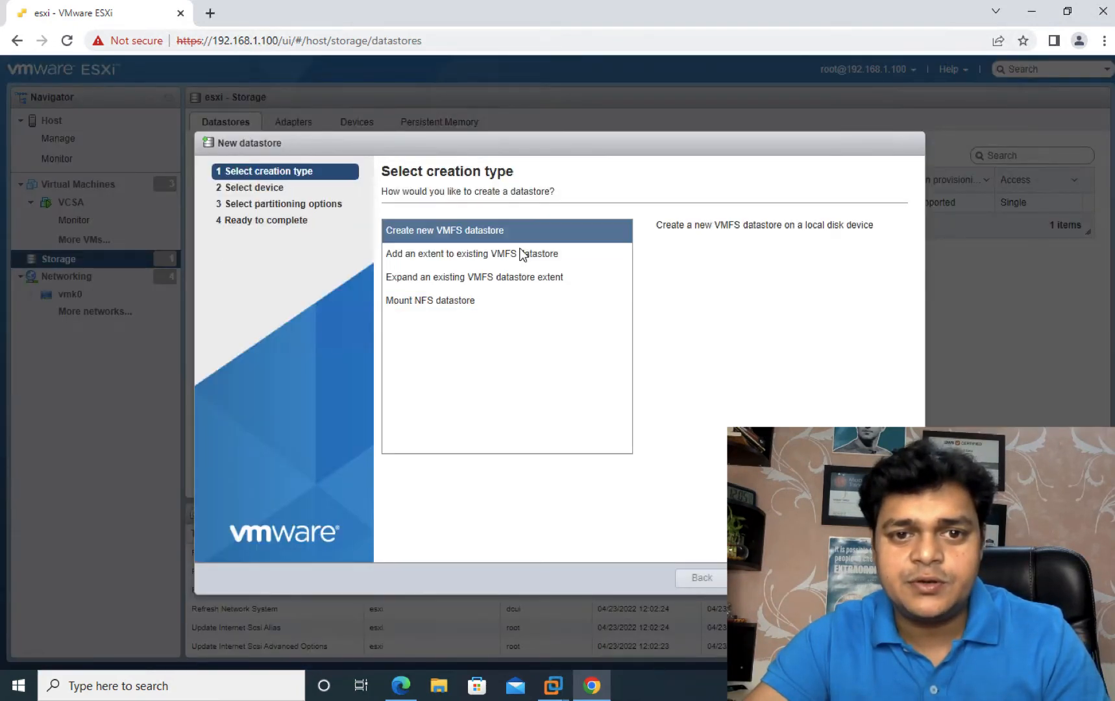
left_click(753, 578)
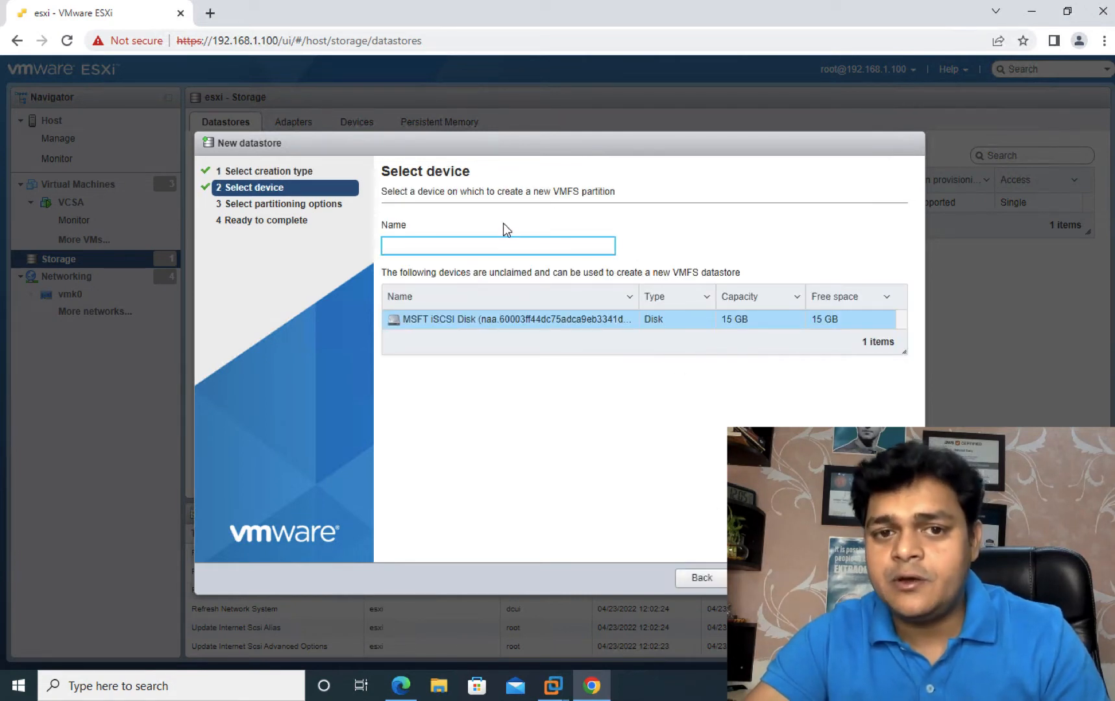
type("shar")
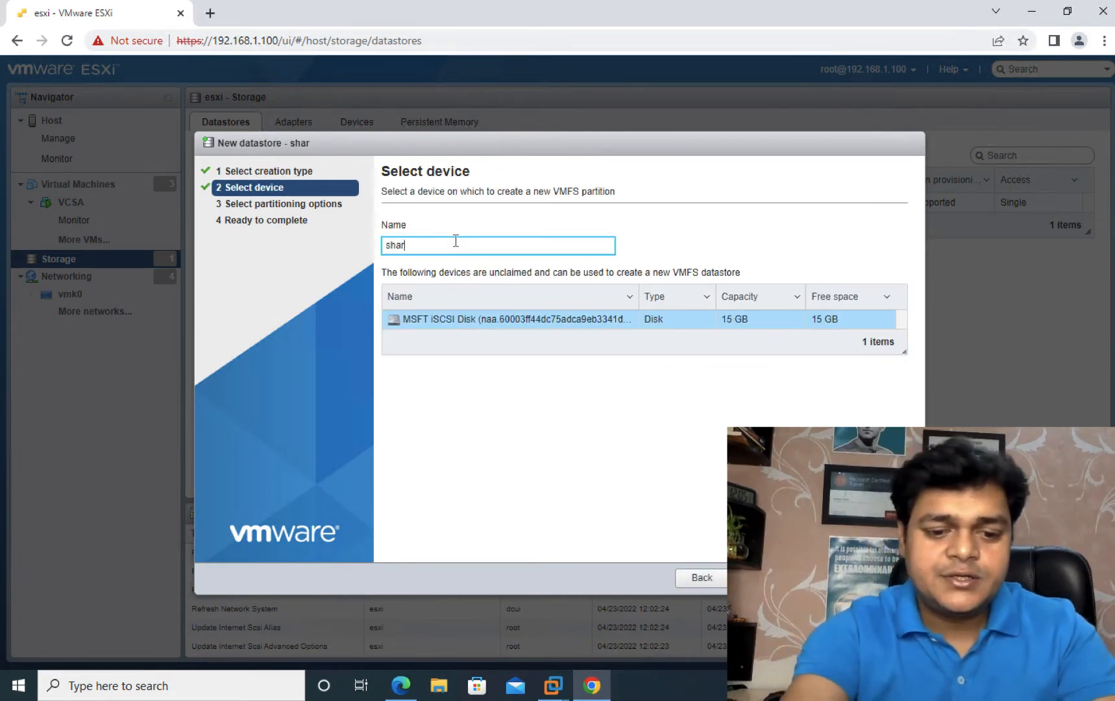
type("e=")
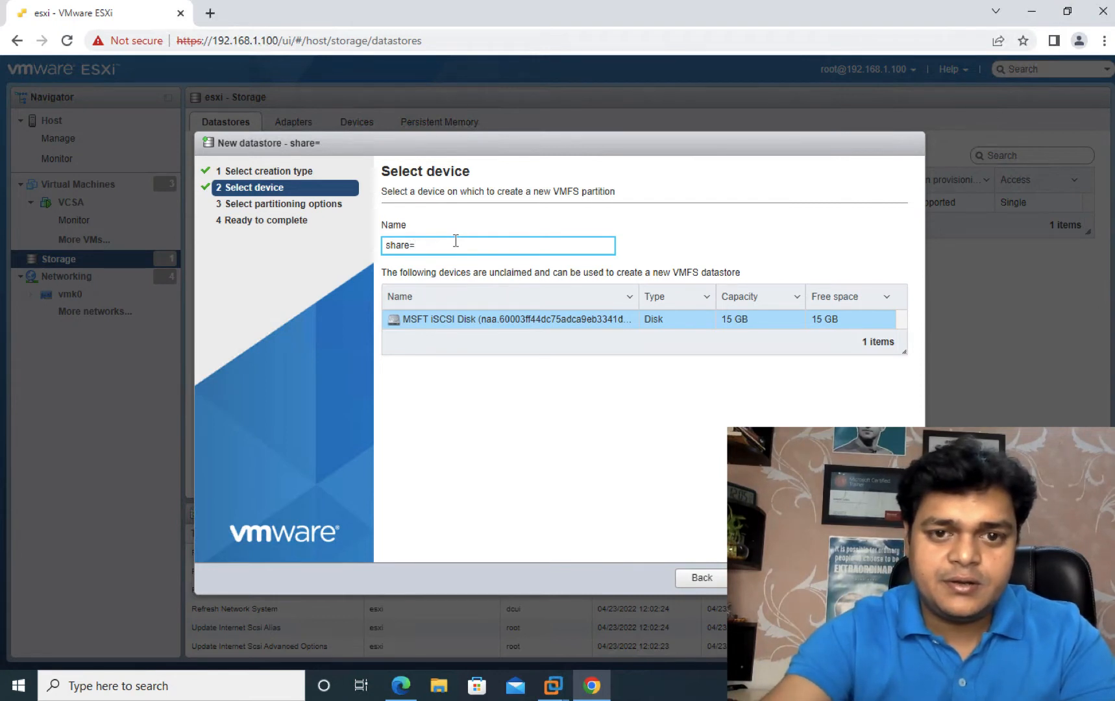
key("BackSpace")
type("-storage")
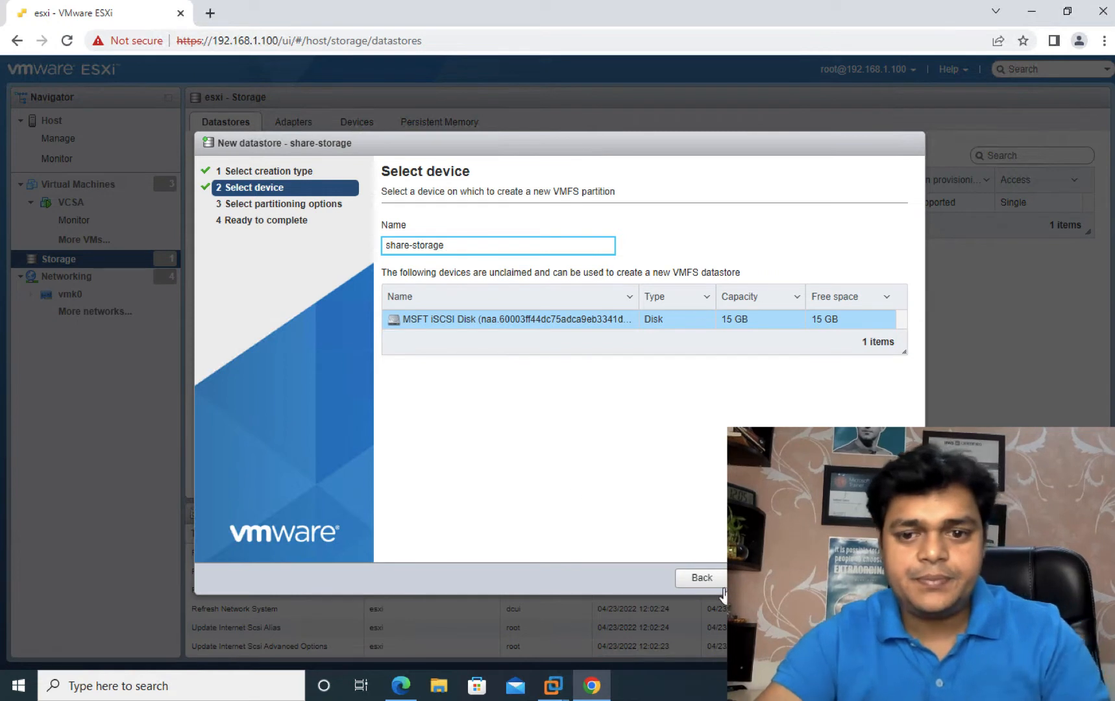
left_click(756, 578)
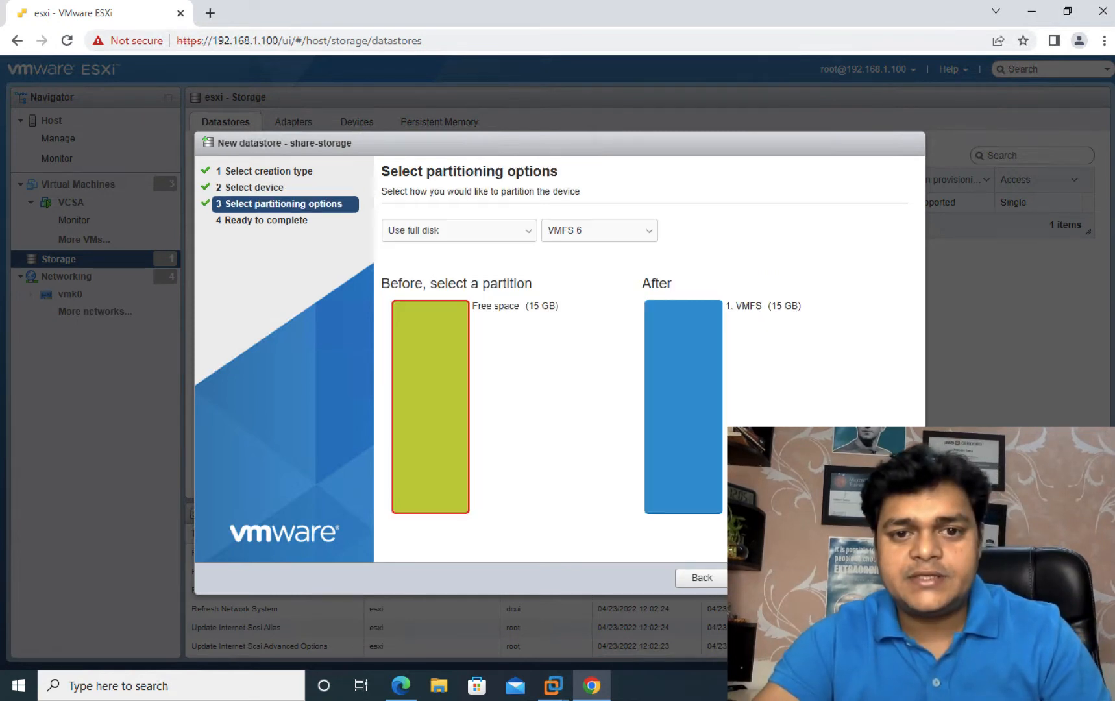
left_click(756, 577)
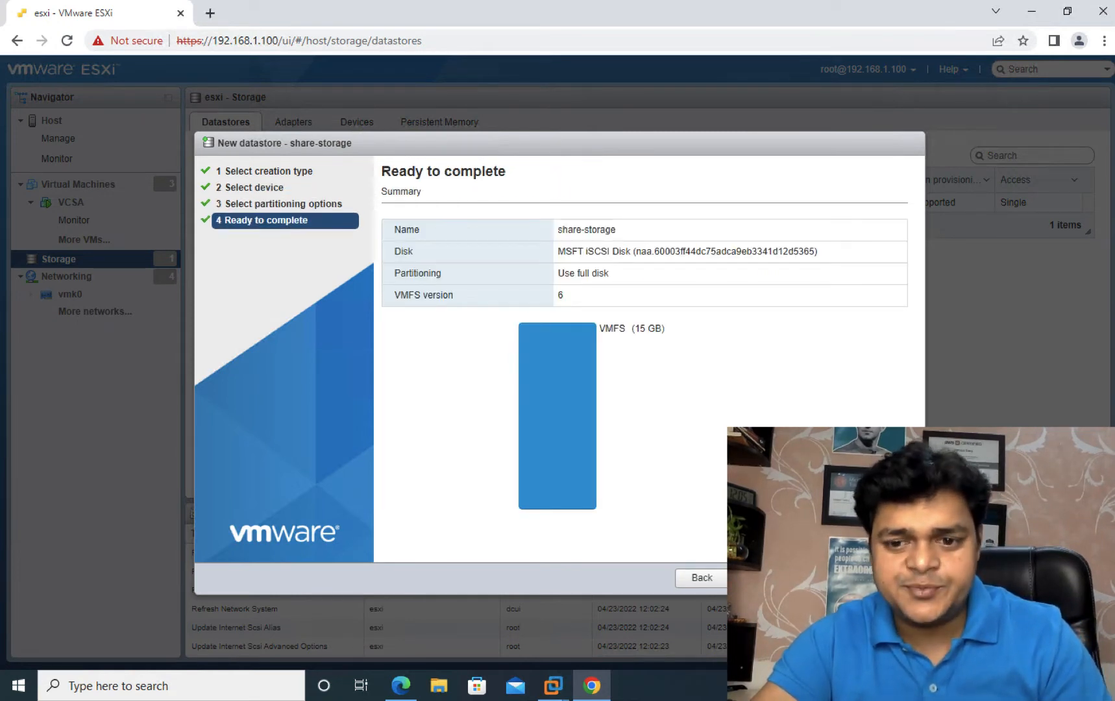
left_click(823, 578)
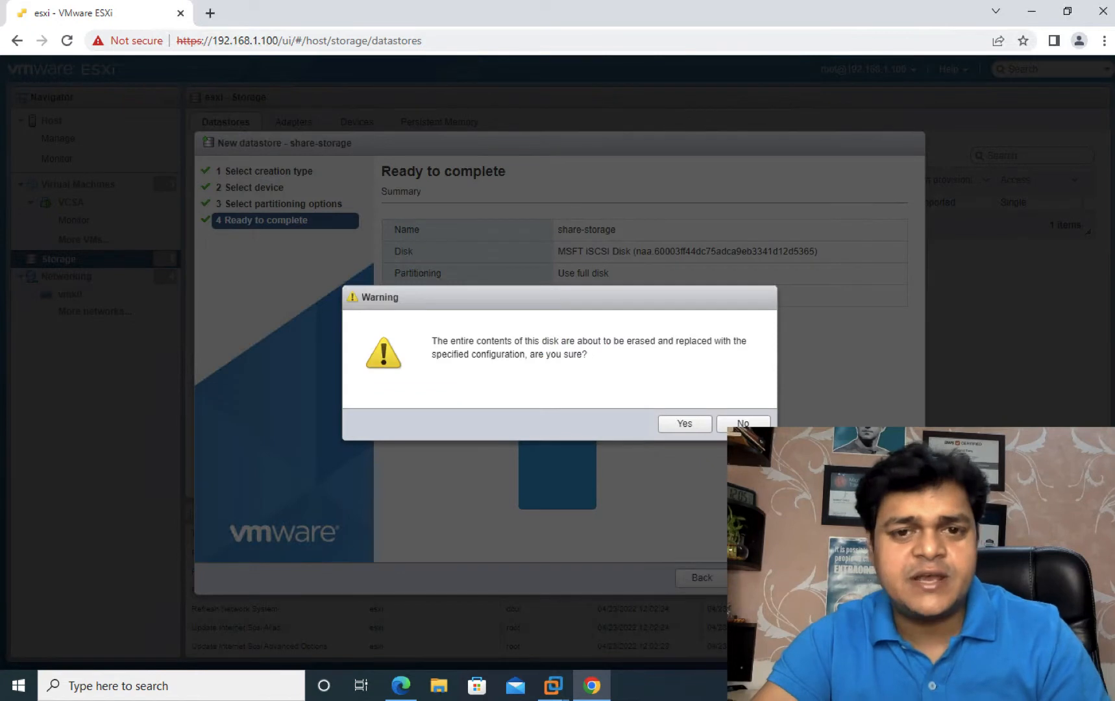
left_click(681, 426)
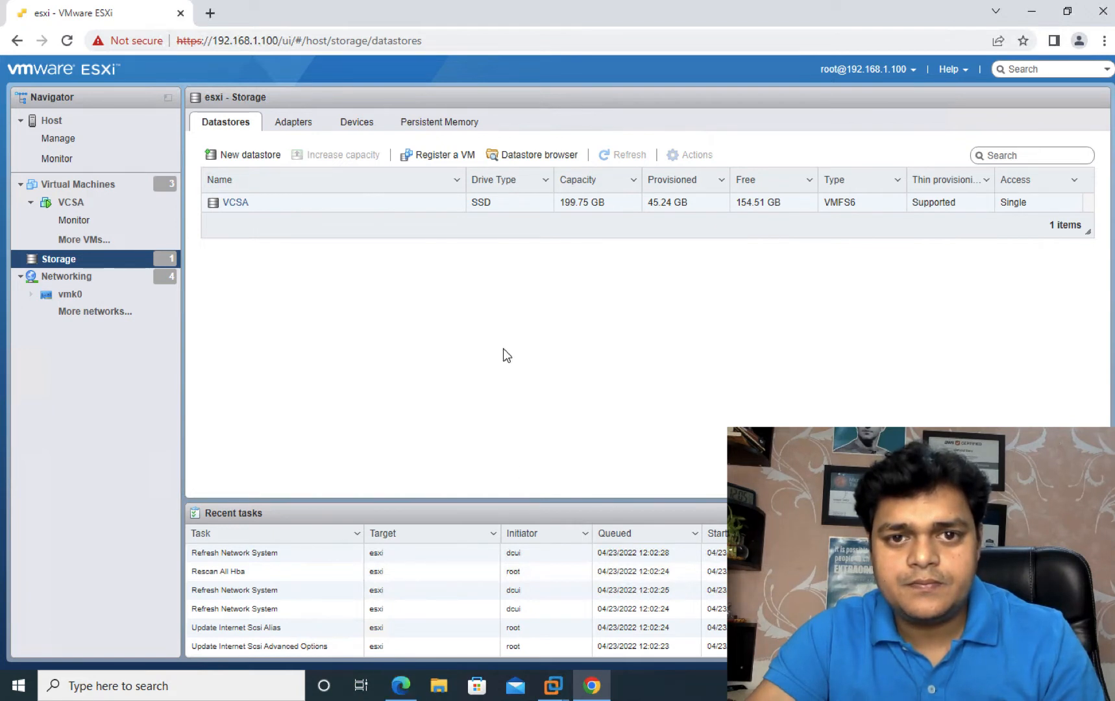
Step: Switch between the two hosts' ESXi windows, dismissing the browser popup, and return to storage
left_click(598, 676)
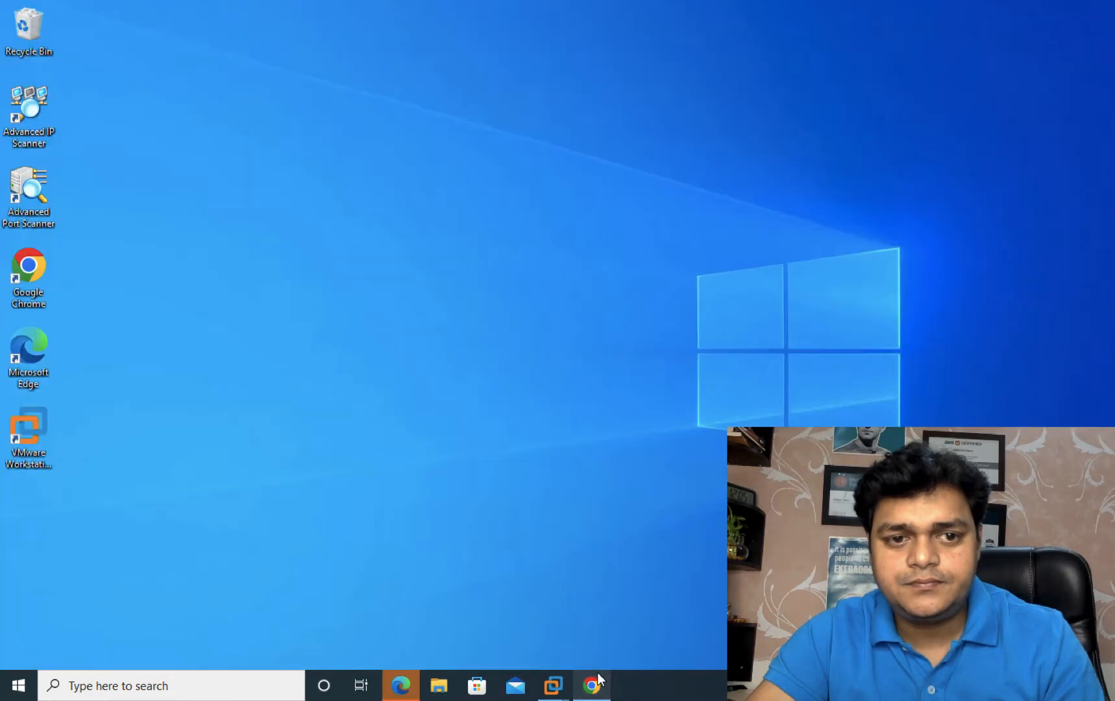
left_click(400, 685)
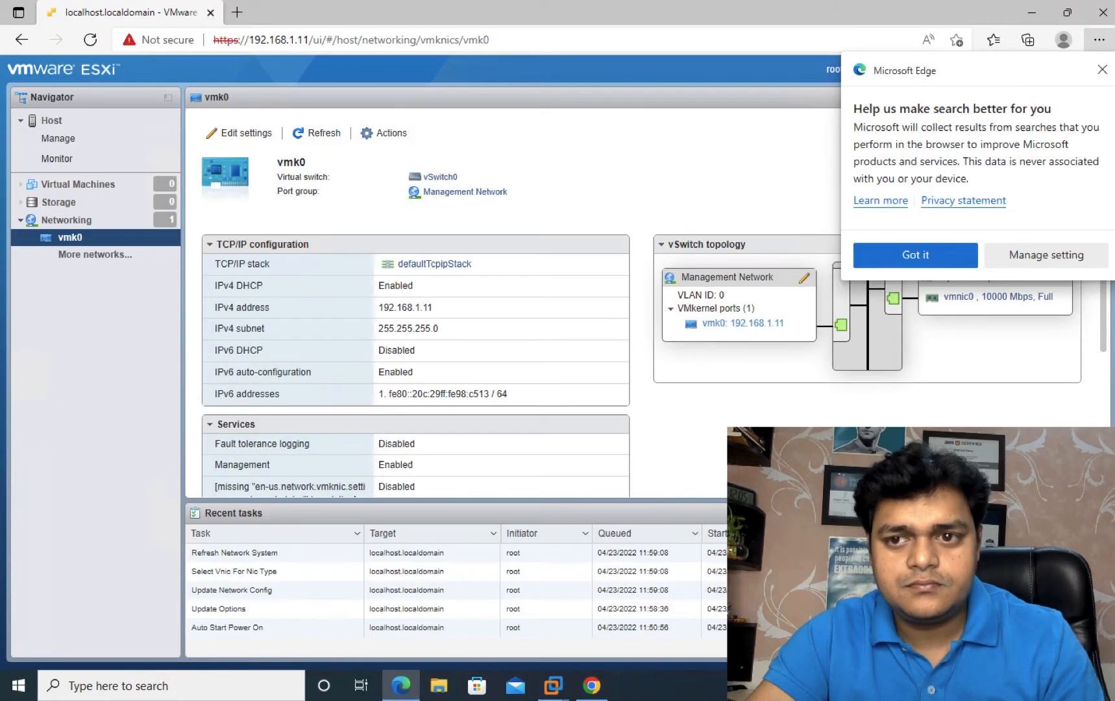
left_click(1102, 70)
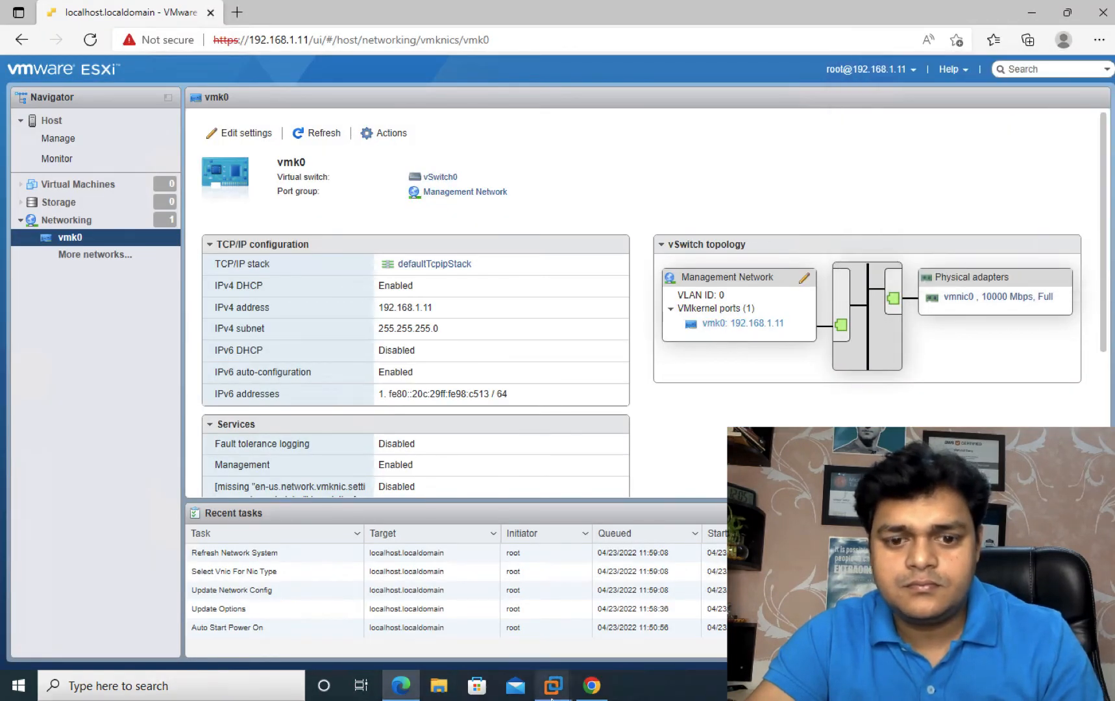
mouse_move(568, 666)
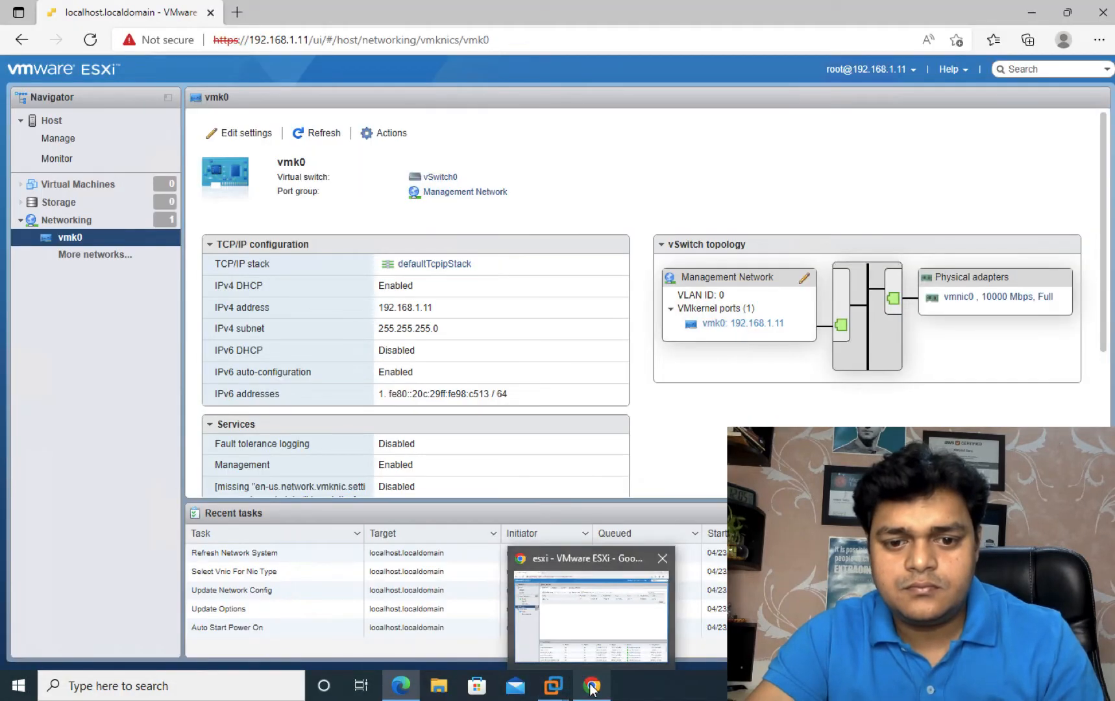
left_click(584, 605)
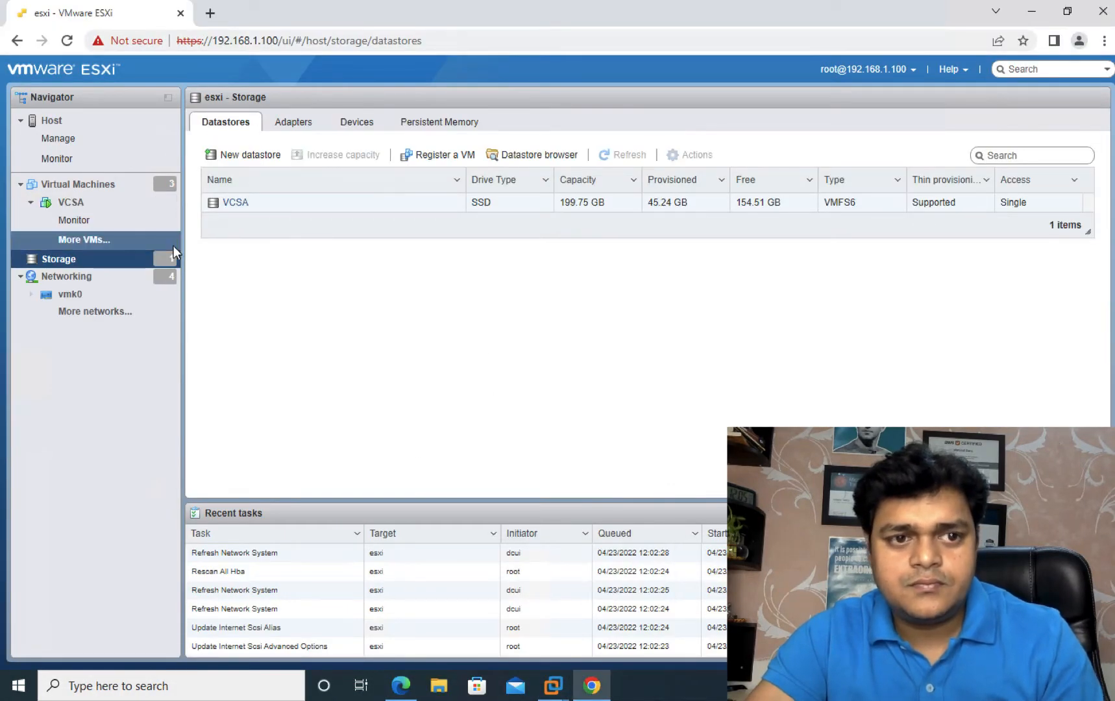
left_click(76, 187)
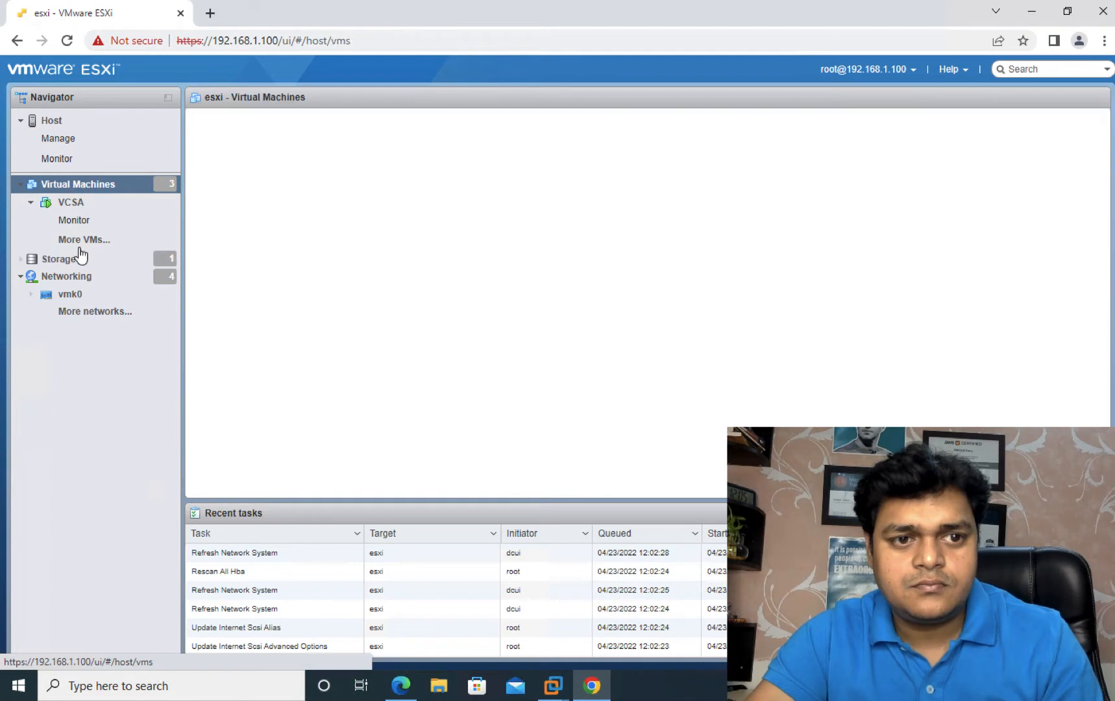
left_click(73, 257)
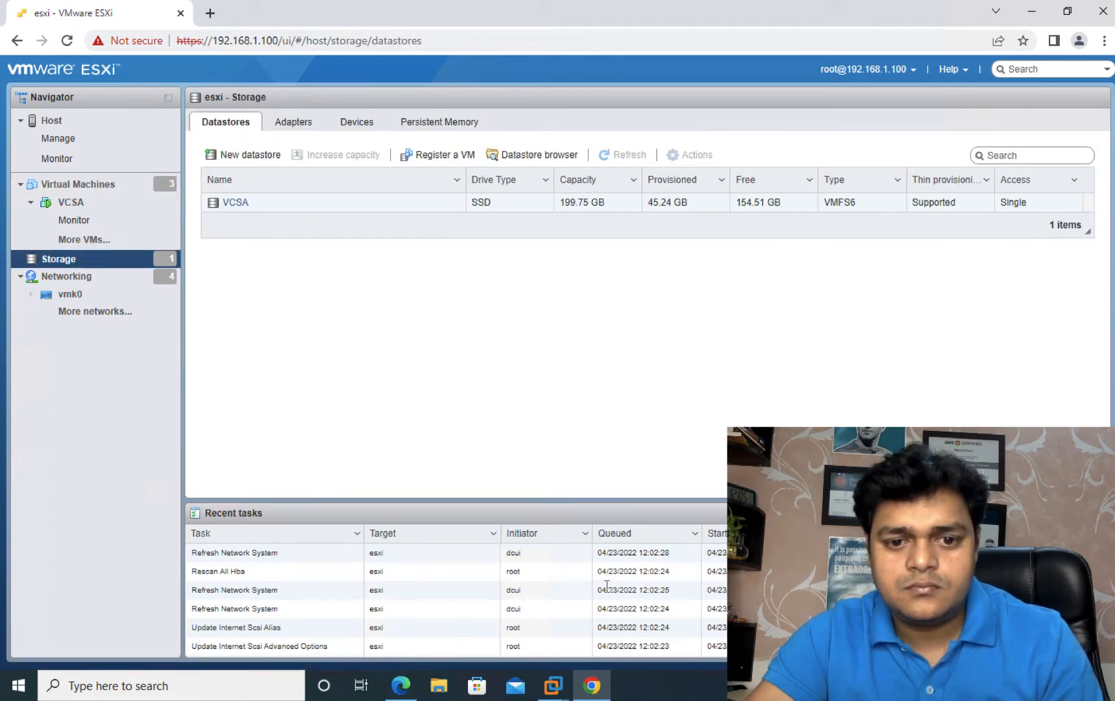
Step: On the second host, enable software iSCSI with dynamic target 192.168.1.150 and refresh adapters
left_click(401, 685)
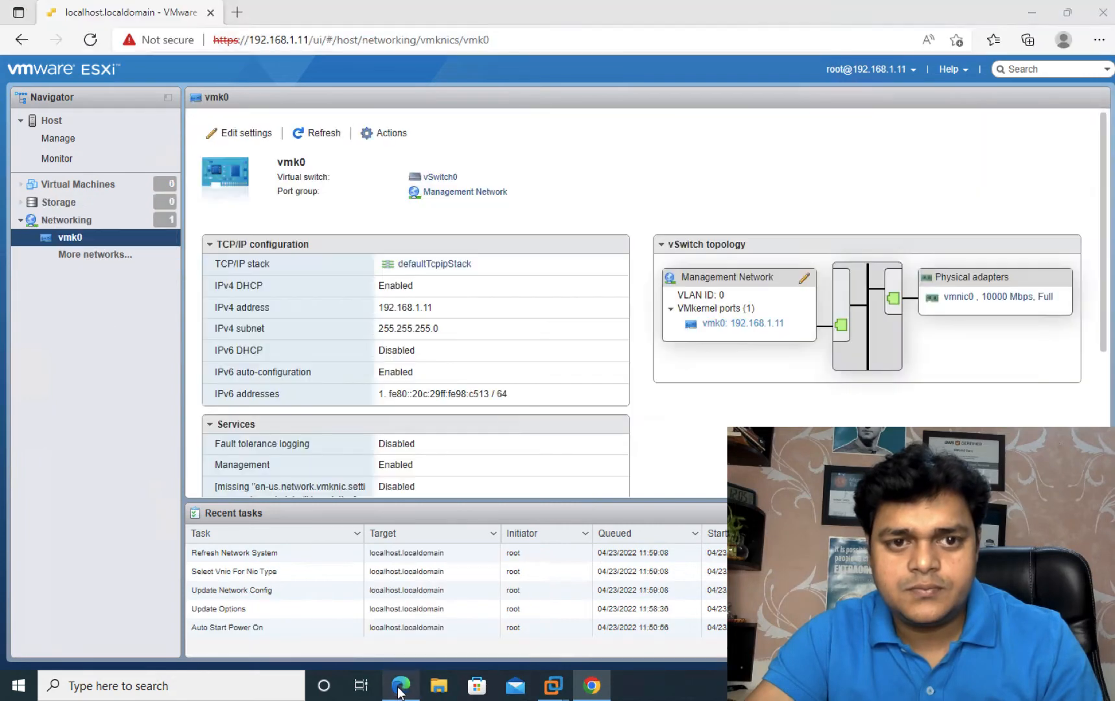
left_click(72, 207)
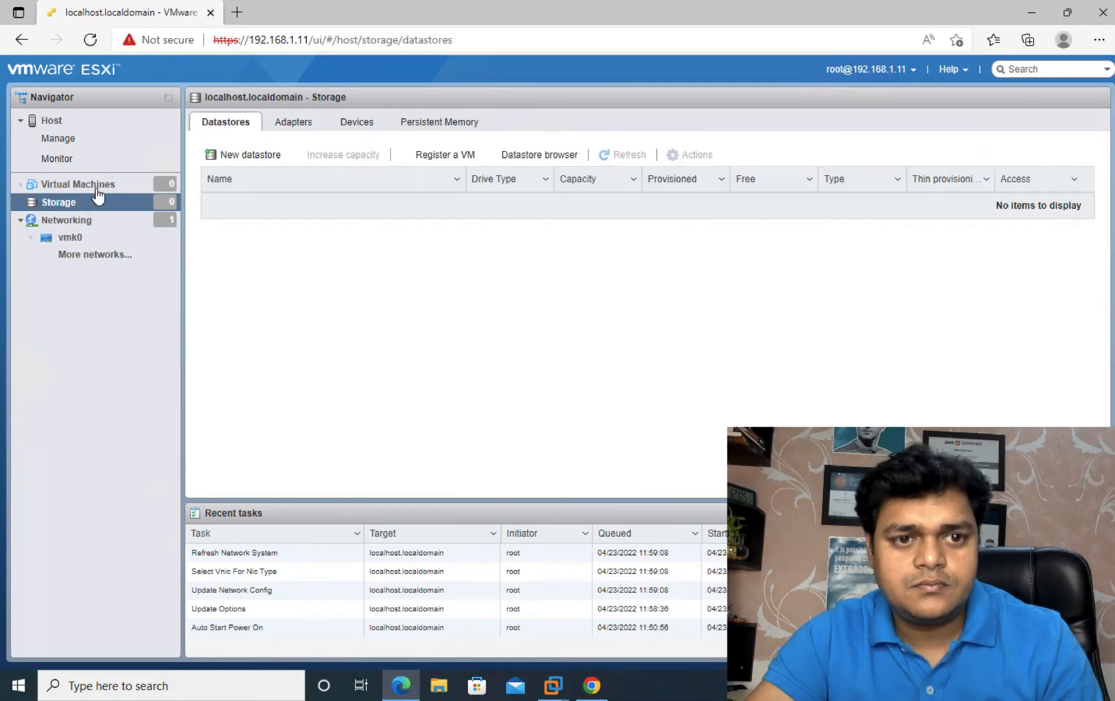
left_click(297, 127)
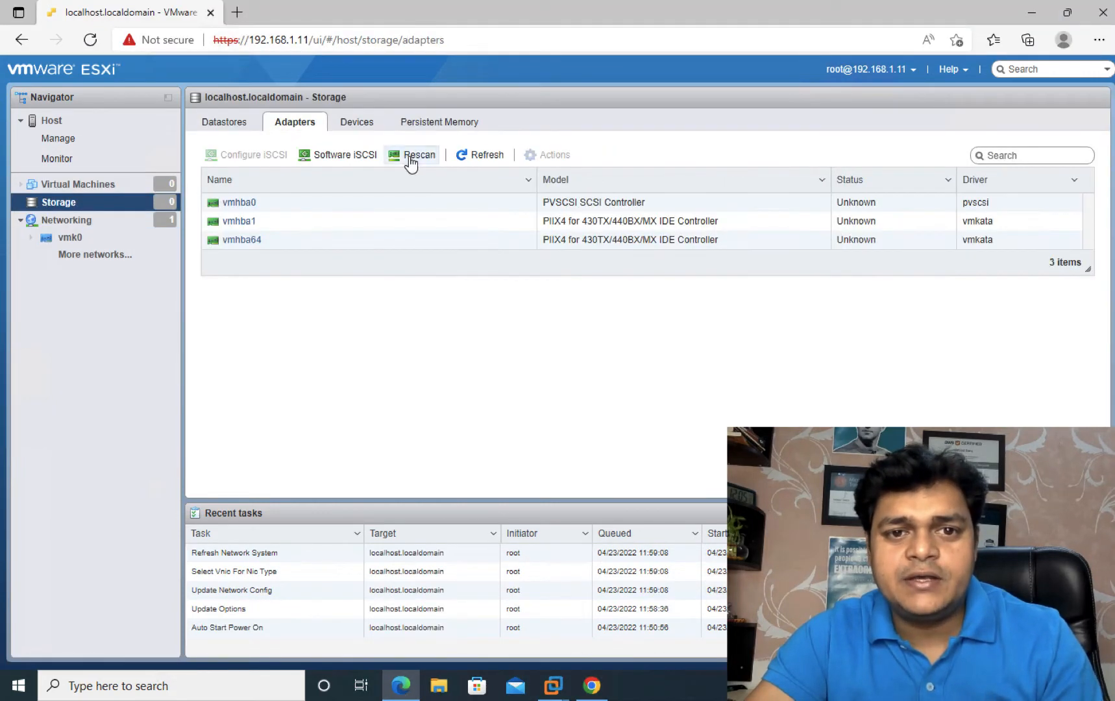
left_click(339, 157)
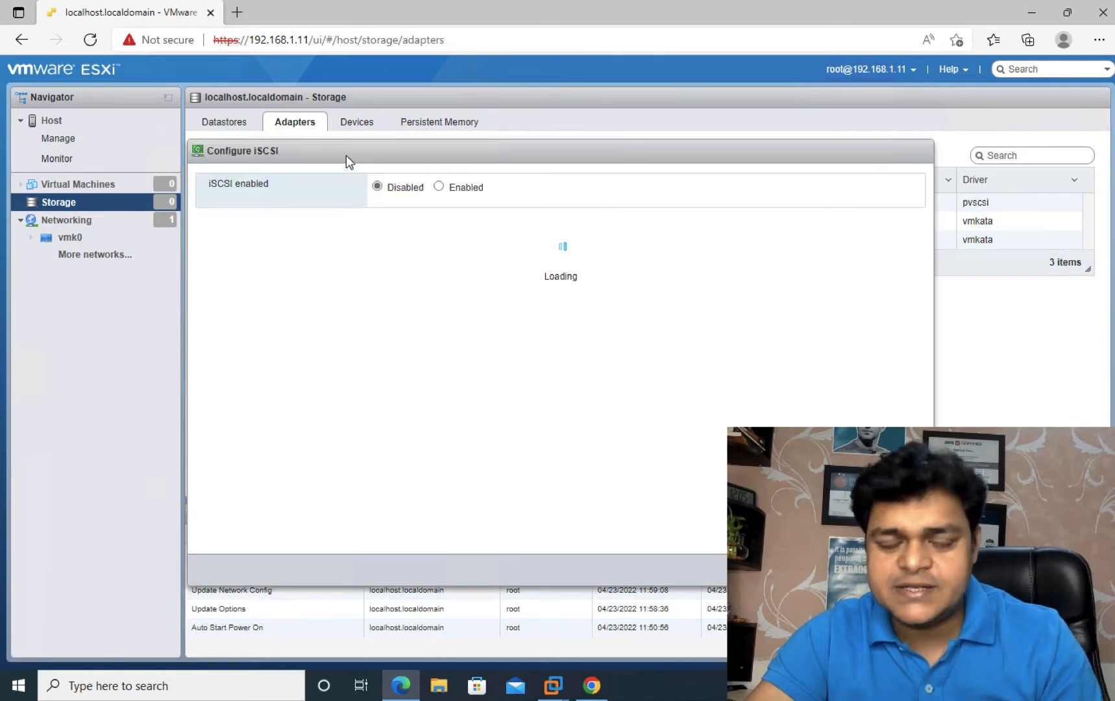
left_click(453, 189)
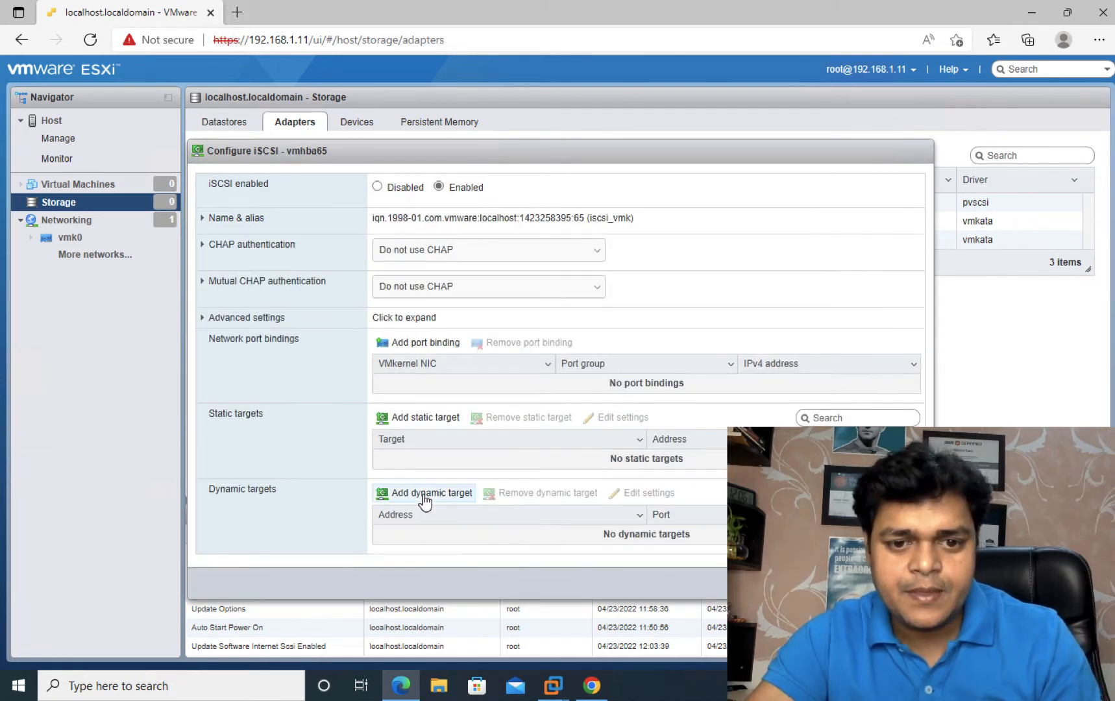
left_click(425, 495)
left_click(451, 534)
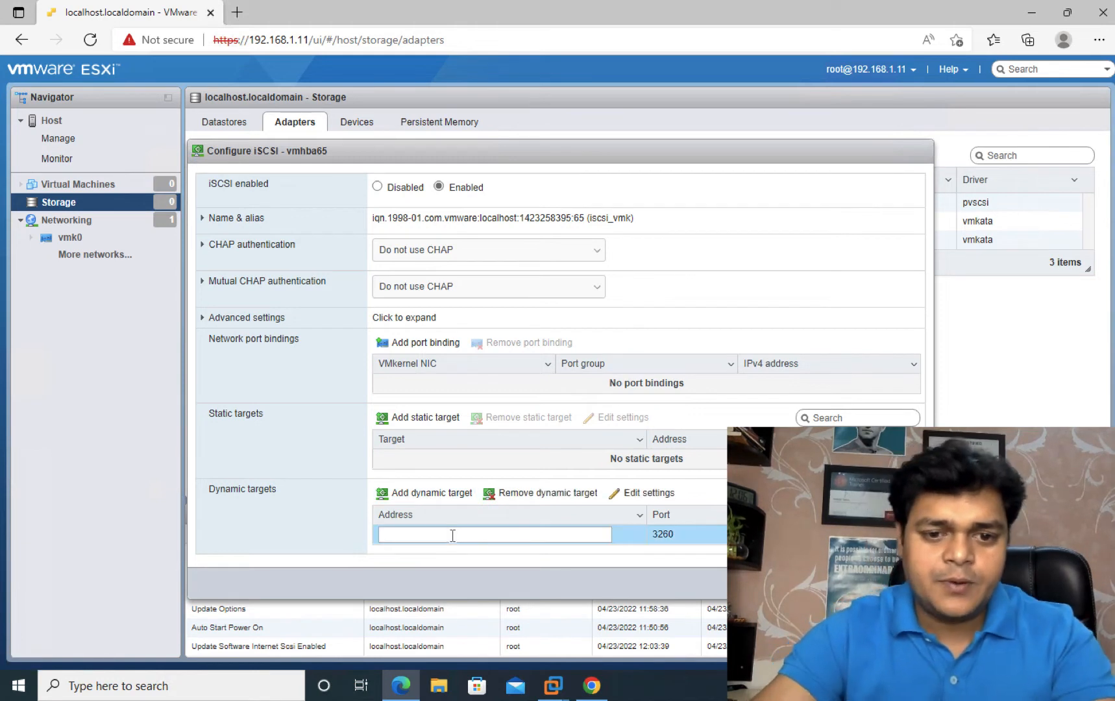
type("1")
type(".168.1")
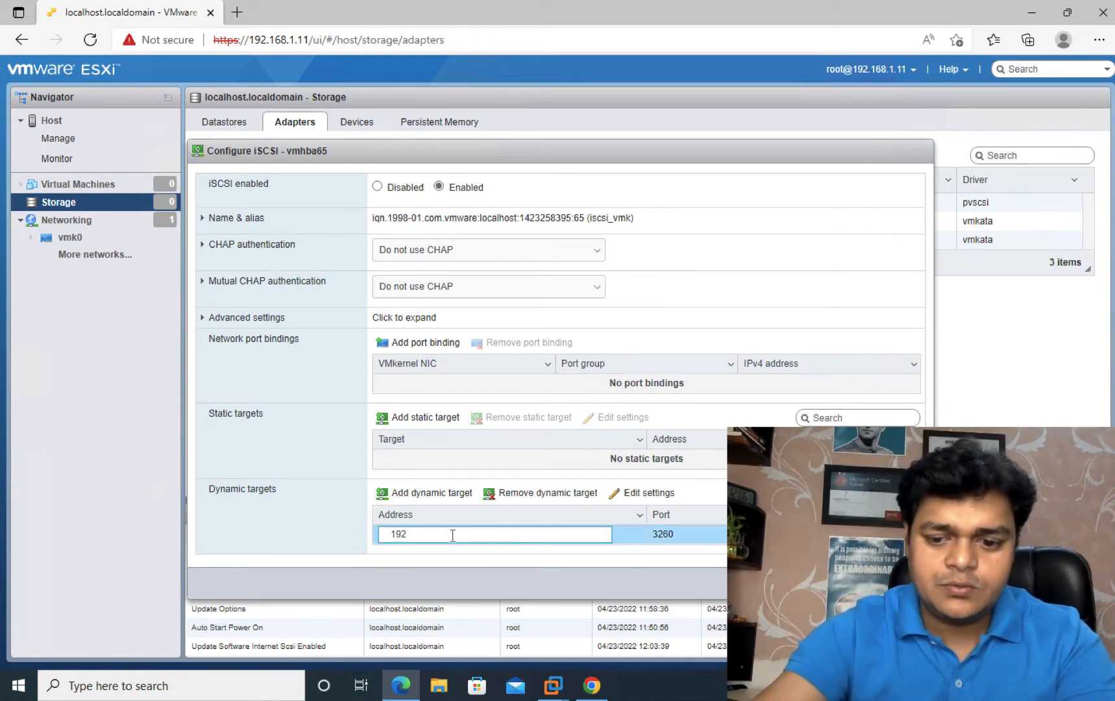
type(".150")
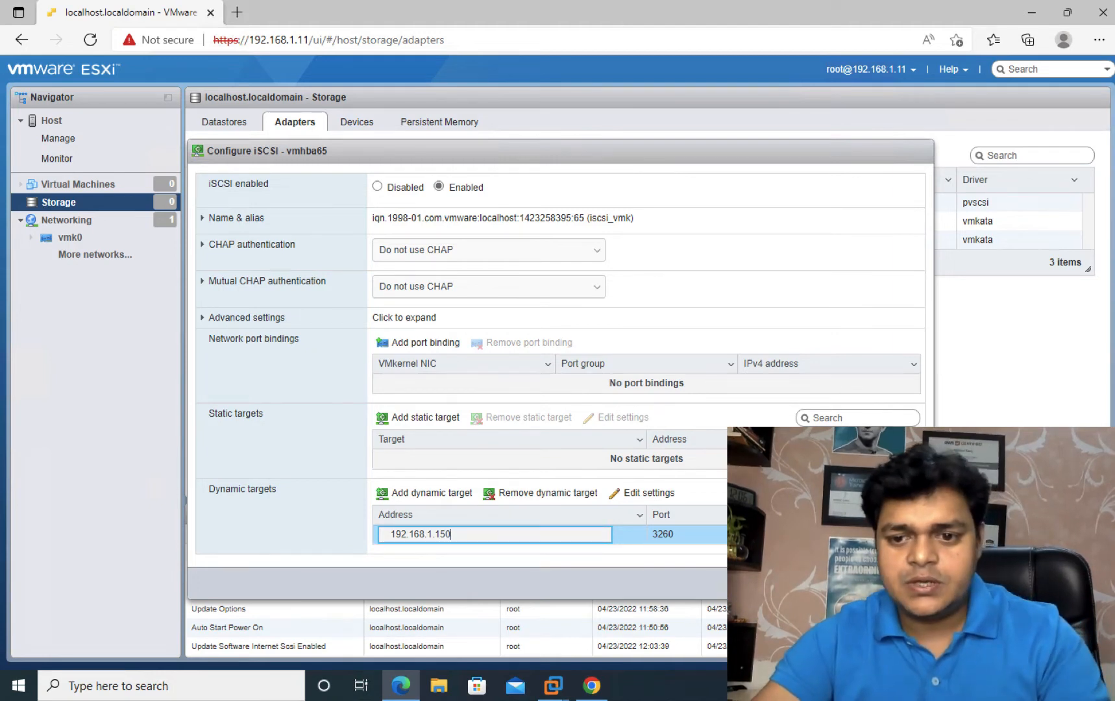
key("Return")
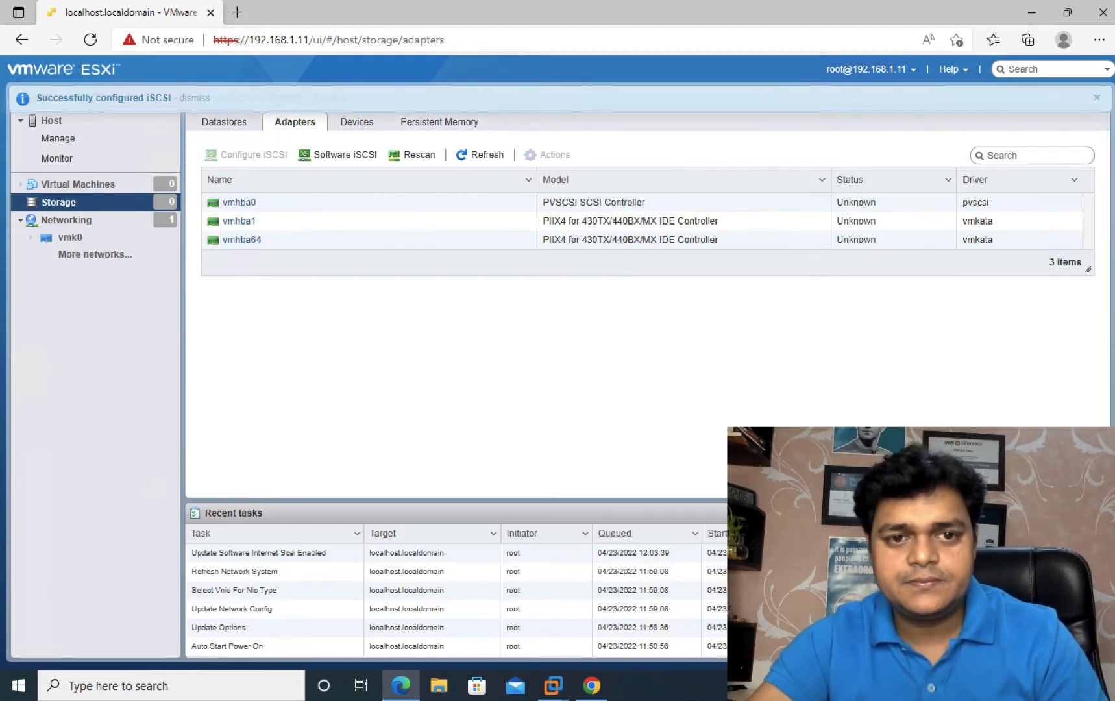
left_click(478, 157)
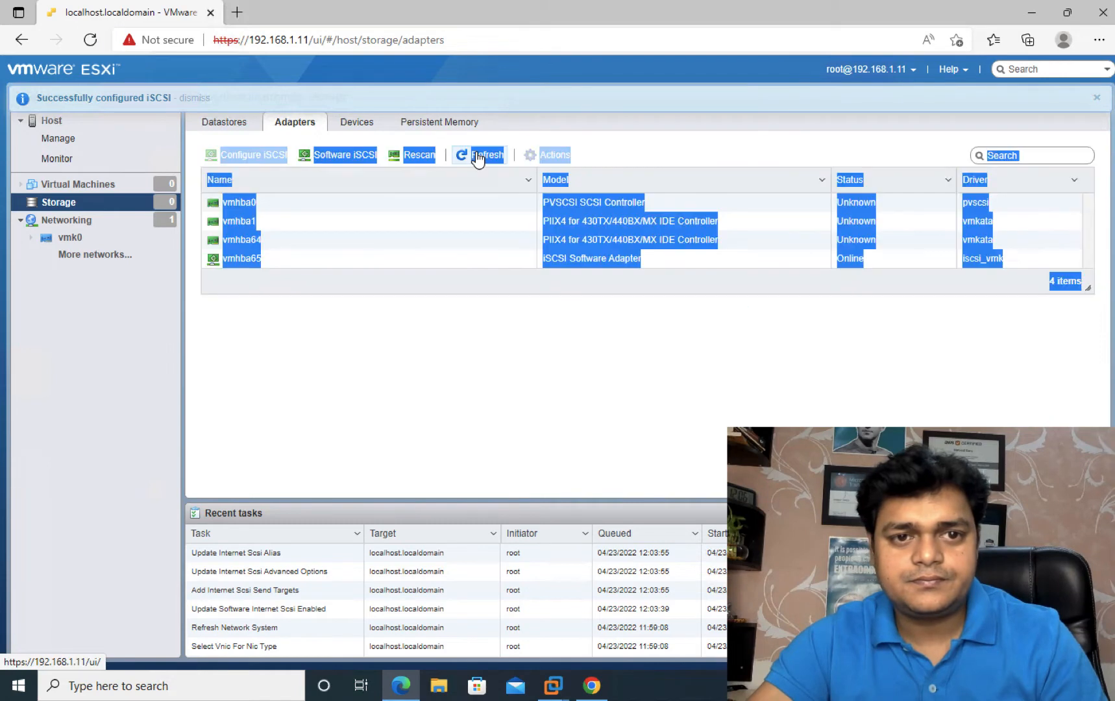
Step: Open host 192.168.1.11's datastores and start, then cancel, the New datastore wizard
left_click(230, 126)
left_click(247, 154)
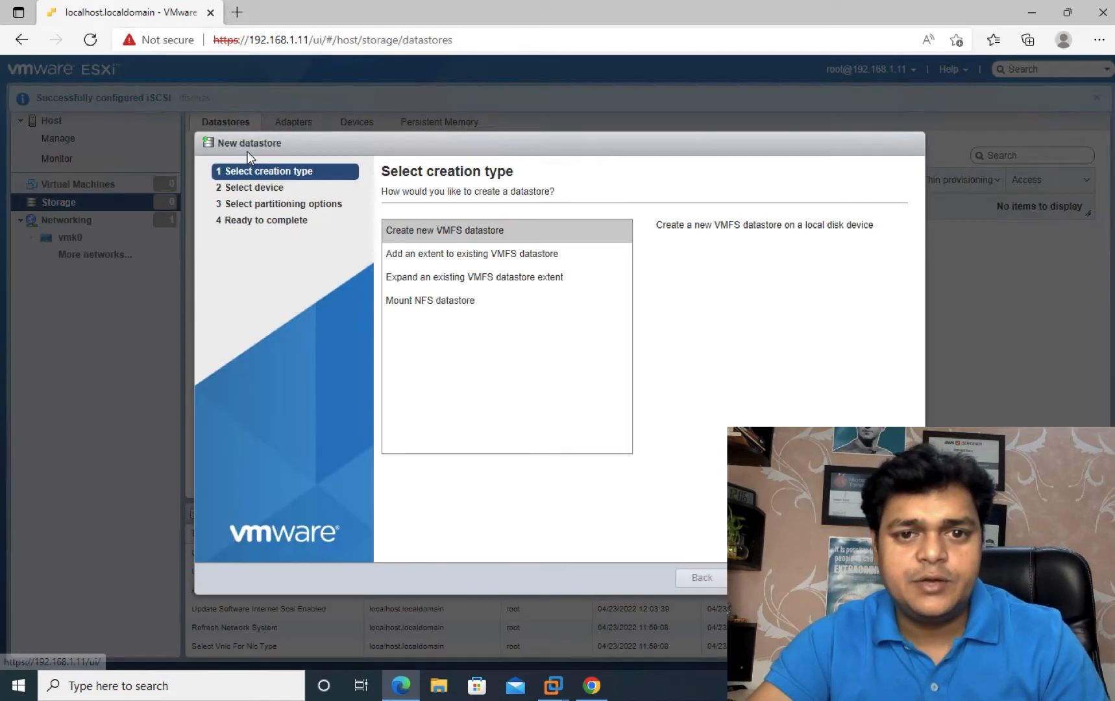
left_click(762, 578)
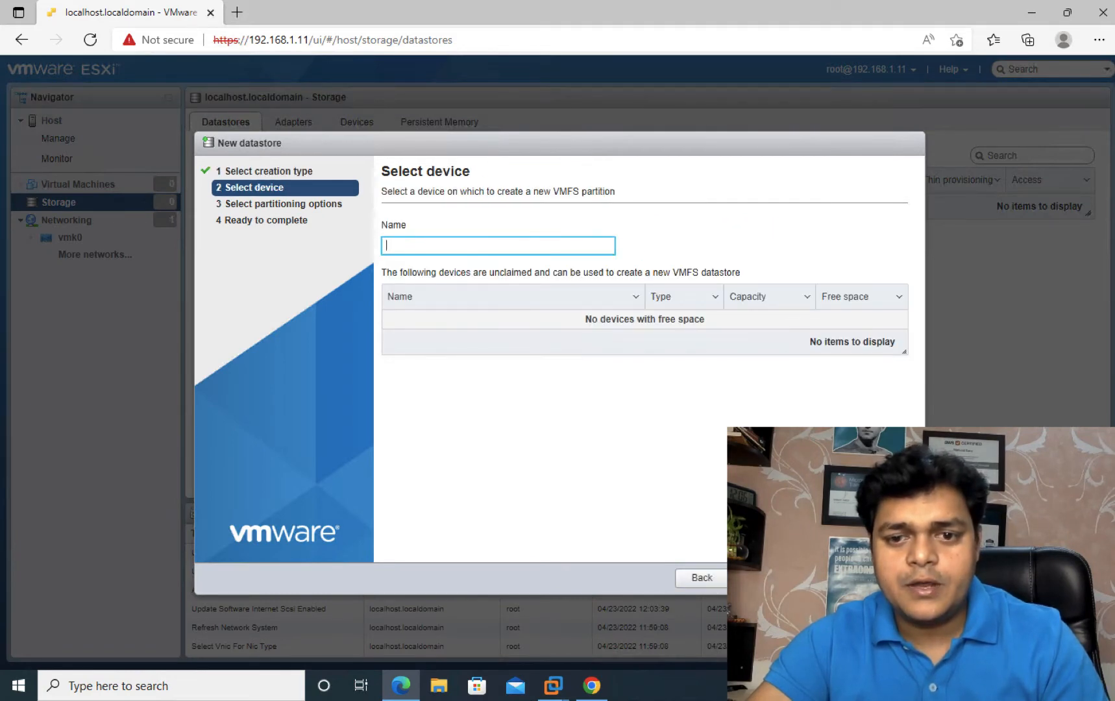
left_click(883, 577)
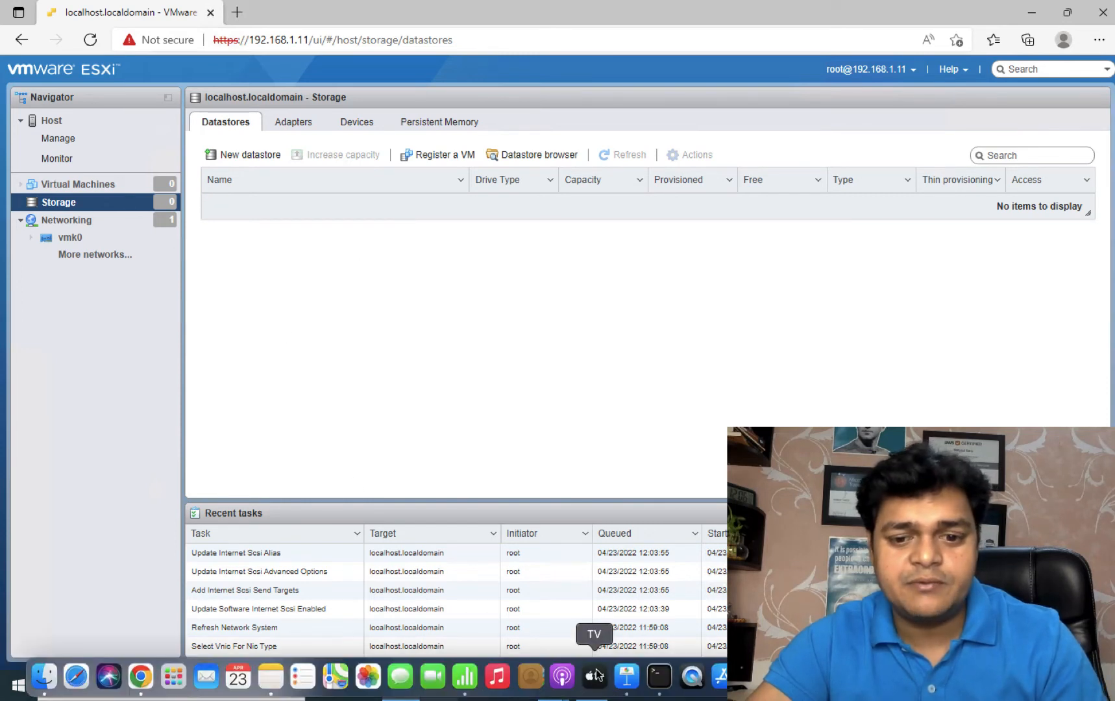
Step: Confirm share-storage is listed on host 192.168.1.11, then minimize that window
left_click(591, 682)
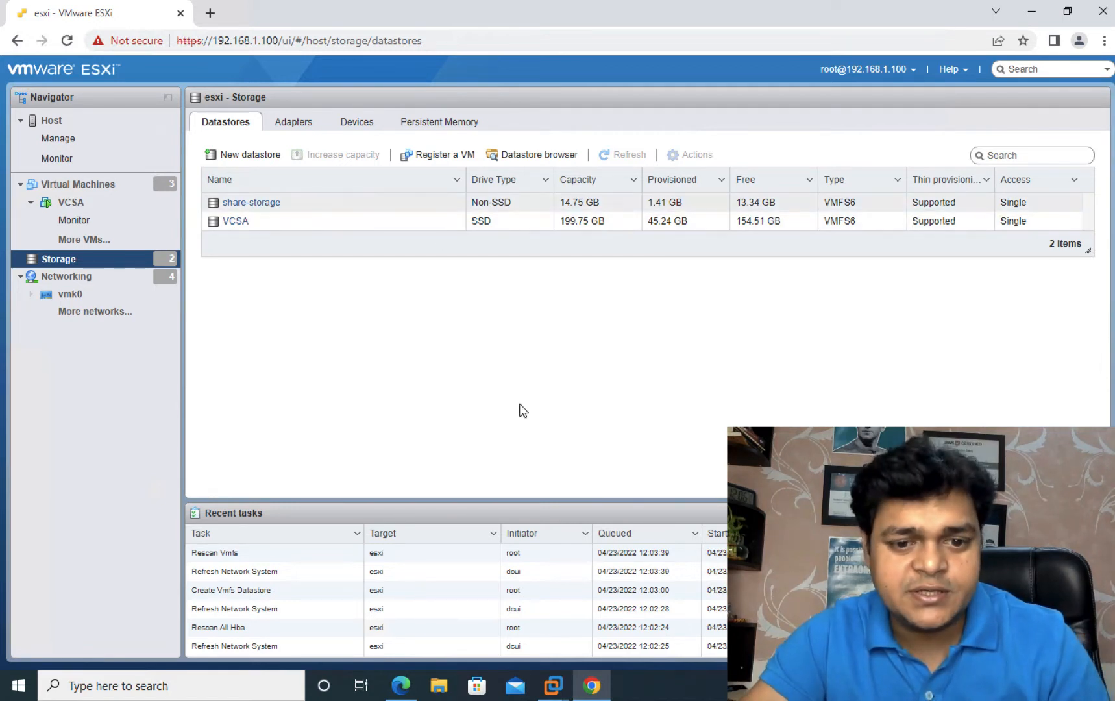
left_click(403, 685)
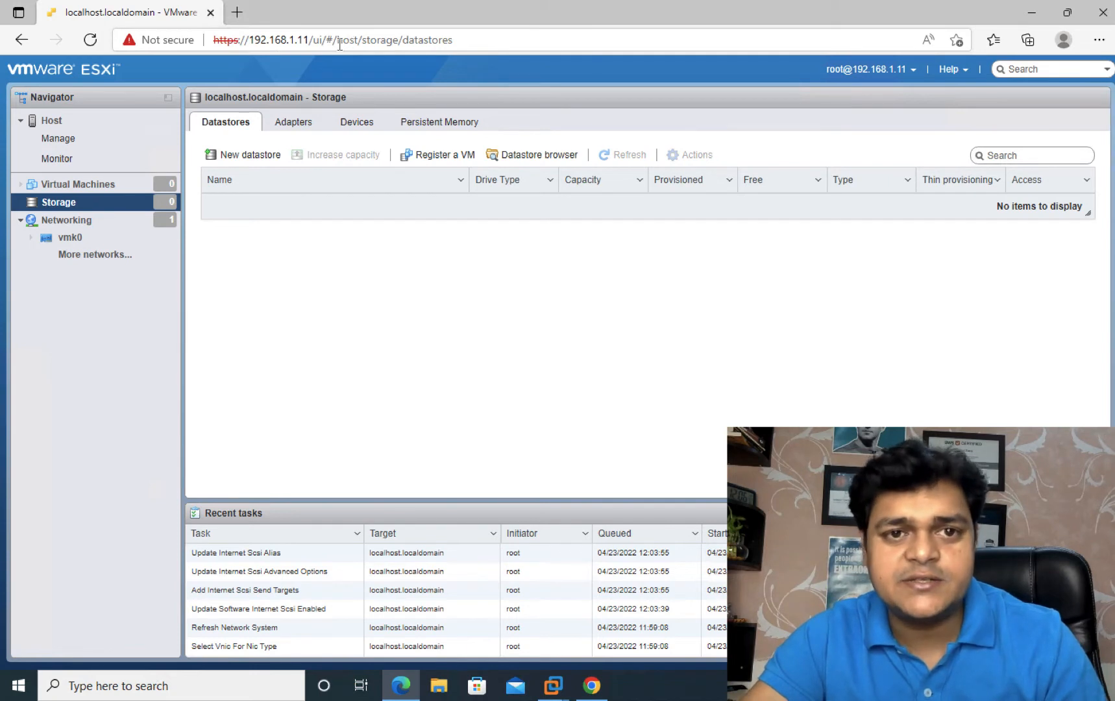
left_click(112, 185)
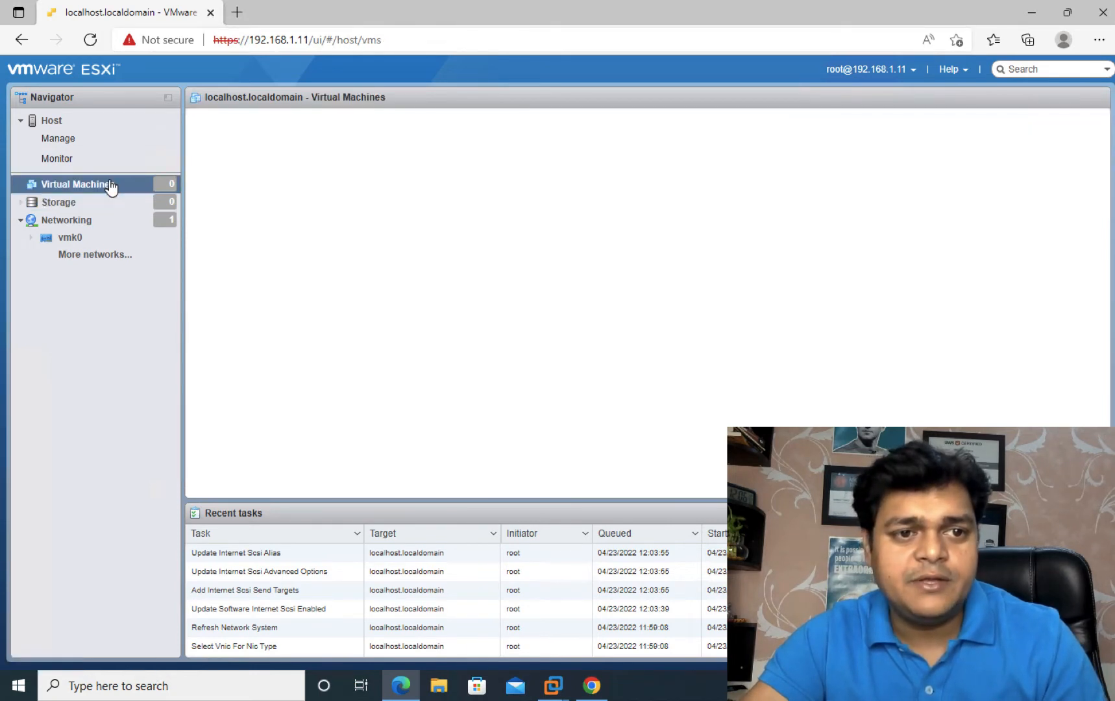
left_click(81, 202)
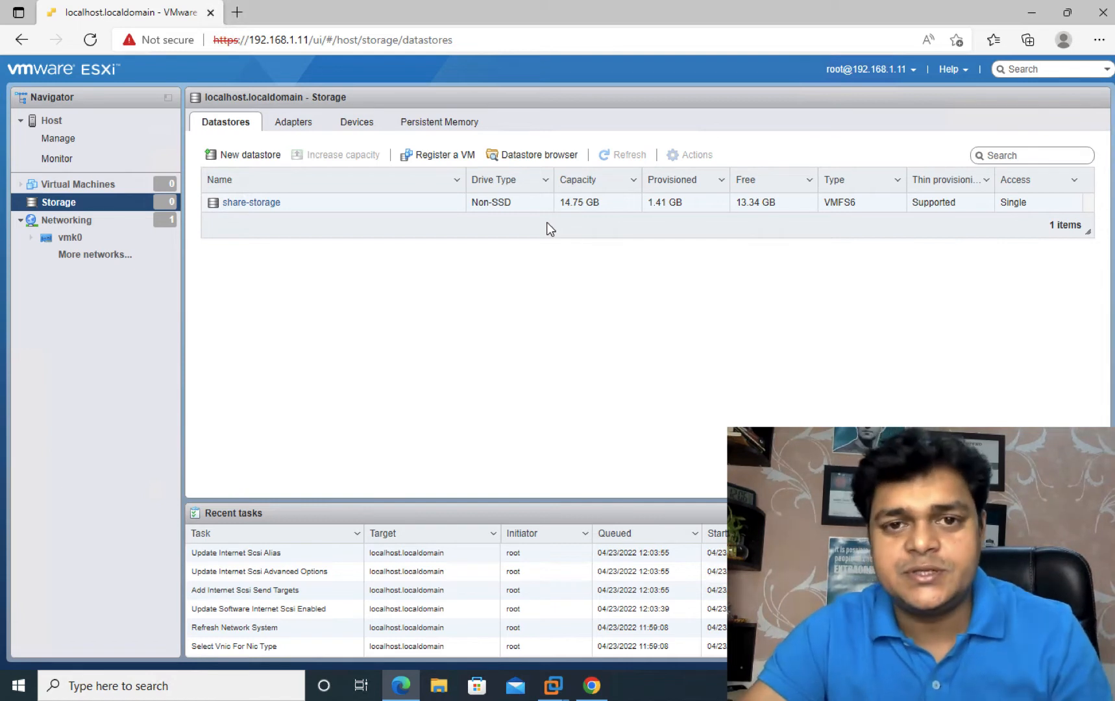
left_click(1029, 13)
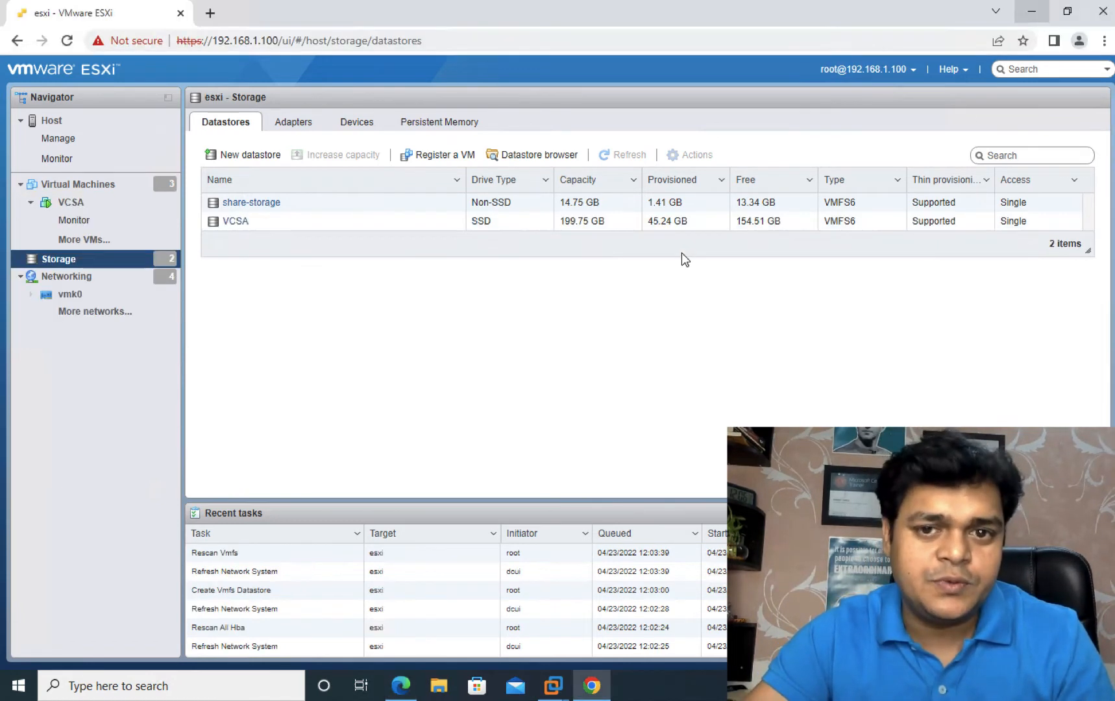
Step: Minimize the ESXi browser and refresh the desktop
left_click(1040, 15)
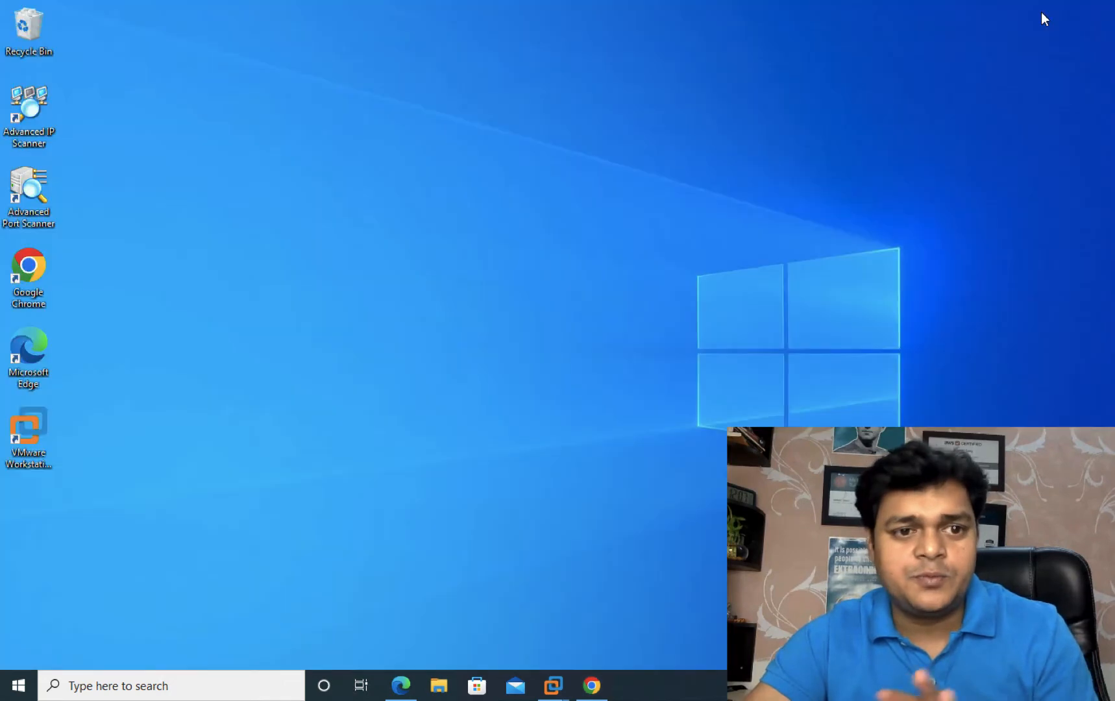
right_click(762, 259)
left_click(793, 304)
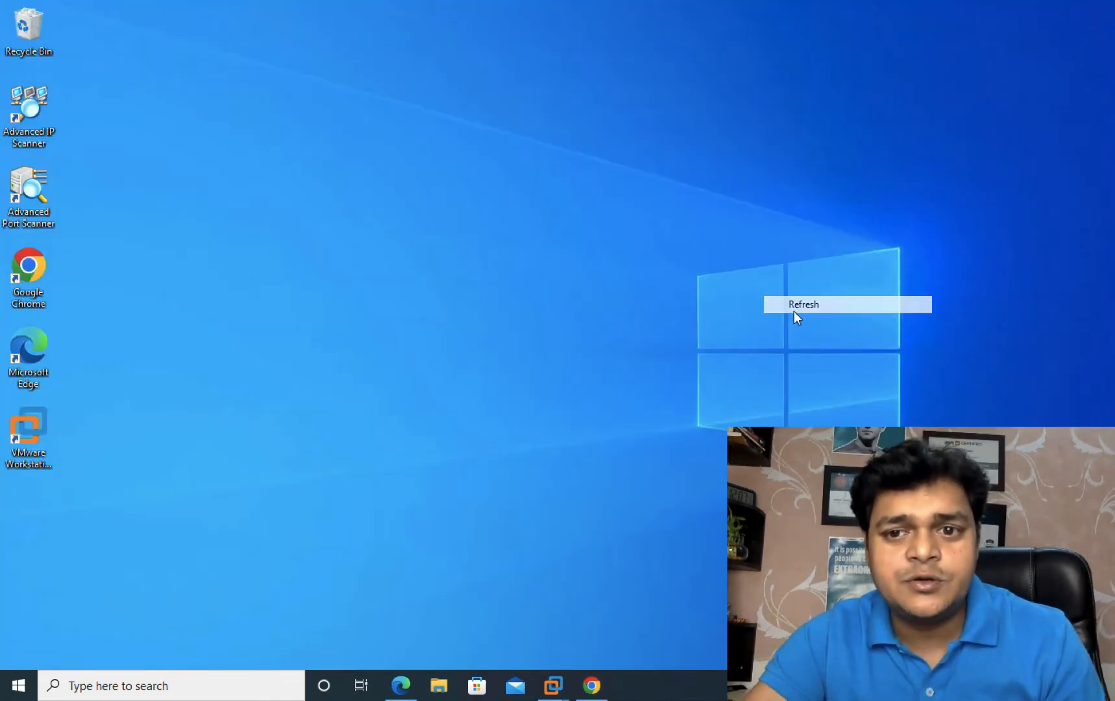
right_click(647, 321)
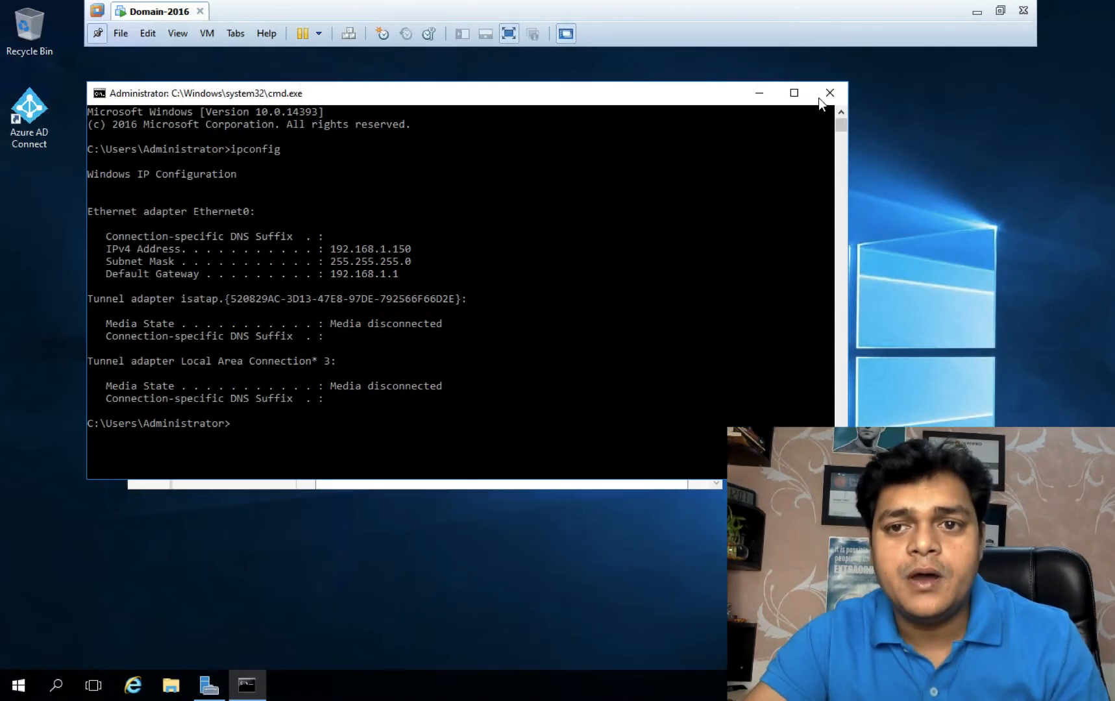
Step: Check the server's iSCSI targets, minimize the VM, and restore the vSphere Client browser
left_click(755, 94)
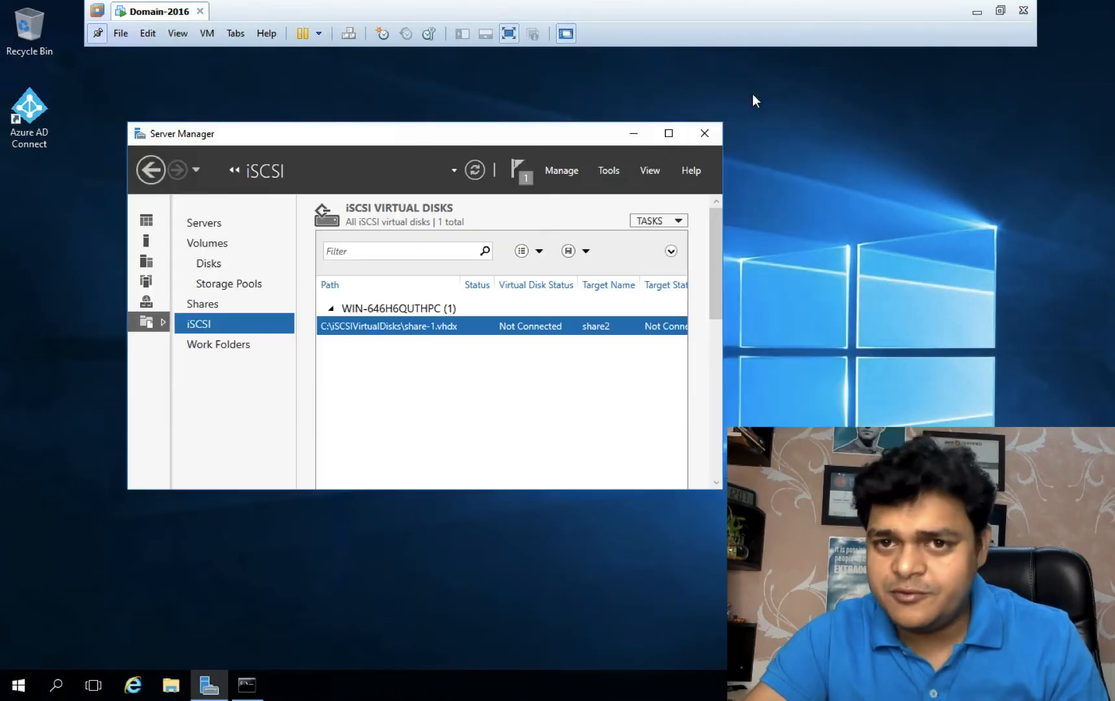
left_click(976, 13)
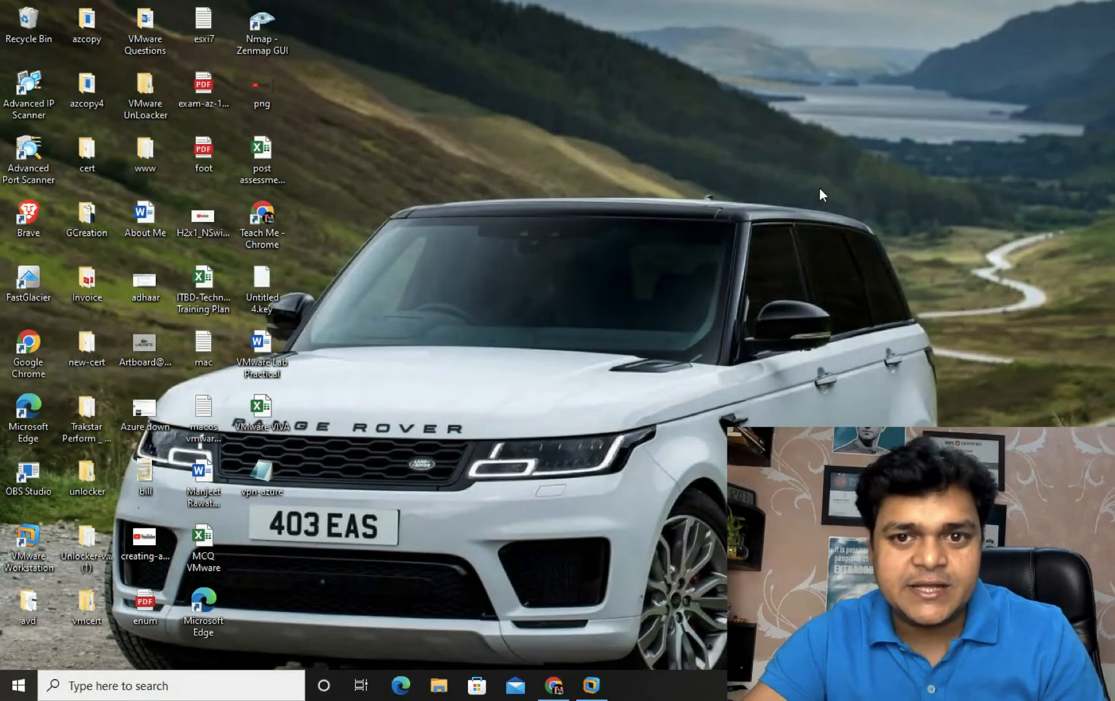
right_click(690, 184)
left_click(723, 232)
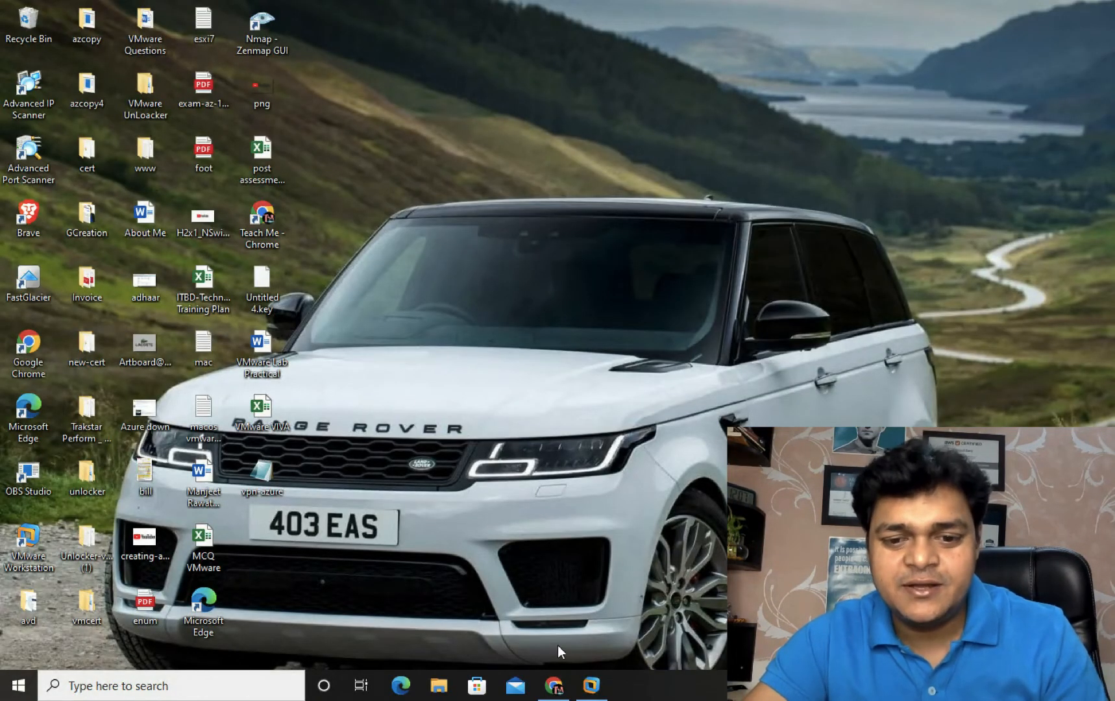
left_click(553, 684)
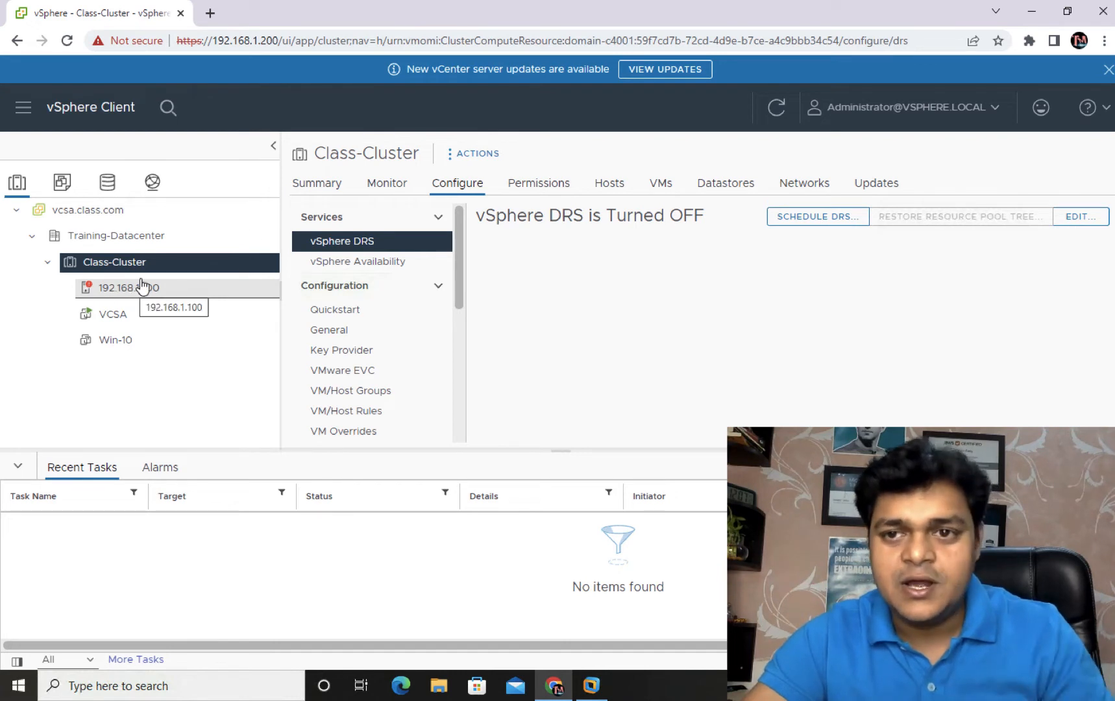
Step: Close the 'New vCenter server updates are available' banner
left_click(1108, 69)
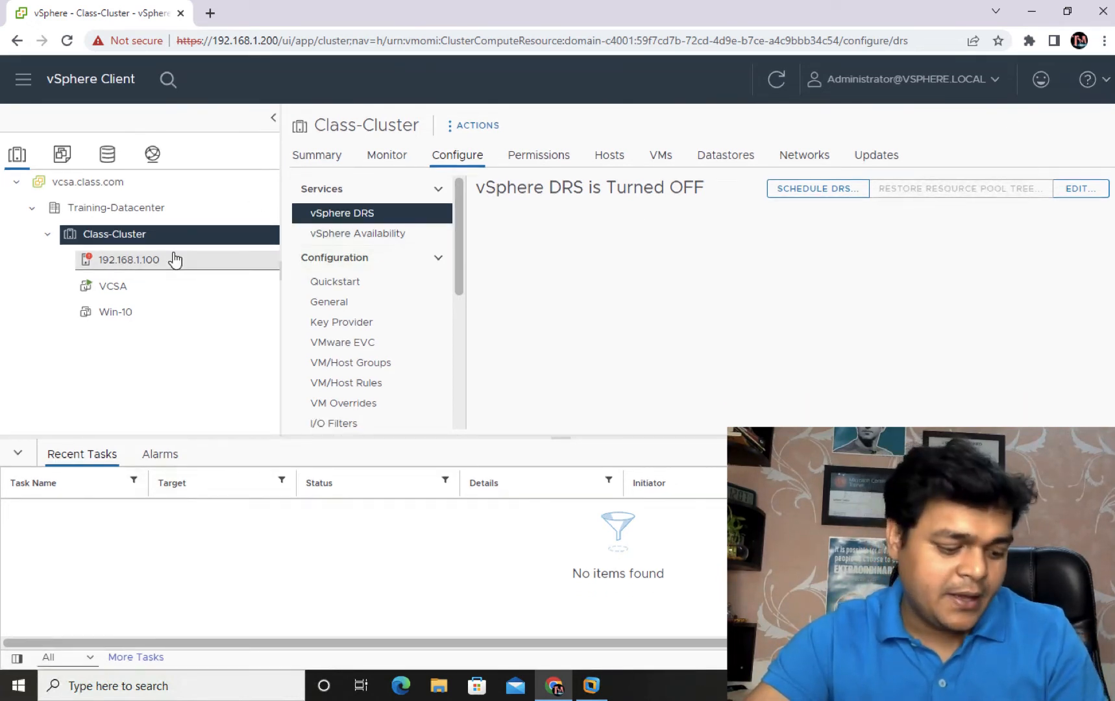
Step: Add host 192.168.1.11 to Class-Cluster with username root and the host's password
right_click(122, 235)
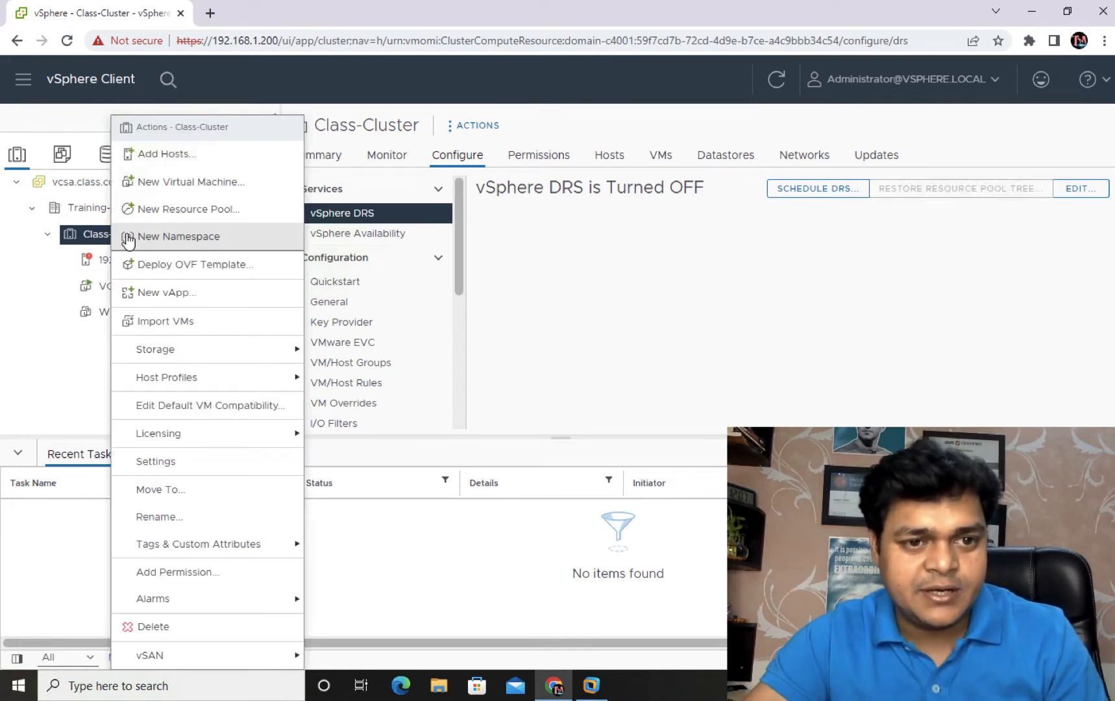
left_click(167, 157)
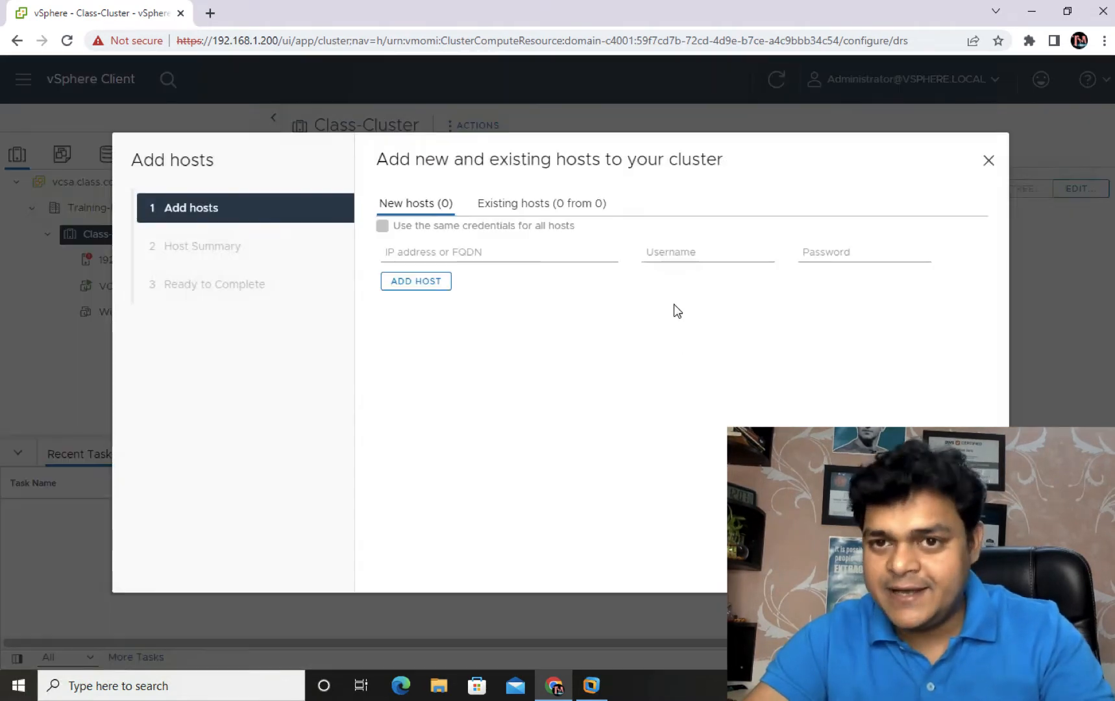
left_click(434, 246)
type("192")
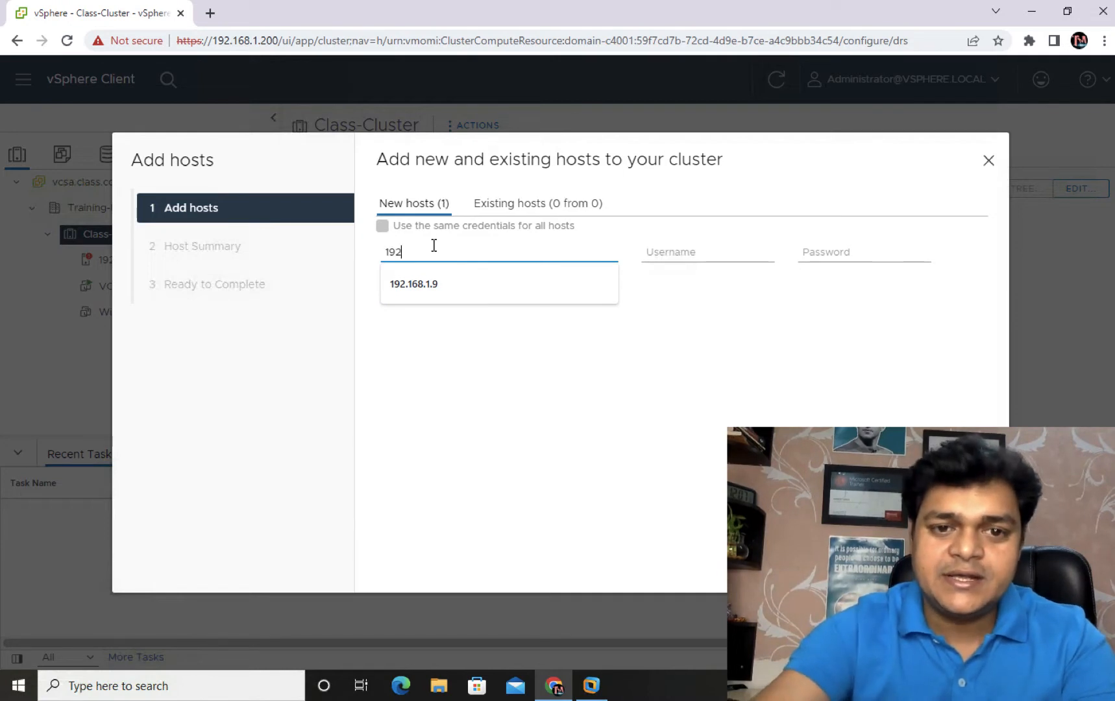
type(".168.1")
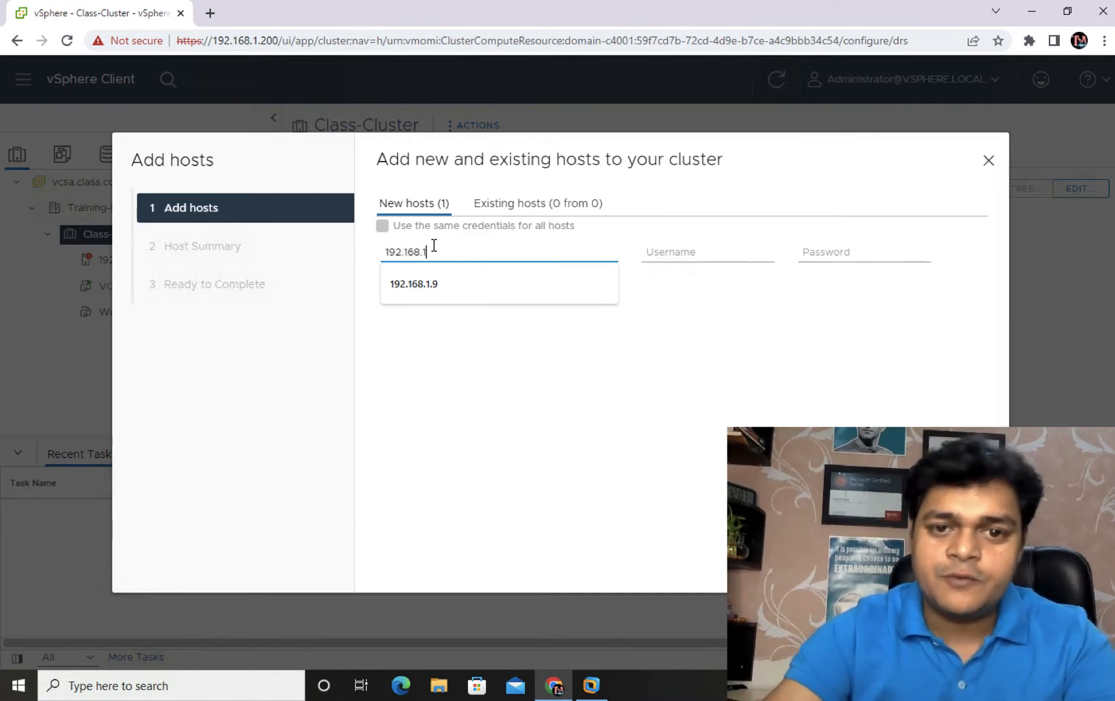
type(".11")
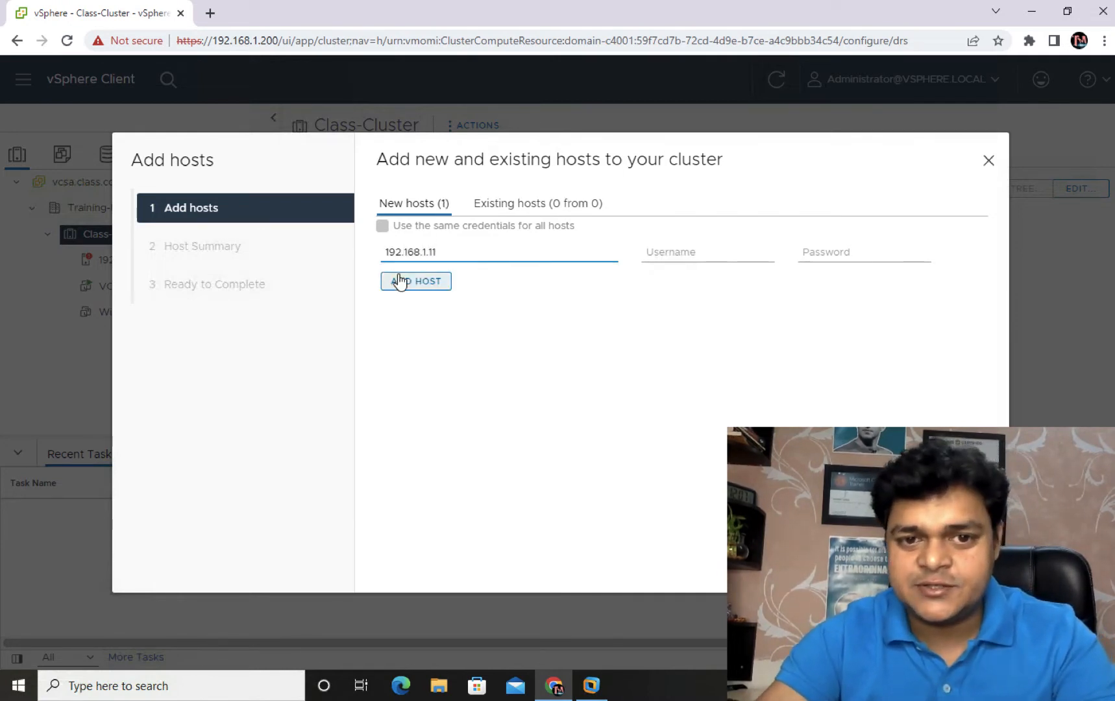
left_click(669, 255)
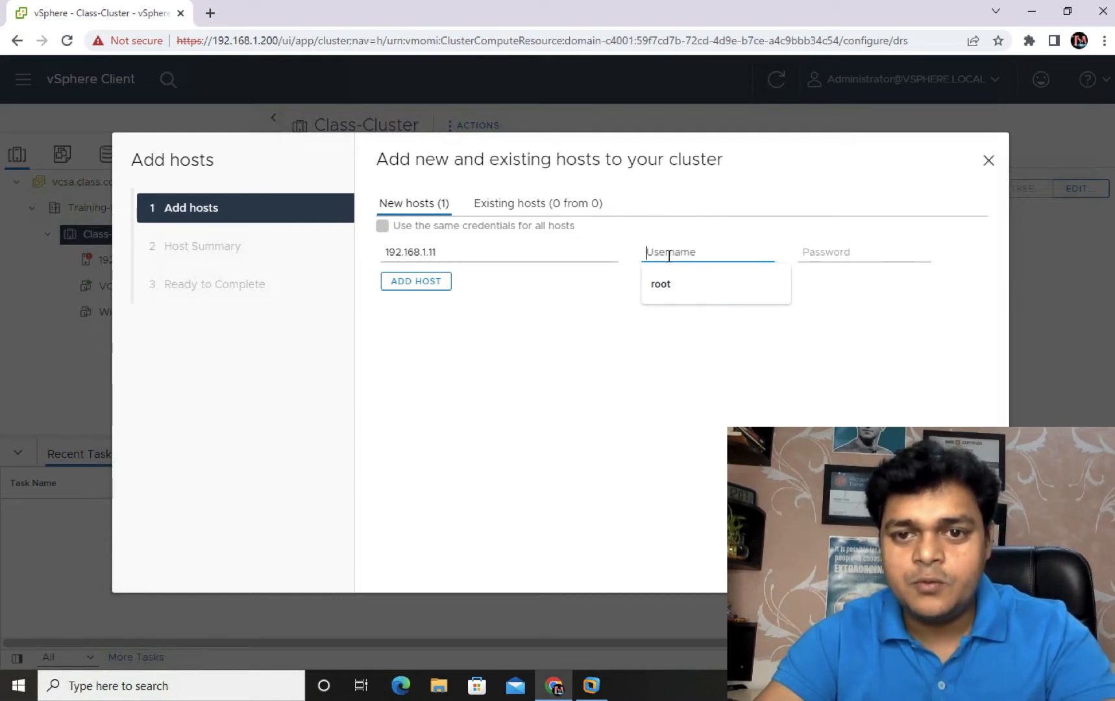
left_click(673, 283)
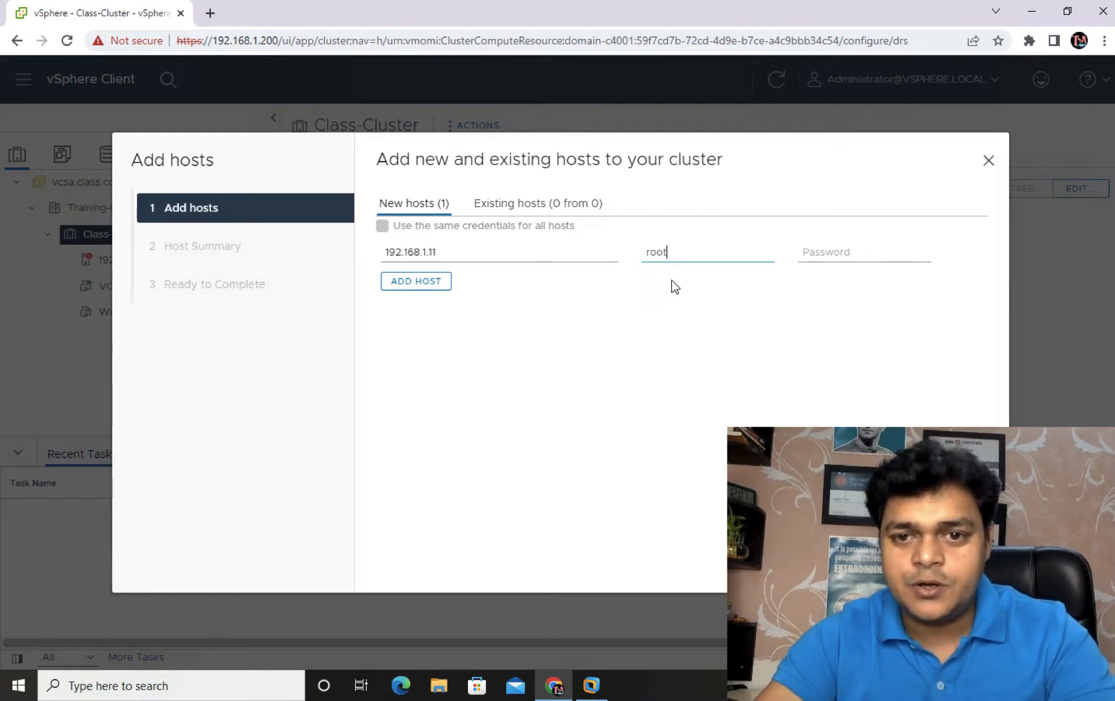
left_click(825, 255)
type("••••••")
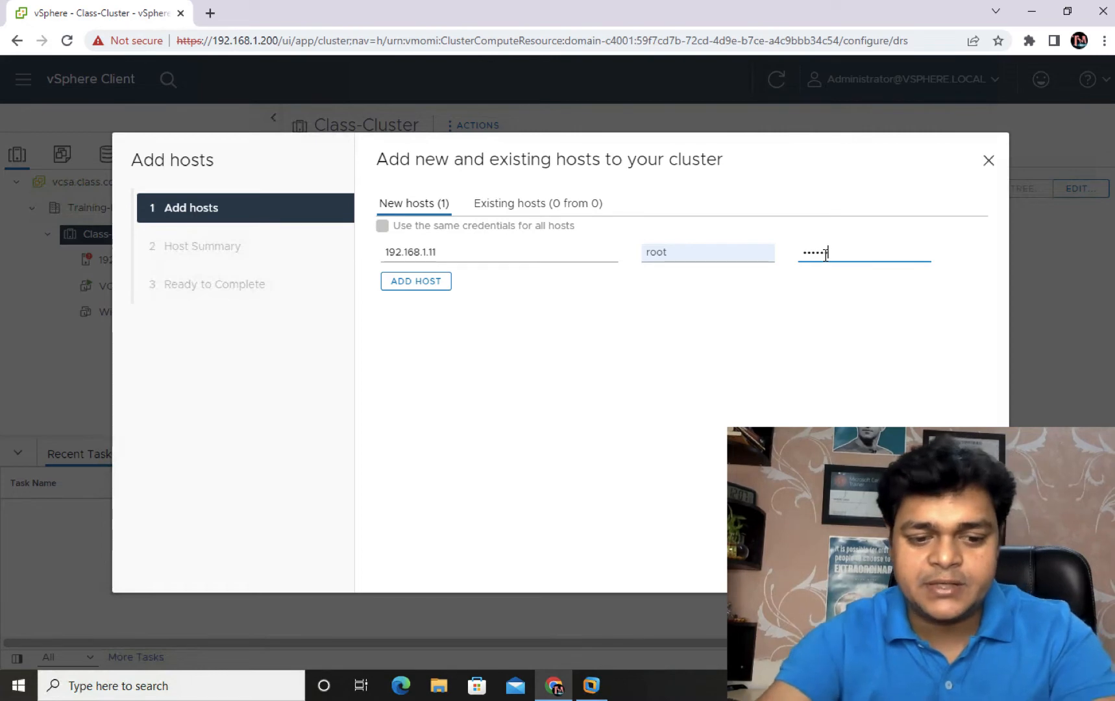
type("•••")
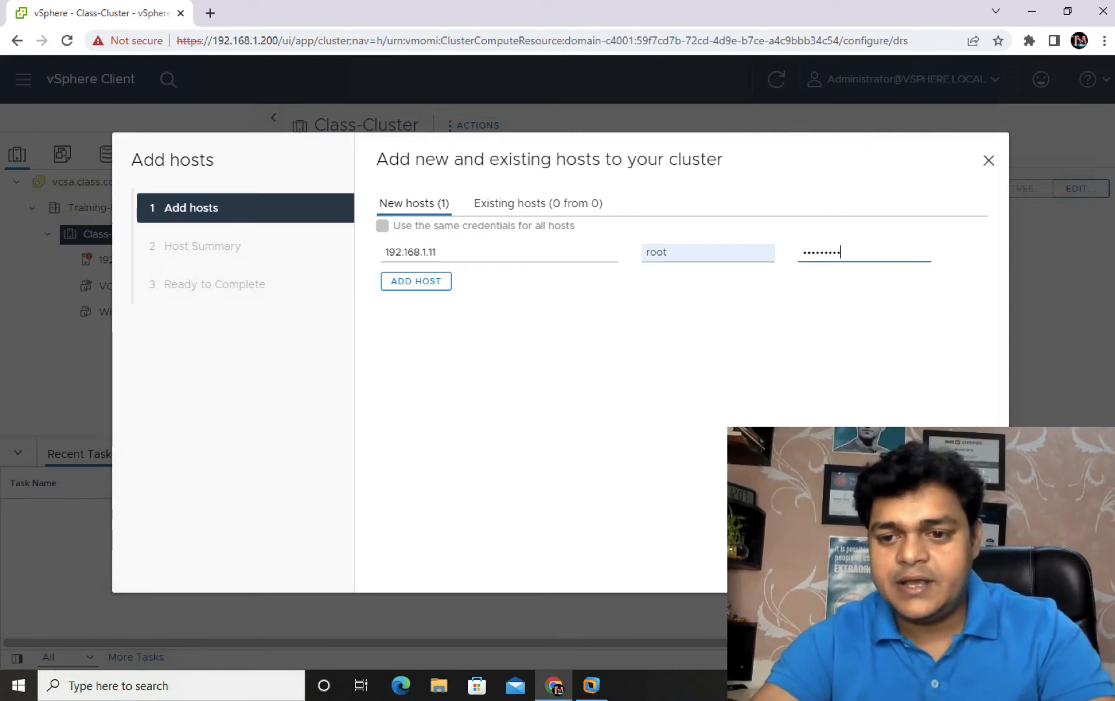
key("Return")
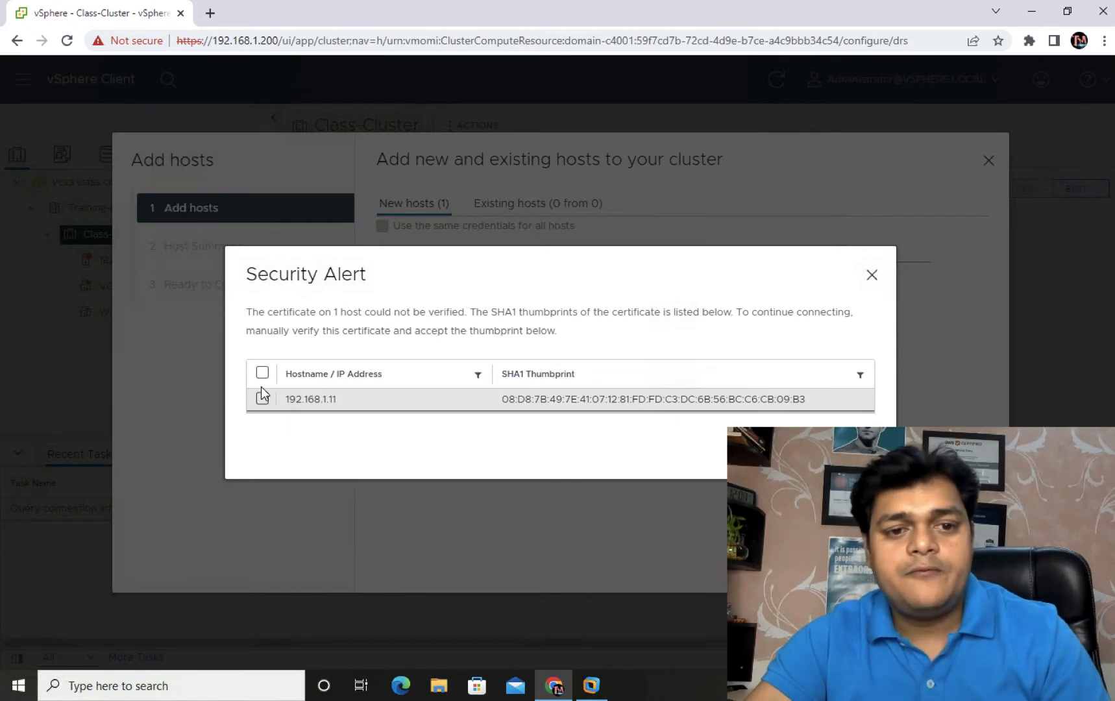
Step: Trust host 192.168.1.11's certificate and finish the Add hosts wizard
left_click(262, 394)
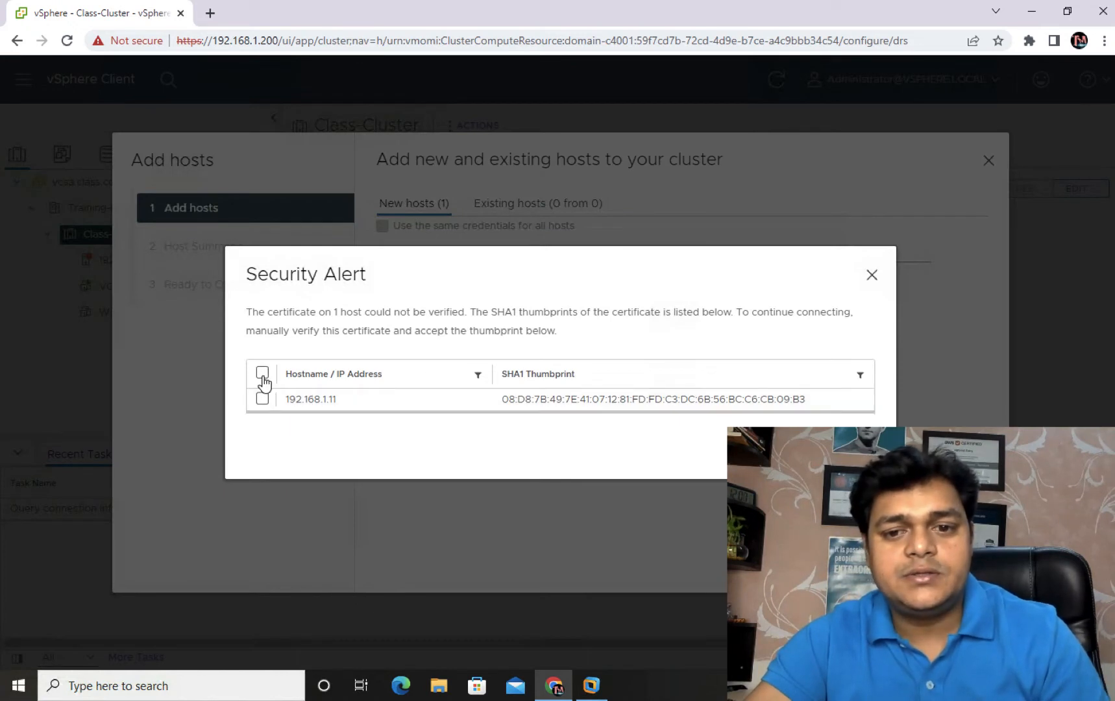
left_click(846, 457)
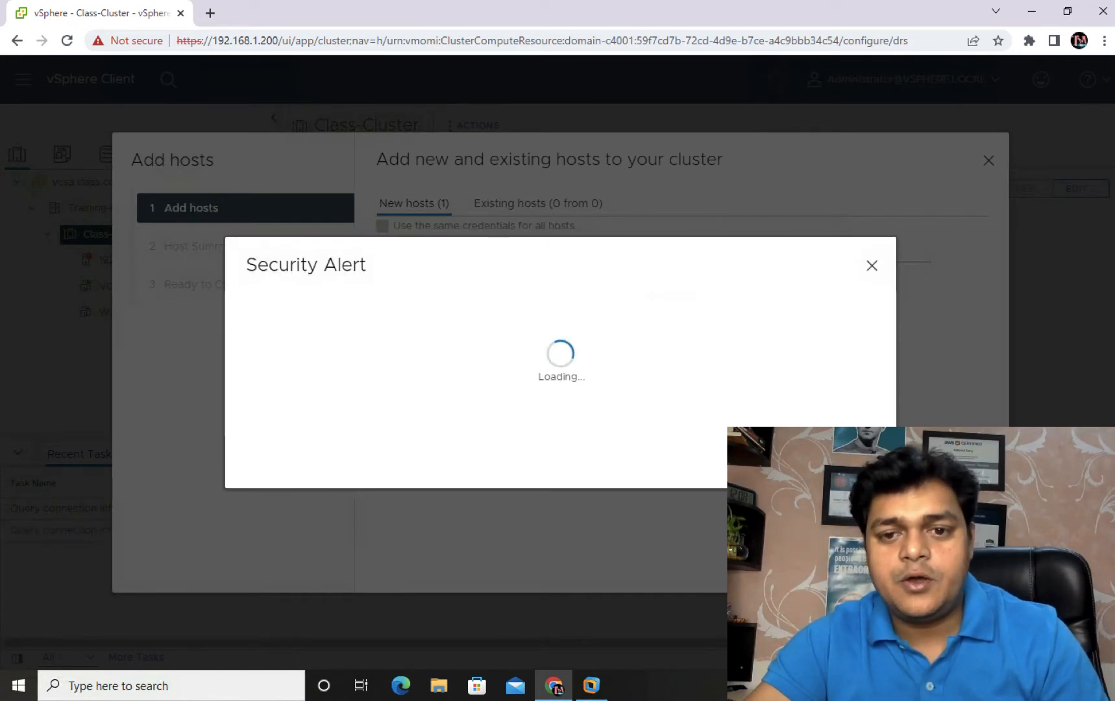
left_click(971, 566)
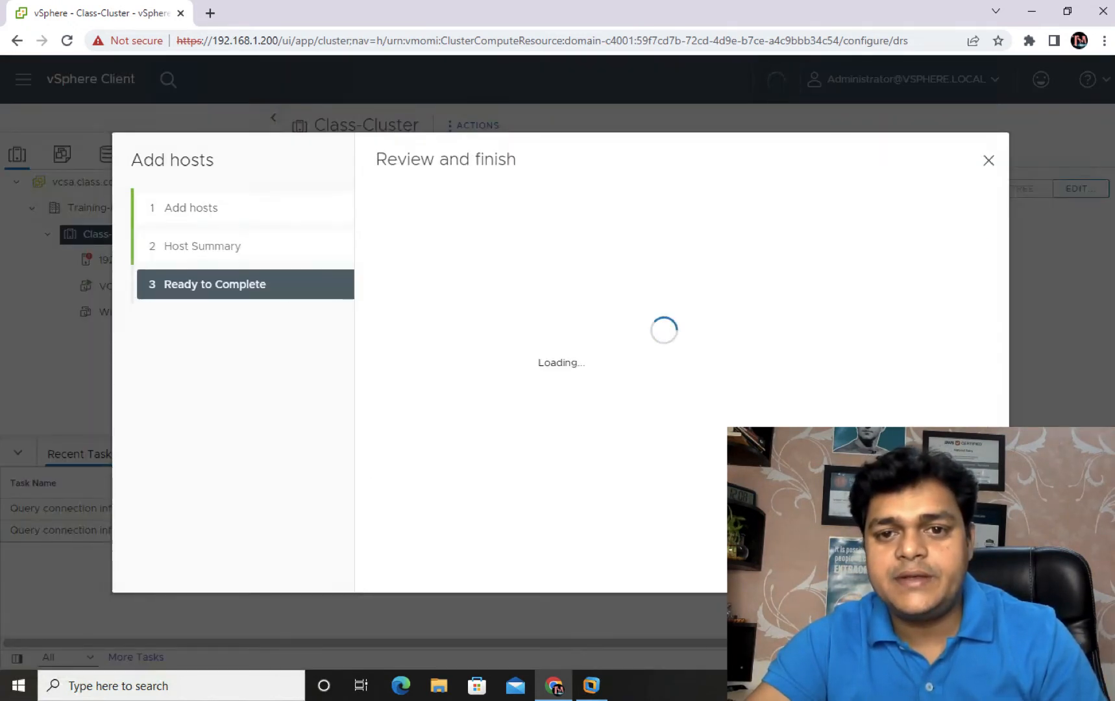
left_click(971, 566)
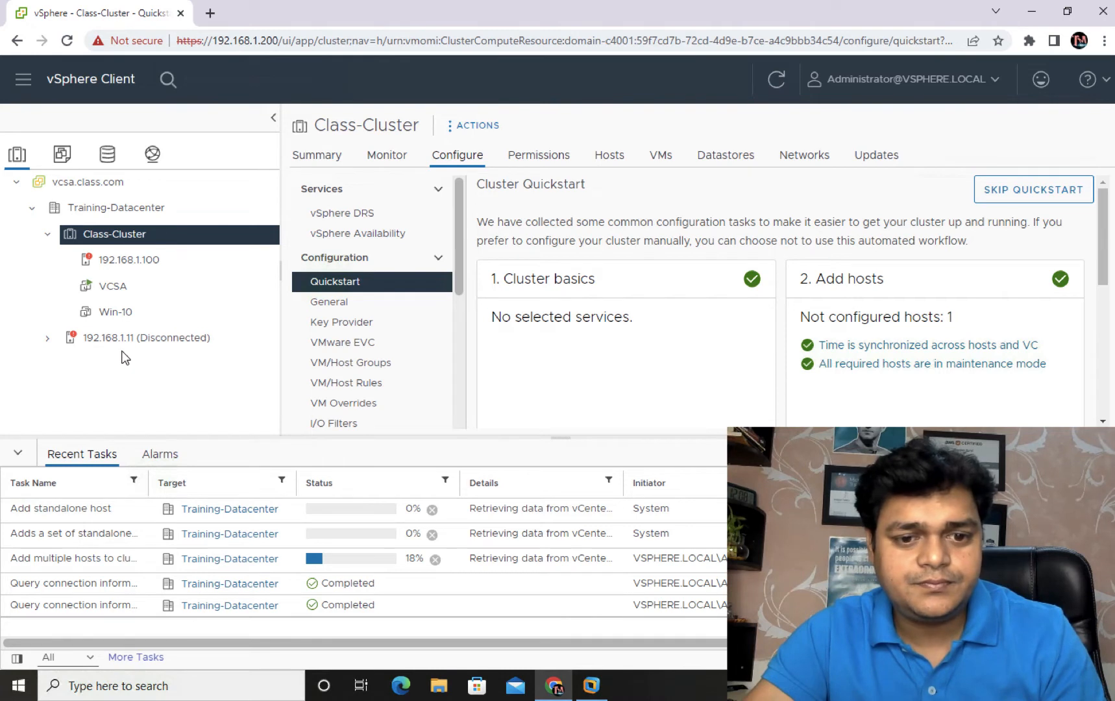
Step: Delete the Win-10 virtual machine from disk and confirm the deletion
right_click(112, 312)
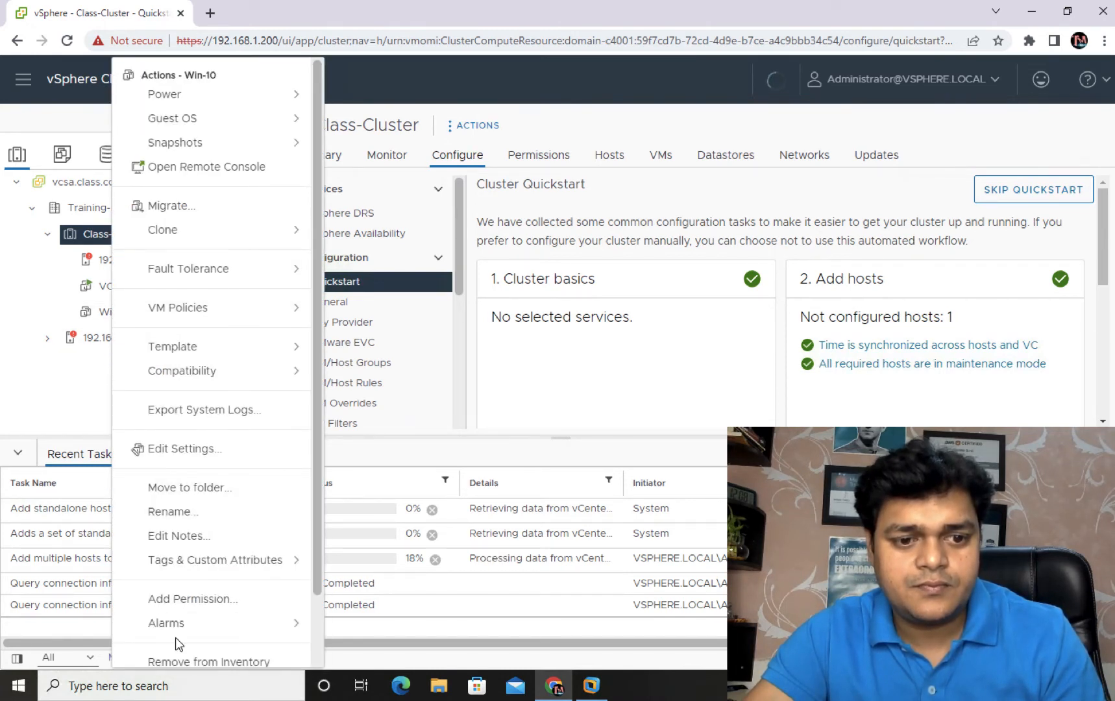
scroll(187, 621, "down", 2)
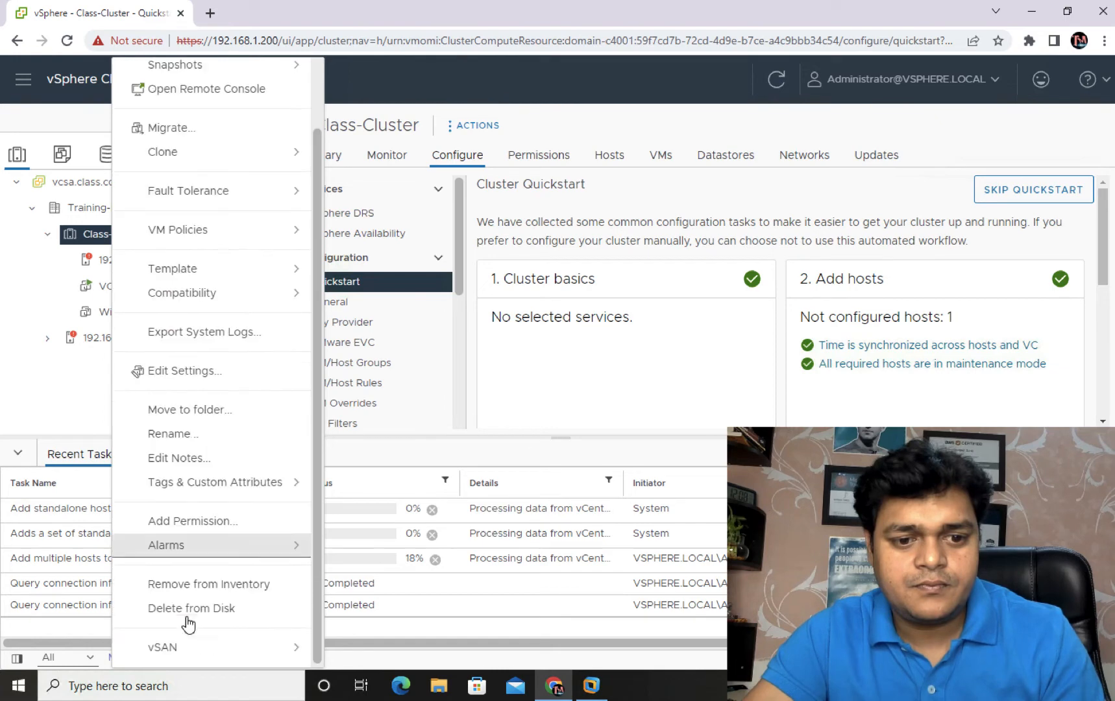
left_click(220, 609)
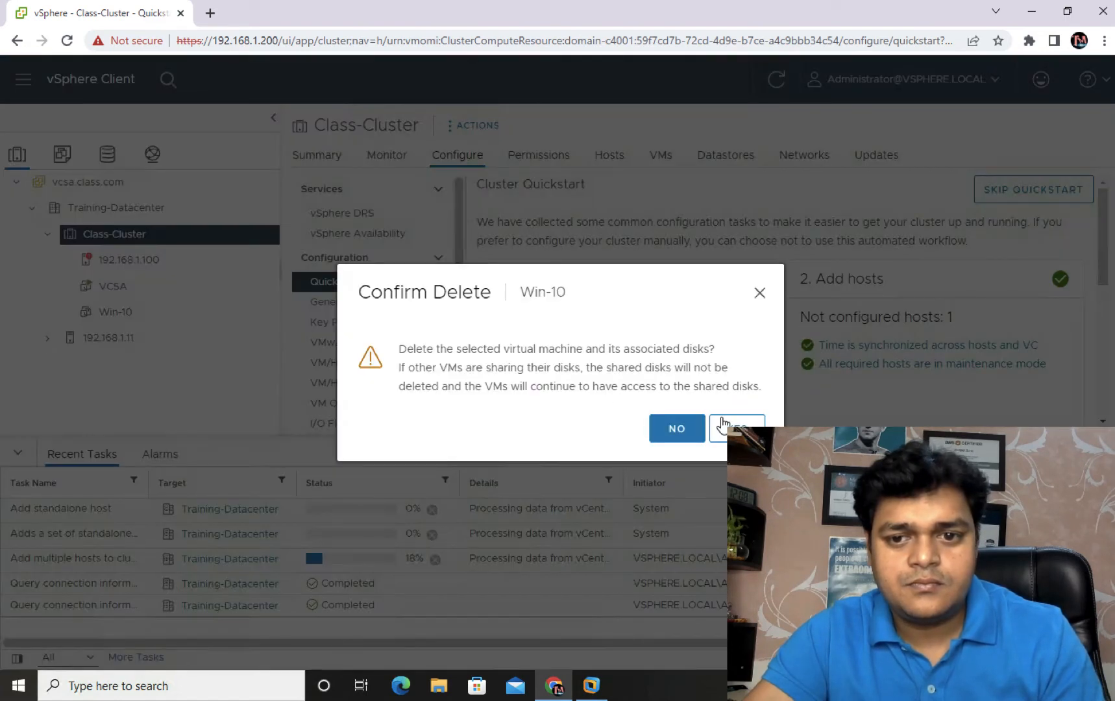
left_click(730, 427)
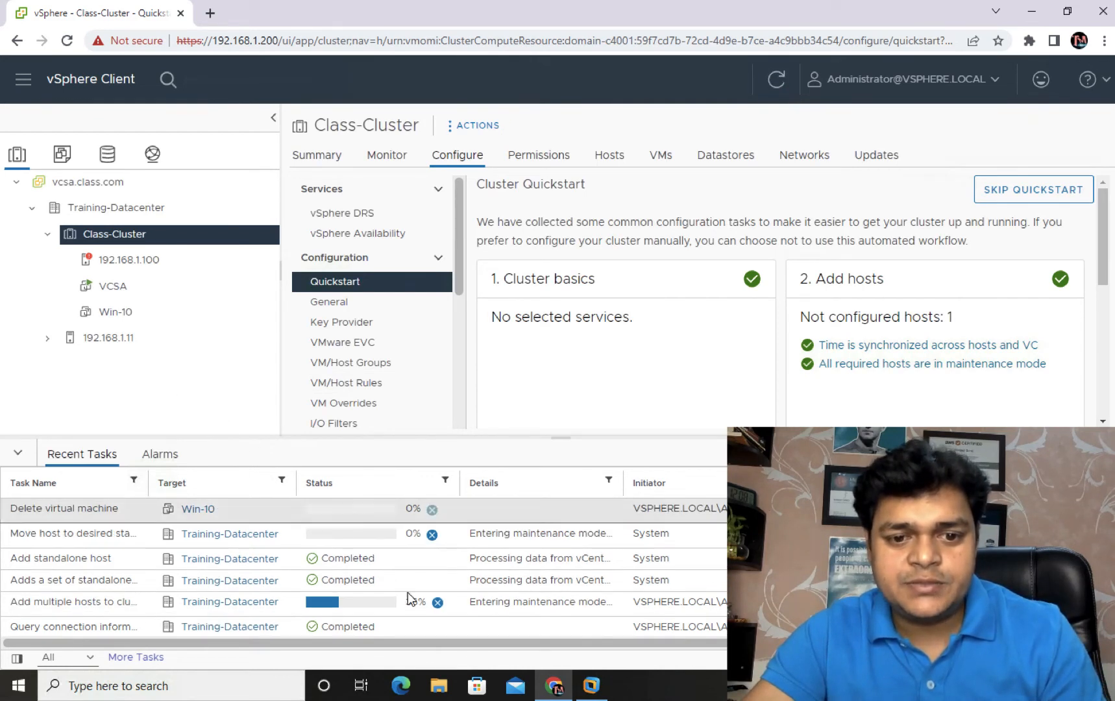
Step: Refresh the inventory, select host 192.168.1.100, and refresh once more
left_click(780, 82)
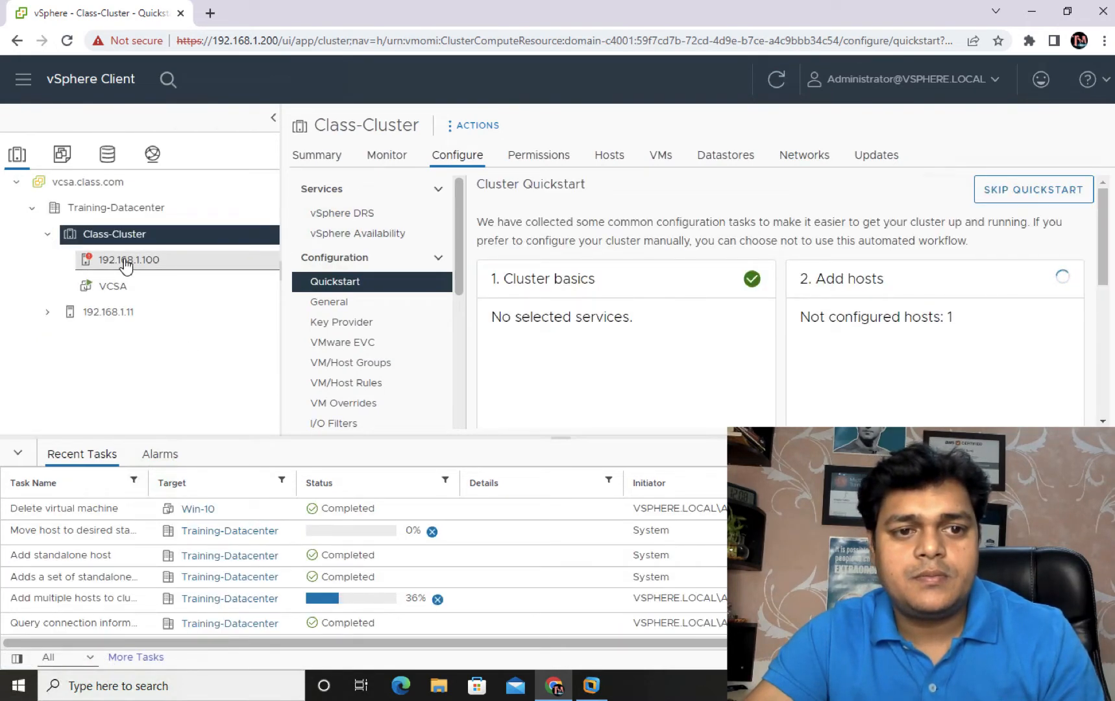
left_click(128, 260)
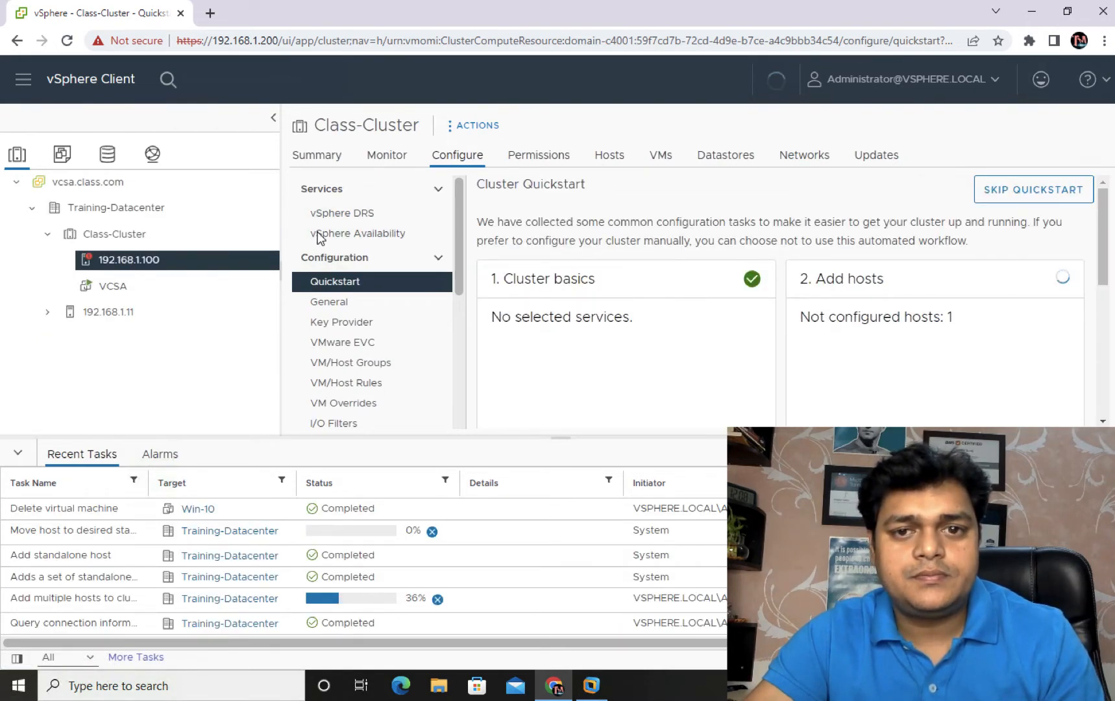
left_click(777, 81)
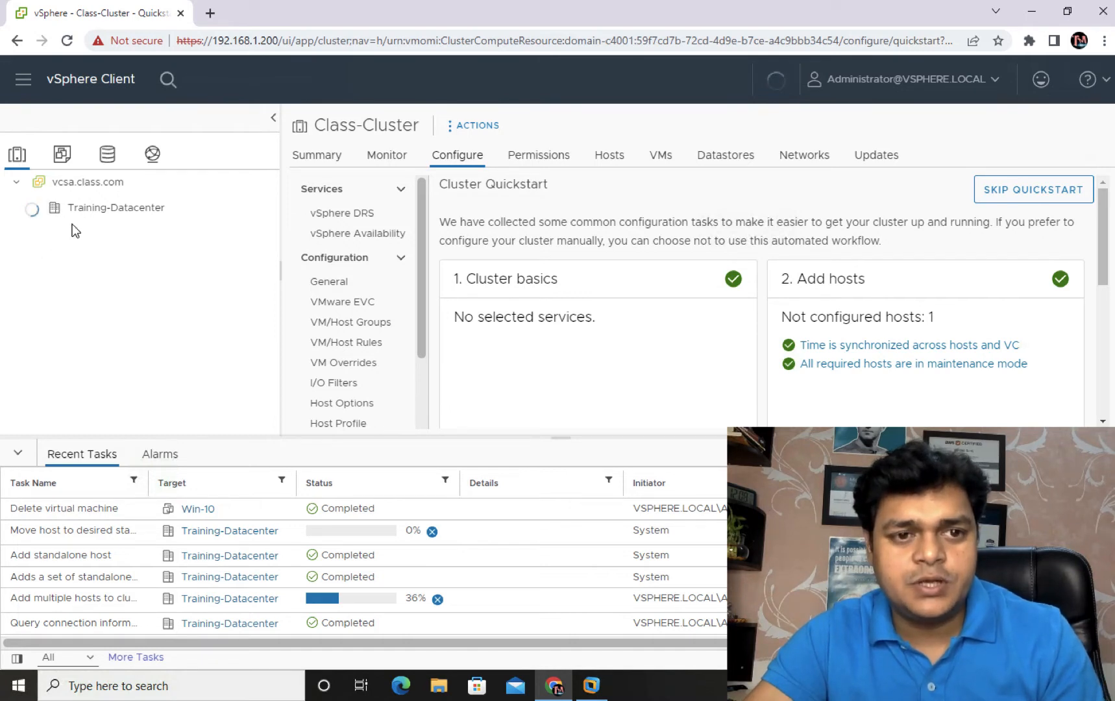
Step: Reset host 192.168.1.100's memory usage alarm to green and take host 192.168.1.11 out of maintenance mode
left_click(107, 261)
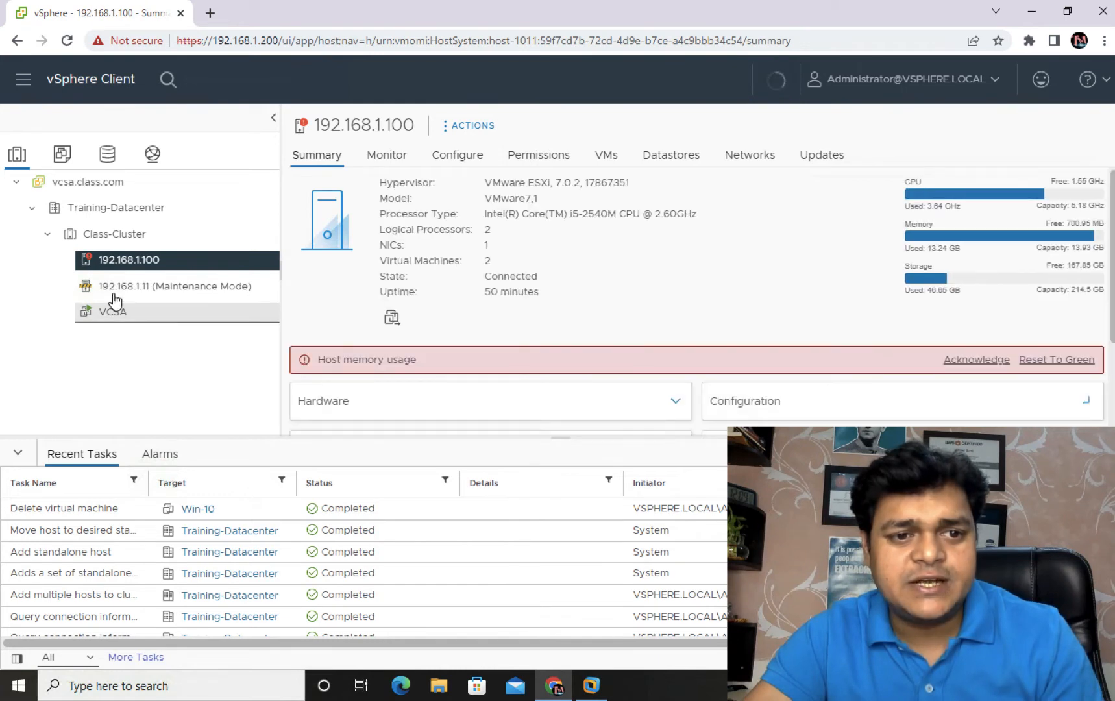
left_click(977, 361)
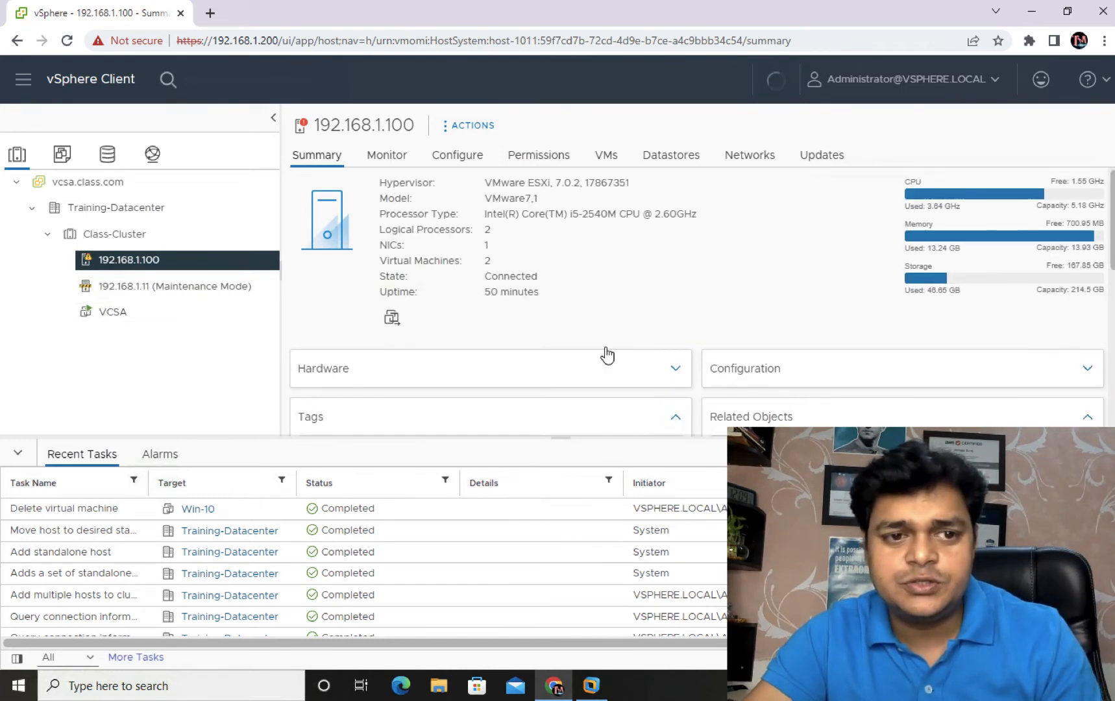
right_click(165, 297)
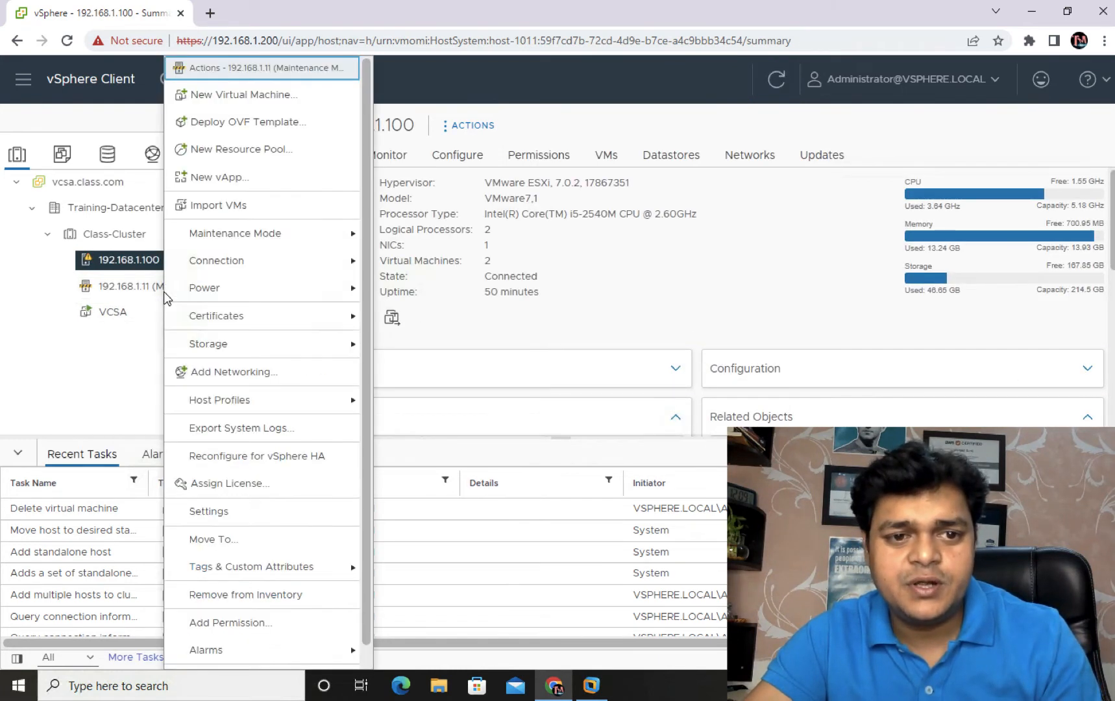
mouse_move(252, 238)
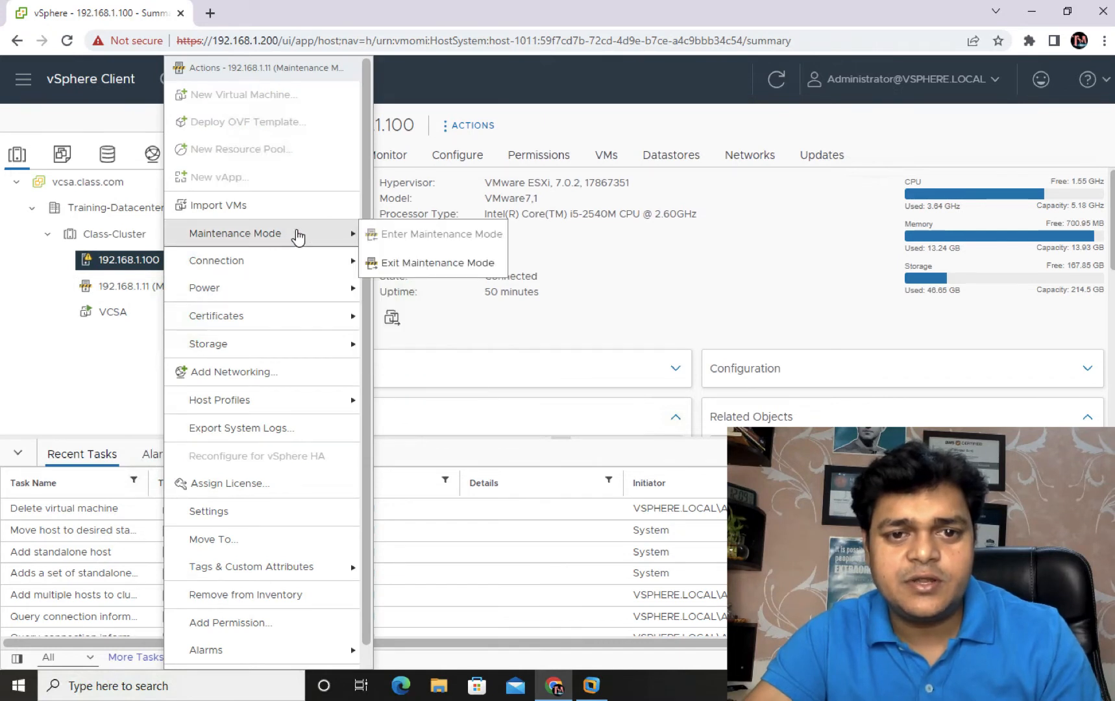
left_click(401, 263)
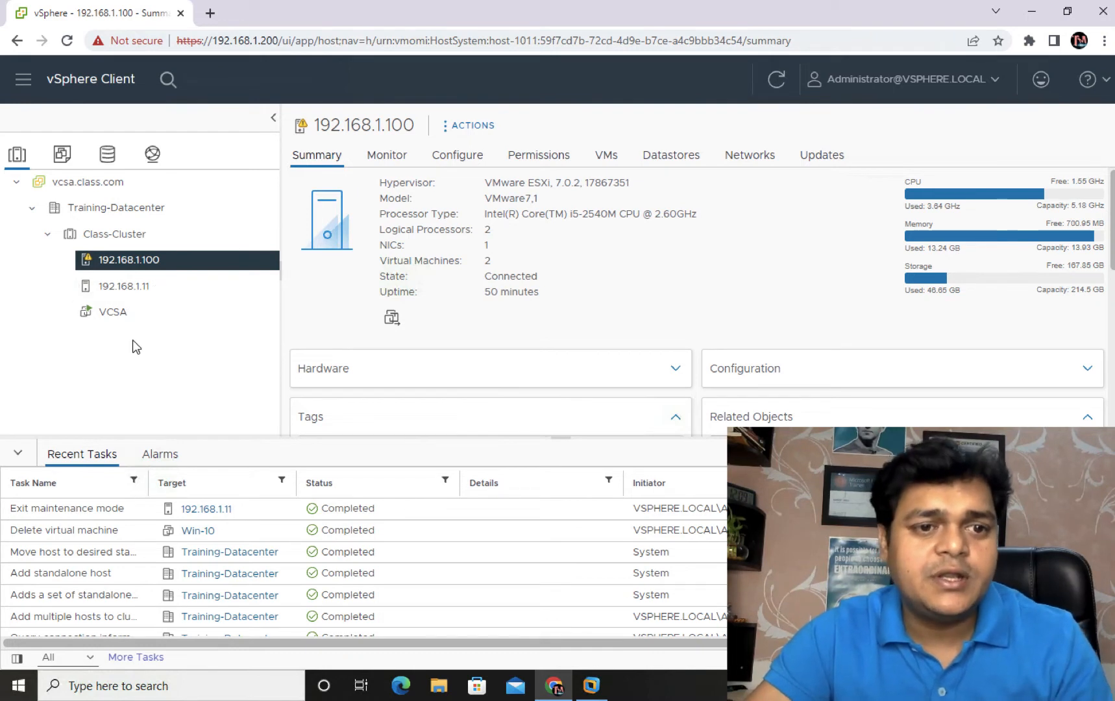
right_click(131, 261)
left_click(207, 95)
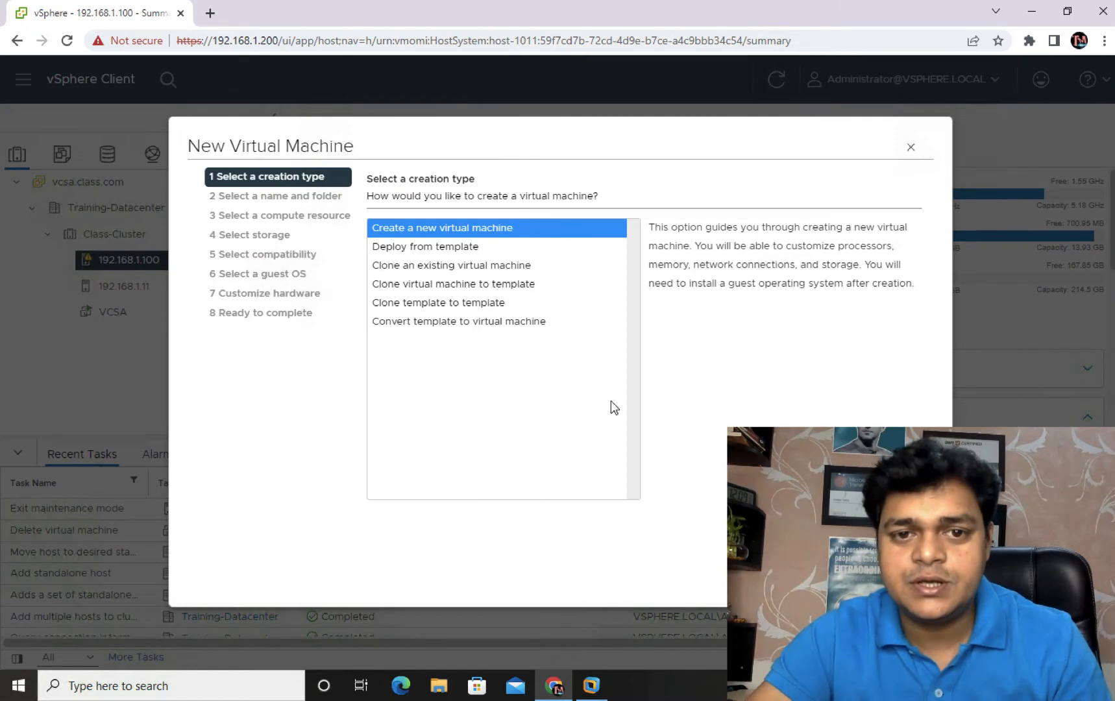
left_click(906, 577)
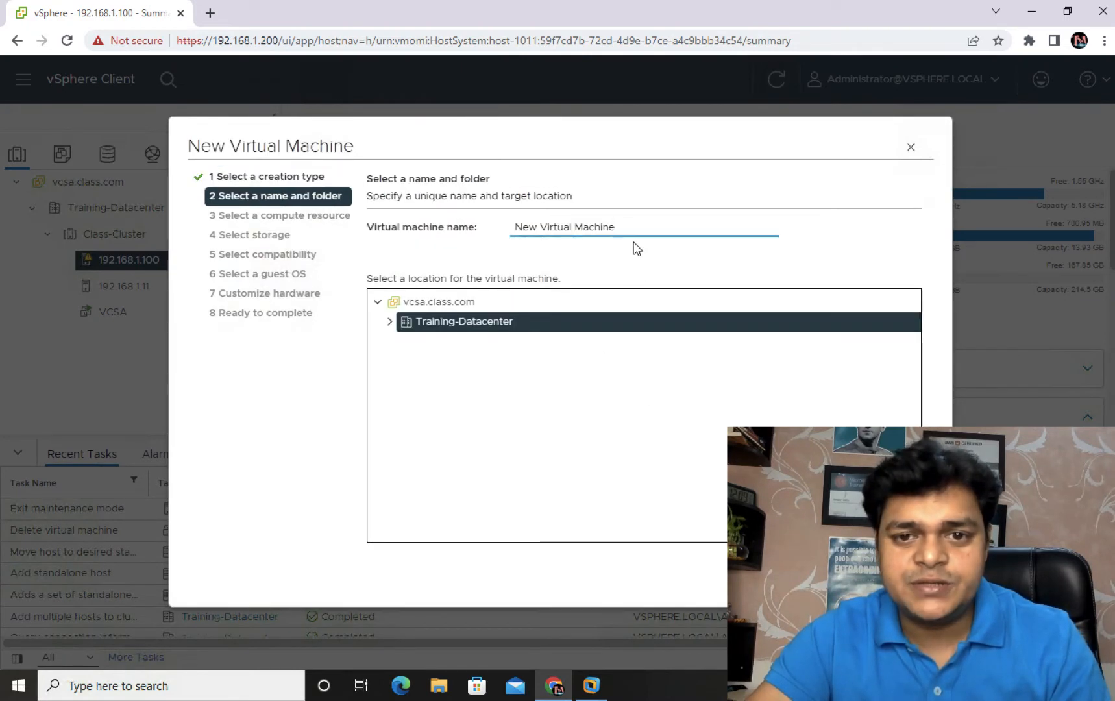
left_click_drag(622, 232, 502, 223)
type("W")
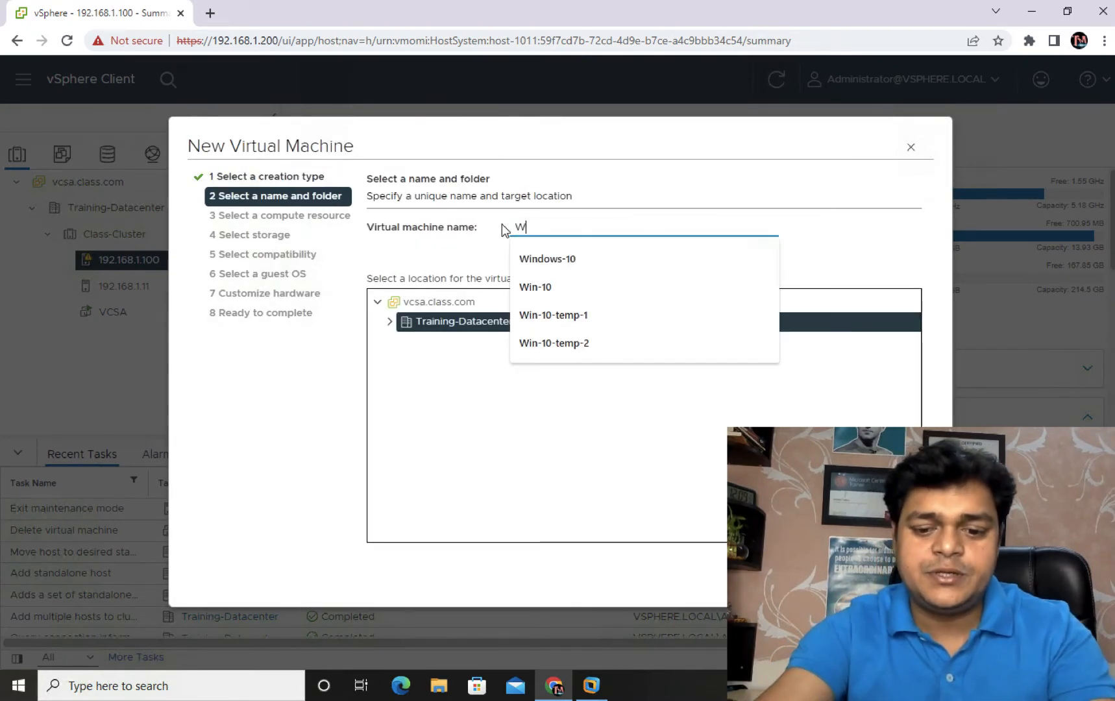
type("in-10")
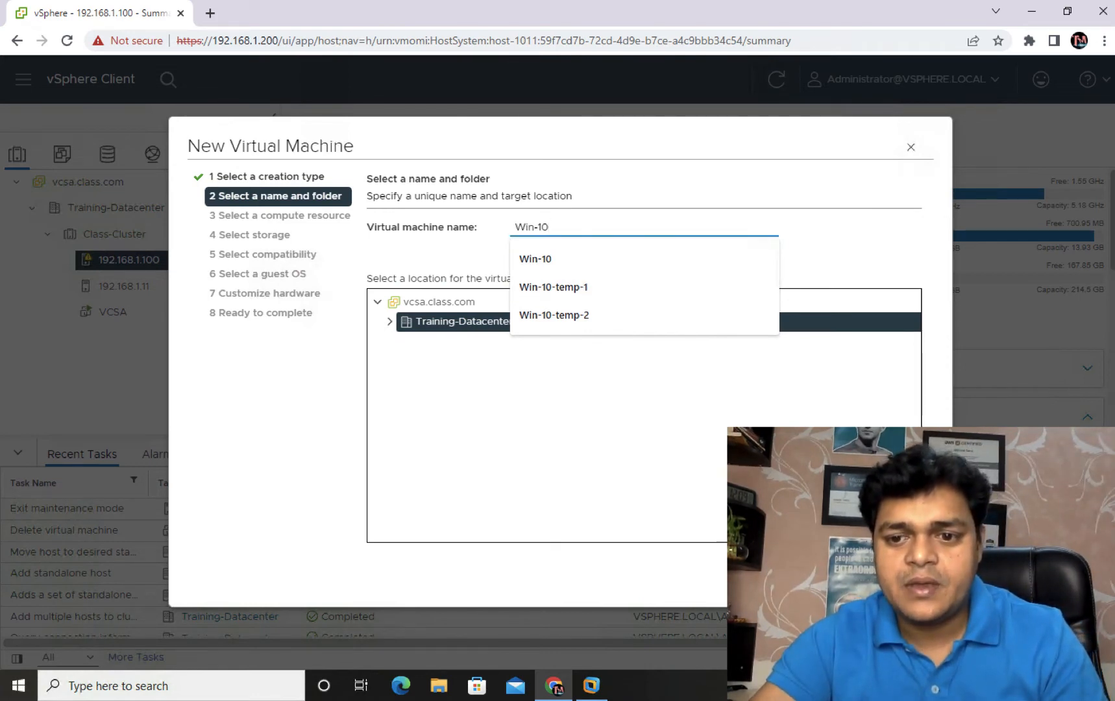
left_click(782, 577)
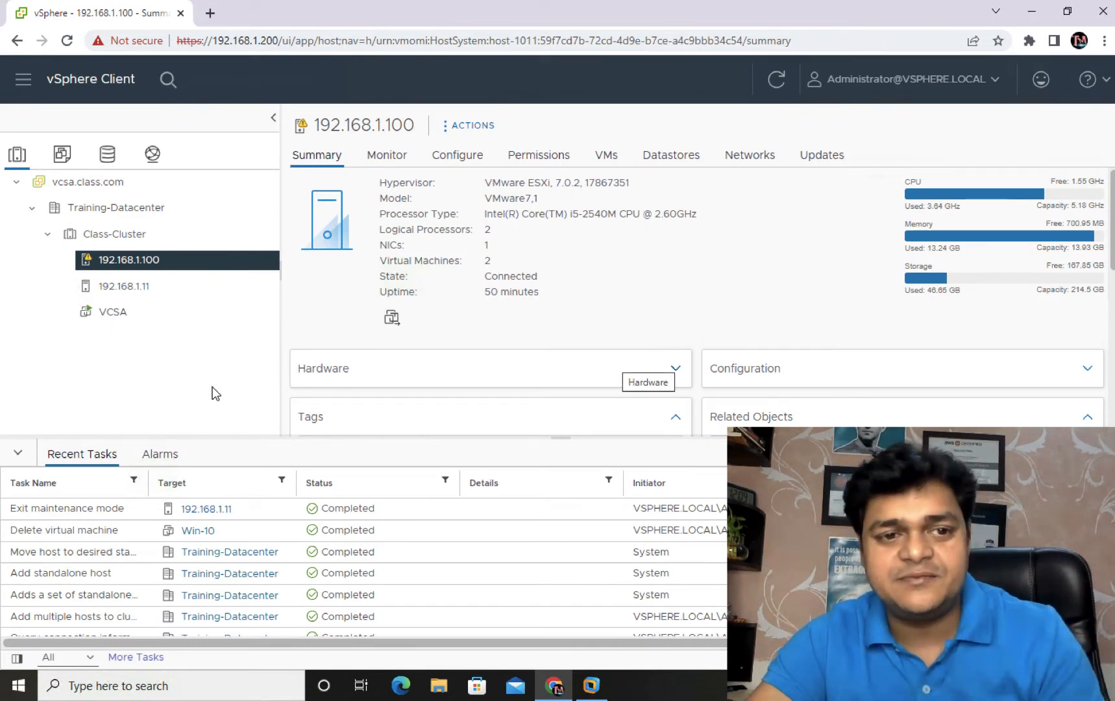
Step: Bring up Class-Cluster's Settings to show its vSphere DRS configuration page
right_click(113, 236)
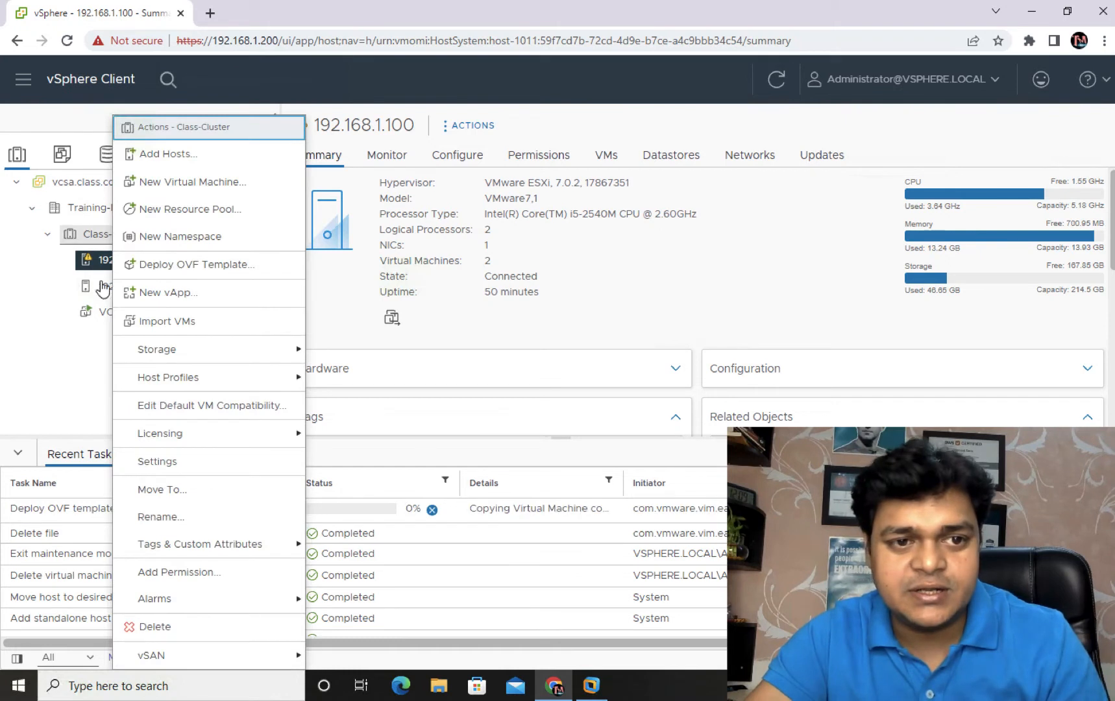
left_click(99, 361)
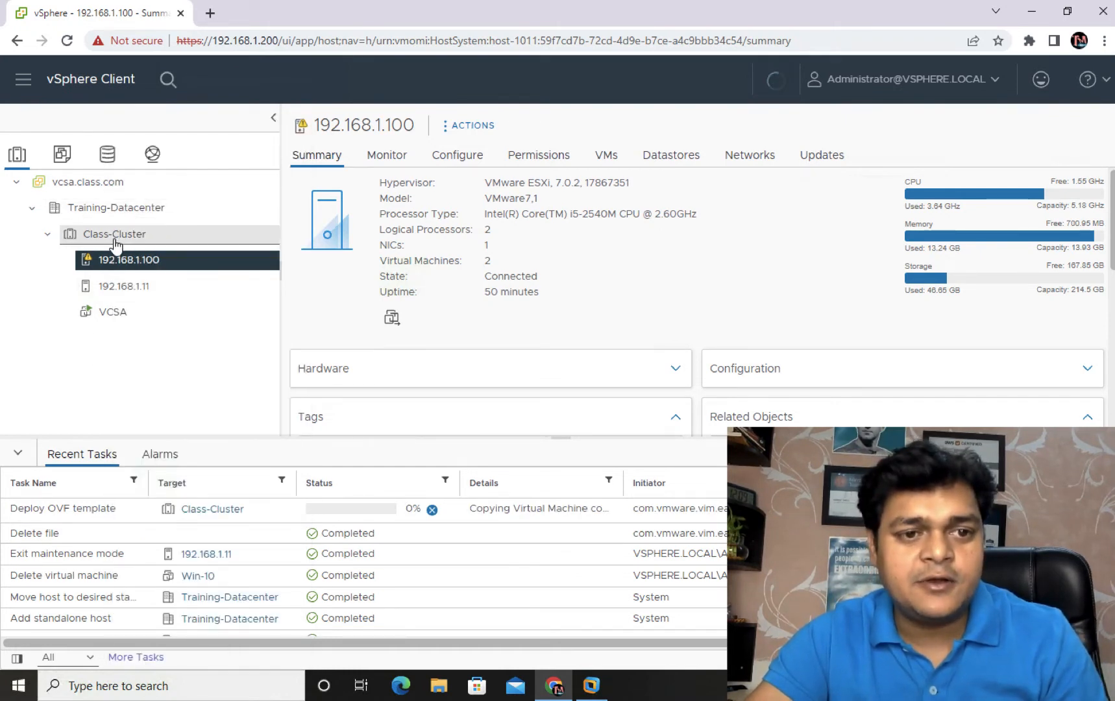
right_click(113, 235)
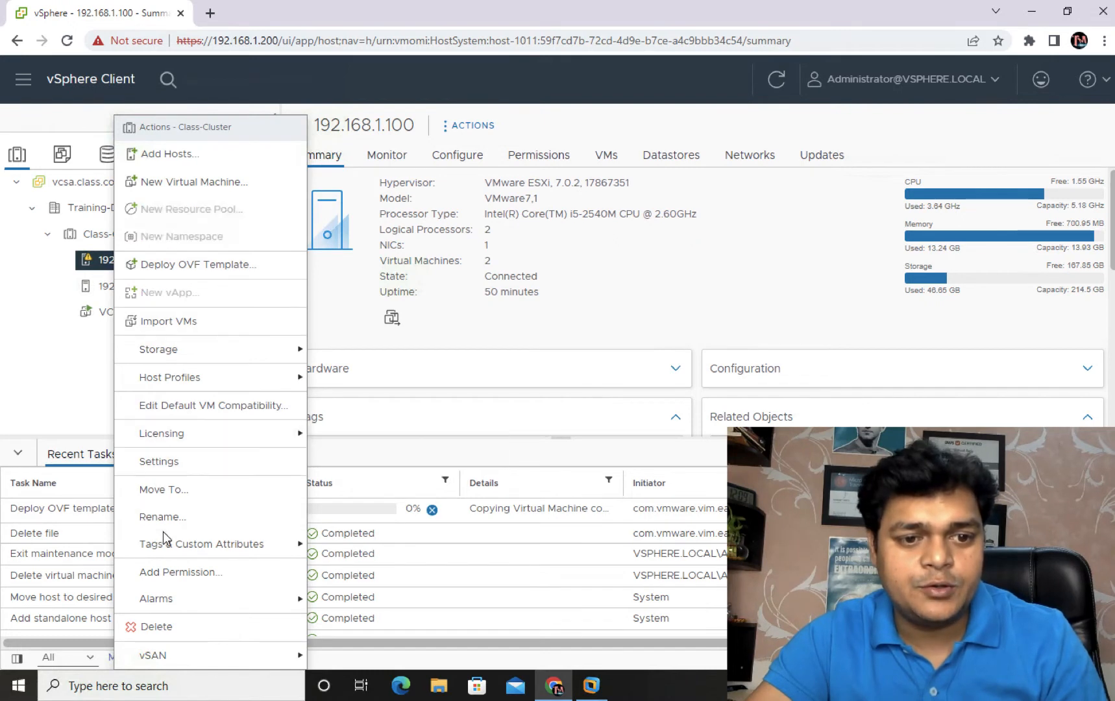
left_click(172, 462)
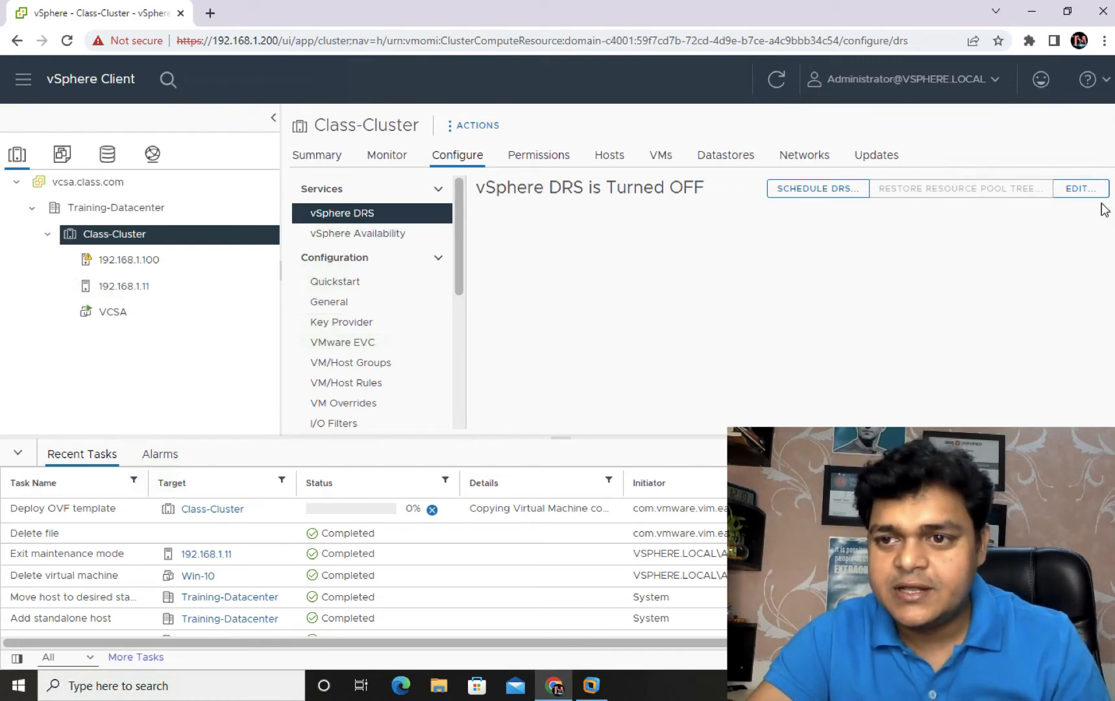
Step: Turn on vSphere DRS for Class-Cluster at the Fully Automated level and save
left_click(1079, 190)
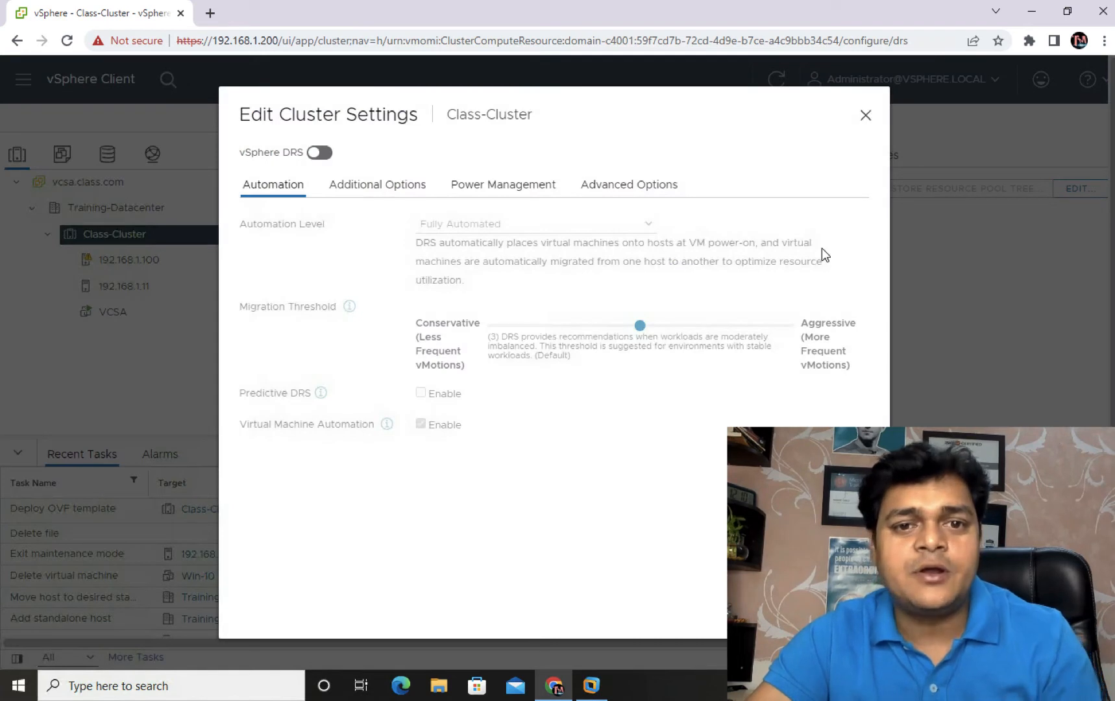
left_click(318, 154)
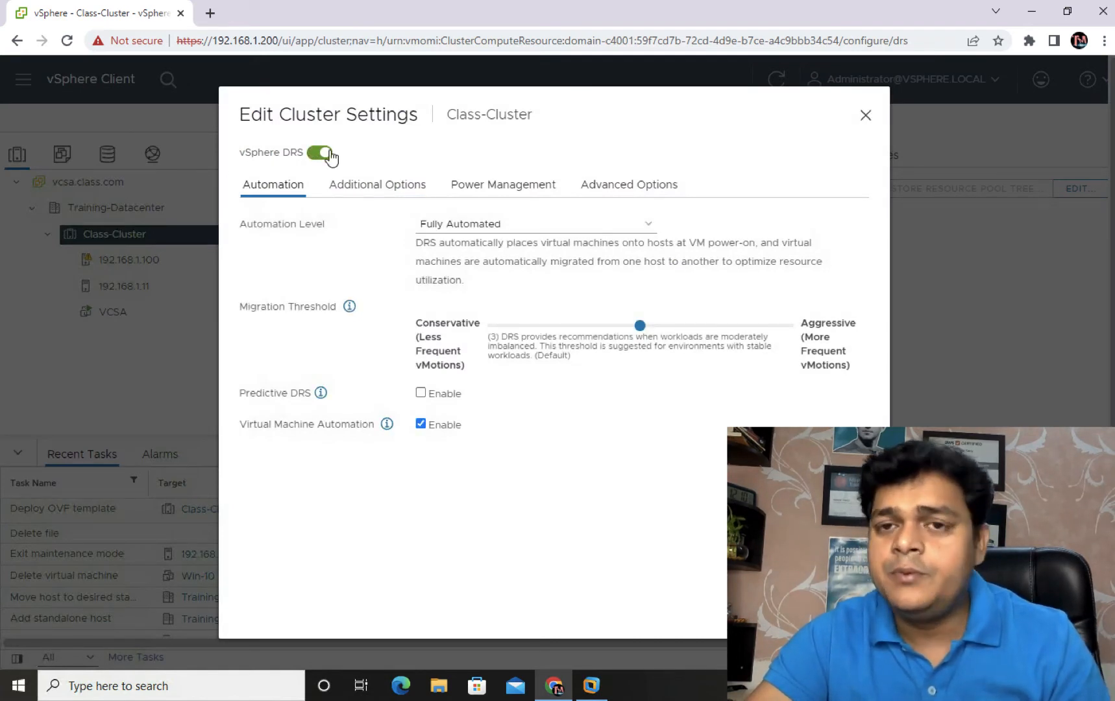
left_click(547, 230)
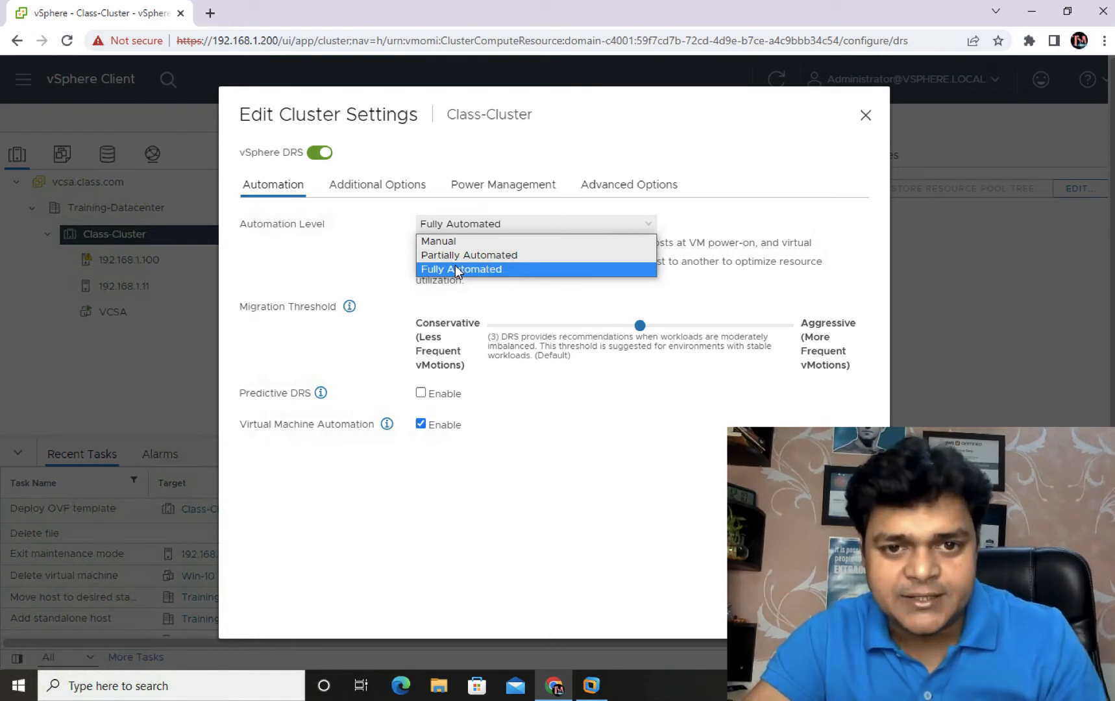
left_click(483, 268)
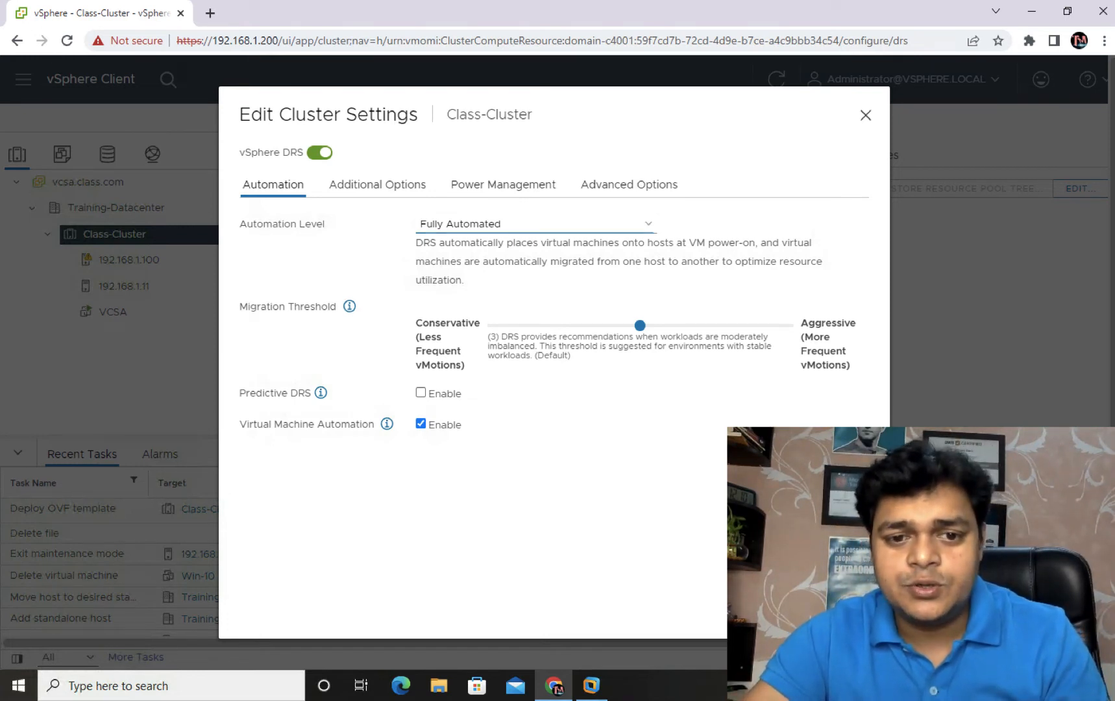
left_click(839, 605)
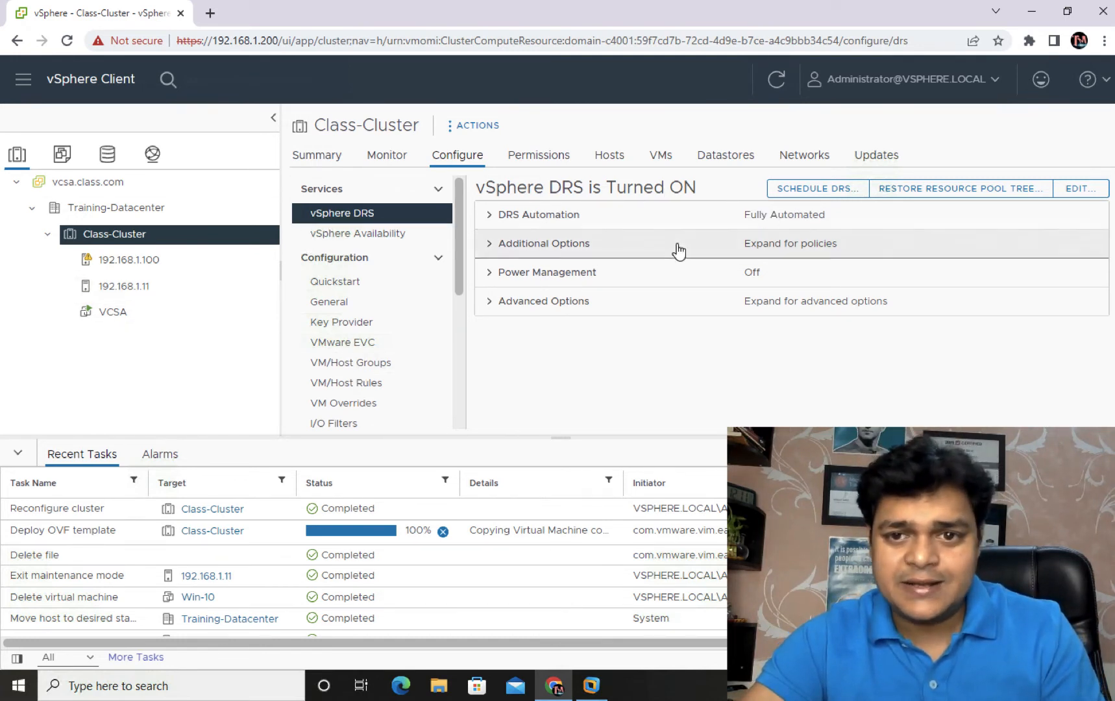
Step: List Class-Cluster's virtual machines, then the virtual machines on host 192.168.1.100
left_click(667, 159)
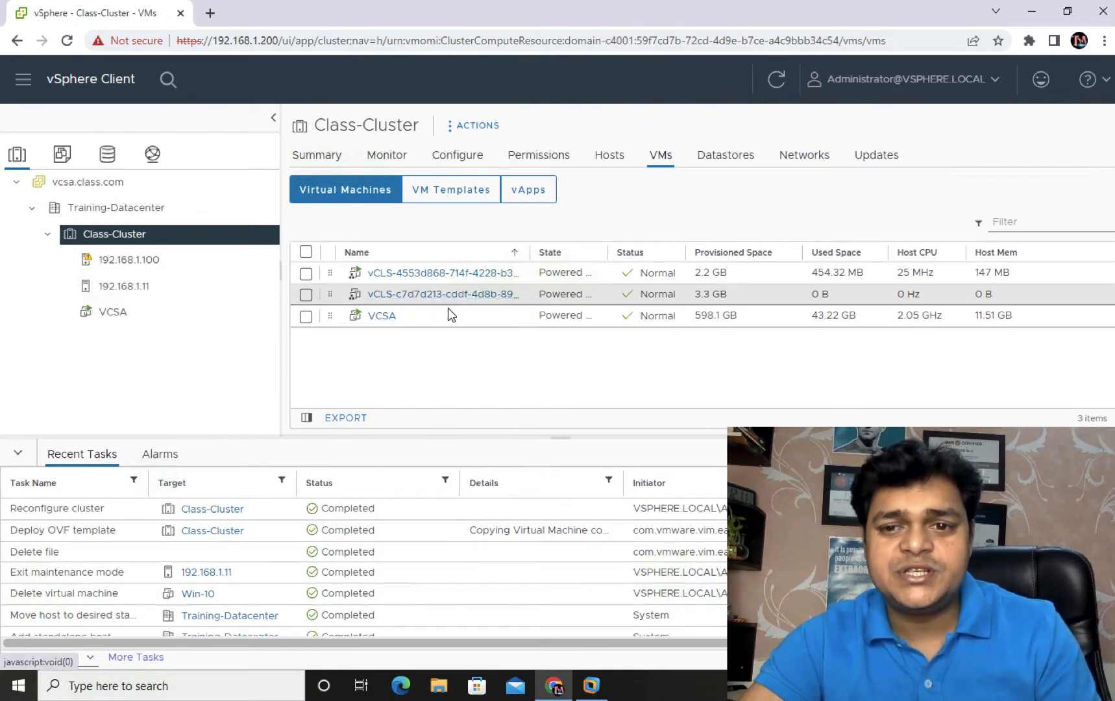
left_click(133, 260)
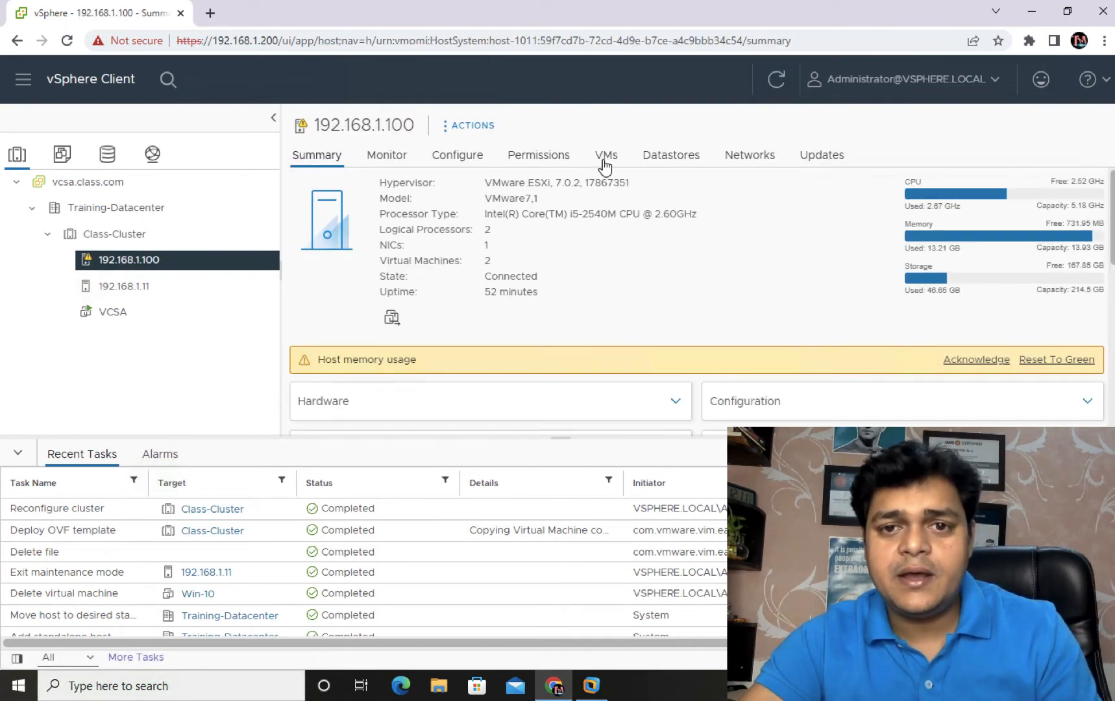
left_click(603, 160)
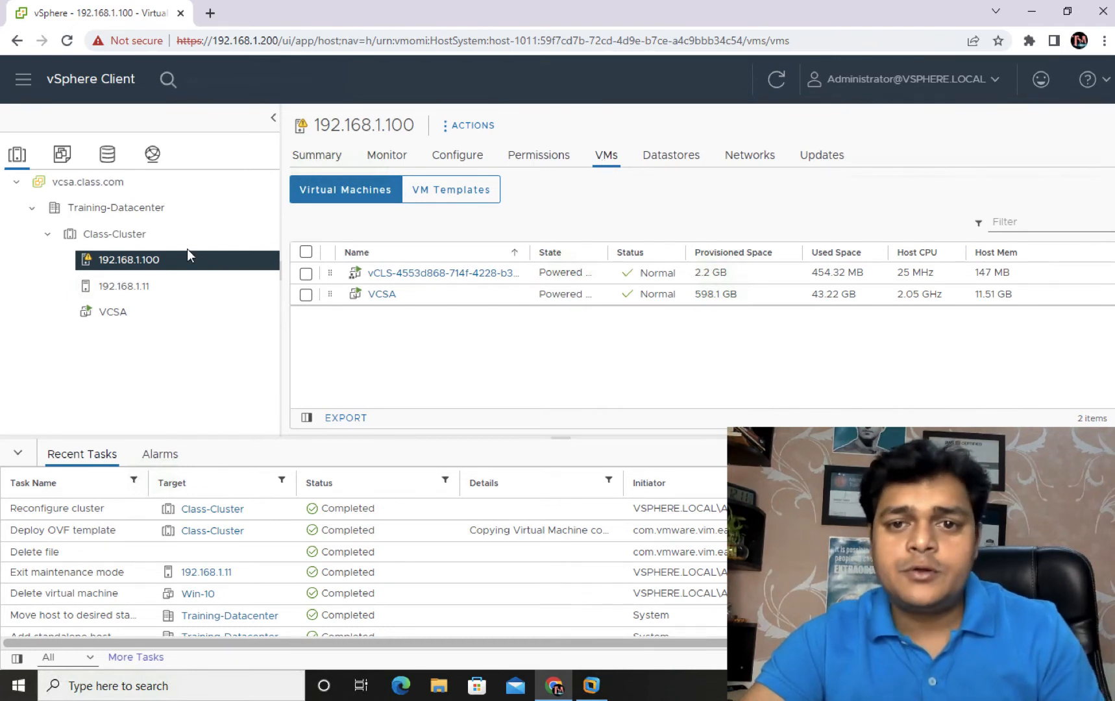
Step: Start a new virtual machine on host 192.168.1.100 and name it Win-10
right_click(122, 261)
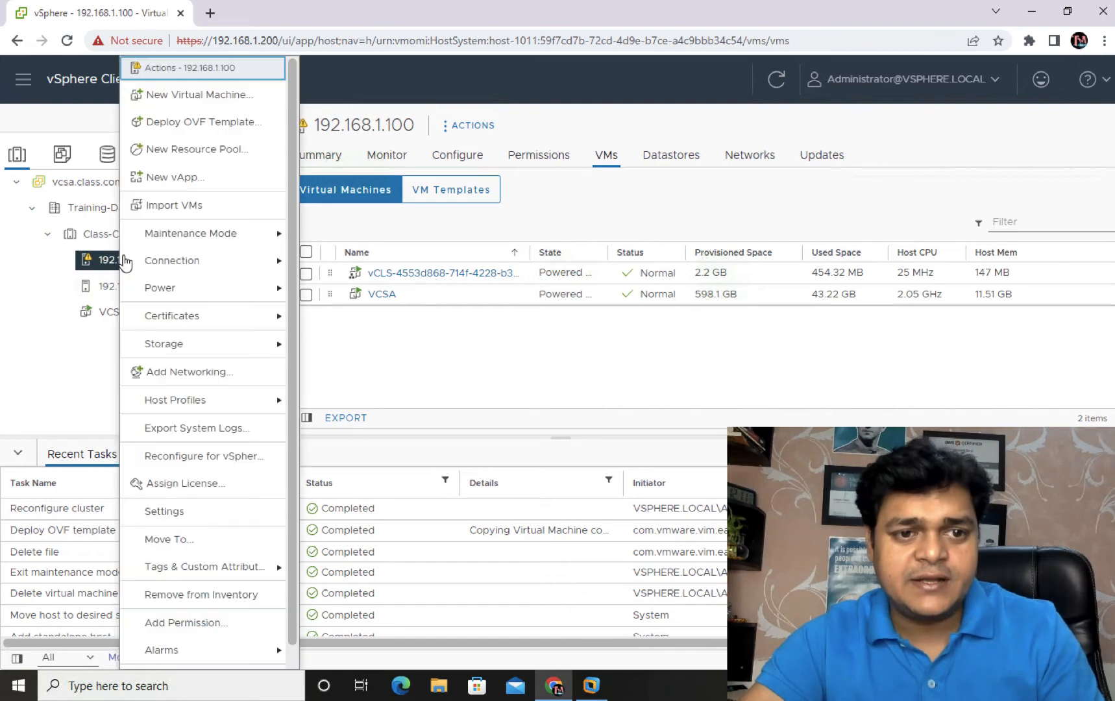
left_click(174, 94)
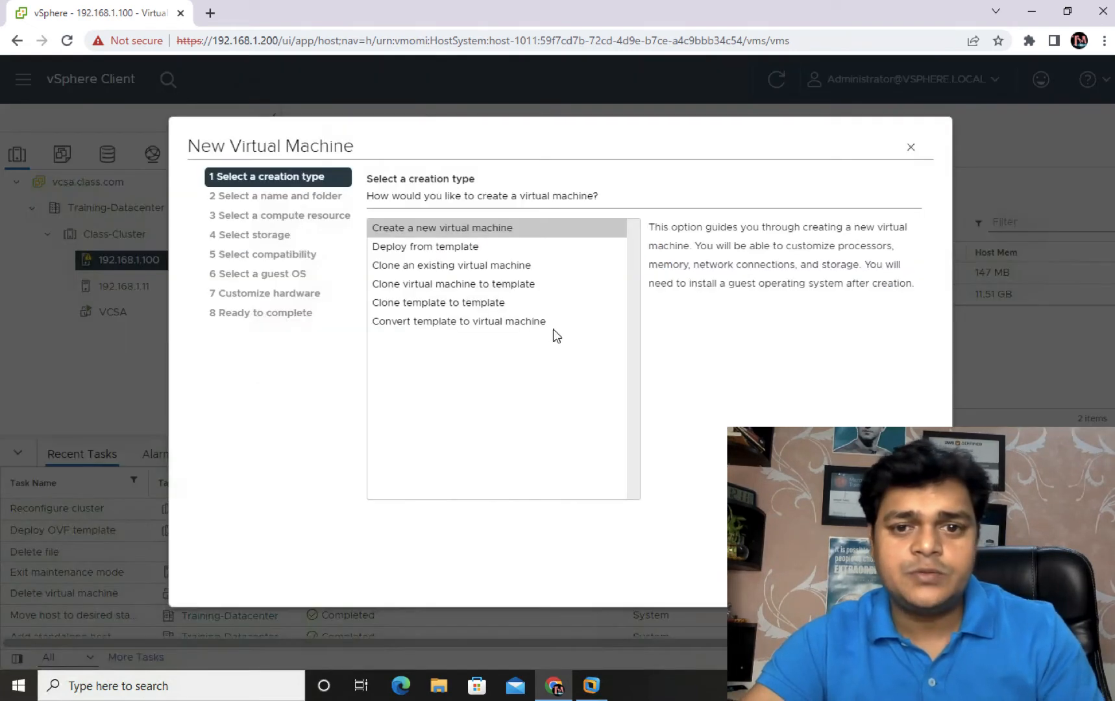
left_click(909, 574)
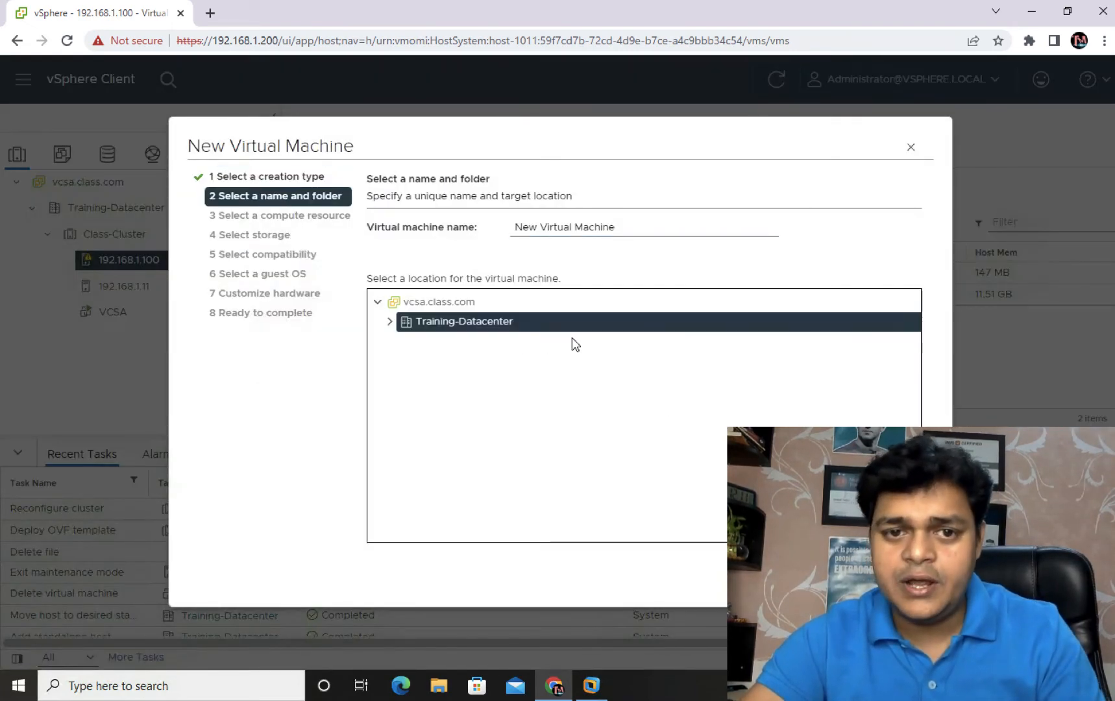
left_click_drag(616, 230, 467, 225)
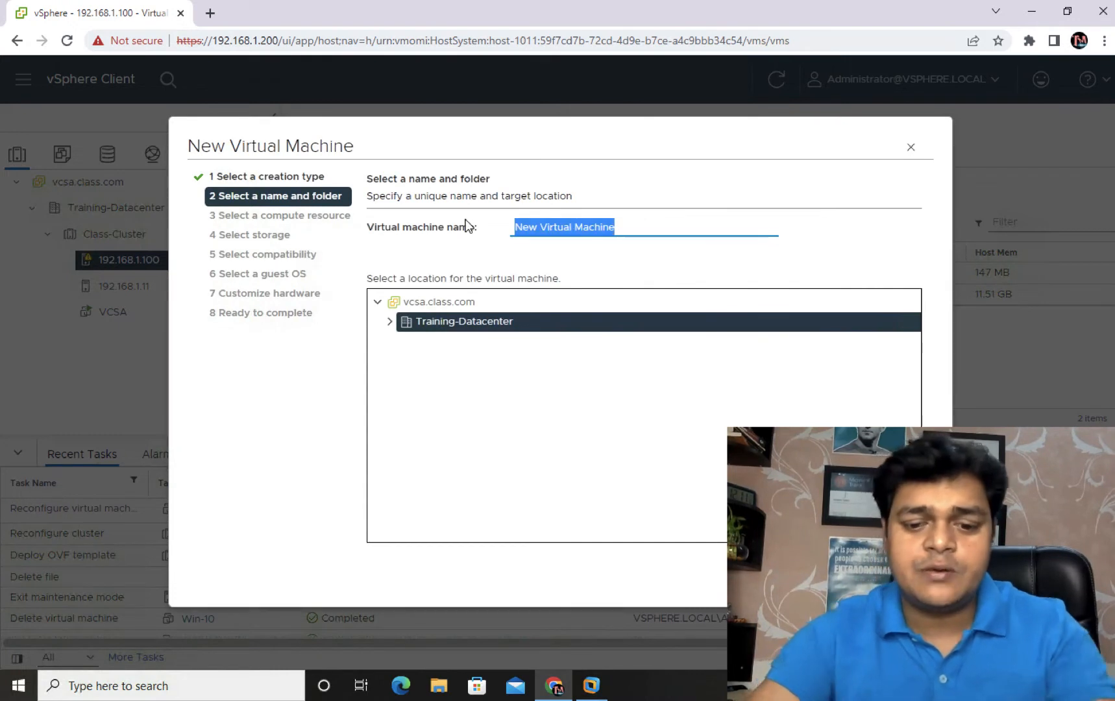
type("Win-10")
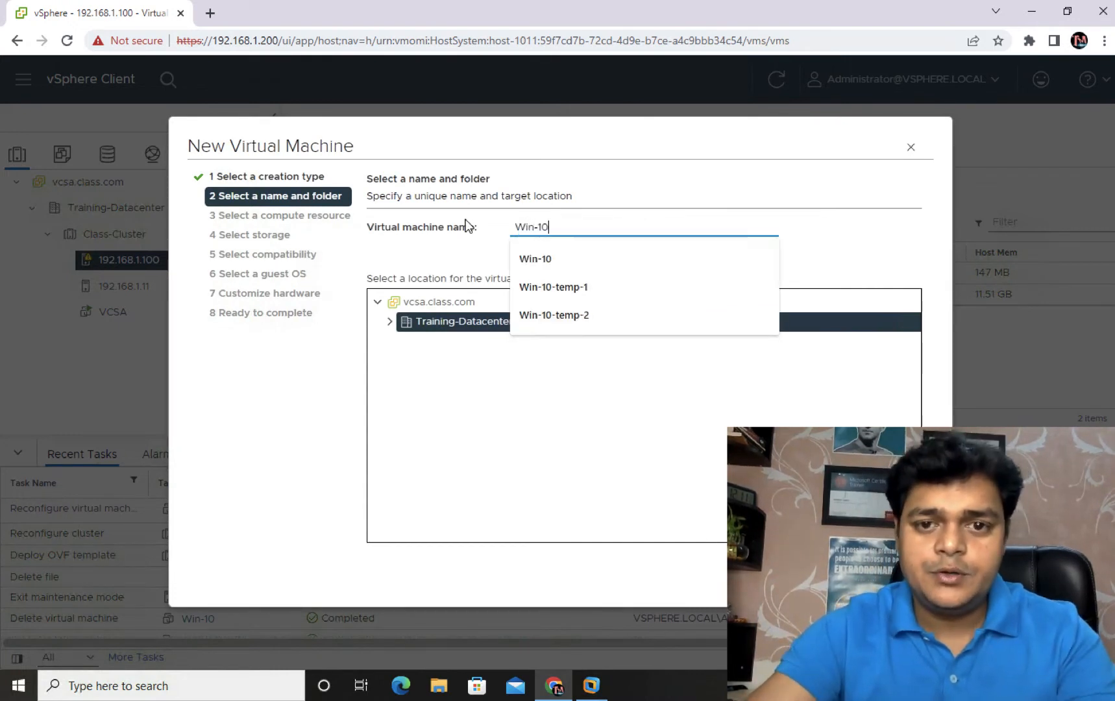
left_click(571, 259)
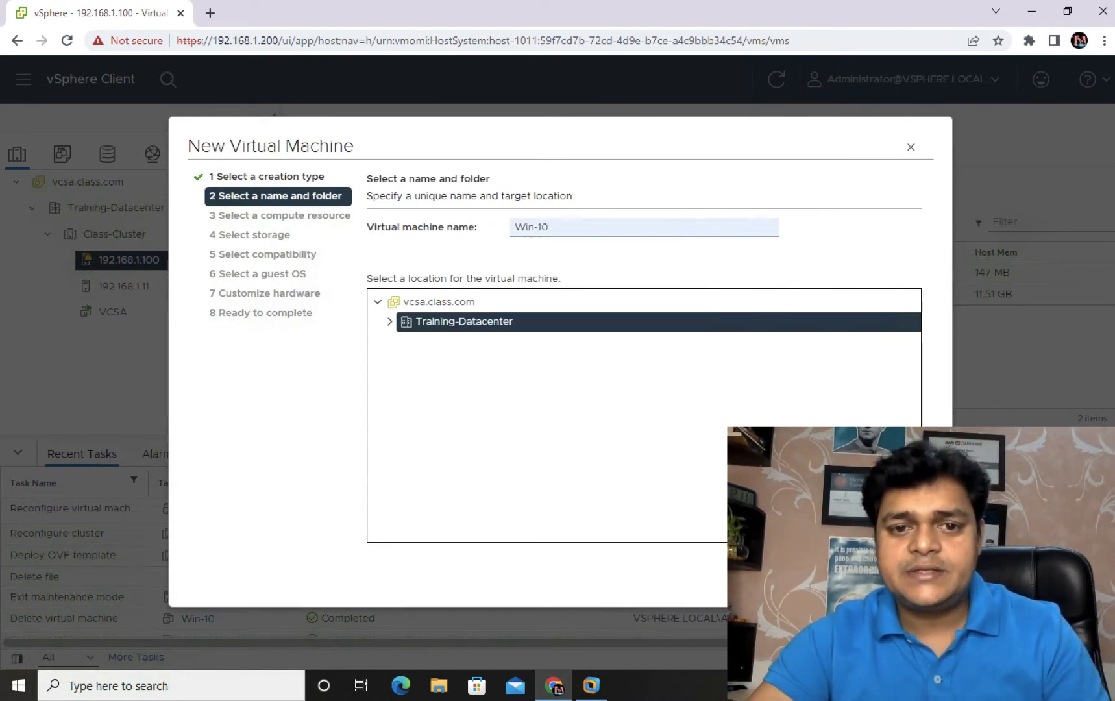
left_click(908, 574)
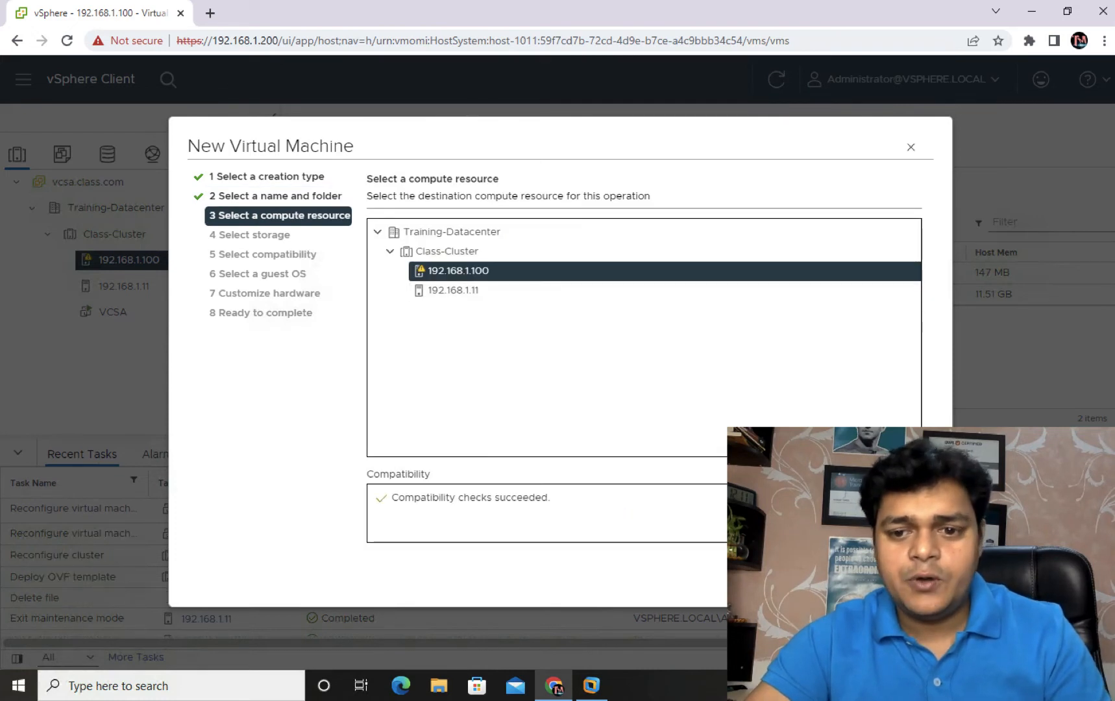
Step: Place Win-10 on 192.168.1.100 and share-storage, with ESXi 7.0 U2 compatibility and a Windows Server 2012 (64-bit) guest
left_click(909, 574)
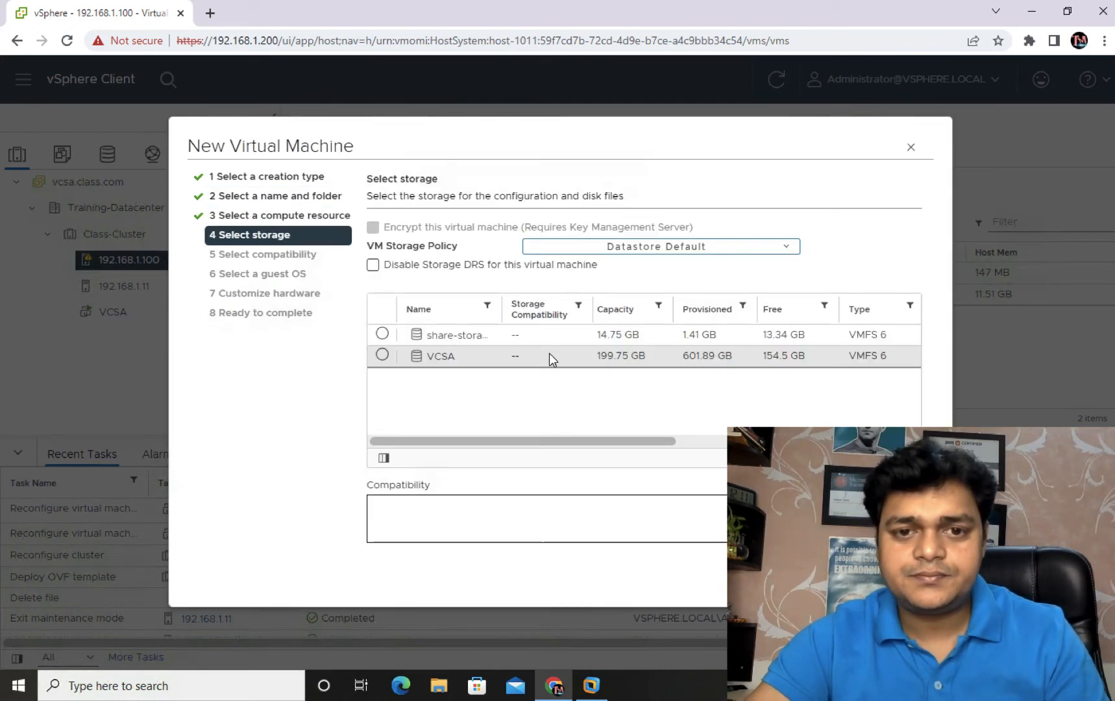
left_click(382, 334)
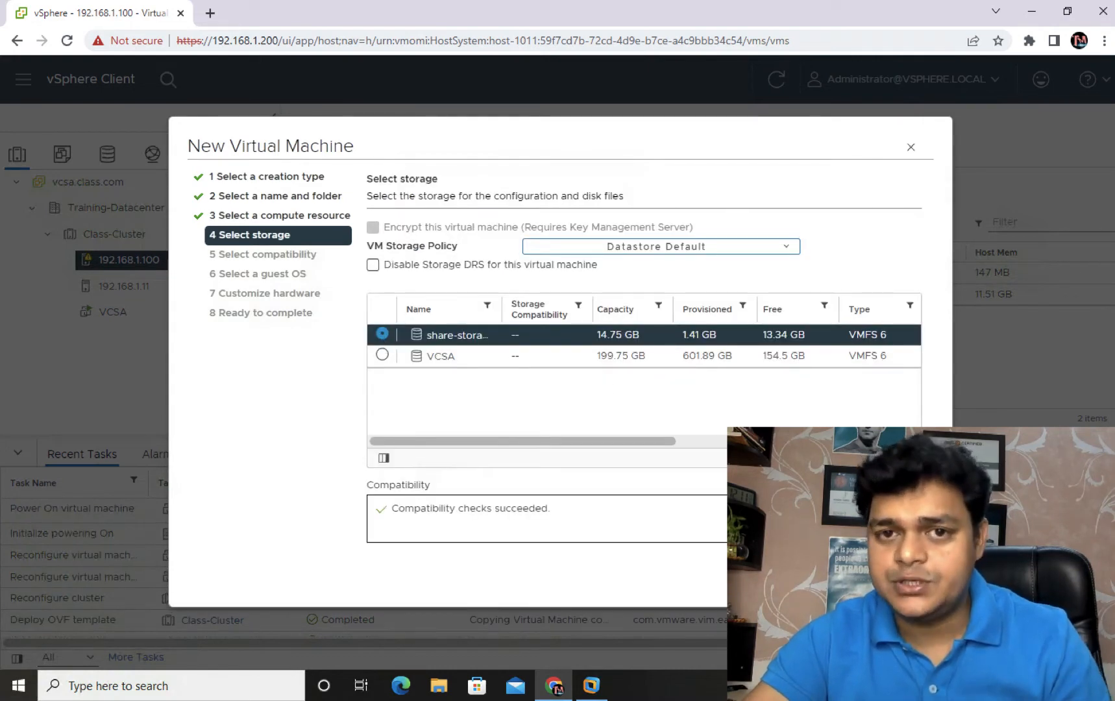
left_click(909, 574)
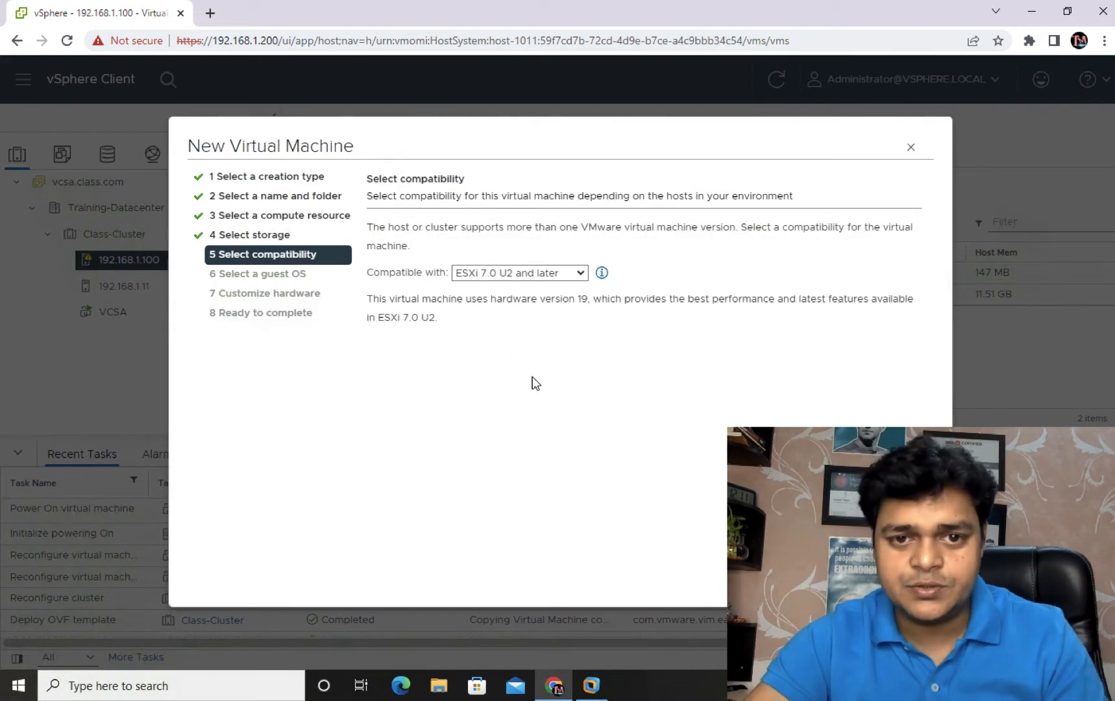
left_click(909, 574)
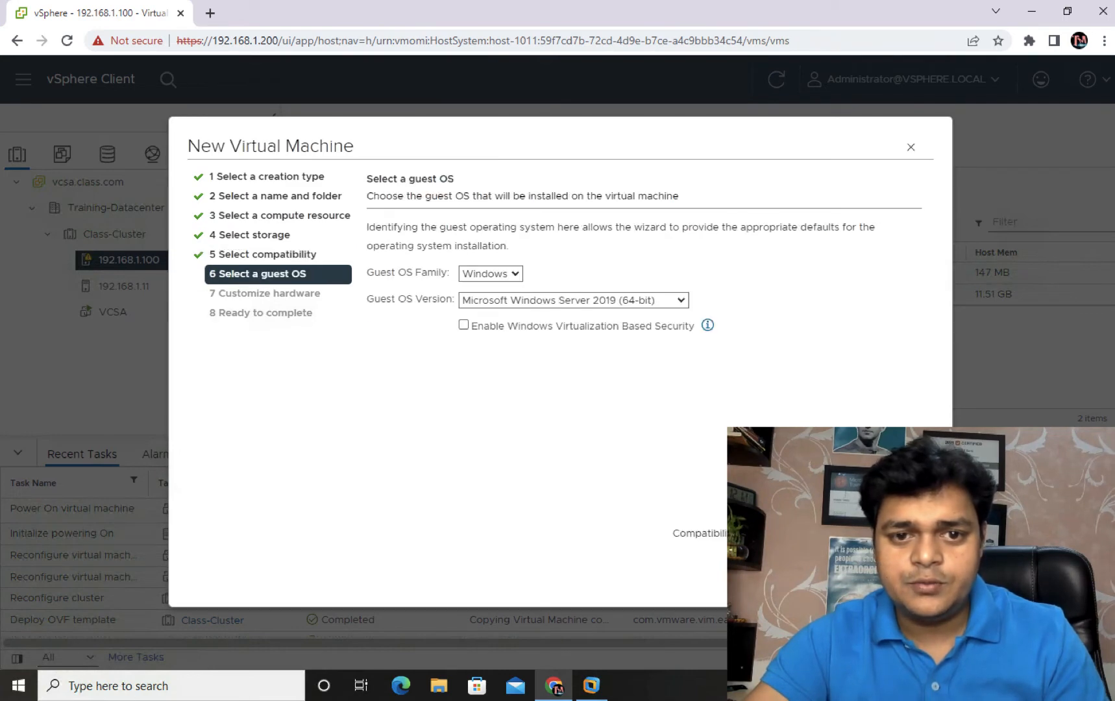
left_click(580, 300)
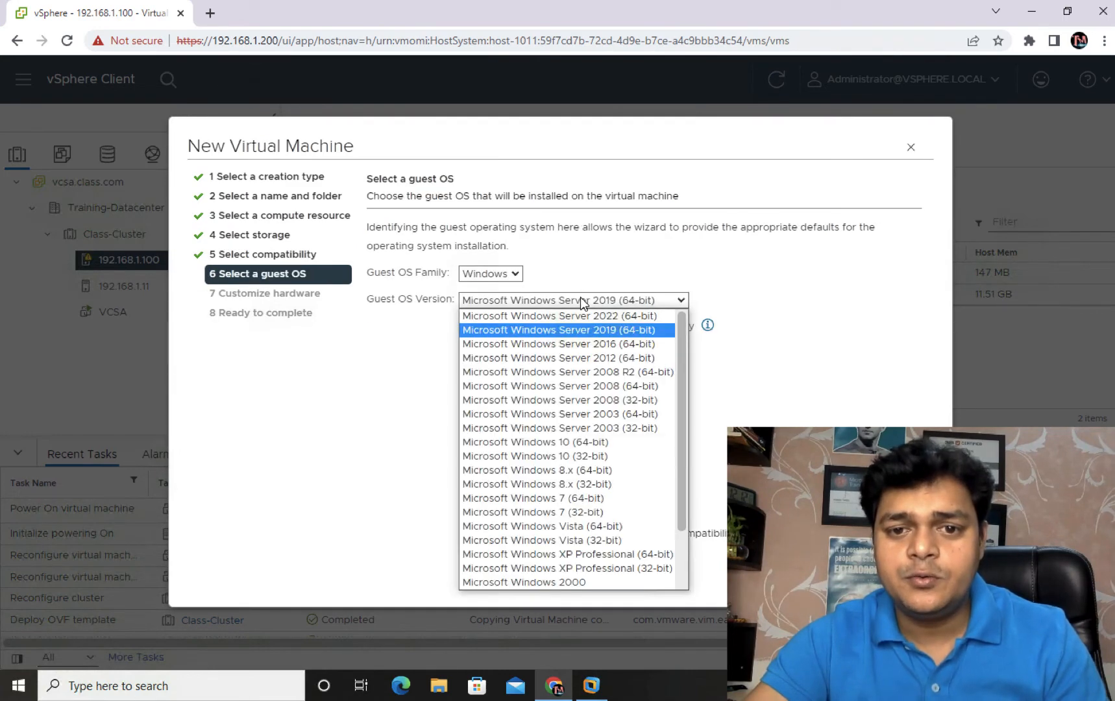
left_click(631, 358)
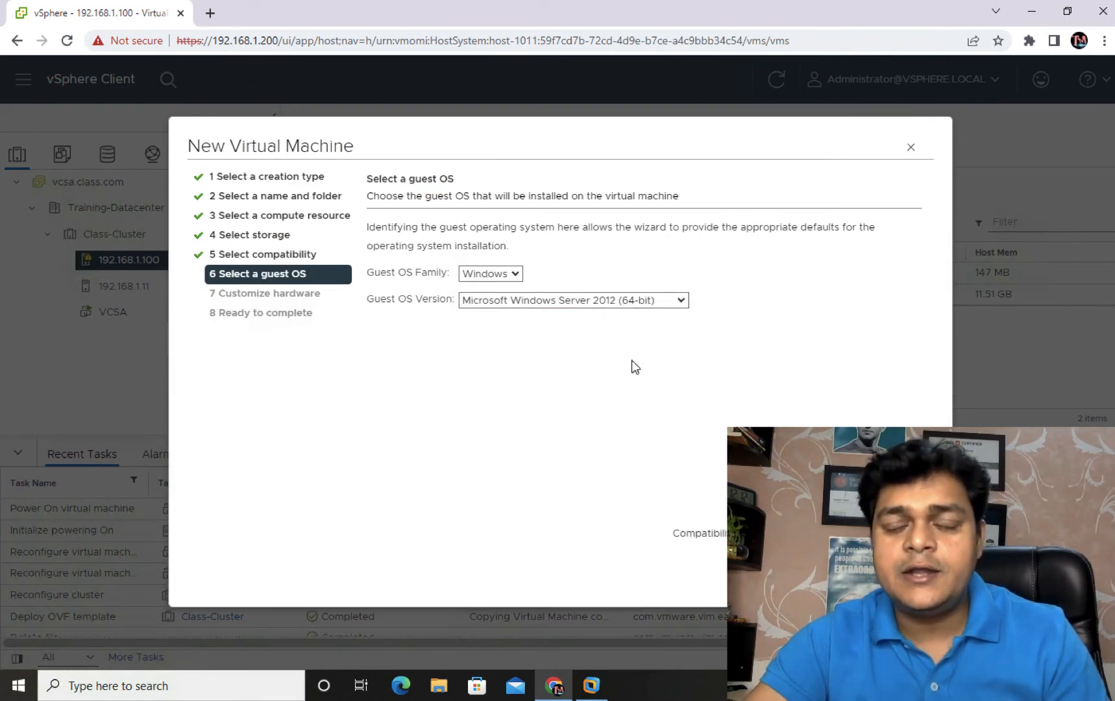
left_click(908, 574)
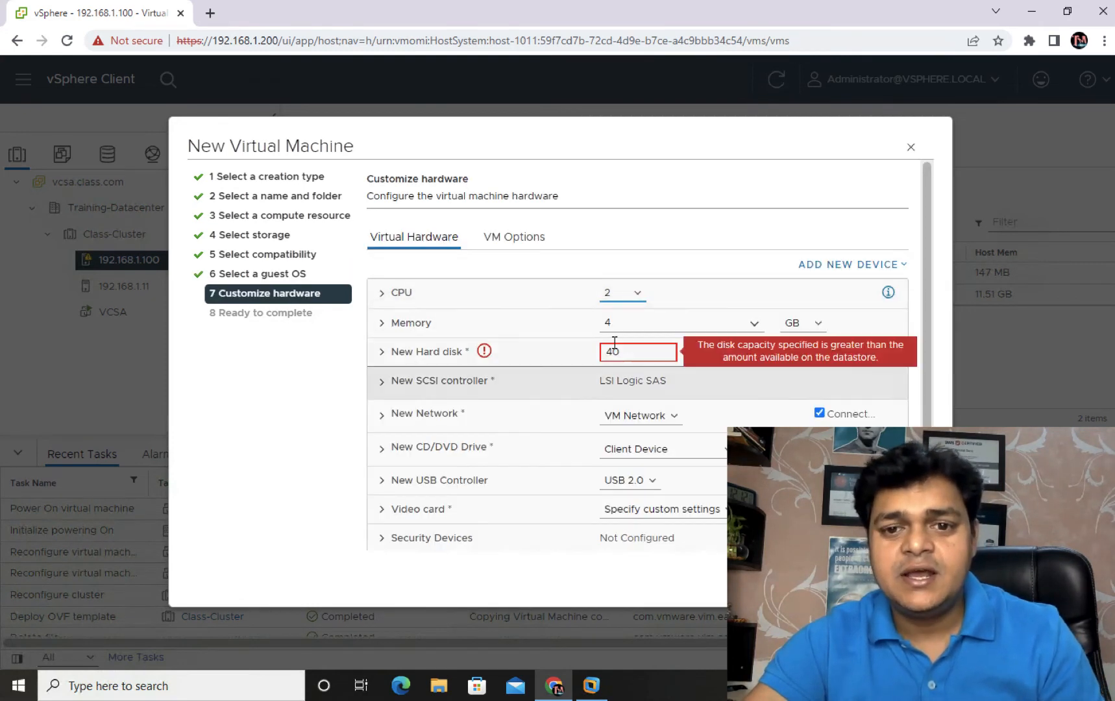
Step: Set the new VM's memory to 2 GB
left_click(571, 353)
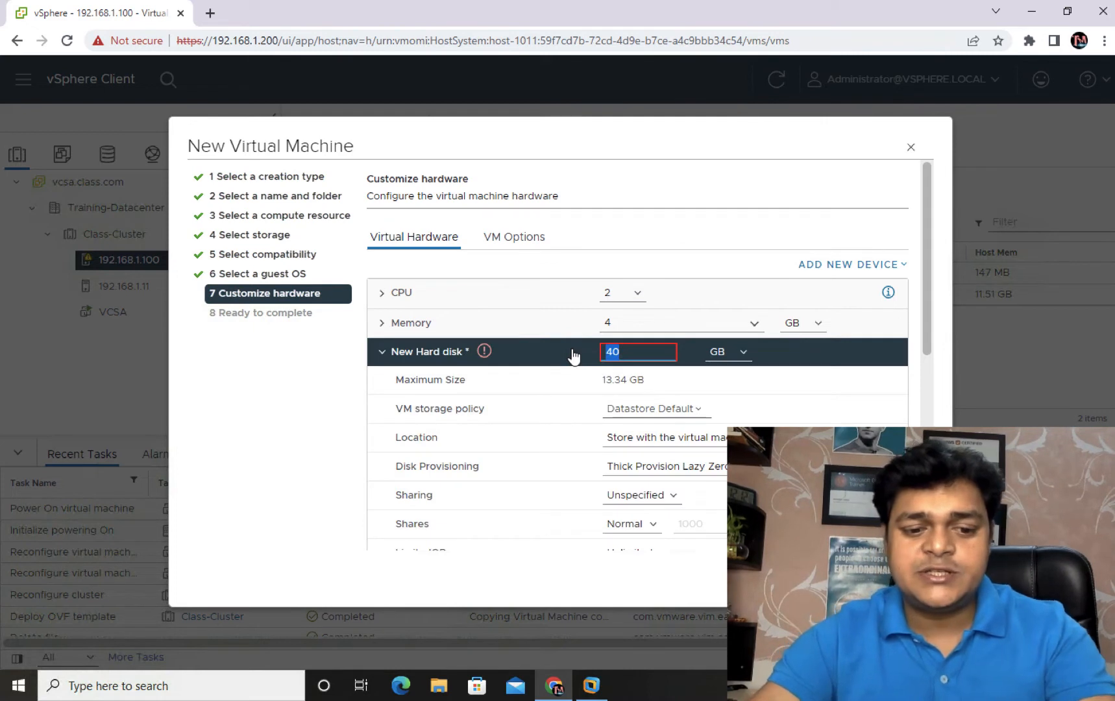
type("10")
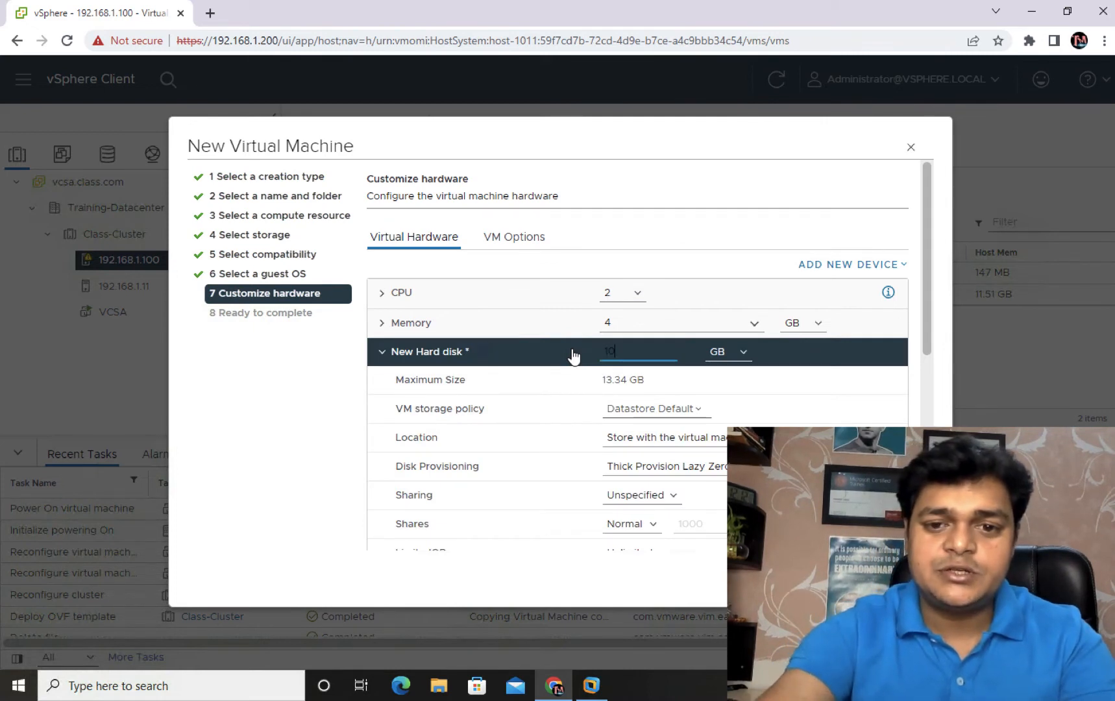
left_click(610, 323)
type("2")
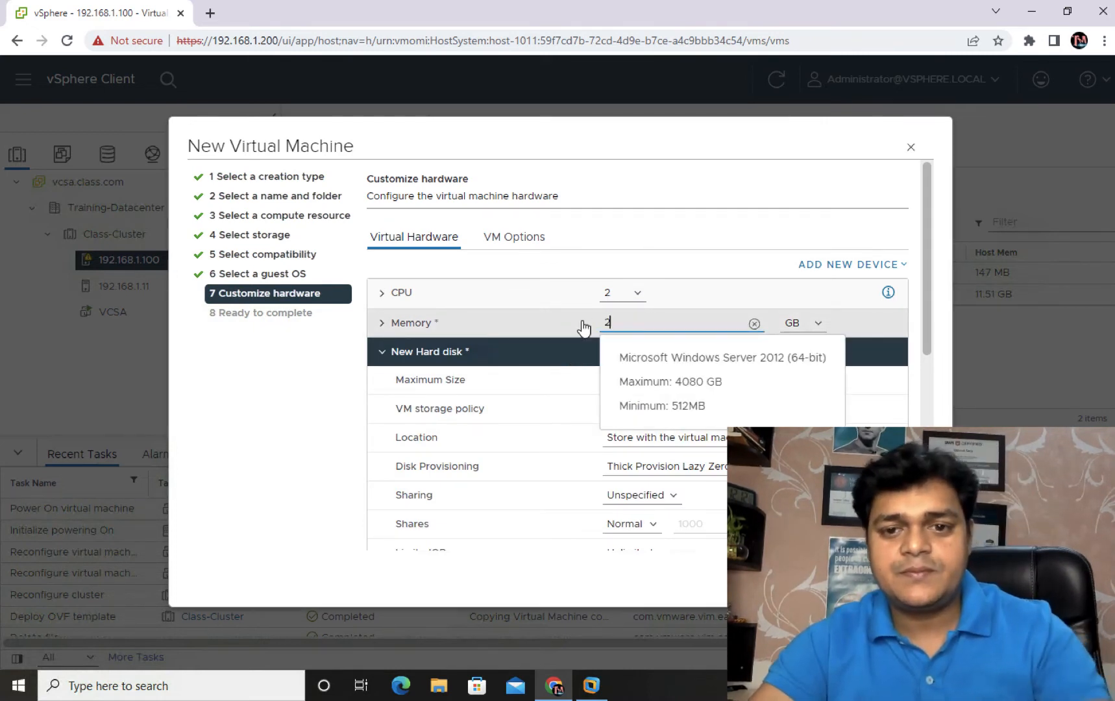
left_click(807, 235)
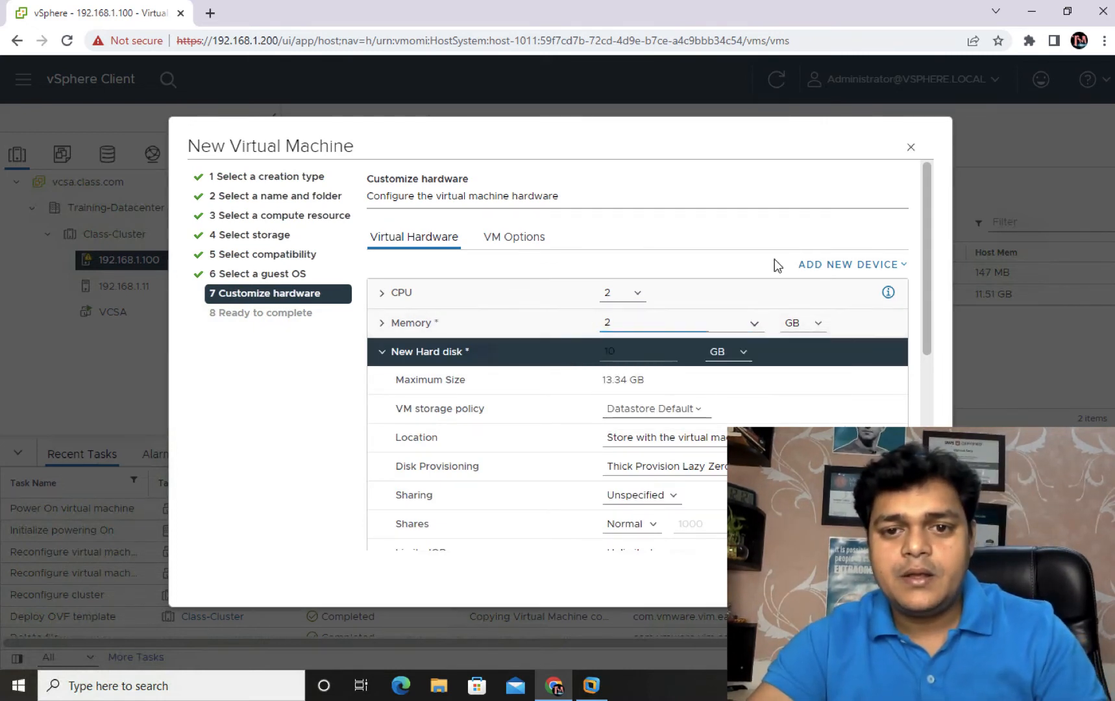
Step: Make the hard disk 8 GB with Thin Provision and finish creating the VM
left_click(641, 356)
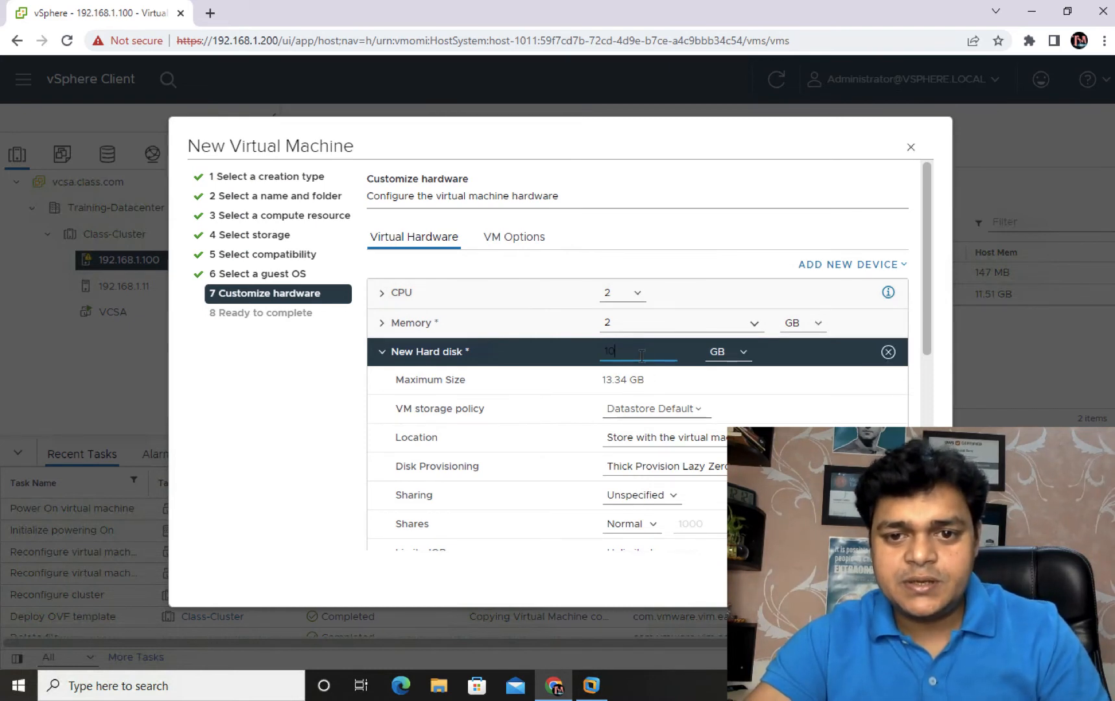
key("BackSpace")
type("8")
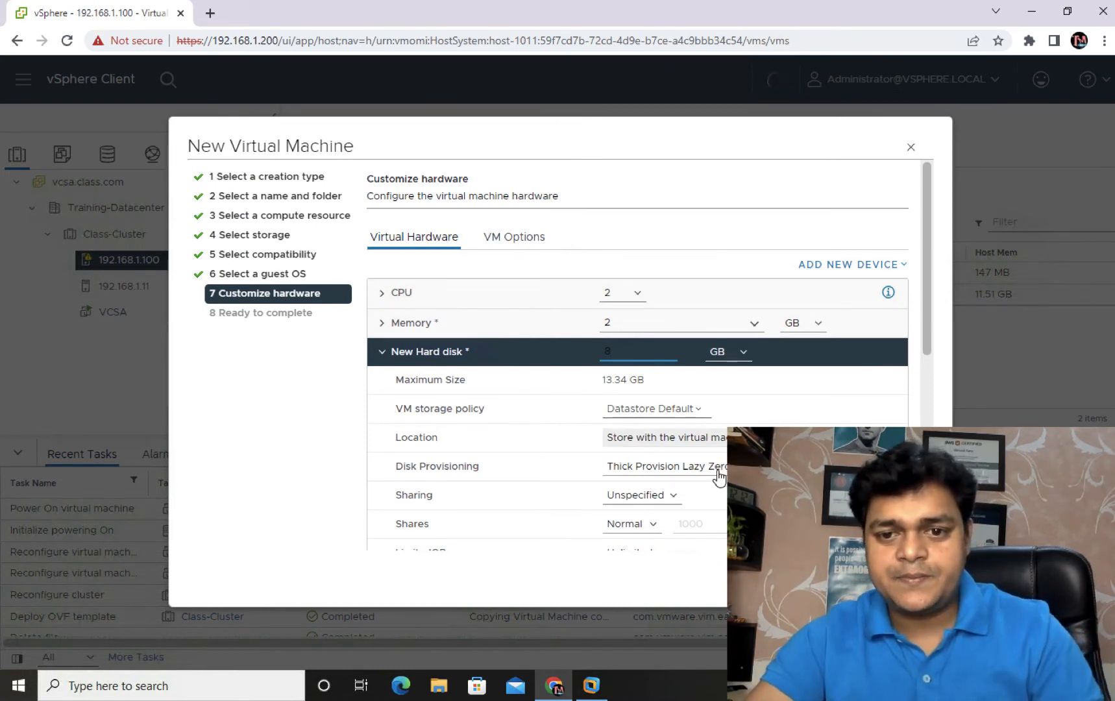
left_click(668, 467)
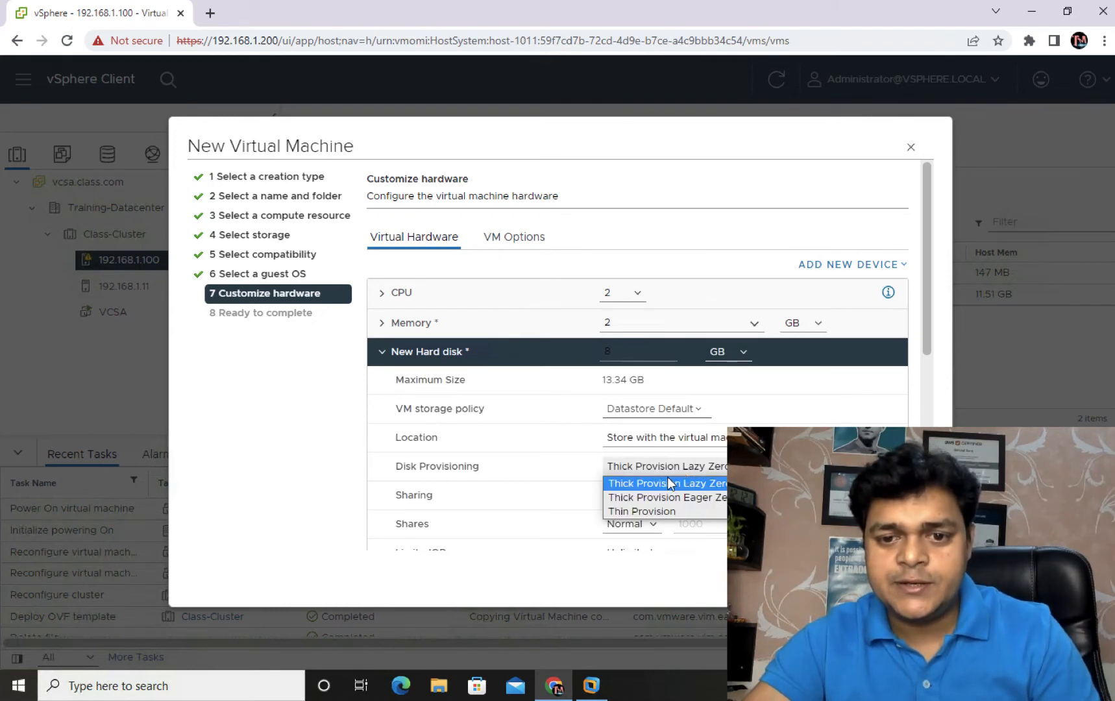
left_click(635, 510)
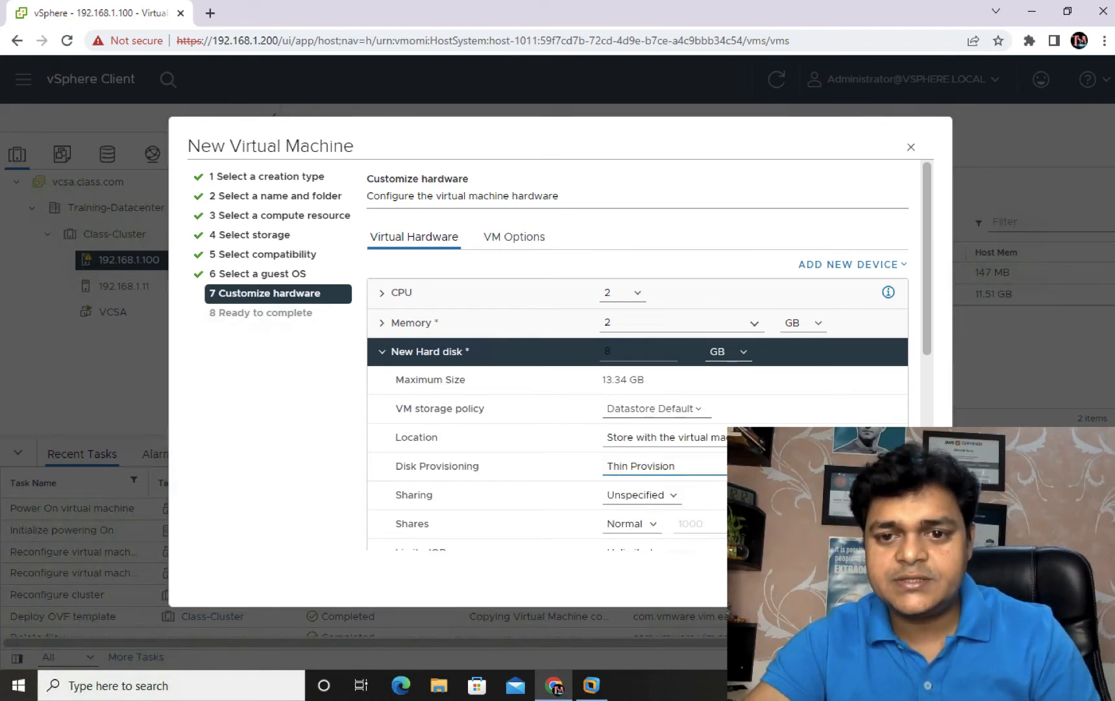
left_click(907, 577)
left_click(906, 576)
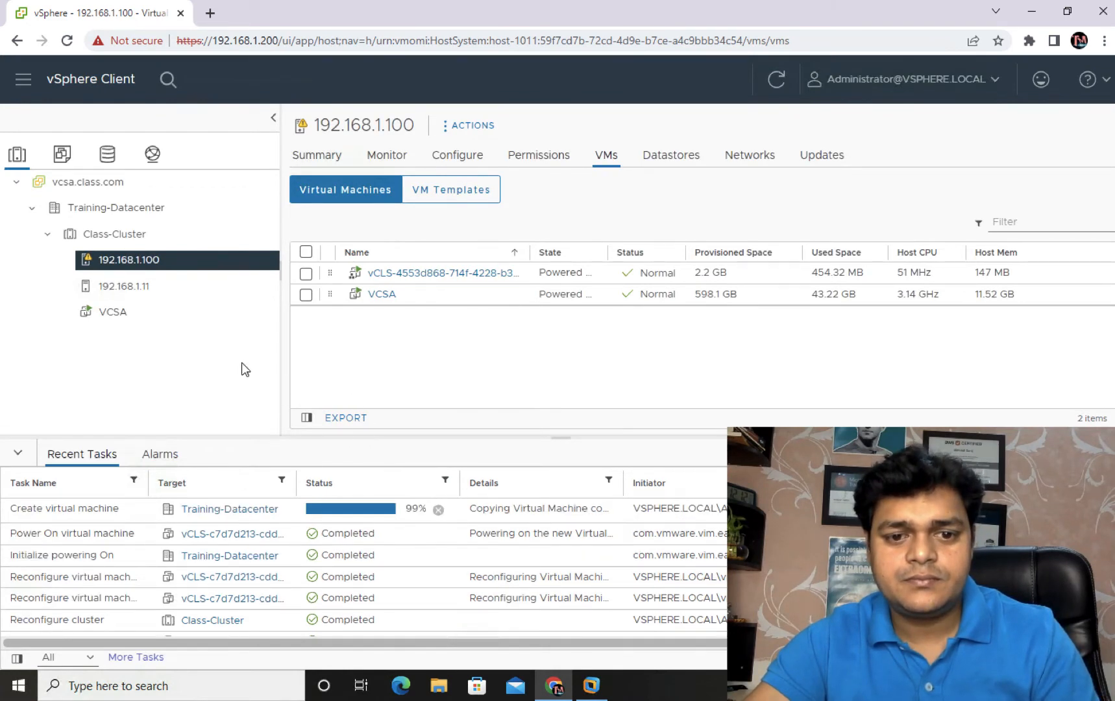
Step: Start another new virtual machine on host 192.168.1.100 named Win-7
right_click(127, 266)
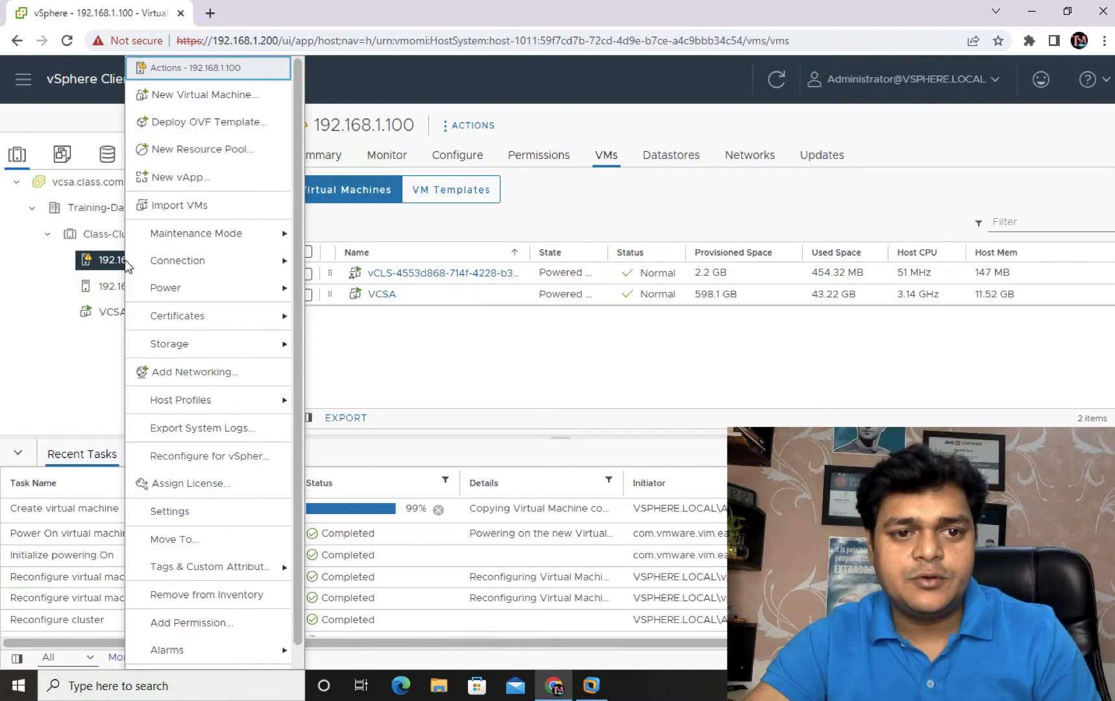
left_click(179, 94)
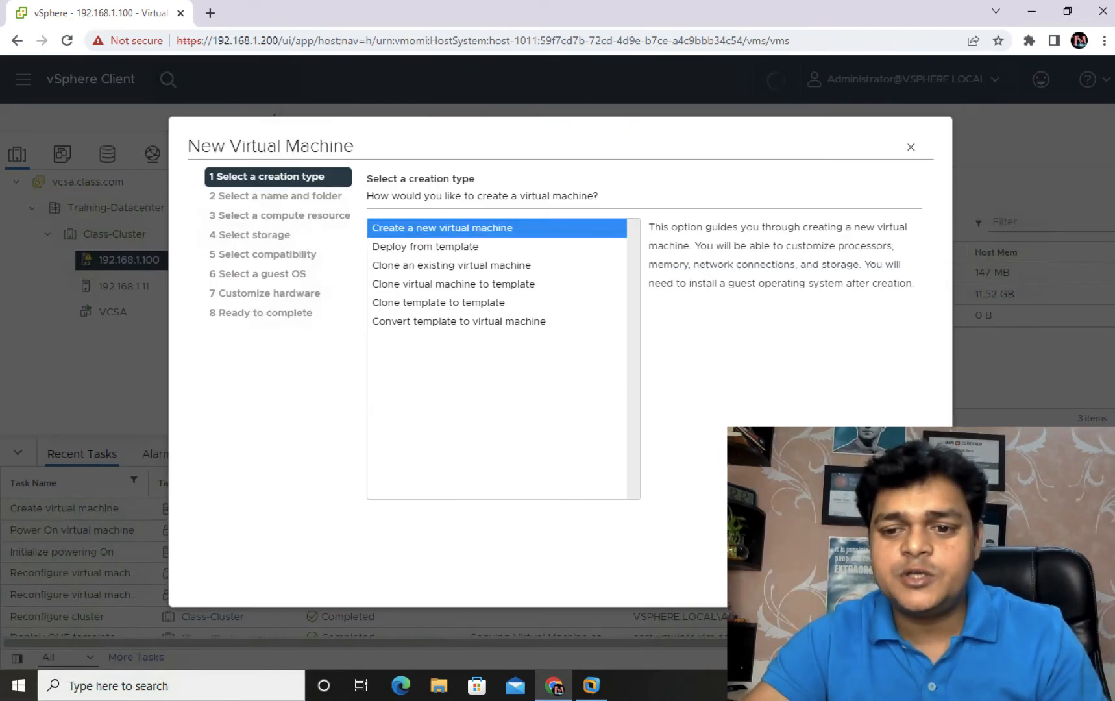
left_click(907, 581)
left_click_drag(623, 225, 462, 239)
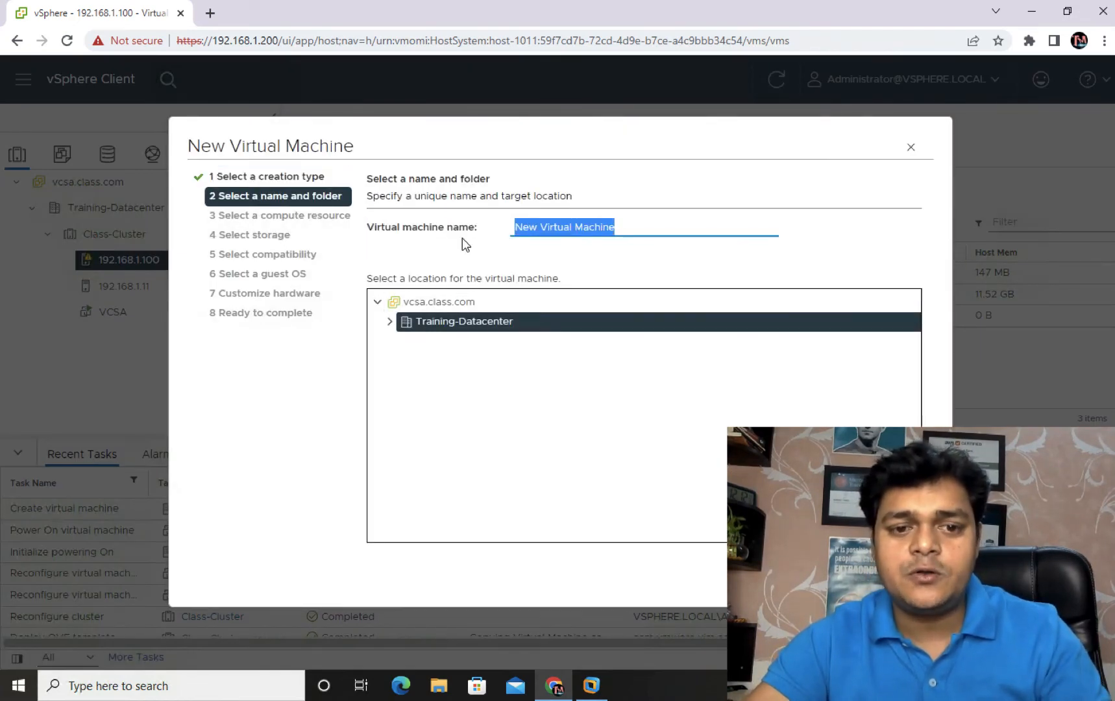
type("Win-")
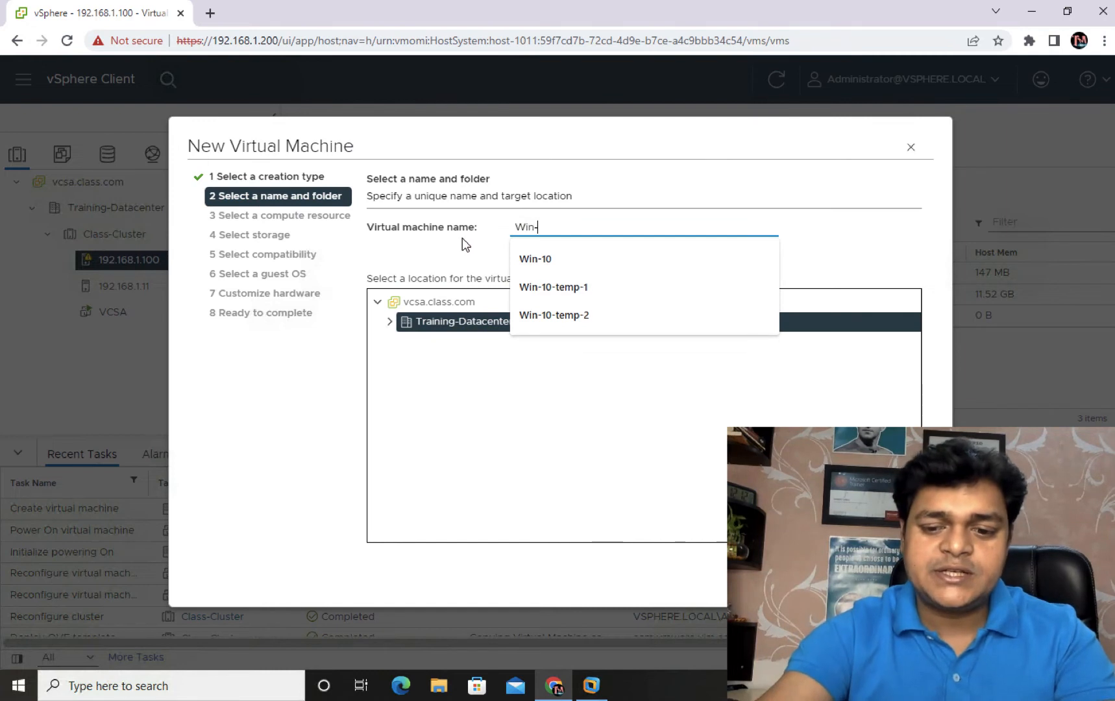
type("7")
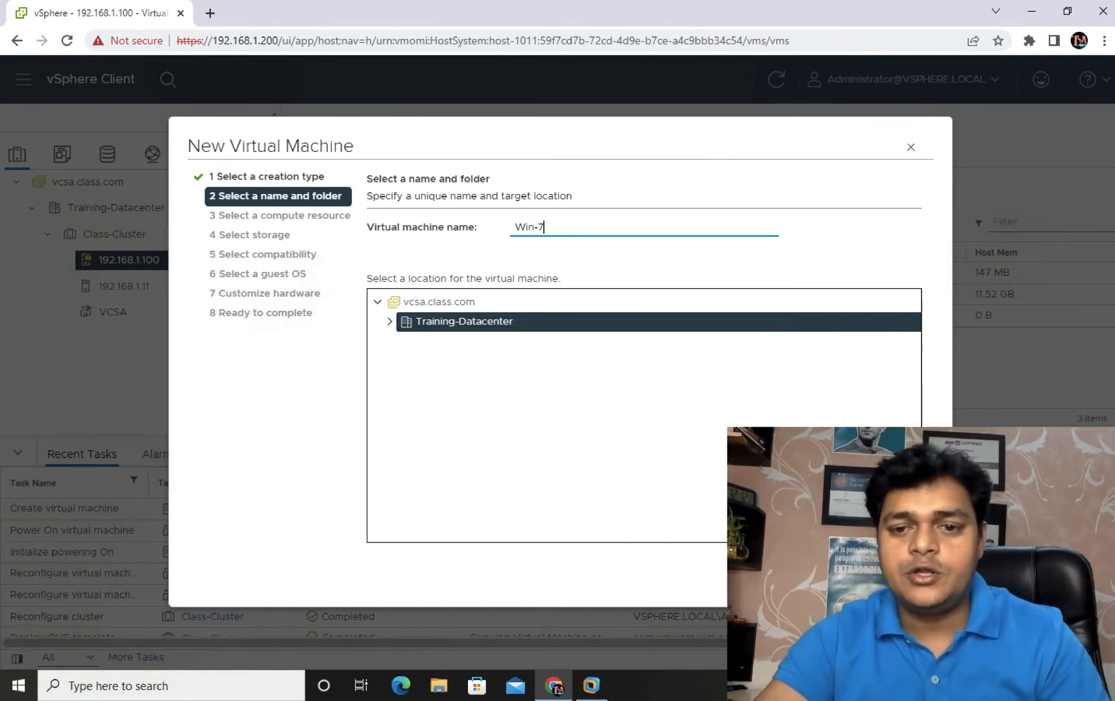
left_click(907, 581)
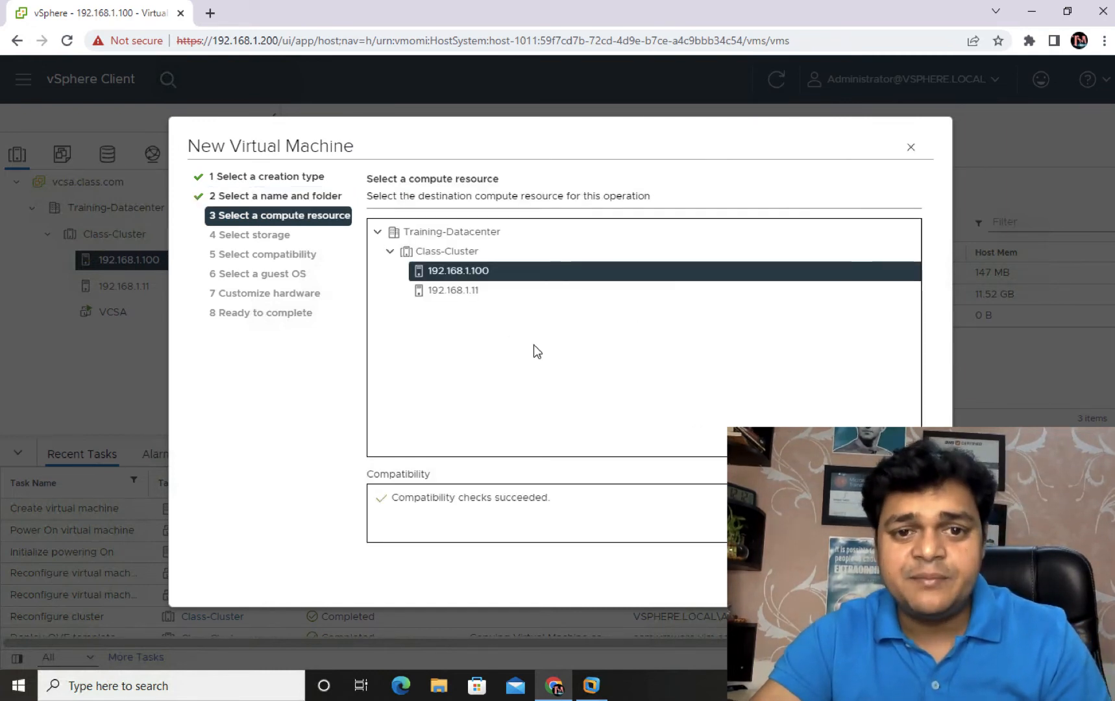
Step: Keep host 192.168.1.100, share-storage and ESXi 7.0 U2, and choose a Windows Server 2012 (64-bit) guest
left_click(907, 580)
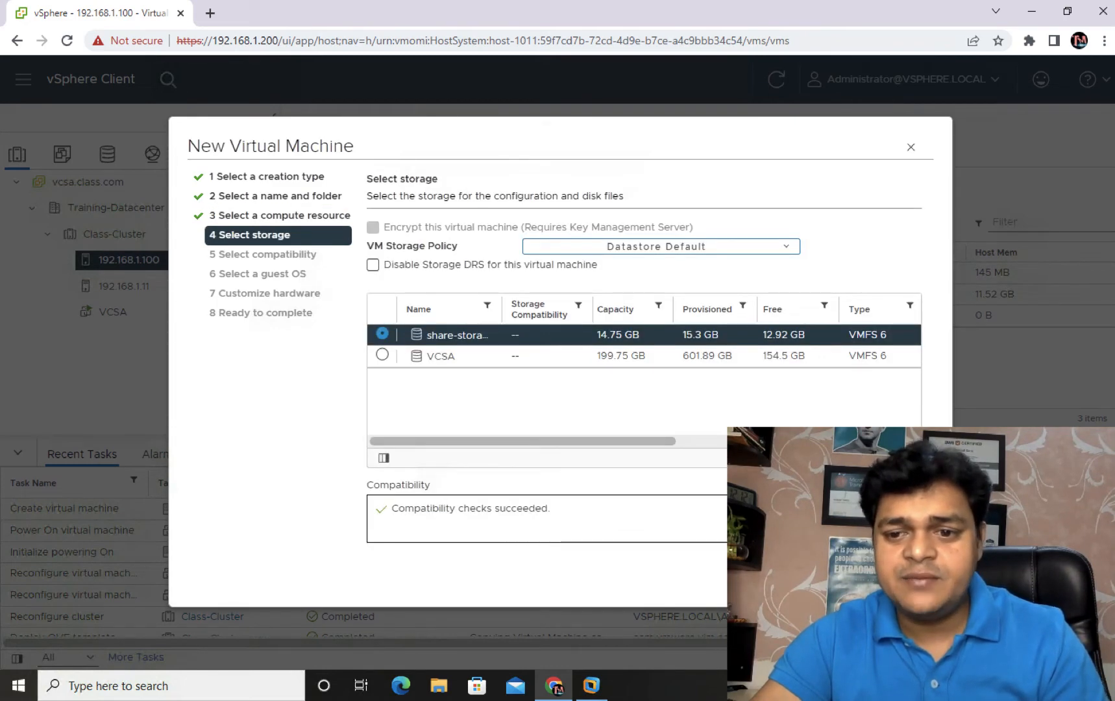
left_click(907, 581)
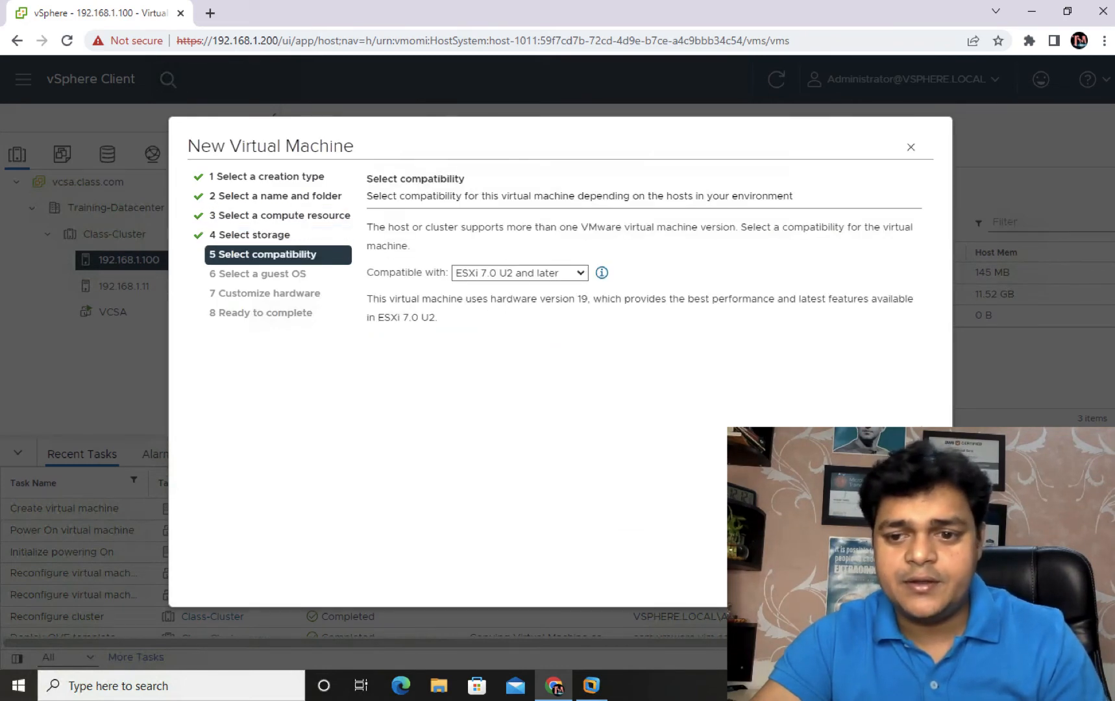
left_click(907, 581)
left_click(605, 305)
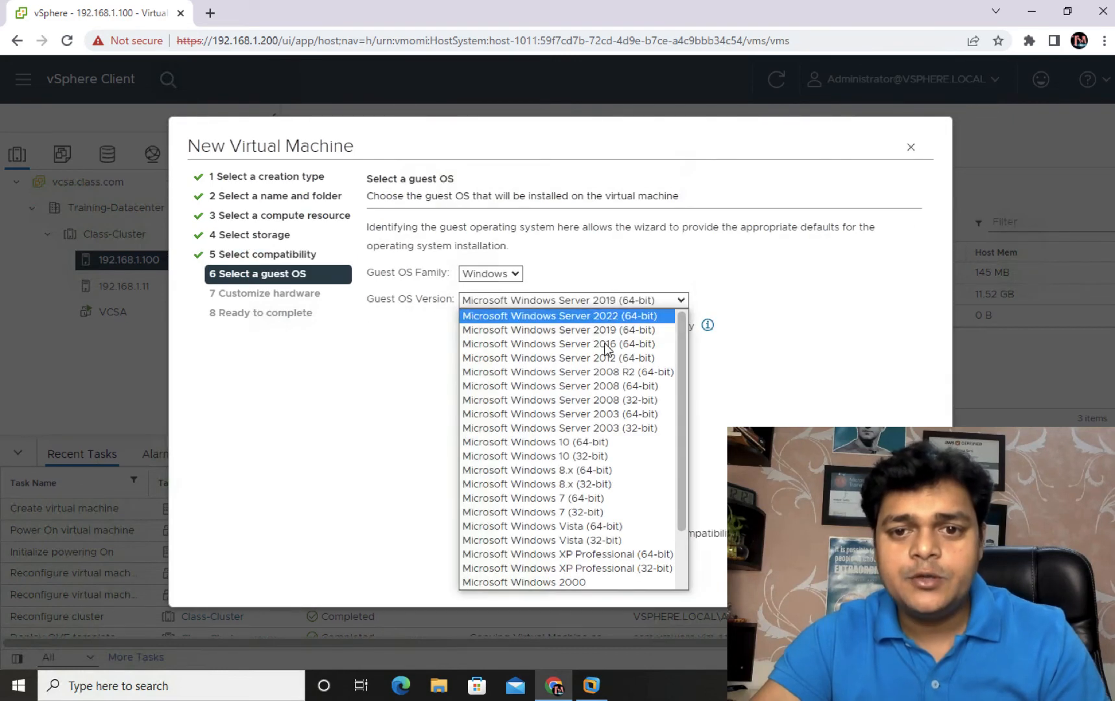
left_click(622, 357)
left_click(907, 581)
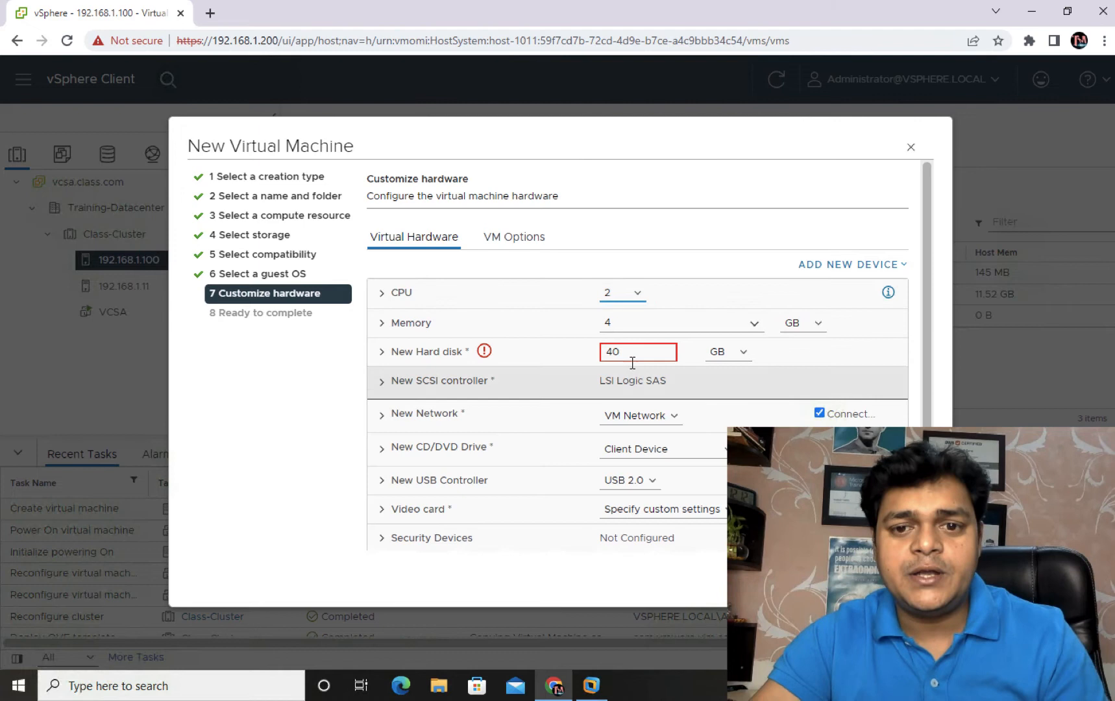
Step: Configure Win-7 with an 8 GB Thin Provision hard disk and 2 GB memory, and complete the wizard
left_click(557, 352)
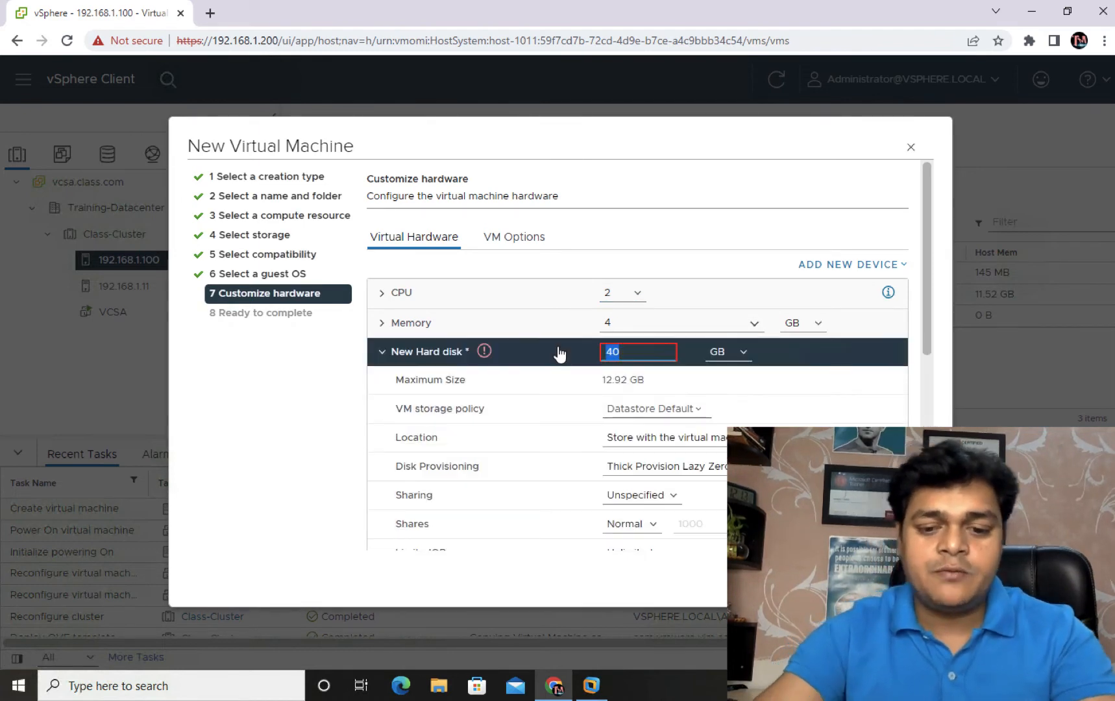
type("8")
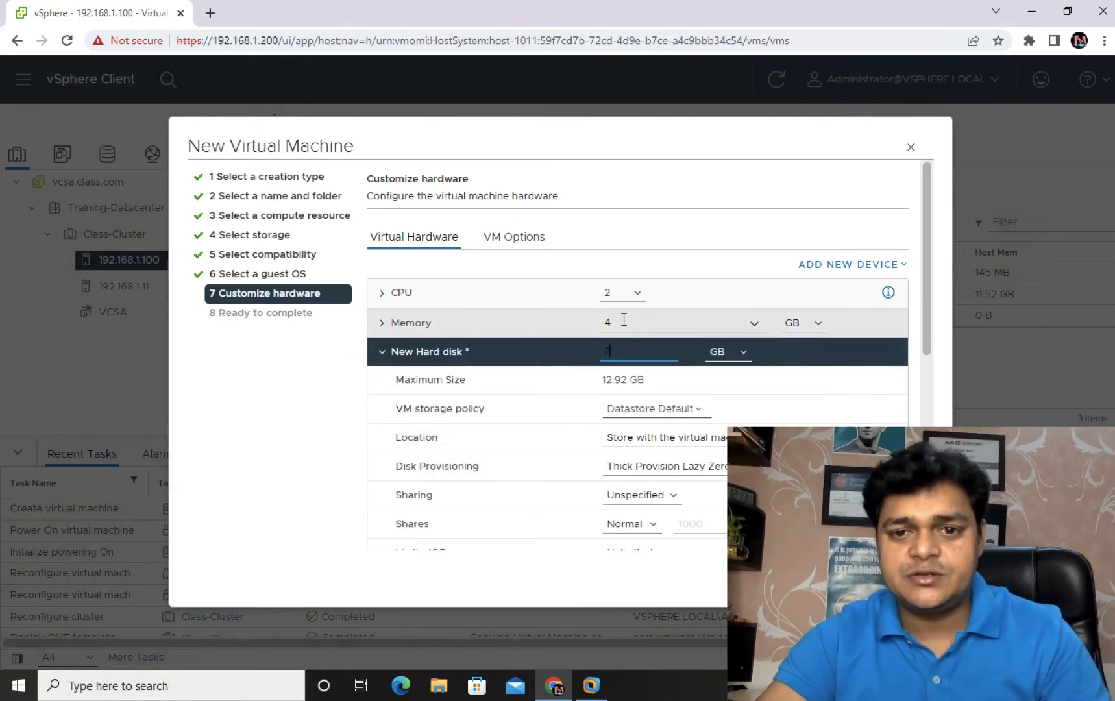
left_click(604, 322)
type("2")
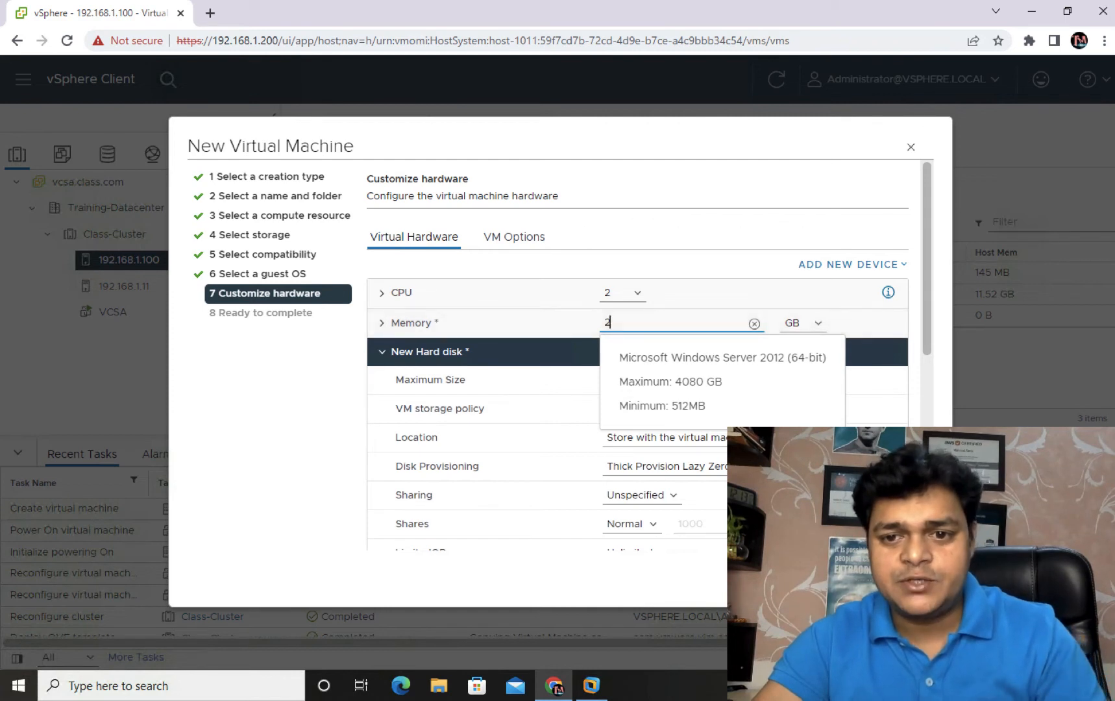
left_click(698, 450)
left_click(654, 477)
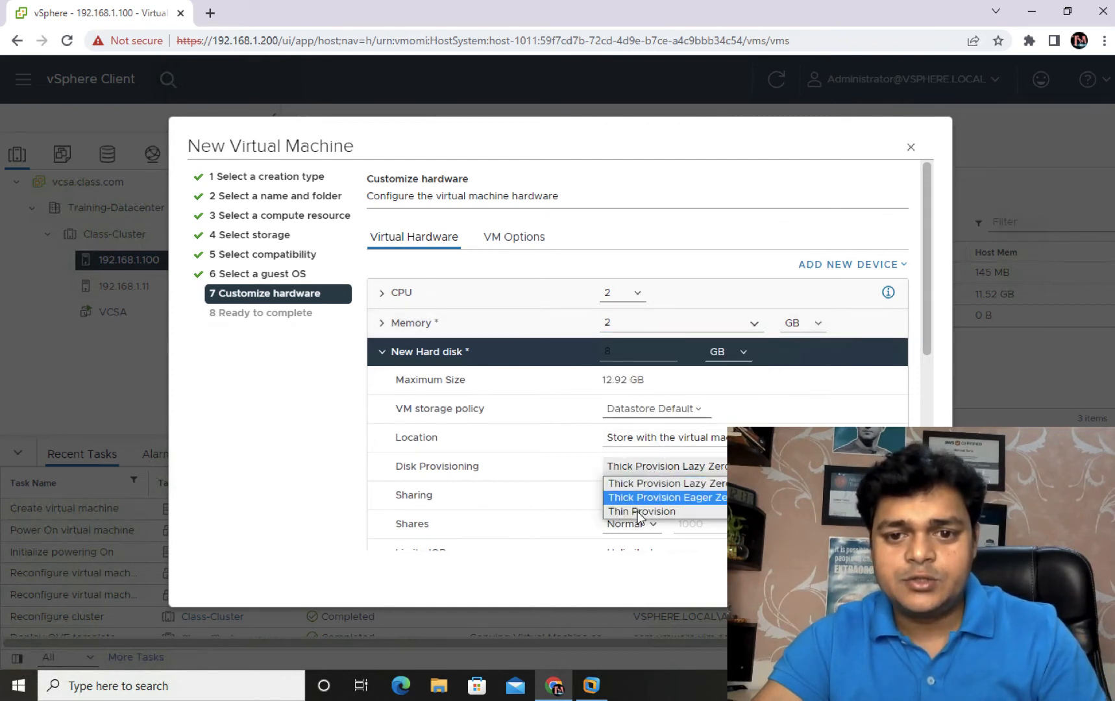
left_click(641, 511)
left_click(904, 576)
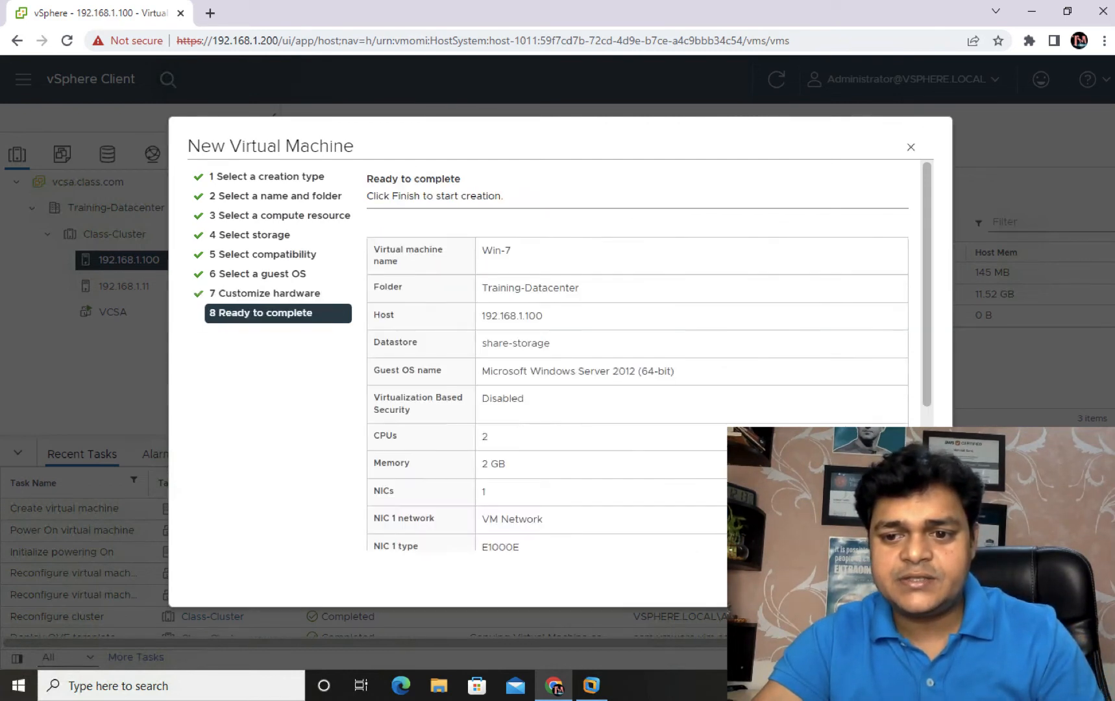
left_click(904, 576)
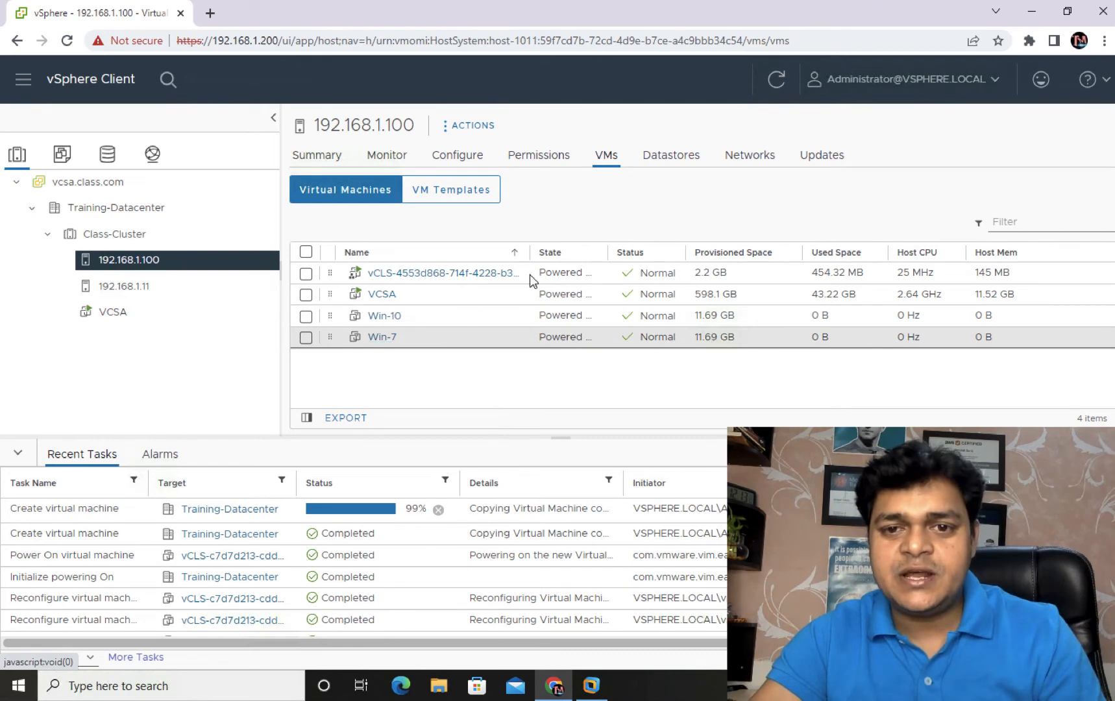
Step: Start a third new virtual machine on host 192.168.1.100 named Win-8
right_click(130, 260)
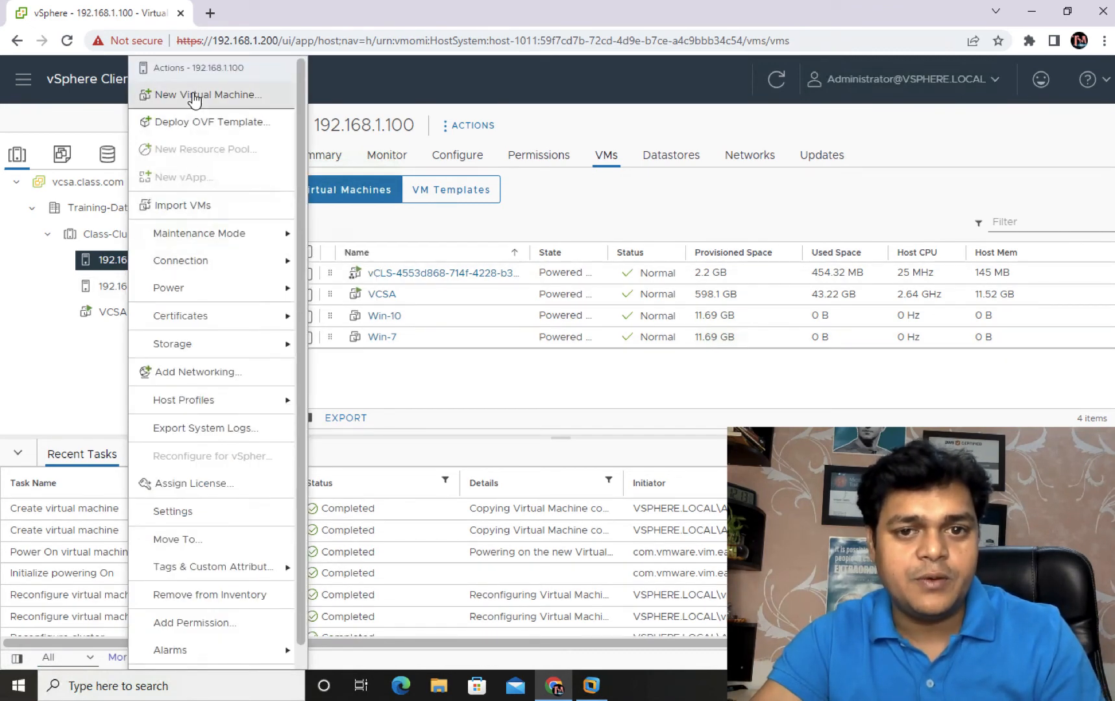
left_click(198, 95)
left_click(907, 579)
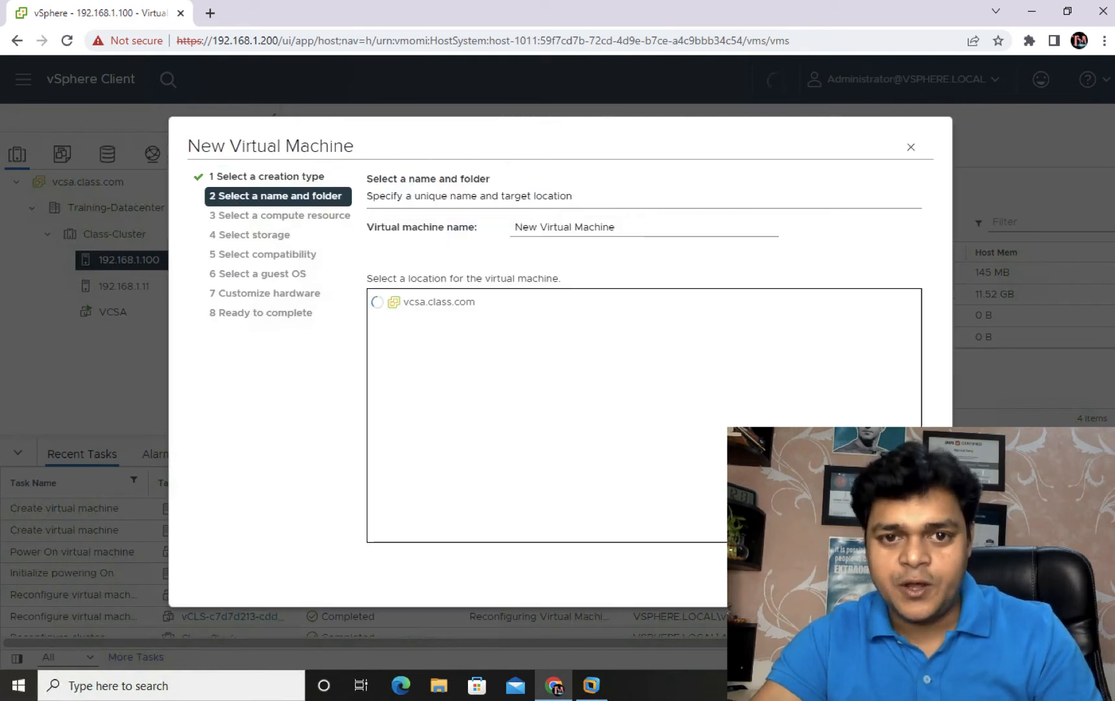
left_click_drag(620, 225, 474, 227)
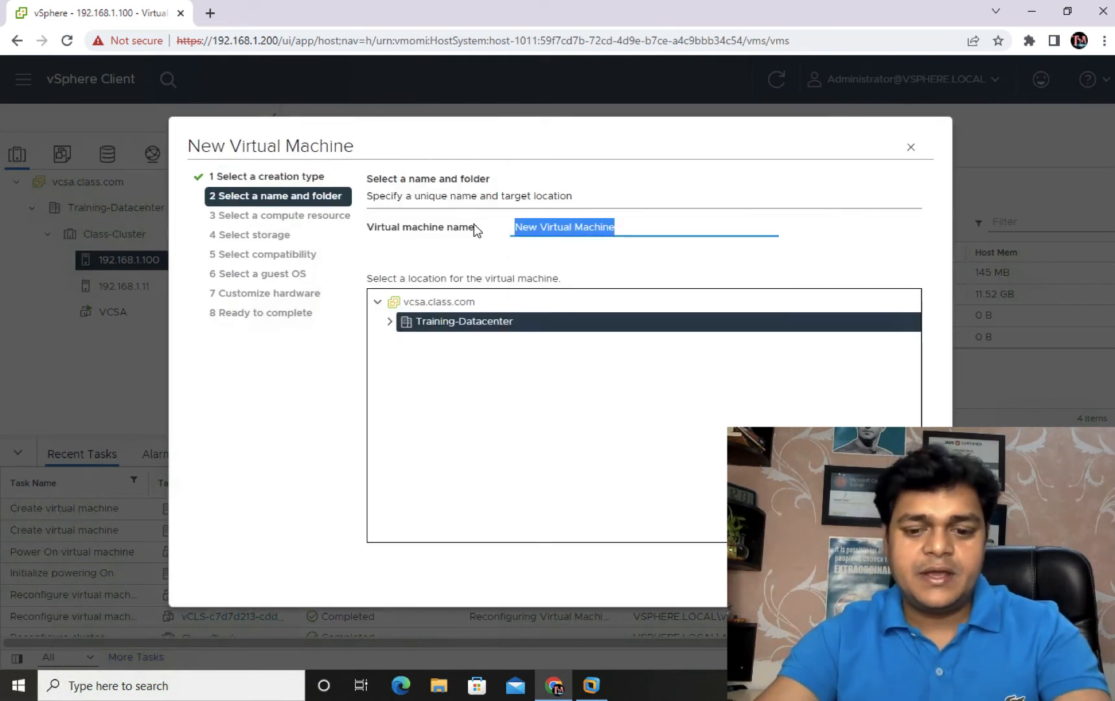
type("Win-8")
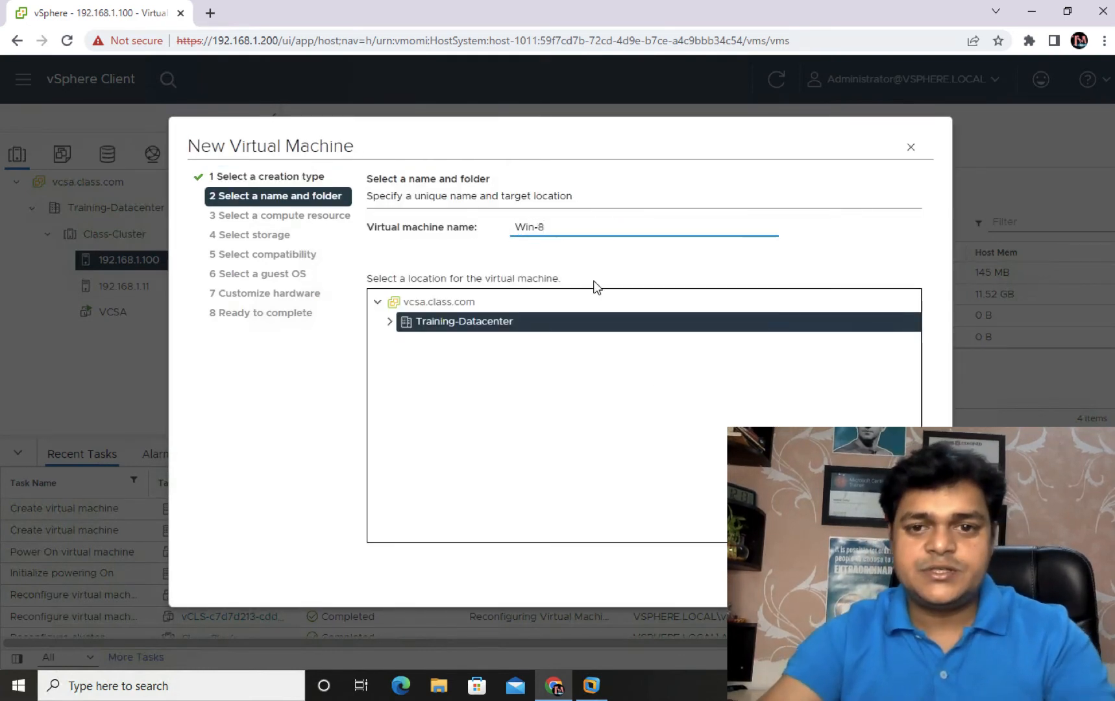
left_click(907, 579)
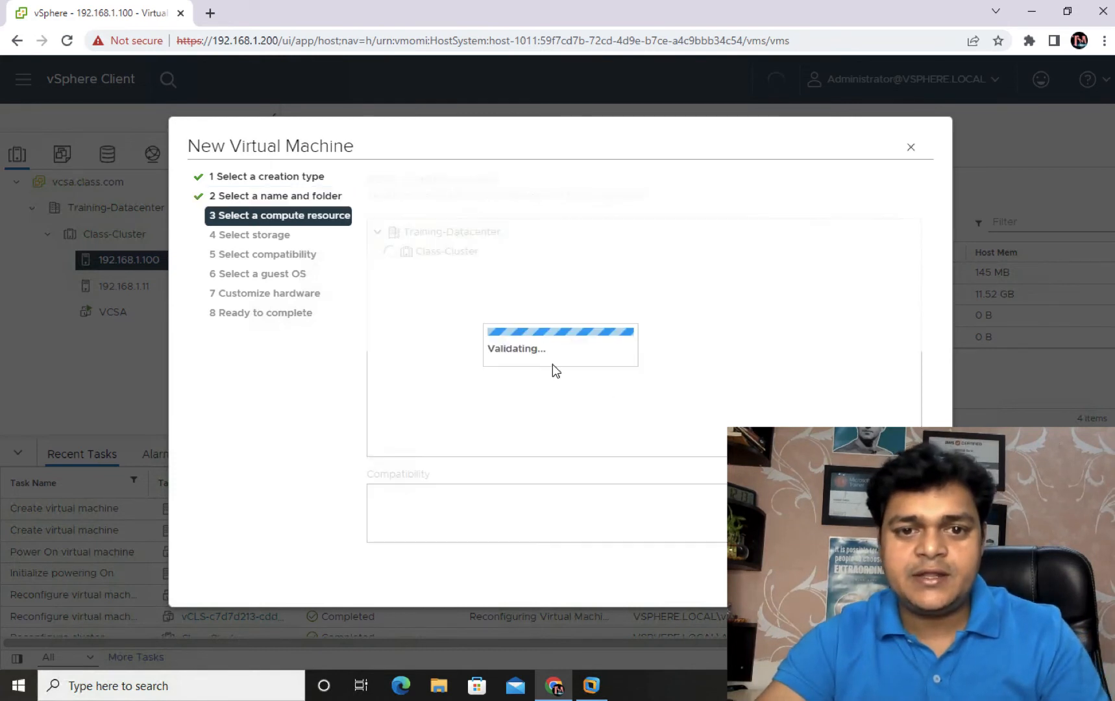
Step: Put Win-8 on host 192.168.1.100 and share-storage with default compatibility and a Windows Server 2012 (64-bit) guest
left_click(908, 579)
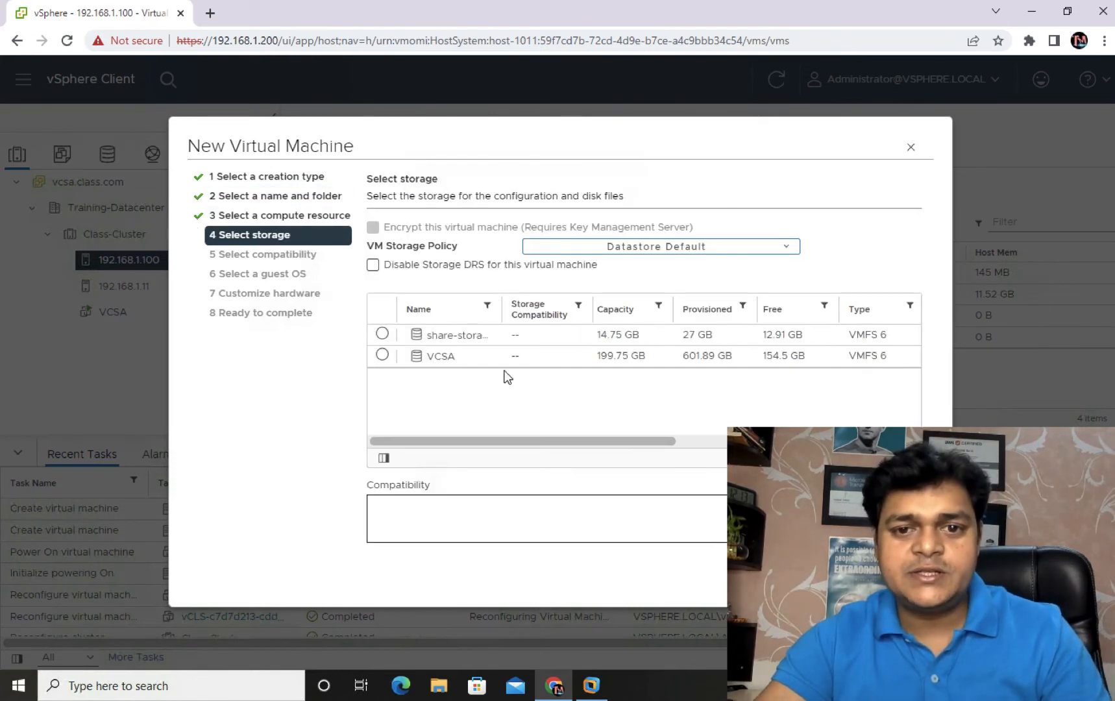
left_click(394, 338)
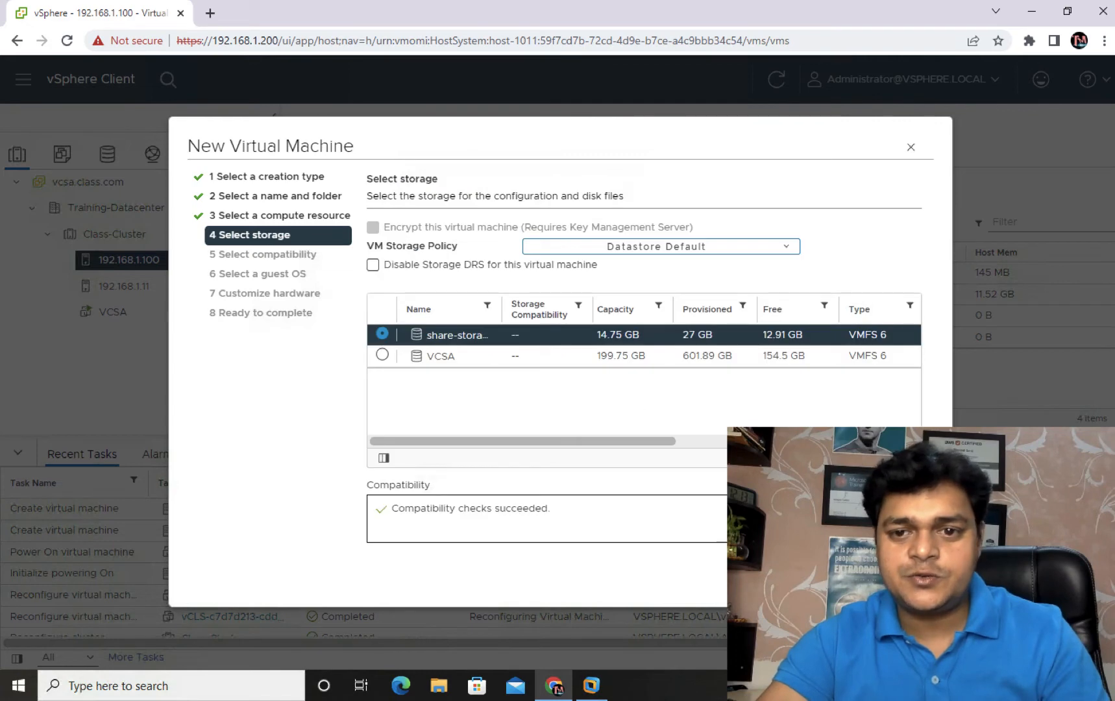
left_click(907, 579)
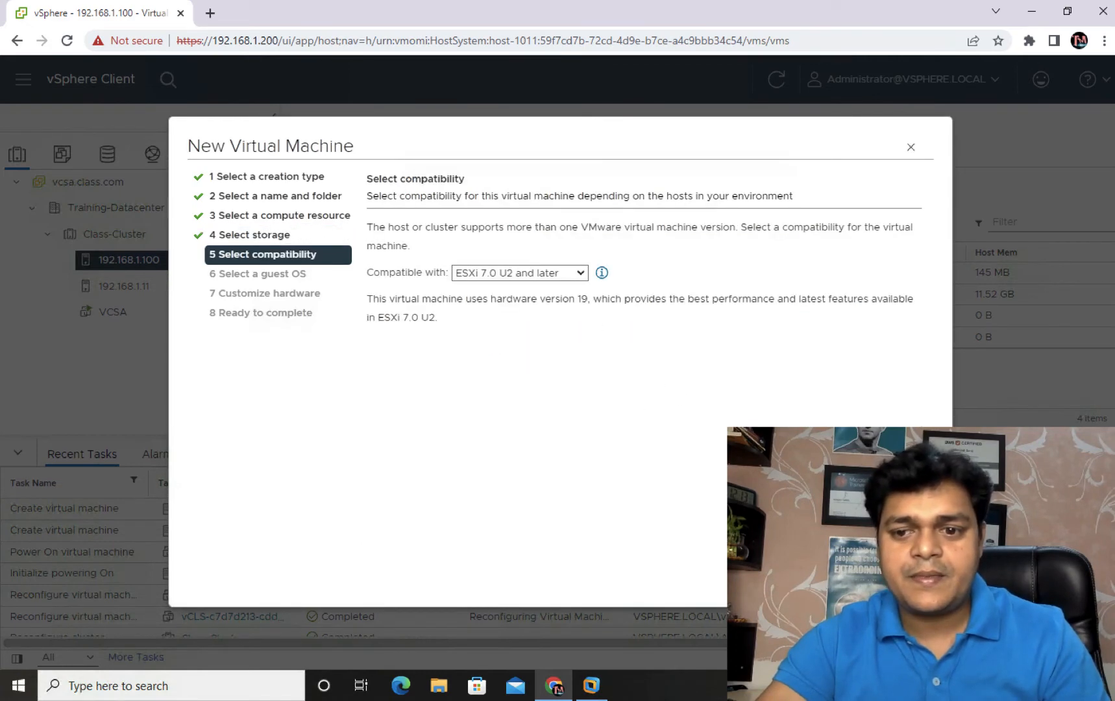
left_click(907, 580)
left_click(617, 300)
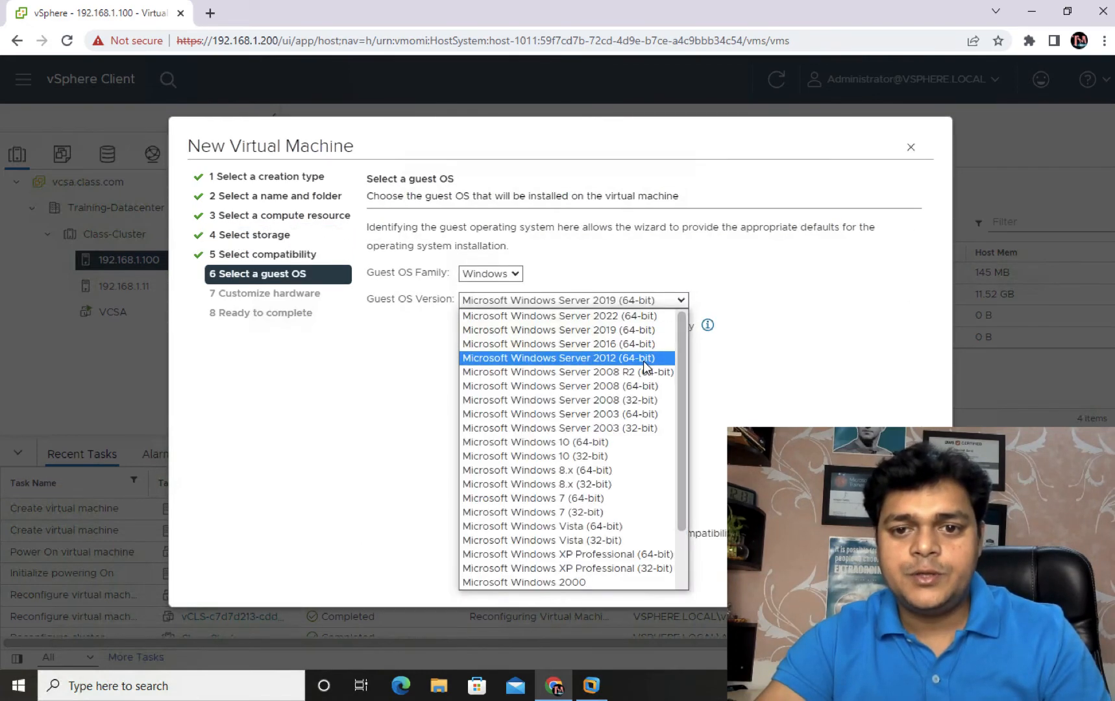
left_click(564, 356)
left_click(907, 579)
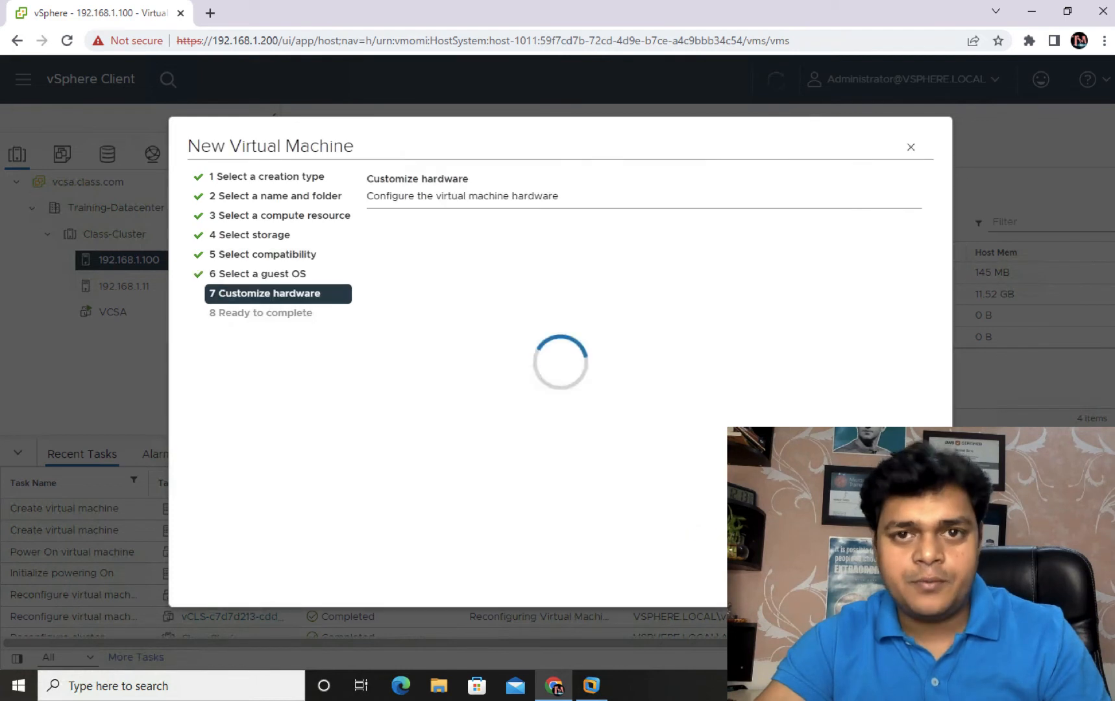
Step: Give Win-8 a 10 GB thin-provisioned hard disk and 2 GB memory, then finish creating it
left_click(564, 356)
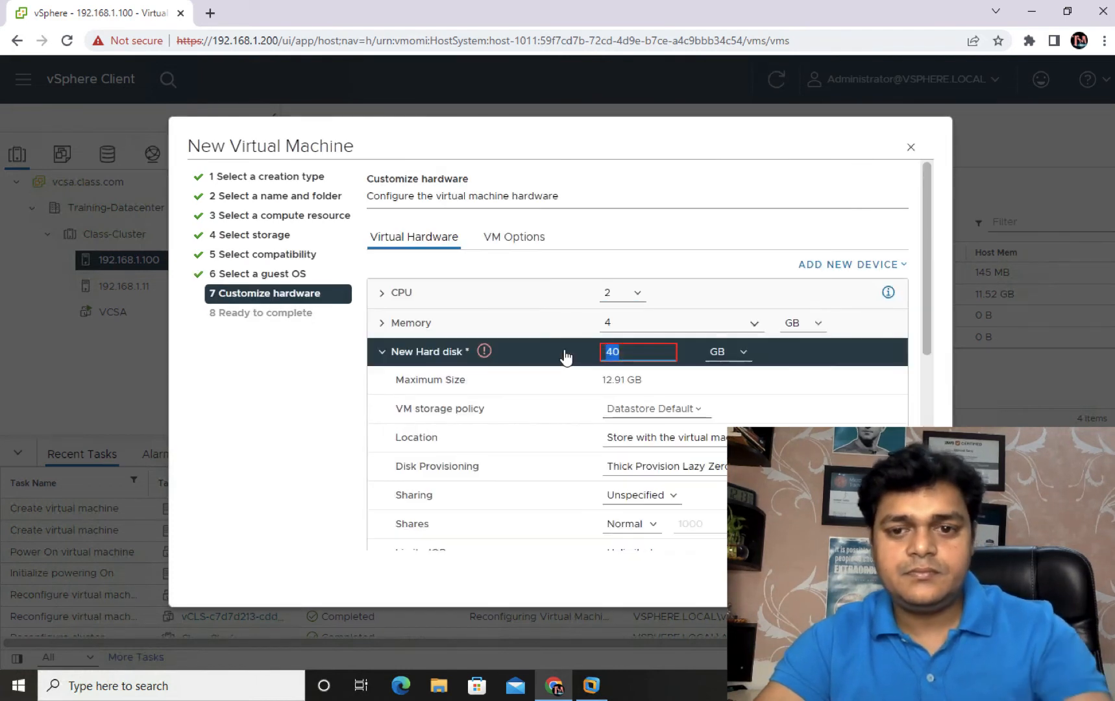
type("10")
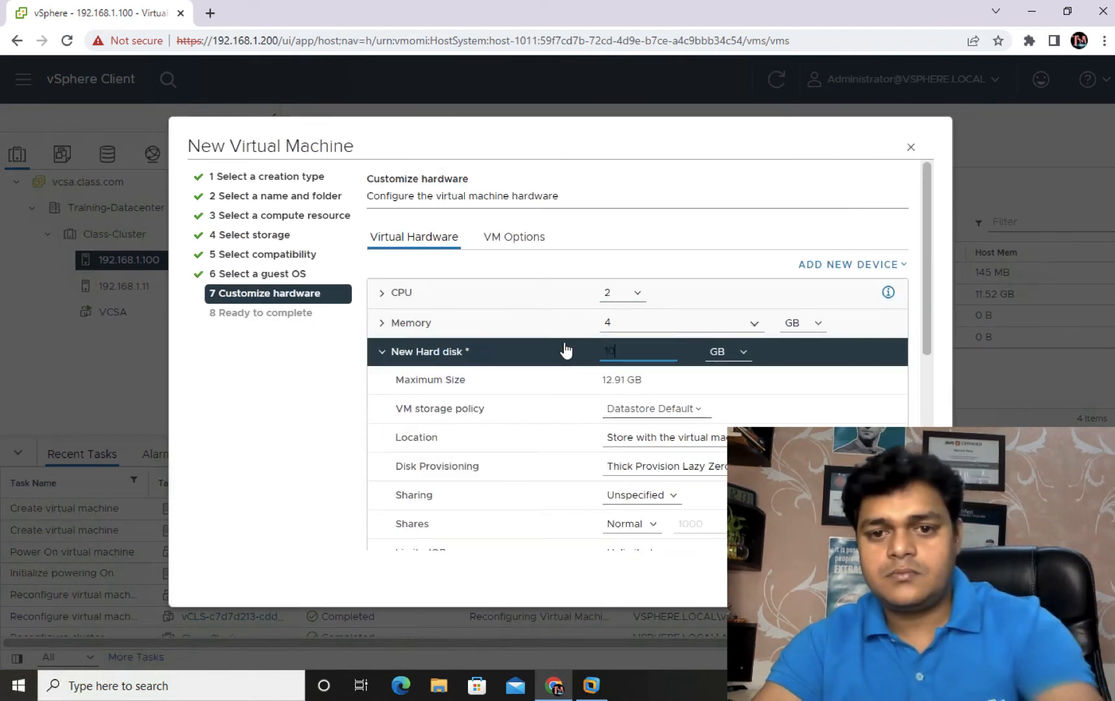
left_click(628, 317)
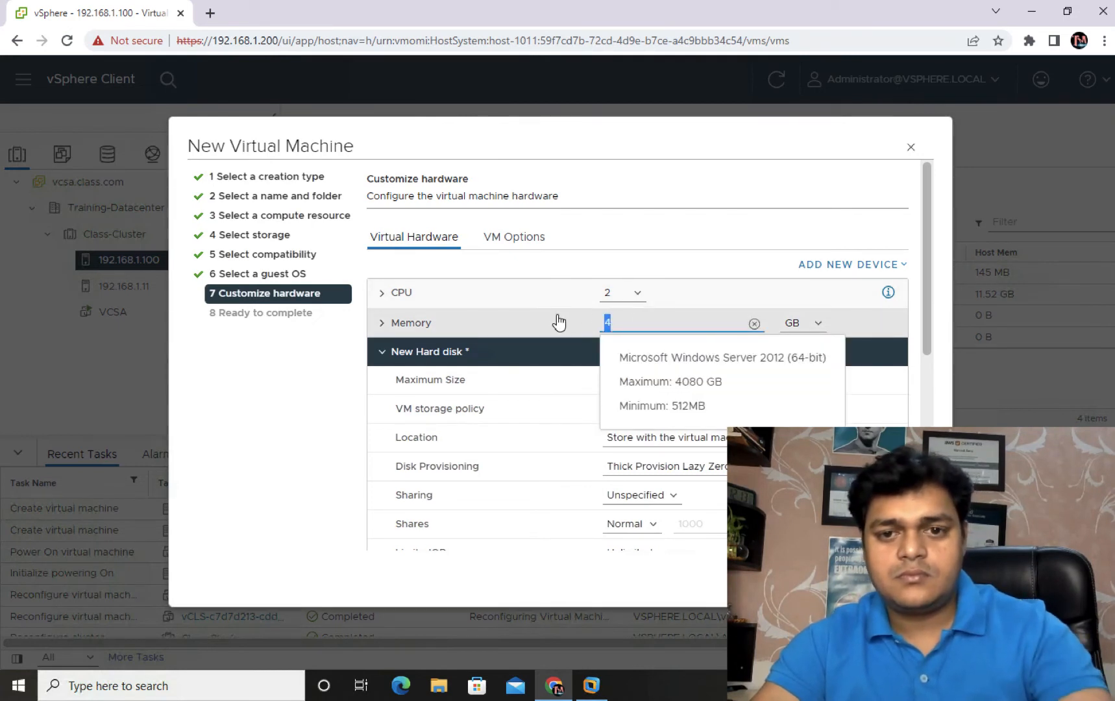
type("2")
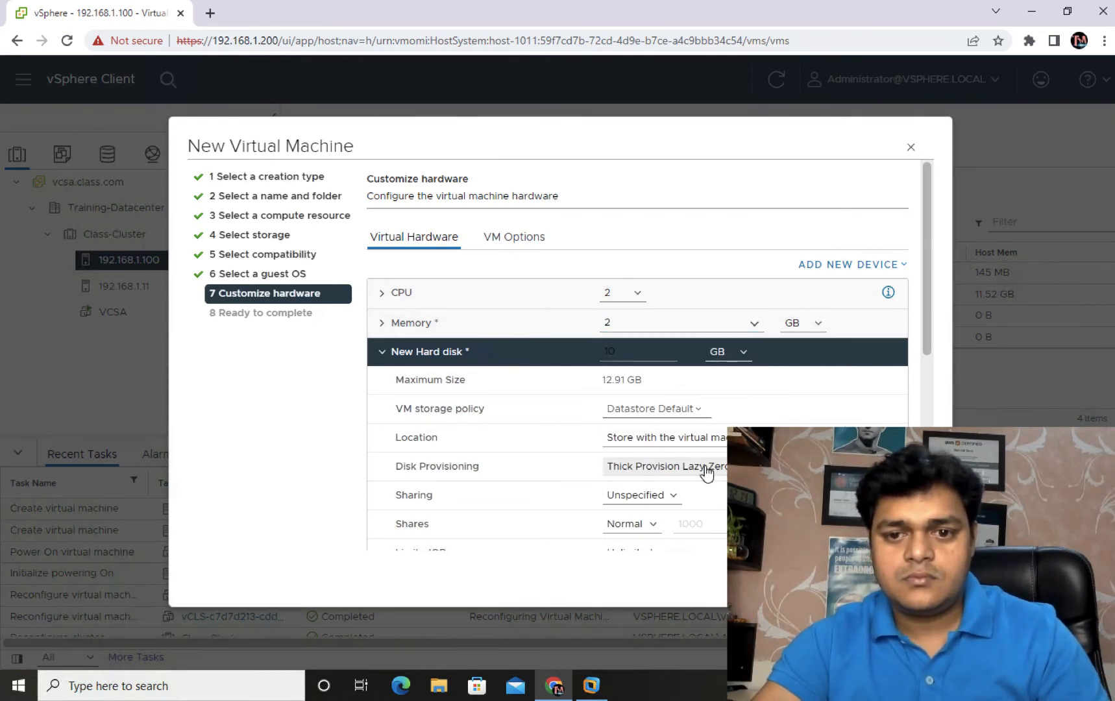
left_click(704, 469)
left_click(642, 512)
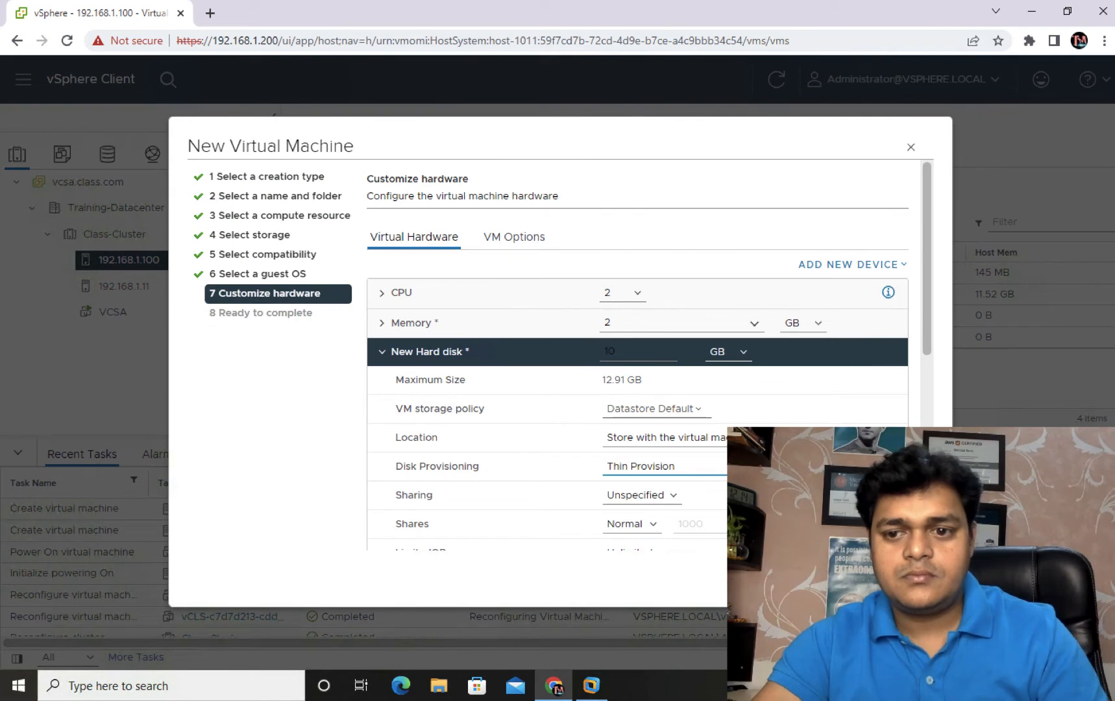
left_click(905, 577)
left_click(905, 578)
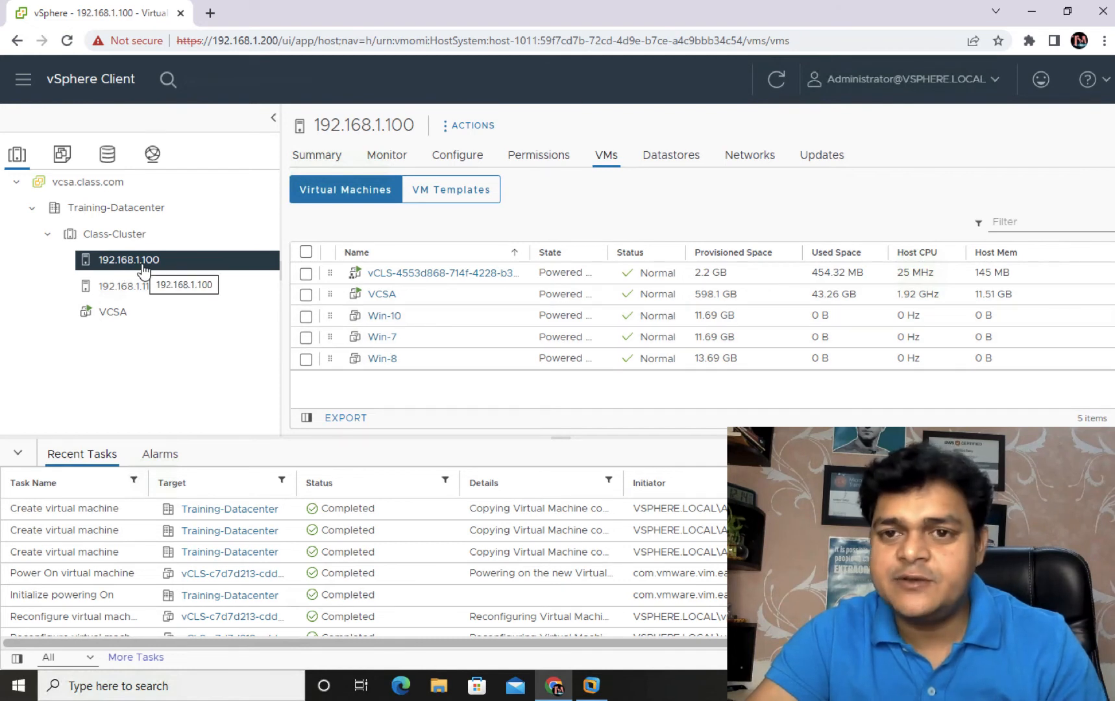
Step: Power on the Win-10 VM on host 192.168.1.100, then select host 192.168.1.11
left_click(307, 320)
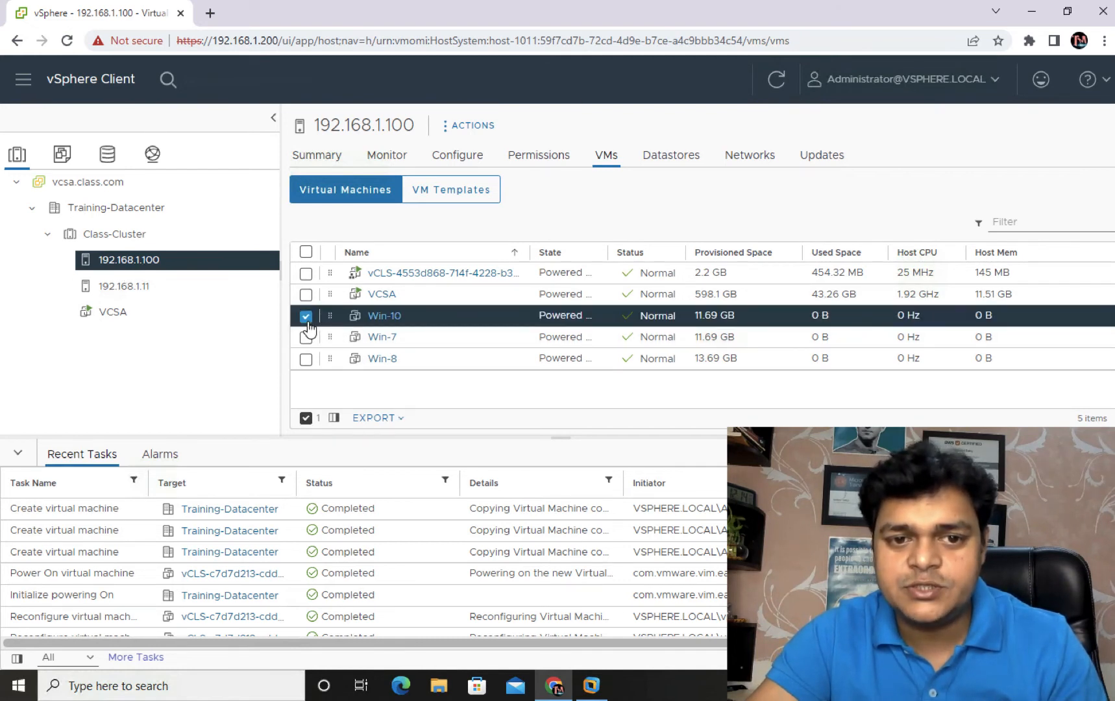
right_click(401, 318)
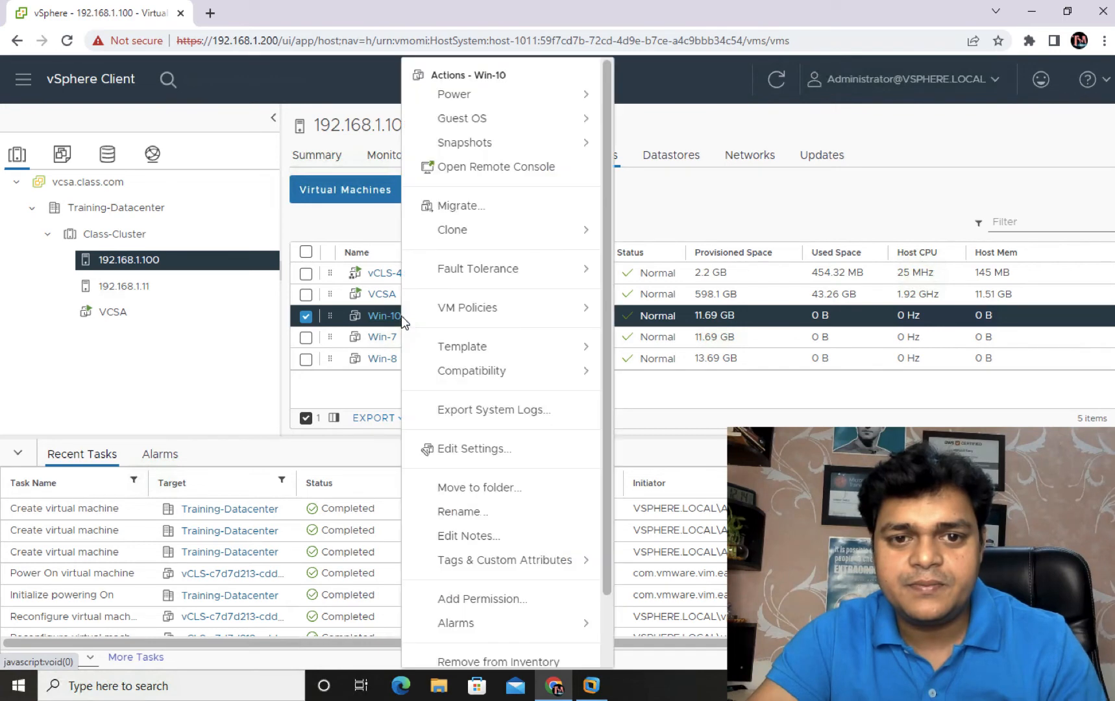
mouse_move(477, 97)
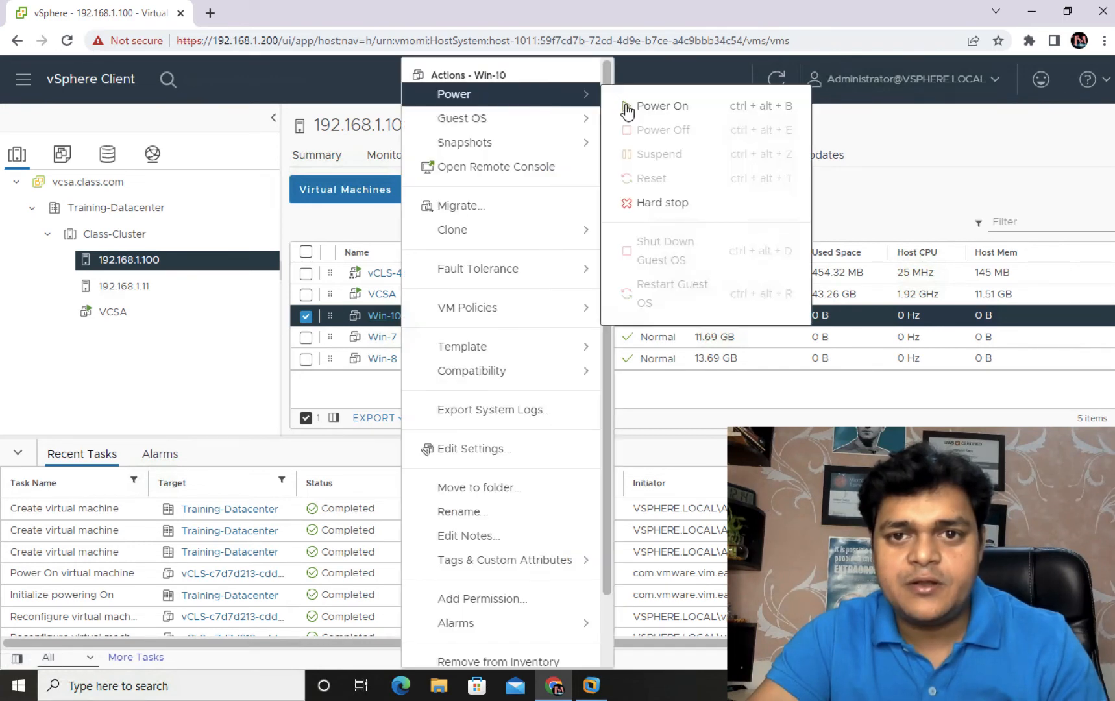
left_click(661, 108)
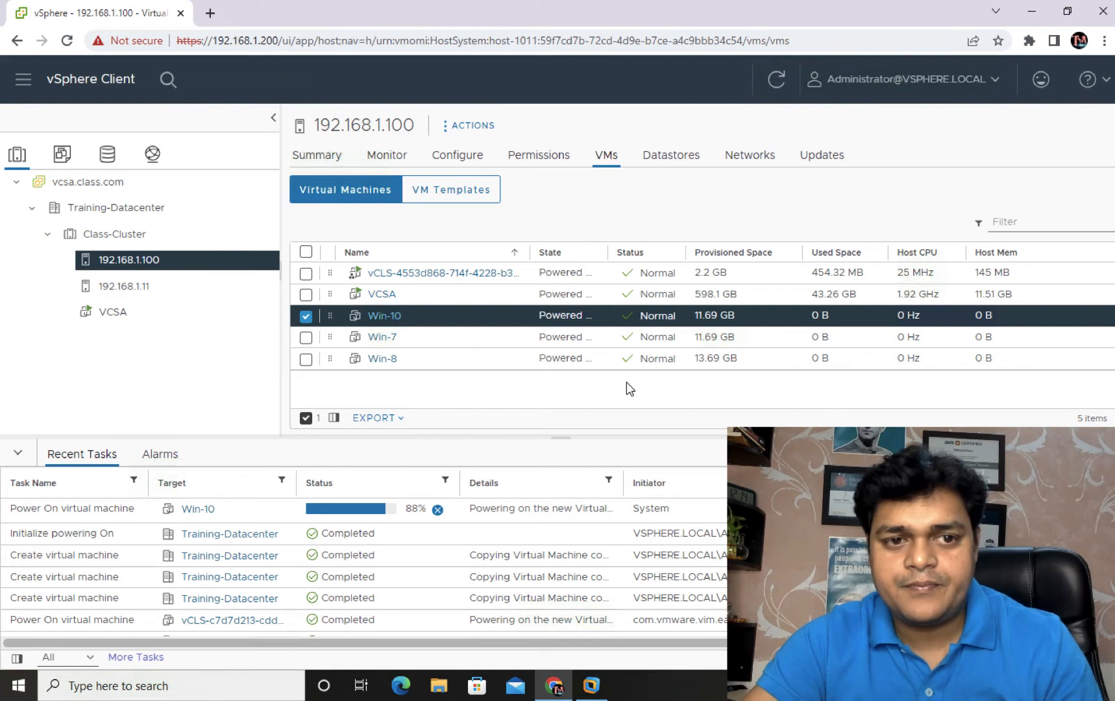
left_click(129, 287)
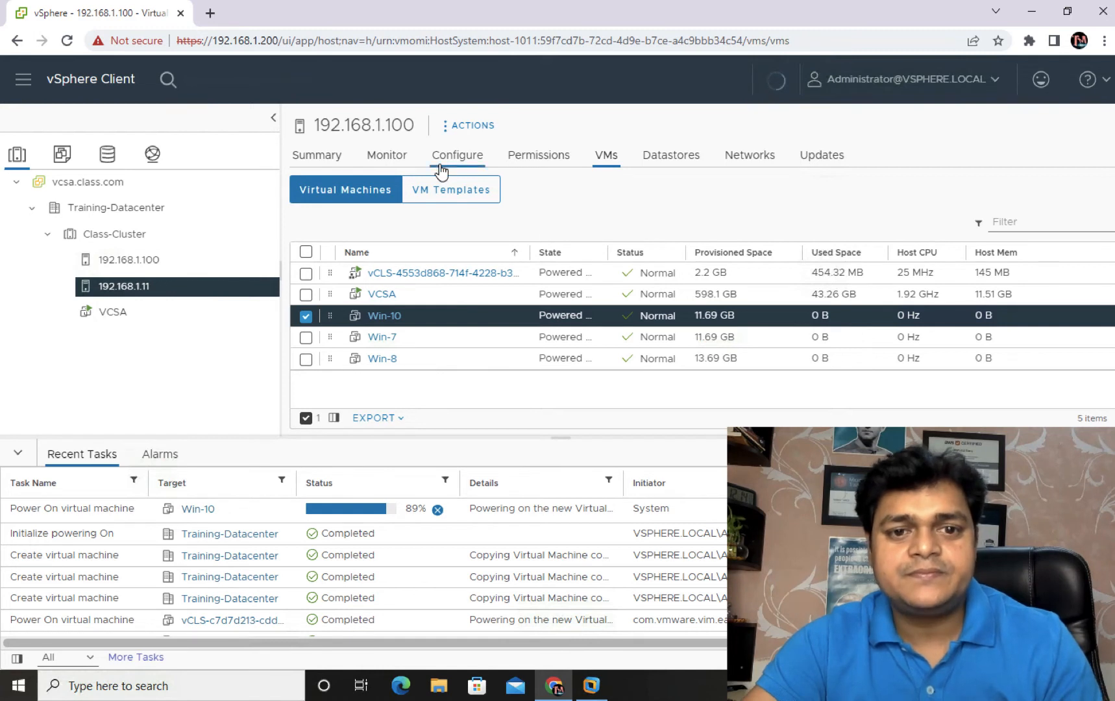
Step: Select host 192.168.1.11 and check its datastores before returning to its VM list
left_click(122, 212)
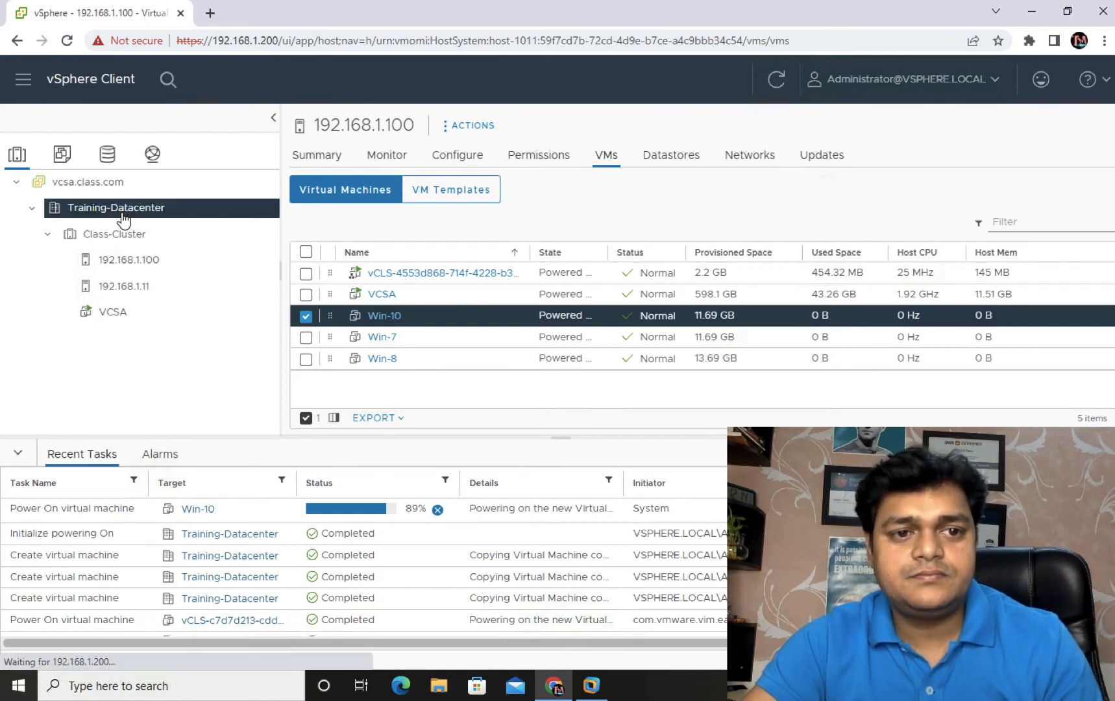
left_click(133, 289)
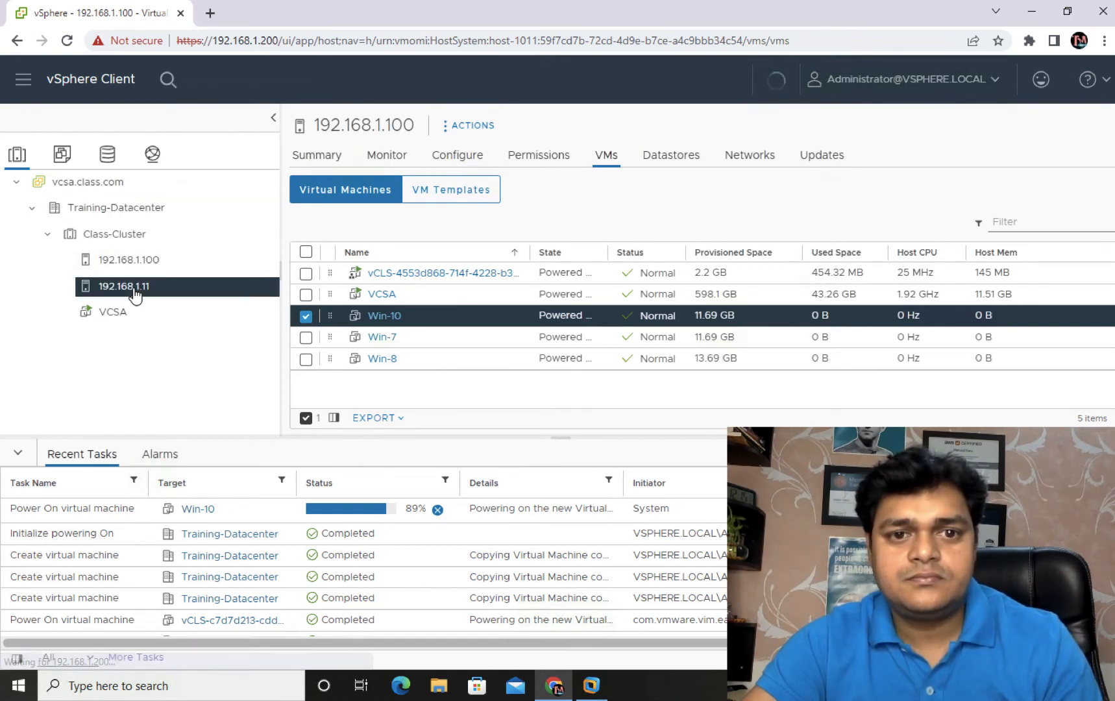
left_click(664, 155)
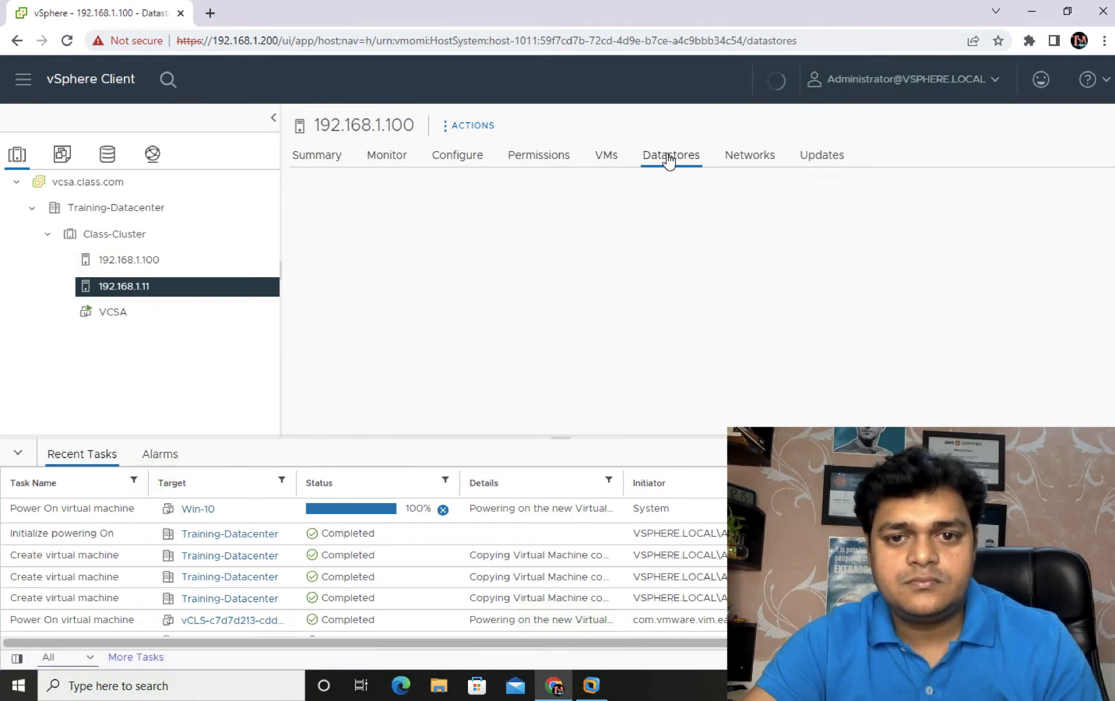
left_click(607, 161)
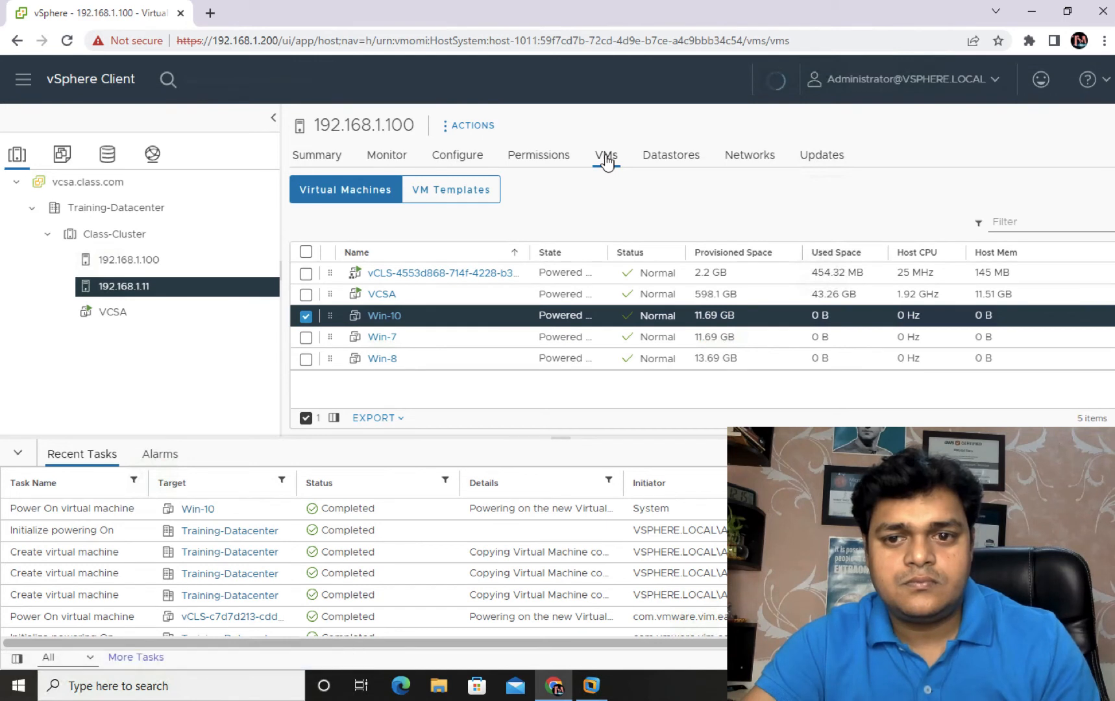
Step: Deselect Win-10, glance at the host's permissions, then display Class-Cluster's virtual machines
left_click(306, 318)
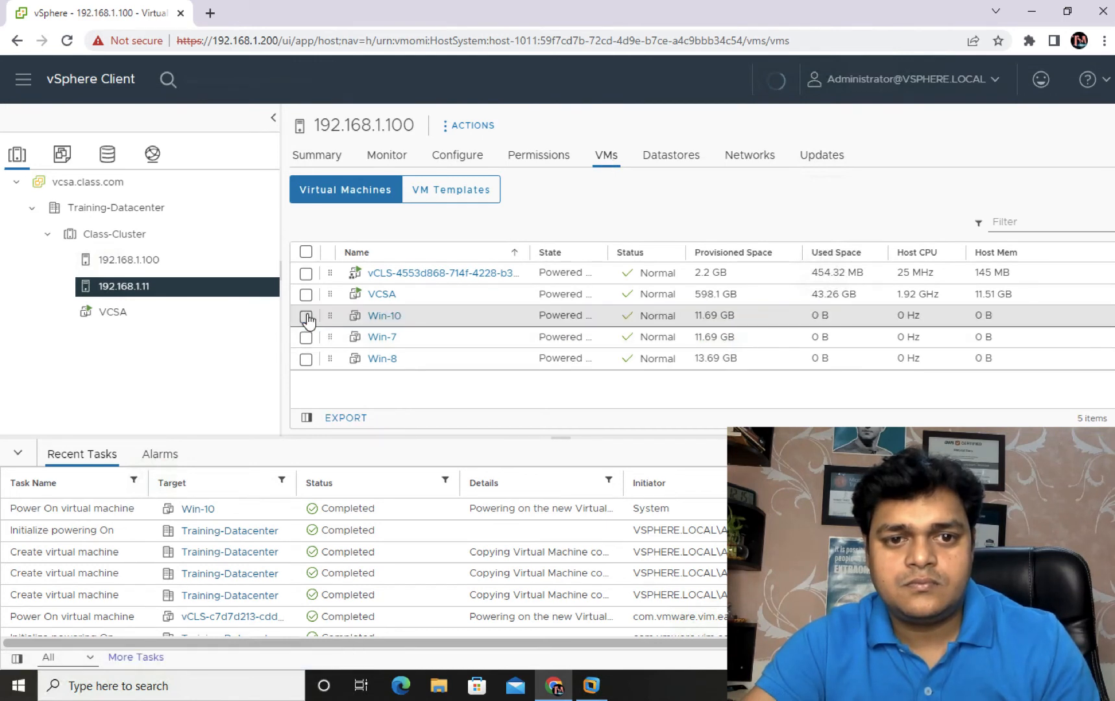
left_click(550, 168)
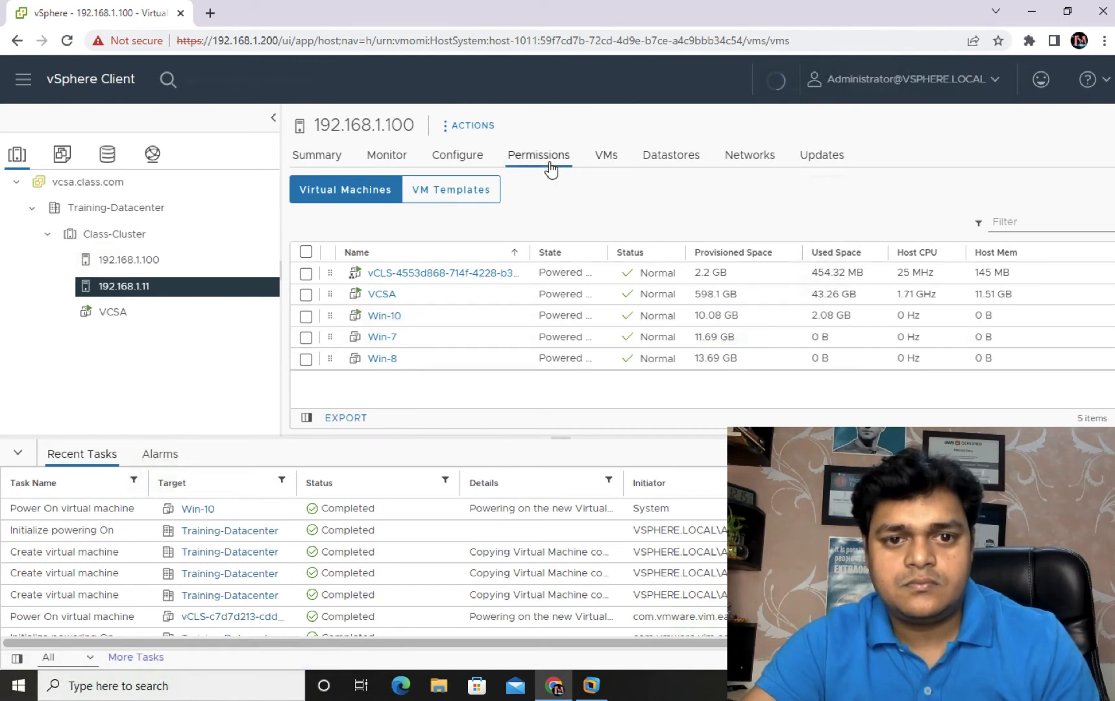
left_click(606, 160)
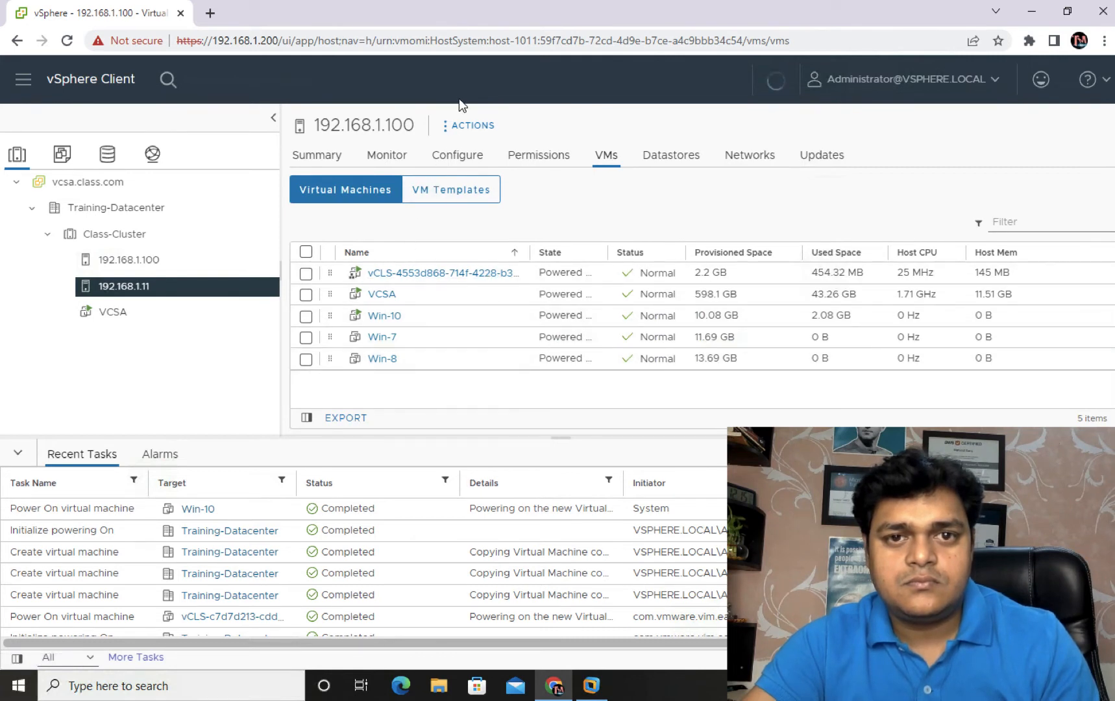
left_click(130, 235)
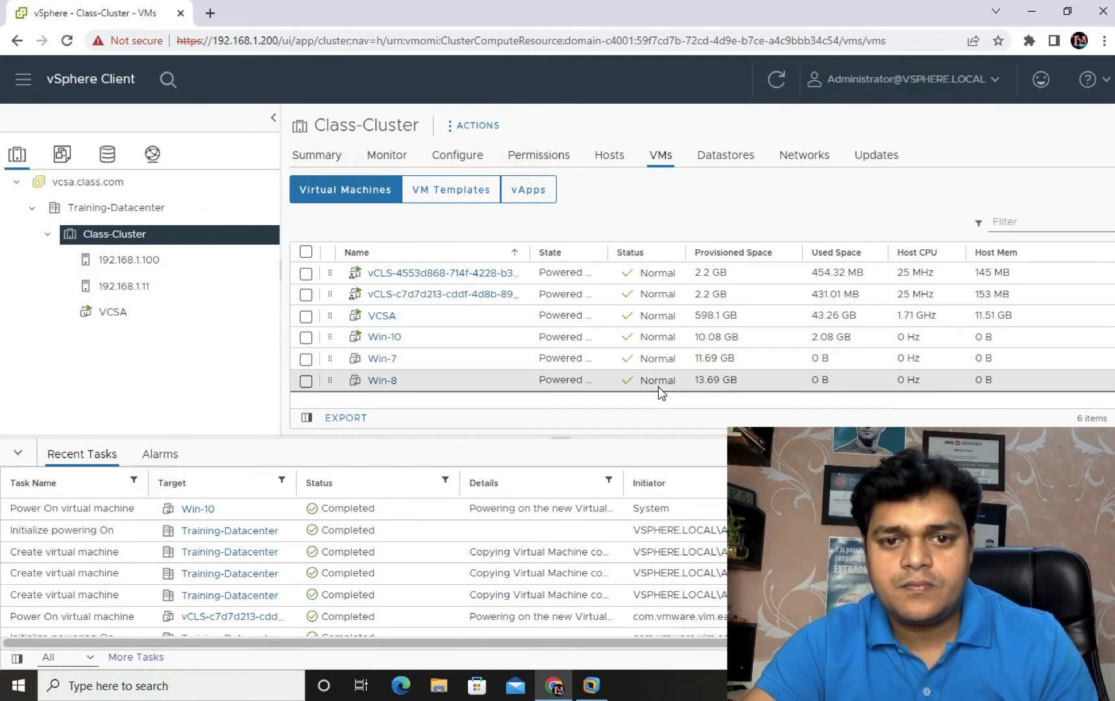
Step: List Class-Cluster's hosts: 192.168.1.100 at 70% CPU/95% memory, 192.168.1.11 at 4%/38%
left_click(610, 154)
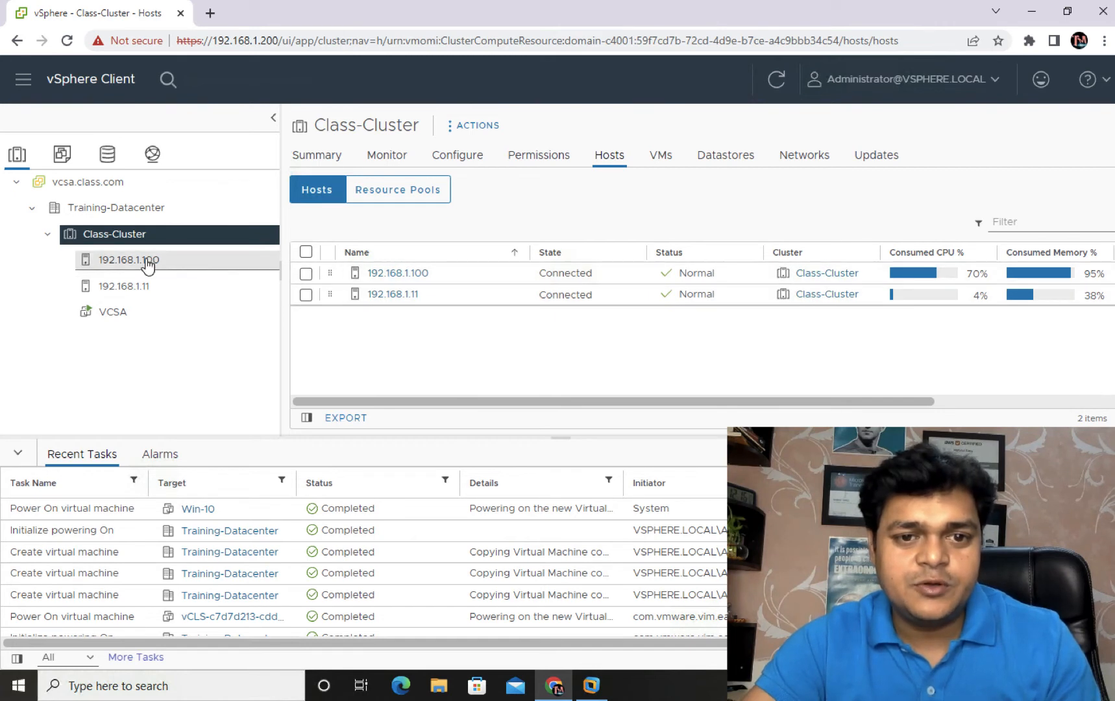
Step: Power on the Win-7 VM from host 192.168.1.100's VM list, then select host 192.168.1.11
left_click(180, 260)
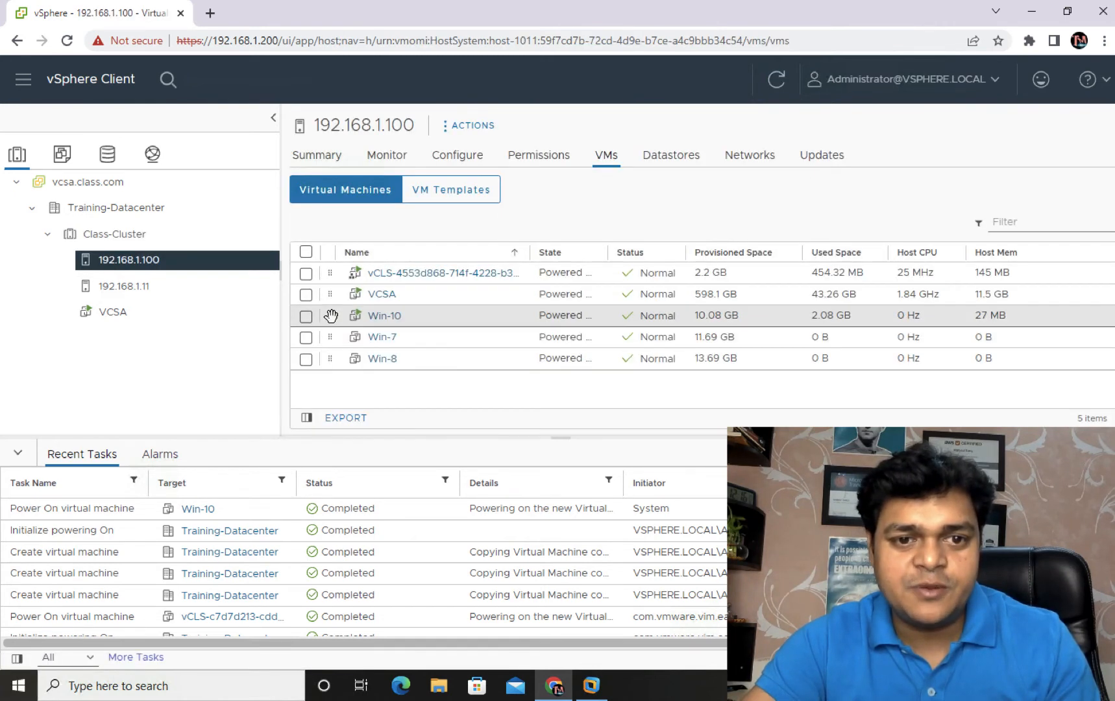
left_click(305, 338)
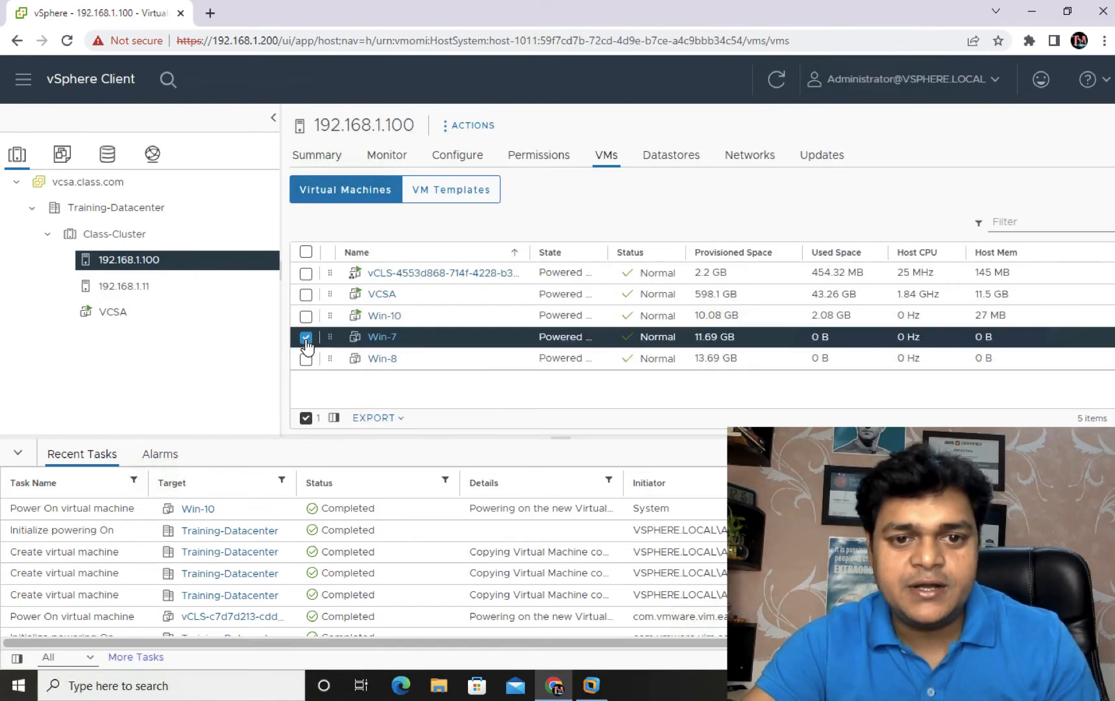
right_click(380, 339)
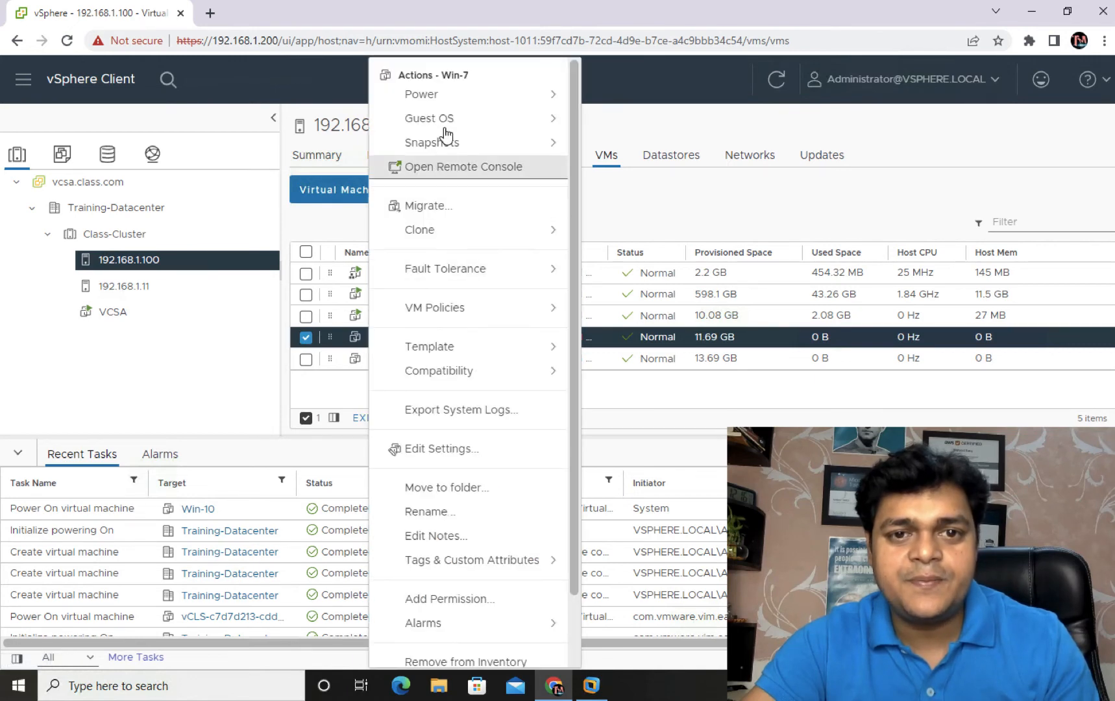
mouse_move(443, 96)
left_click(620, 106)
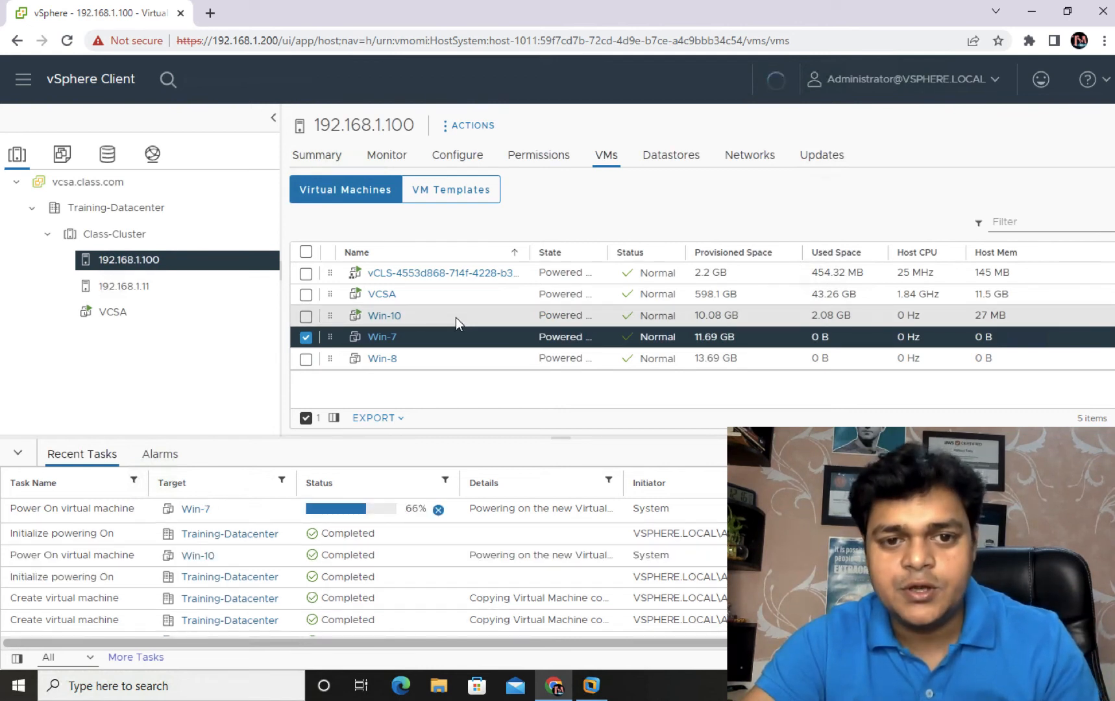
left_click(143, 286)
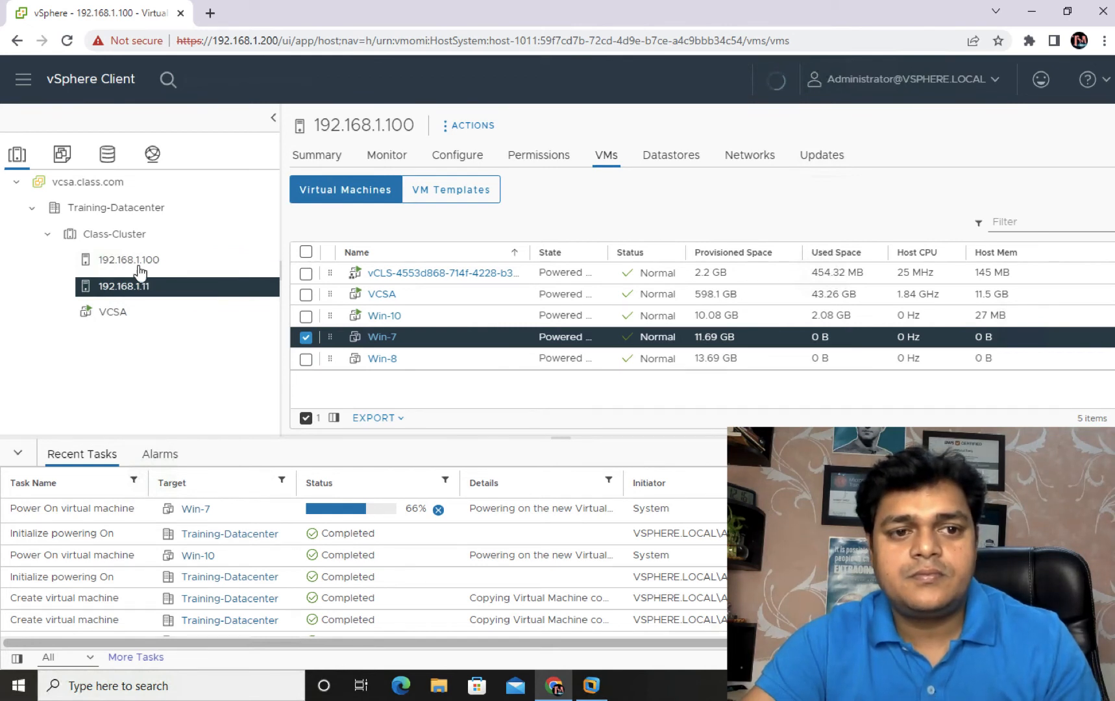
Step: Select Class-Cluster, then host 192.168.1.11 to see its single vCLS machine
left_click(124, 237)
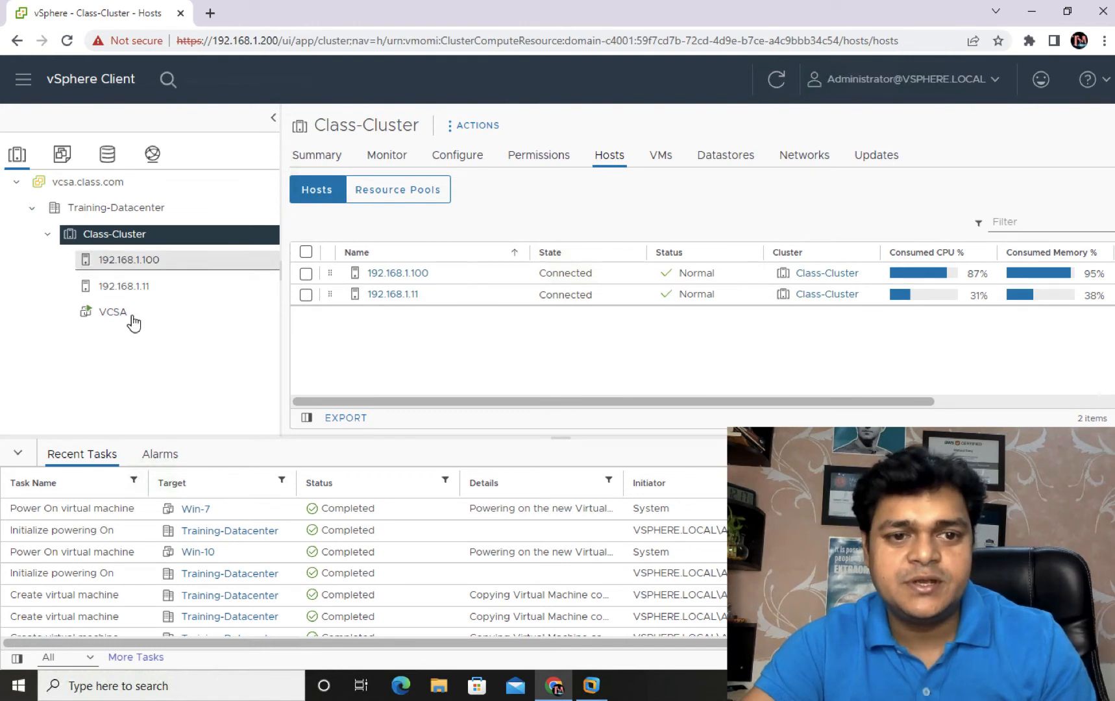
left_click(125, 289)
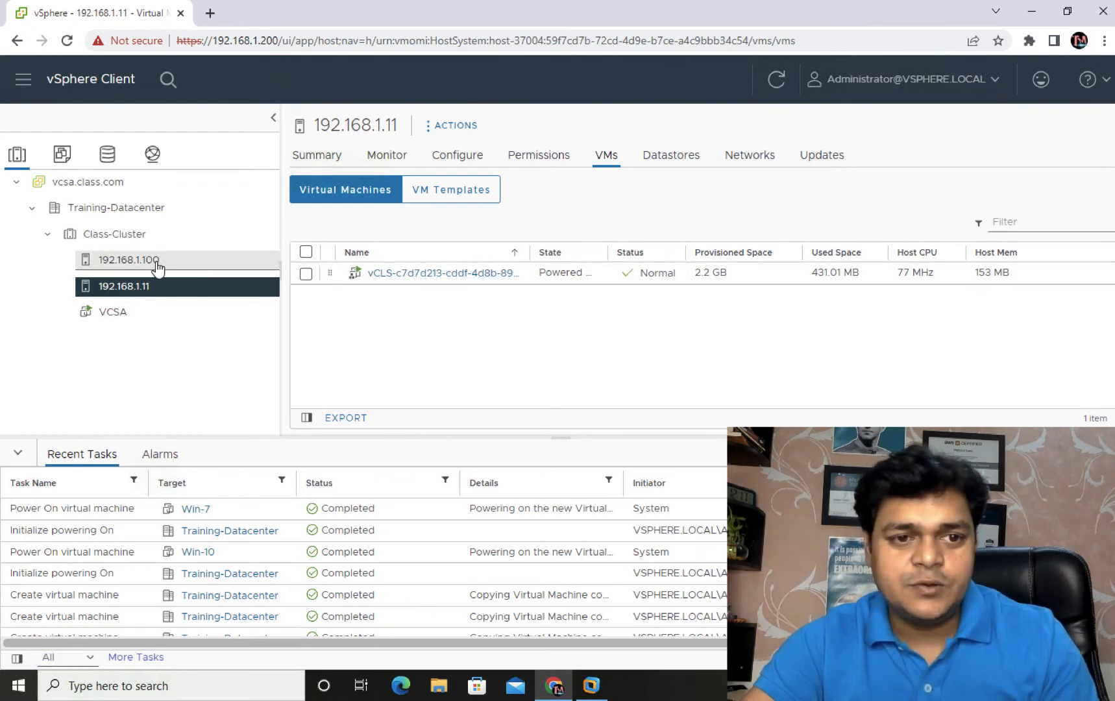
Step: Power on the Win-8 VM from host 192.168.1.100's VM list, then select host 192.168.1.11
left_click(226, 260)
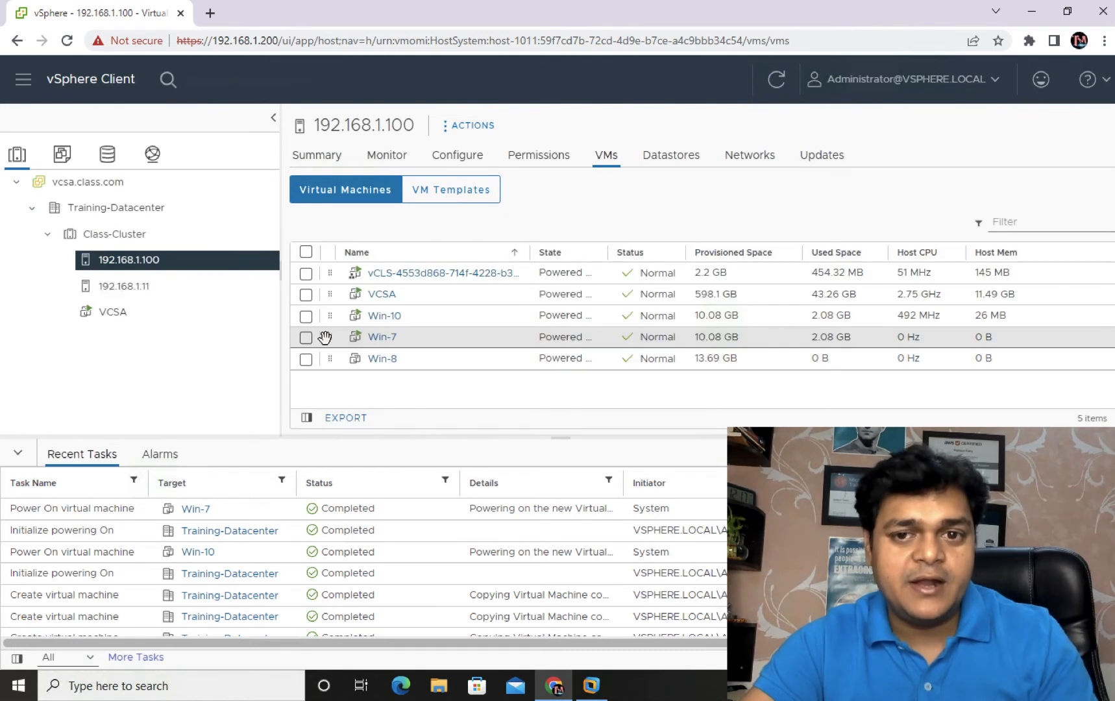
left_click(315, 362)
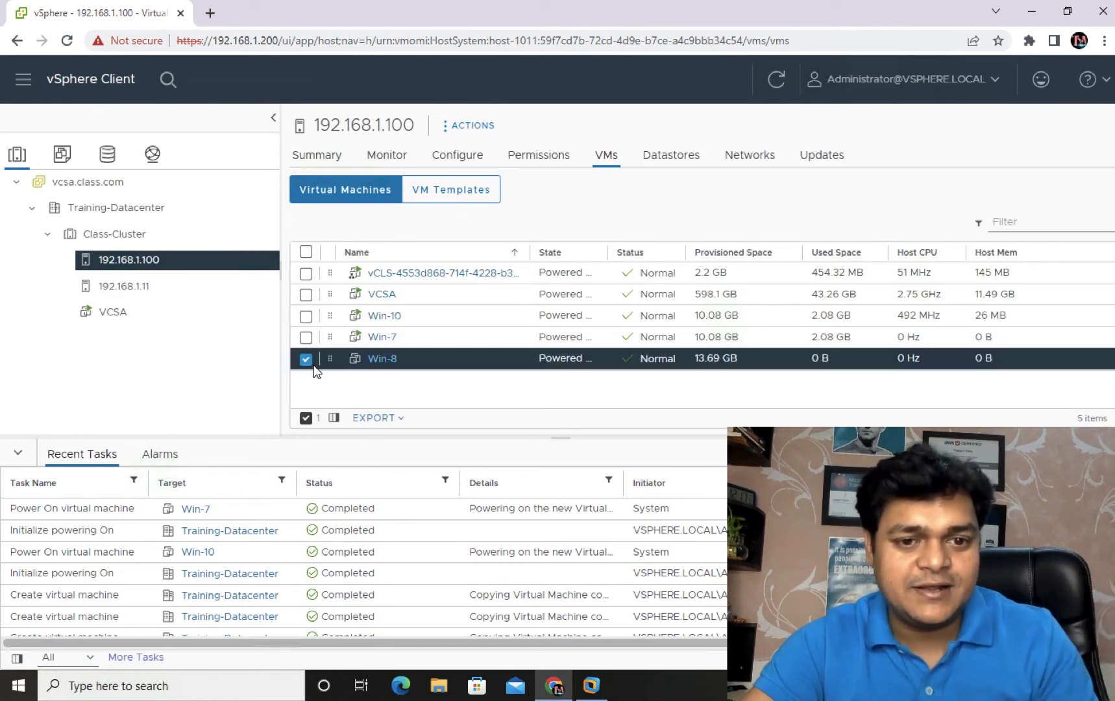
right_click(380, 365)
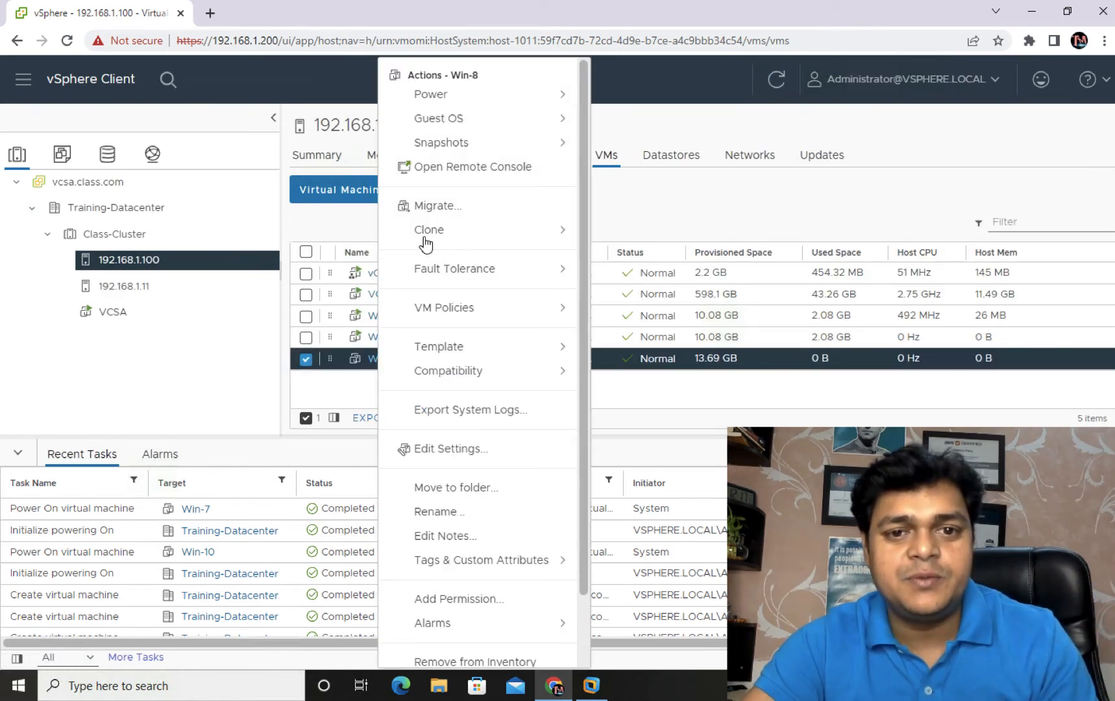
mouse_move(519, 84)
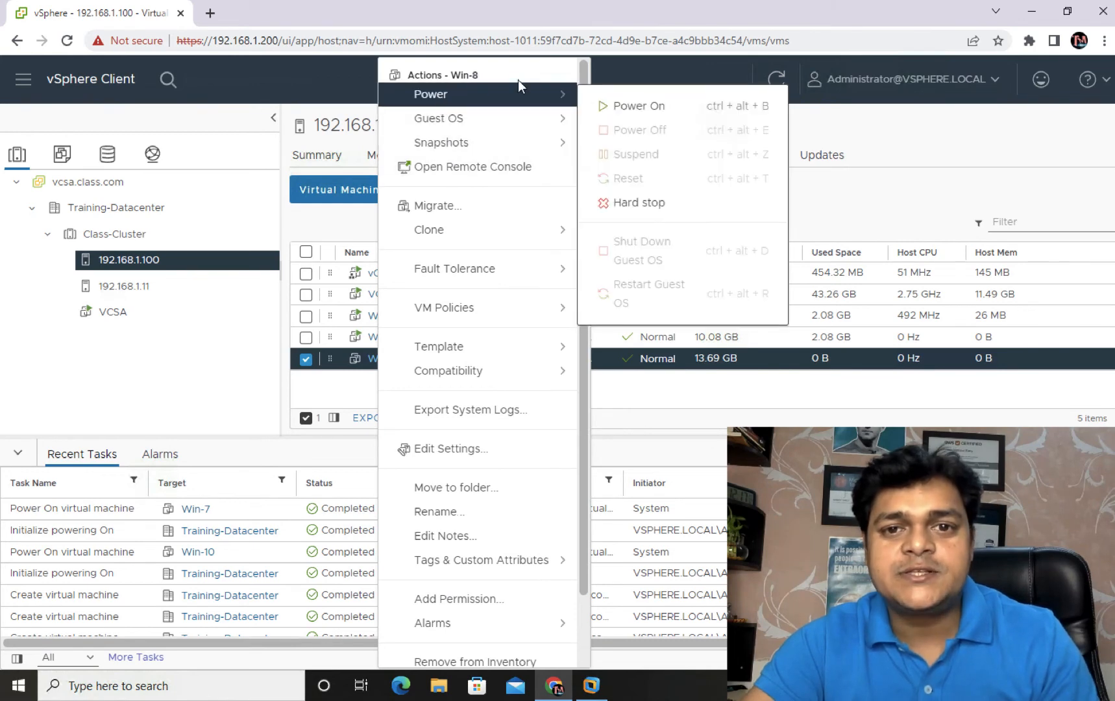
left_click(619, 105)
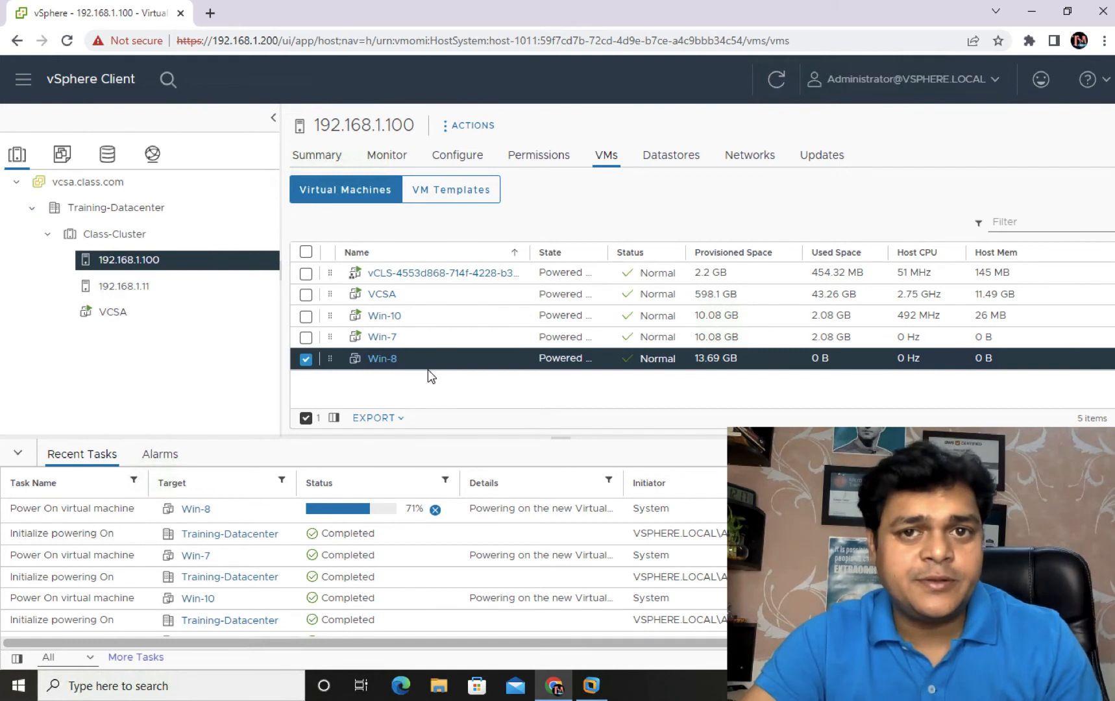
left_click(127, 287)
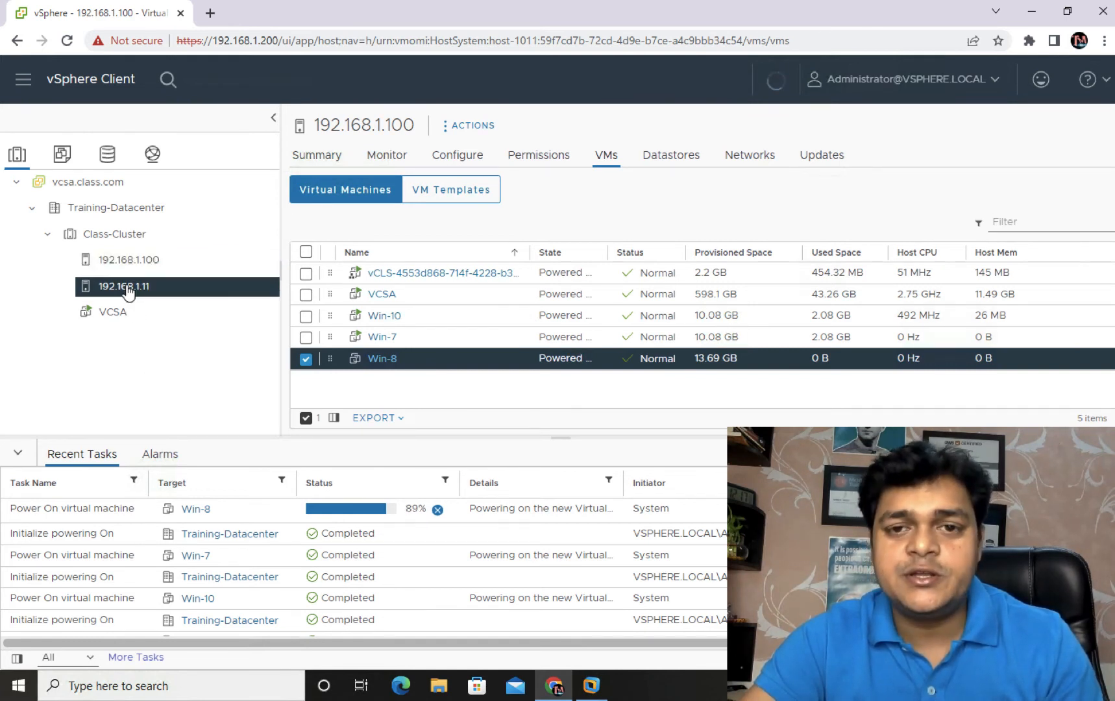
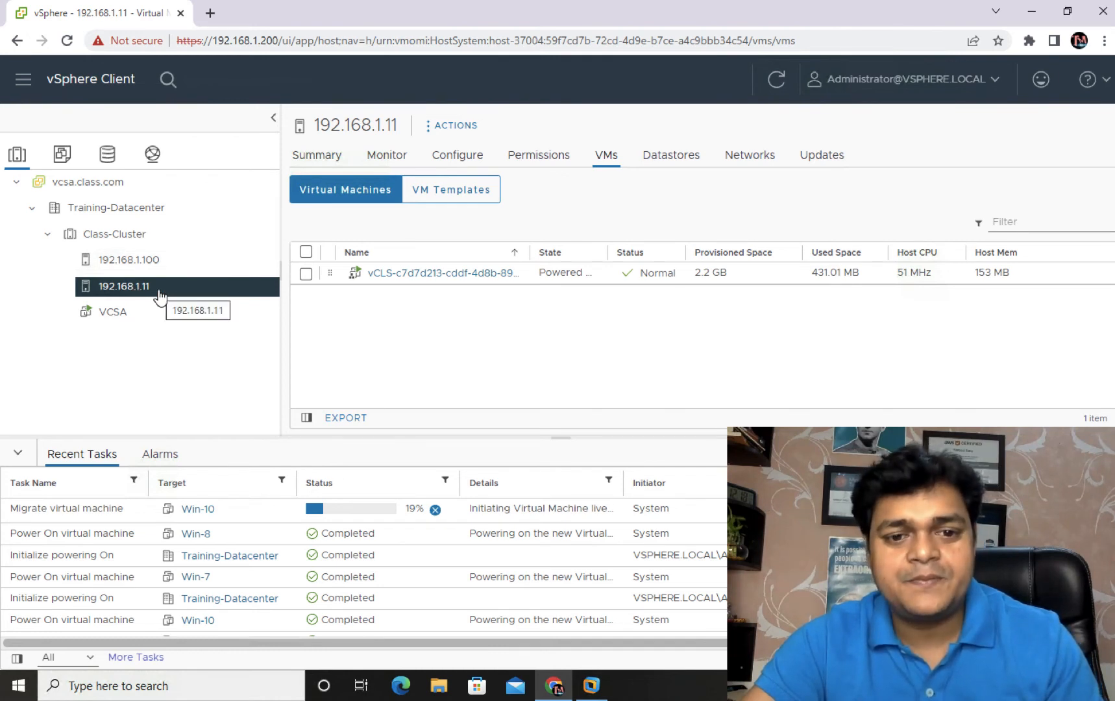
Step: Refresh the inventory several times and show host 192.168.1.100's virtual machines
left_click(780, 85)
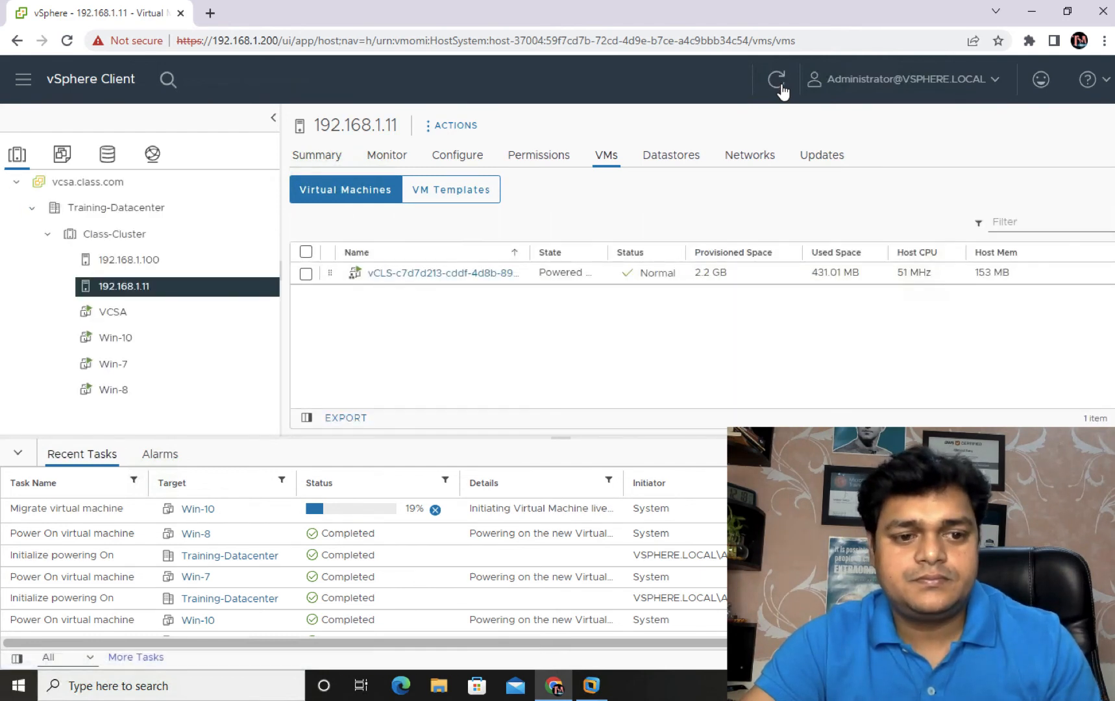
left_click(779, 83)
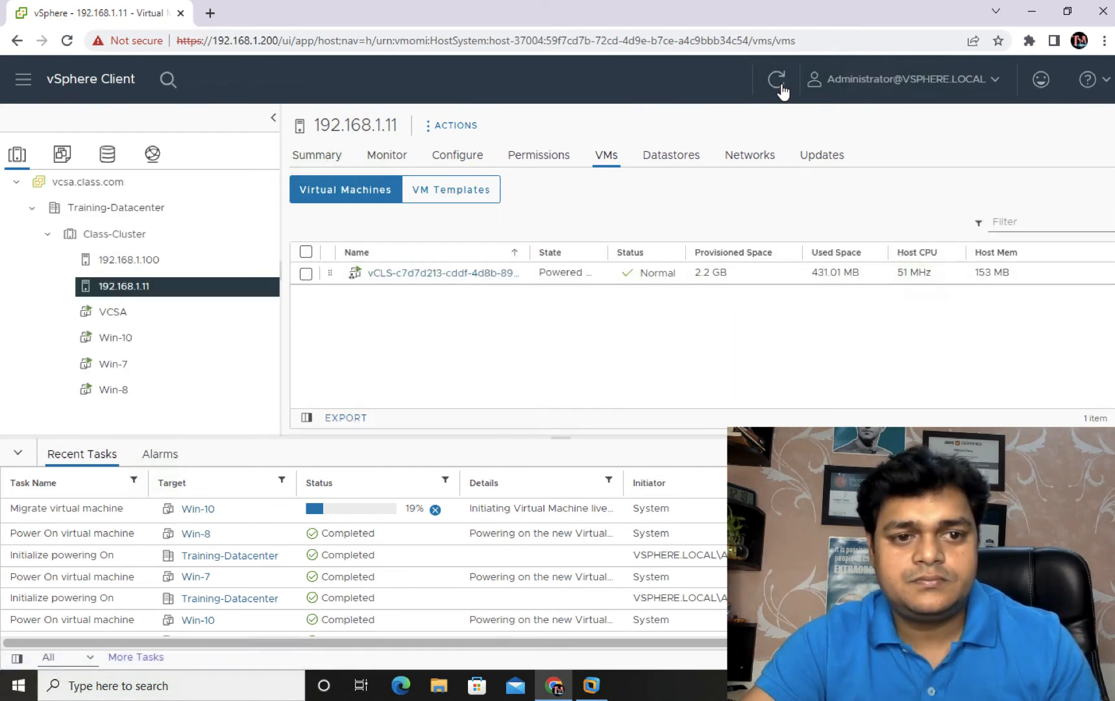
left_click(779, 83)
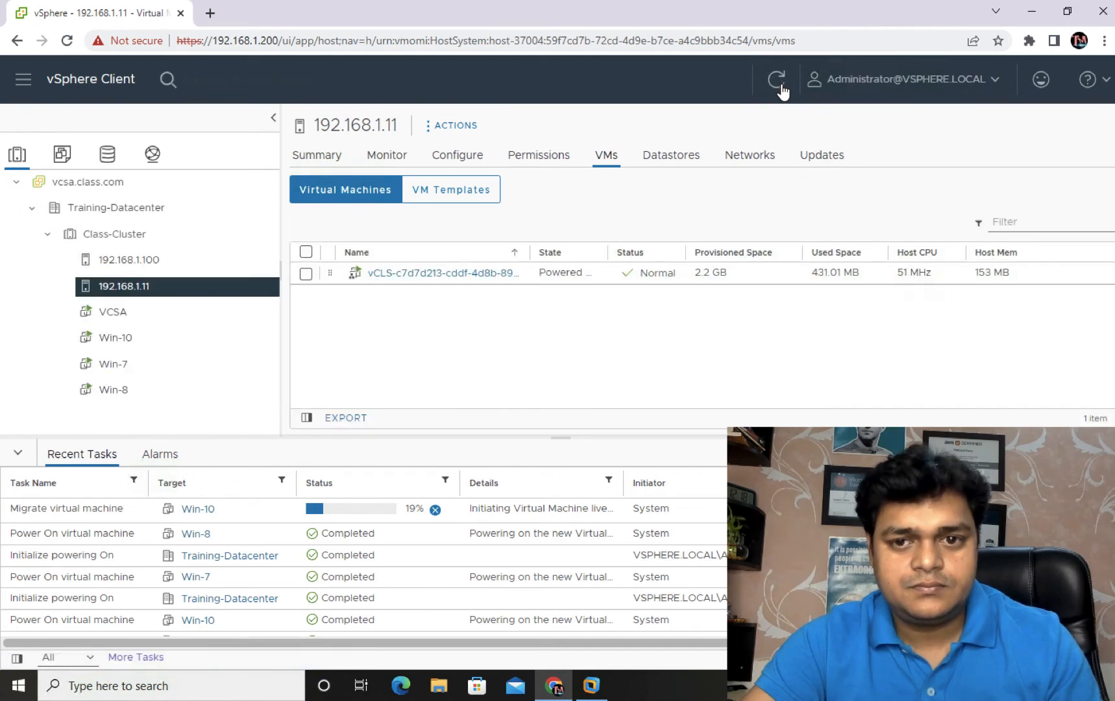
left_click(780, 84)
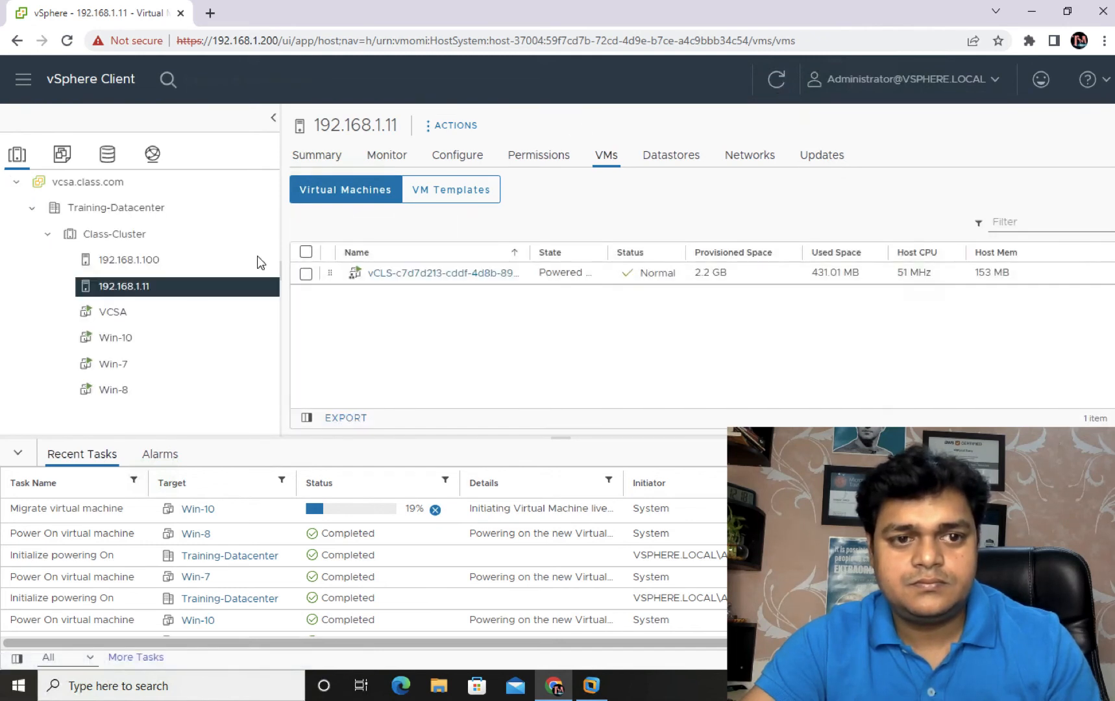
left_click(120, 260)
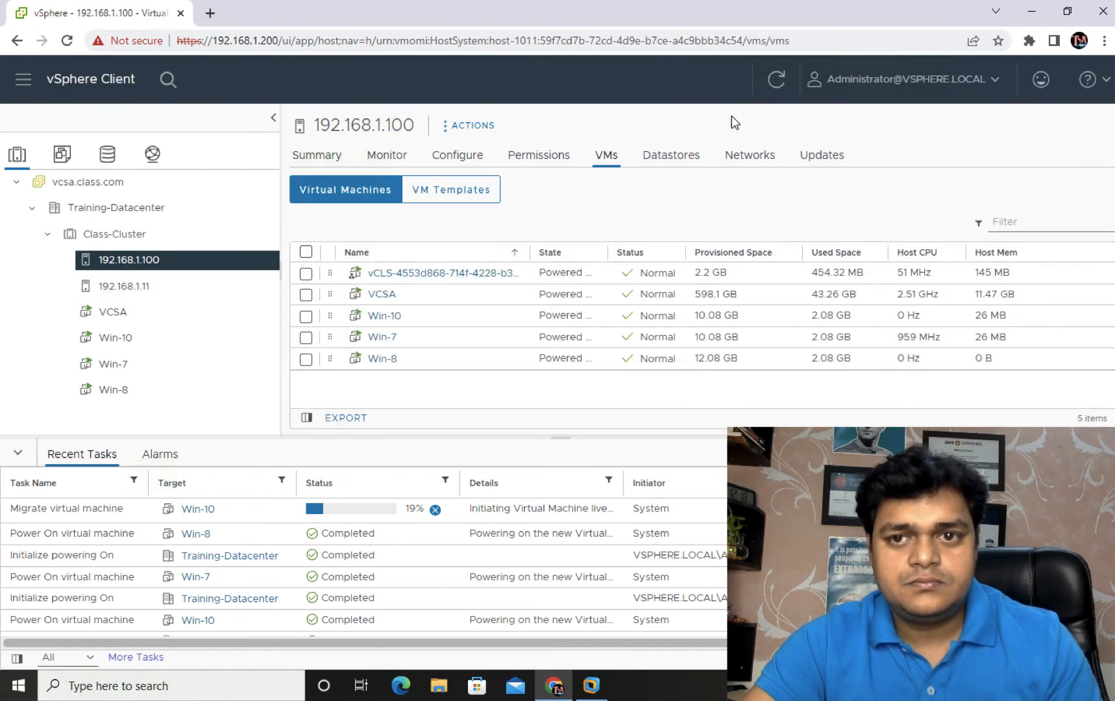
left_click(778, 85)
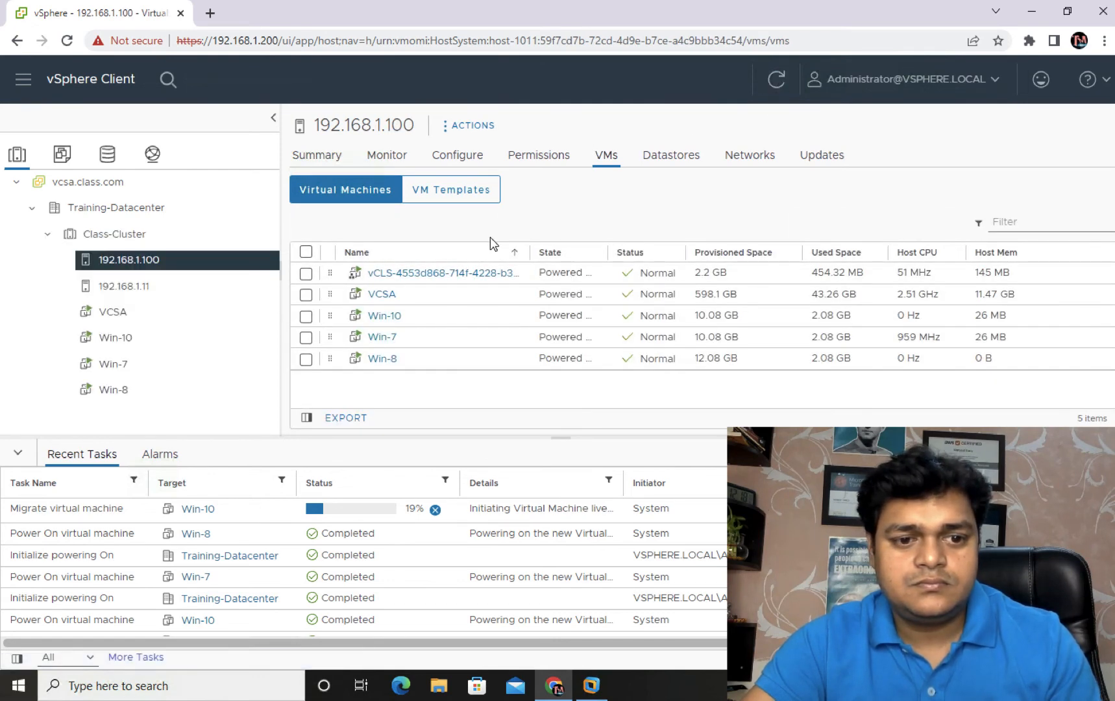
Step: Refresh host 192.168.1.11's VM figures, then return to host 192.168.1.100's VMs
left_click(143, 290)
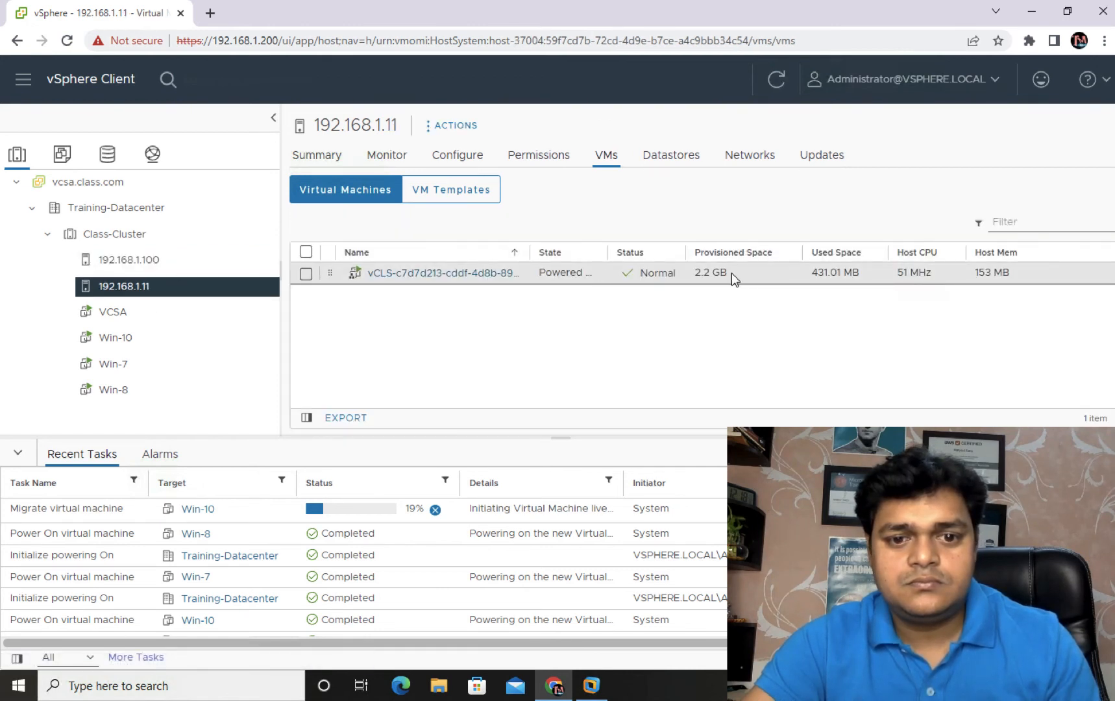
left_click(785, 83)
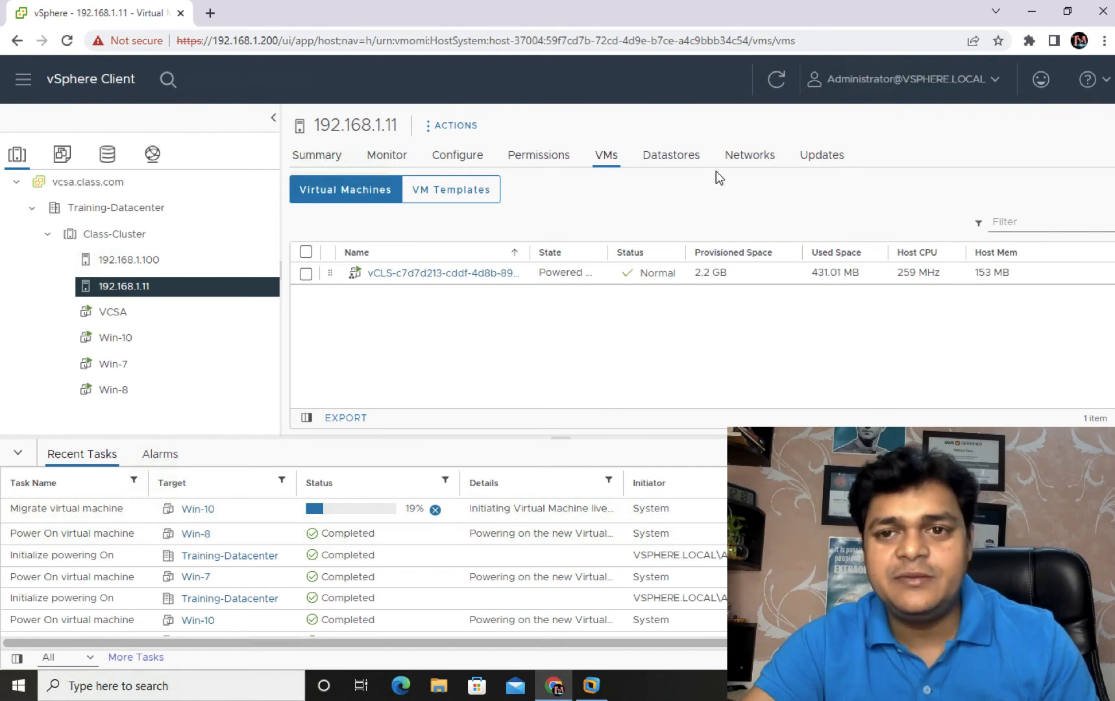
left_click(776, 81)
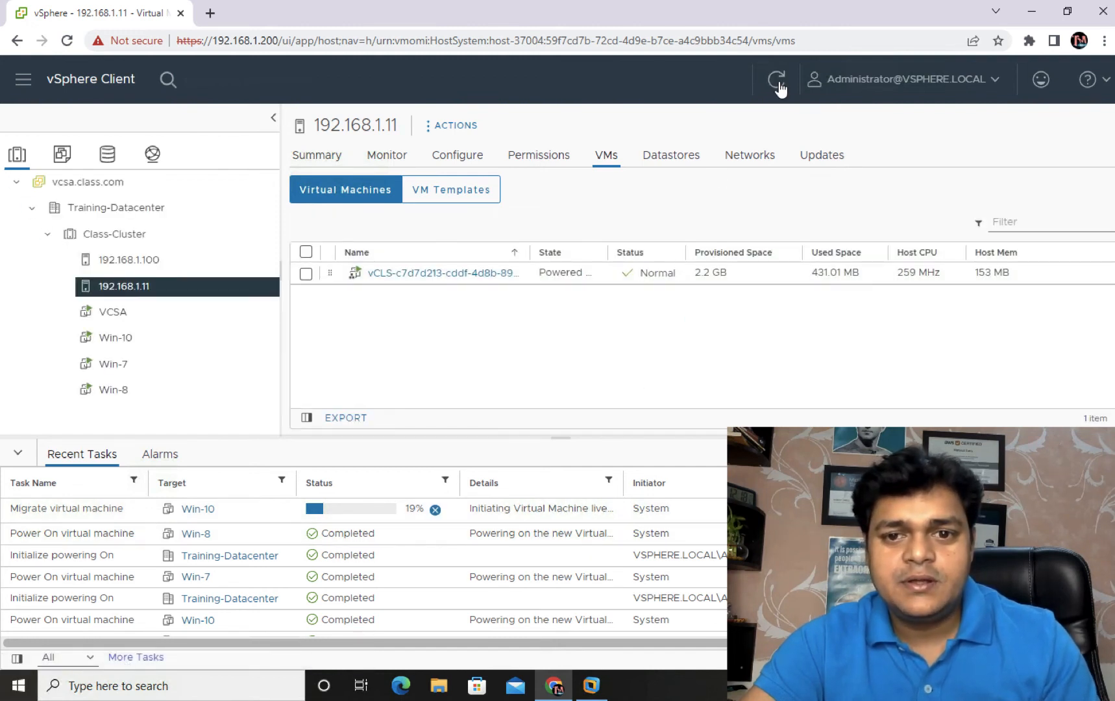
left_click(778, 85)
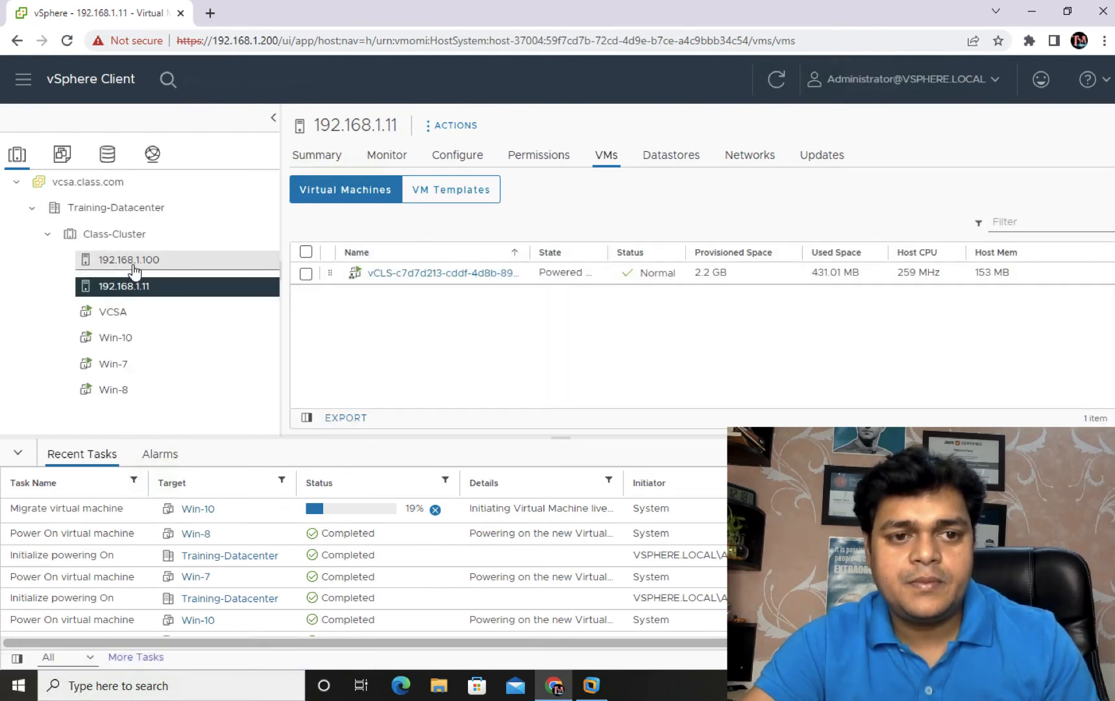
left_click(126, 259)
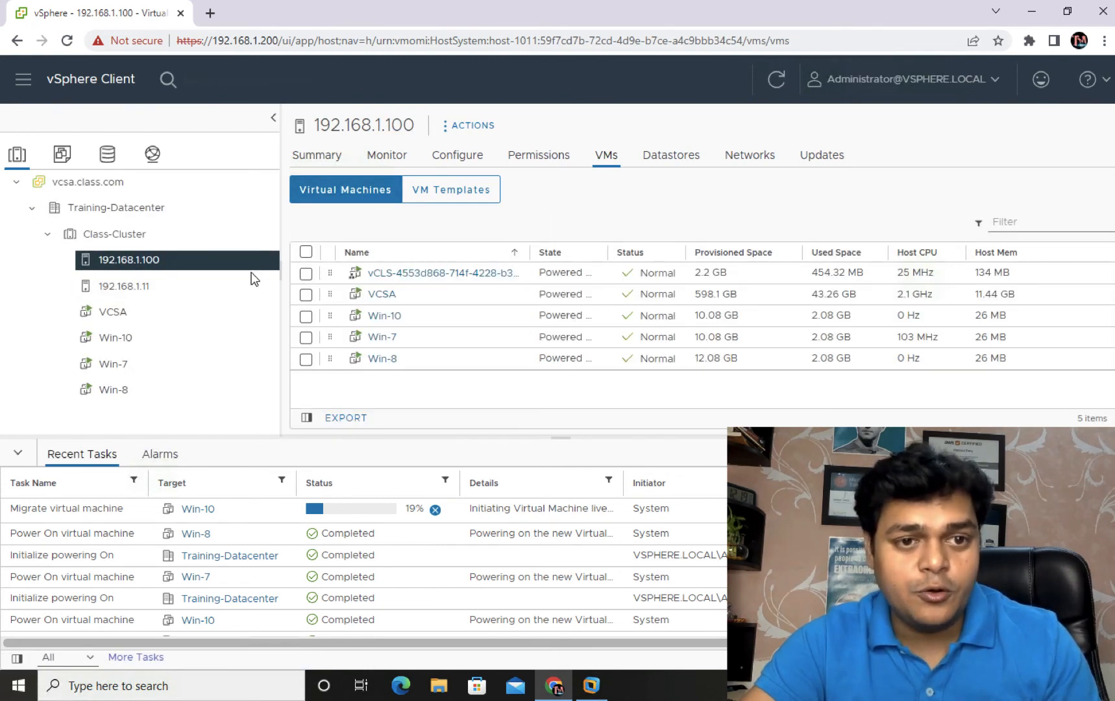
Step: Start a new virtual machine named Win-11 on host 192.168.1.100
right_click(148, 263)
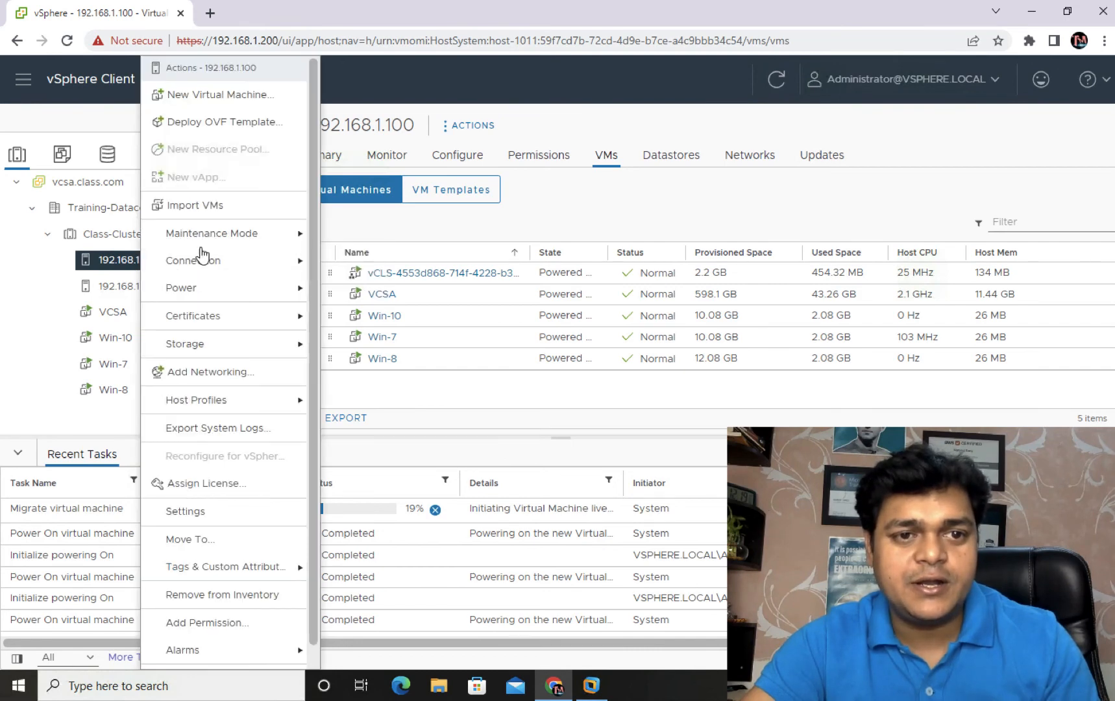
left_click(193, 98)
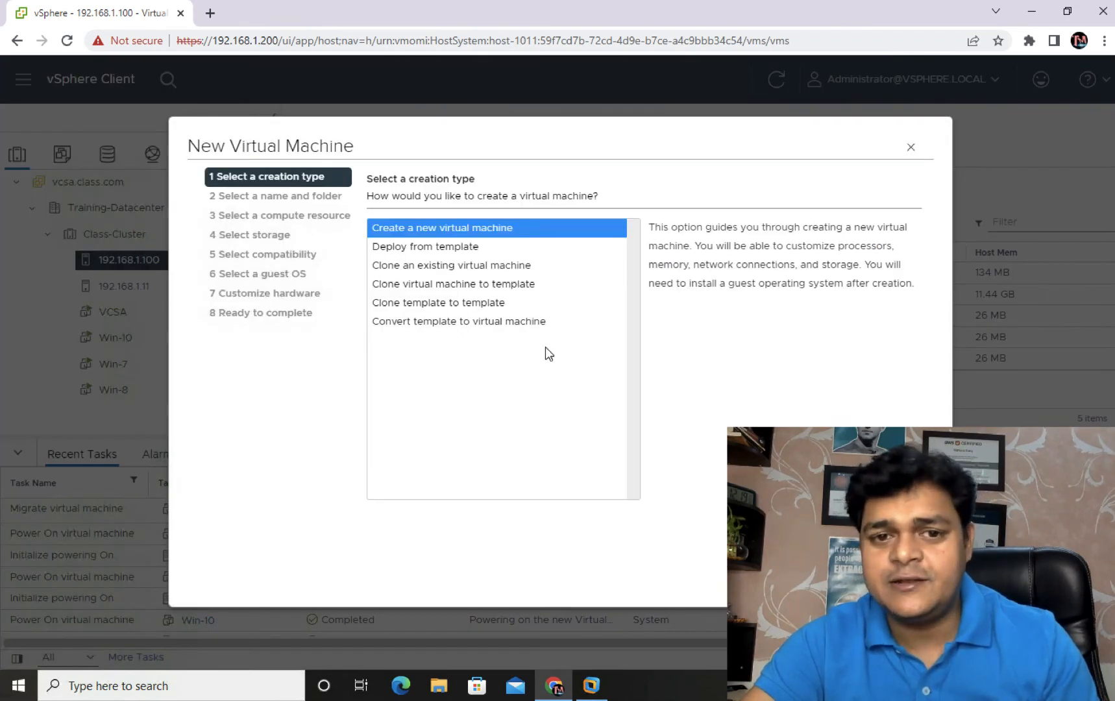
left_click(907, 580)
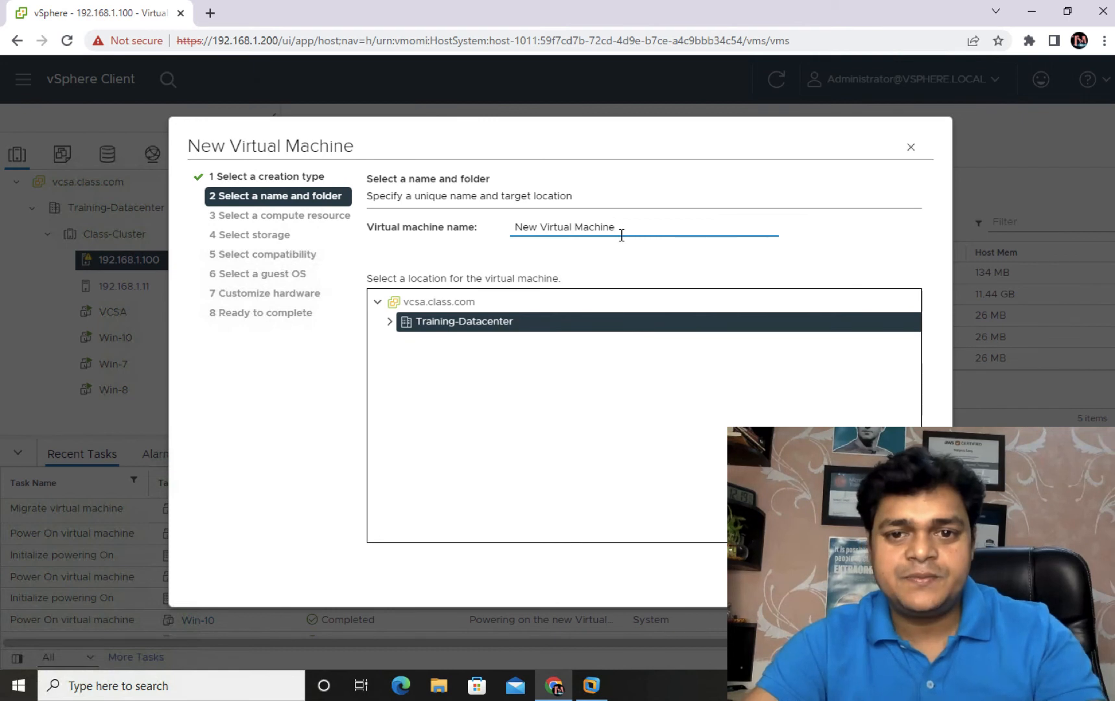
left_click_drag(617, 227, 483, 228)
type("Win-11")
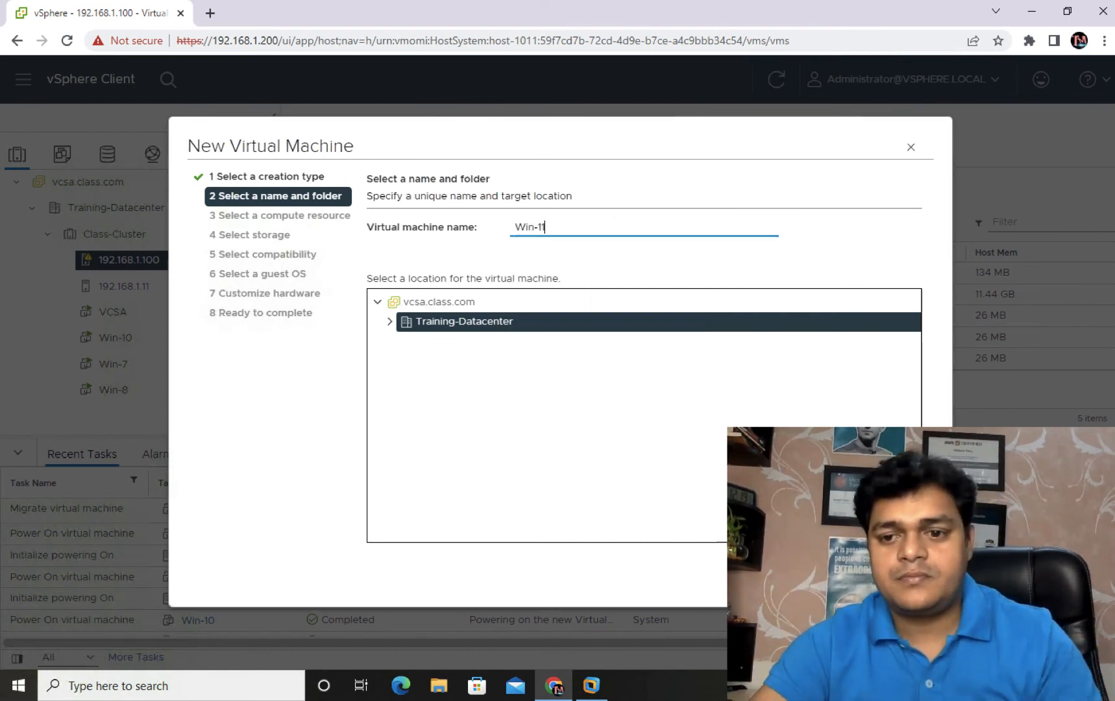
key("Return")
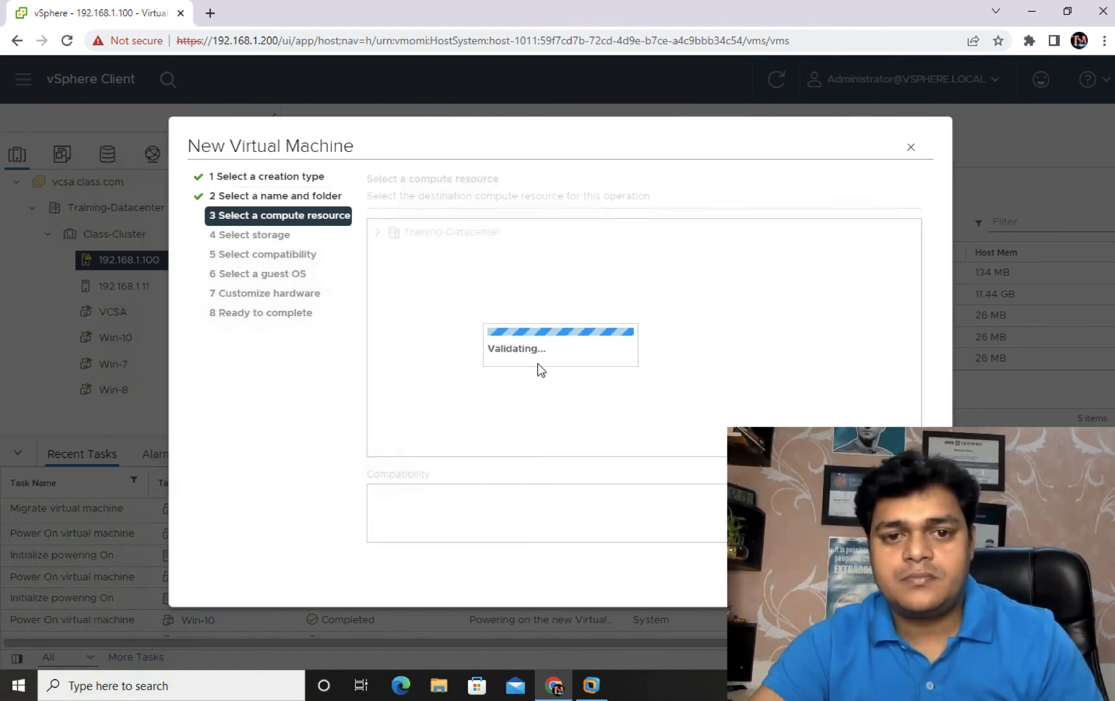
key("Return")
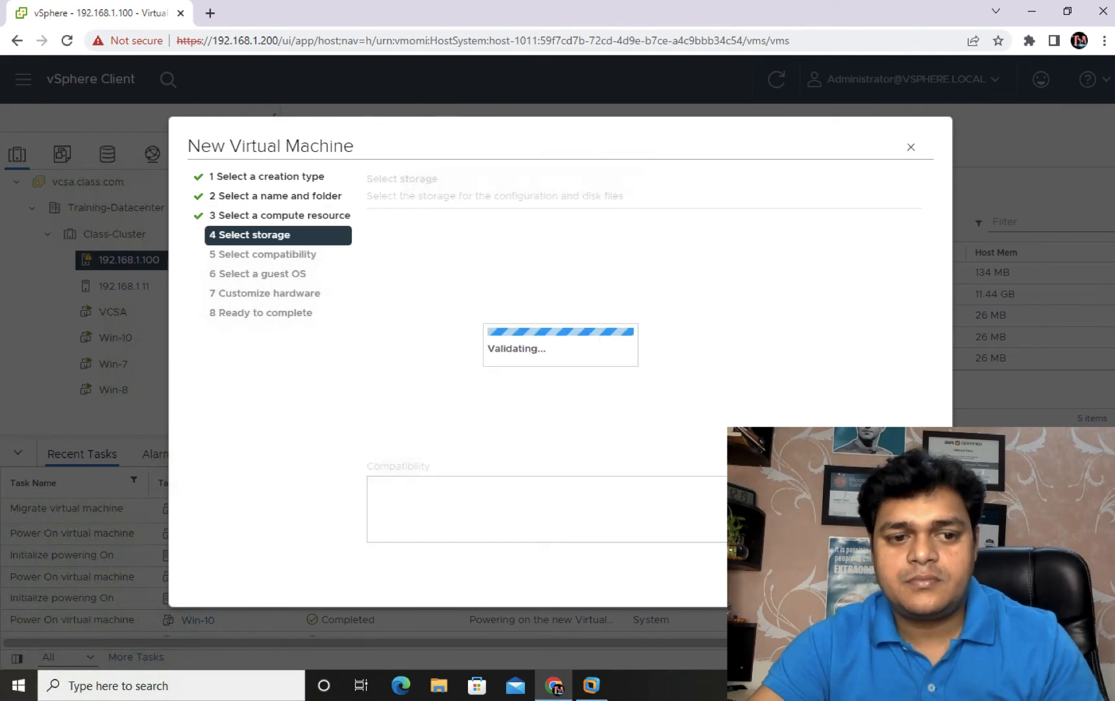
Step: Store it on share-storage, keep ESXi 7.0 U2, and choose Windows Server 2012 (64-bit)
left_click(486, 337)
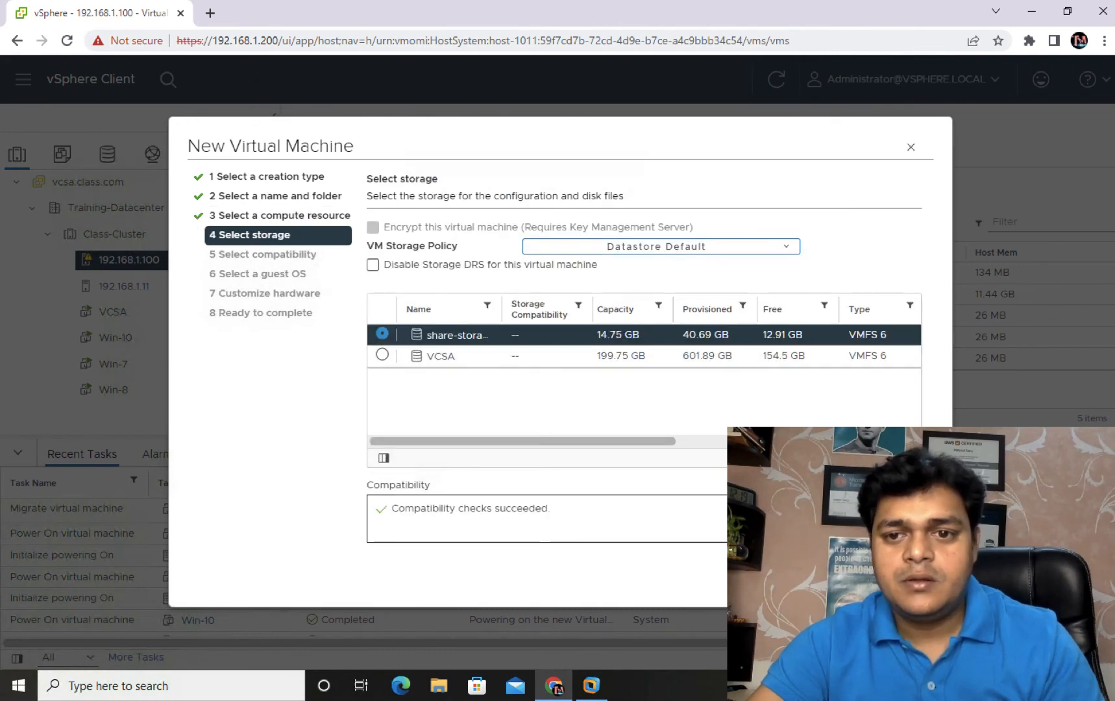
key("Return")
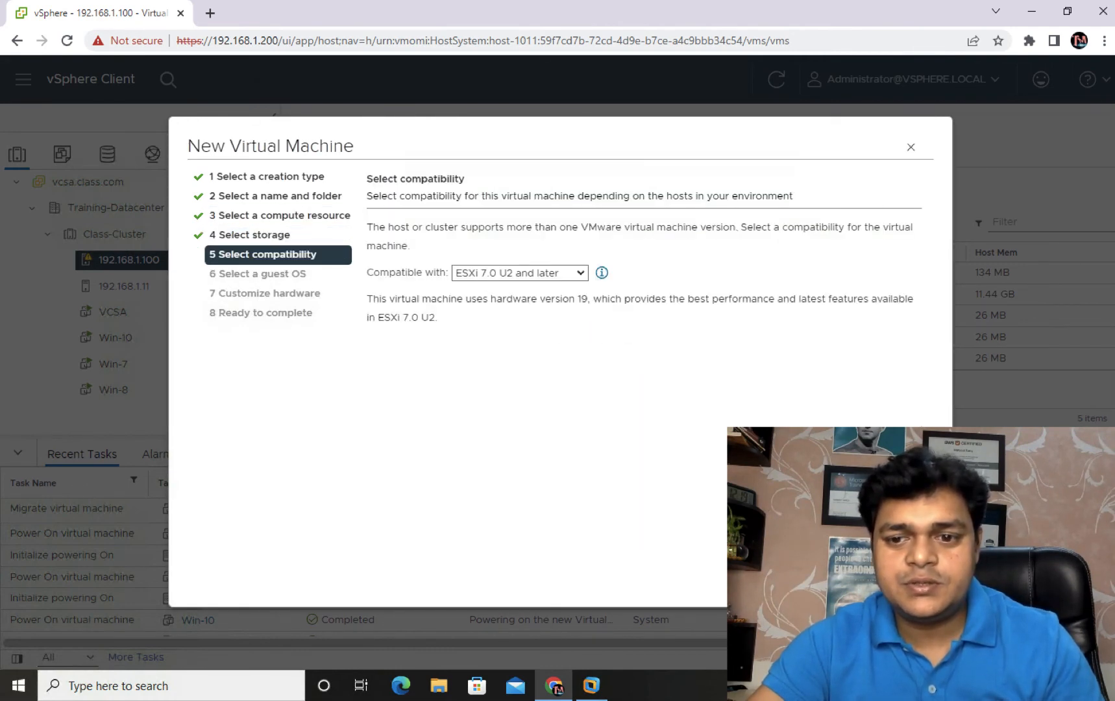
key("Return")
left_click(633, 300)
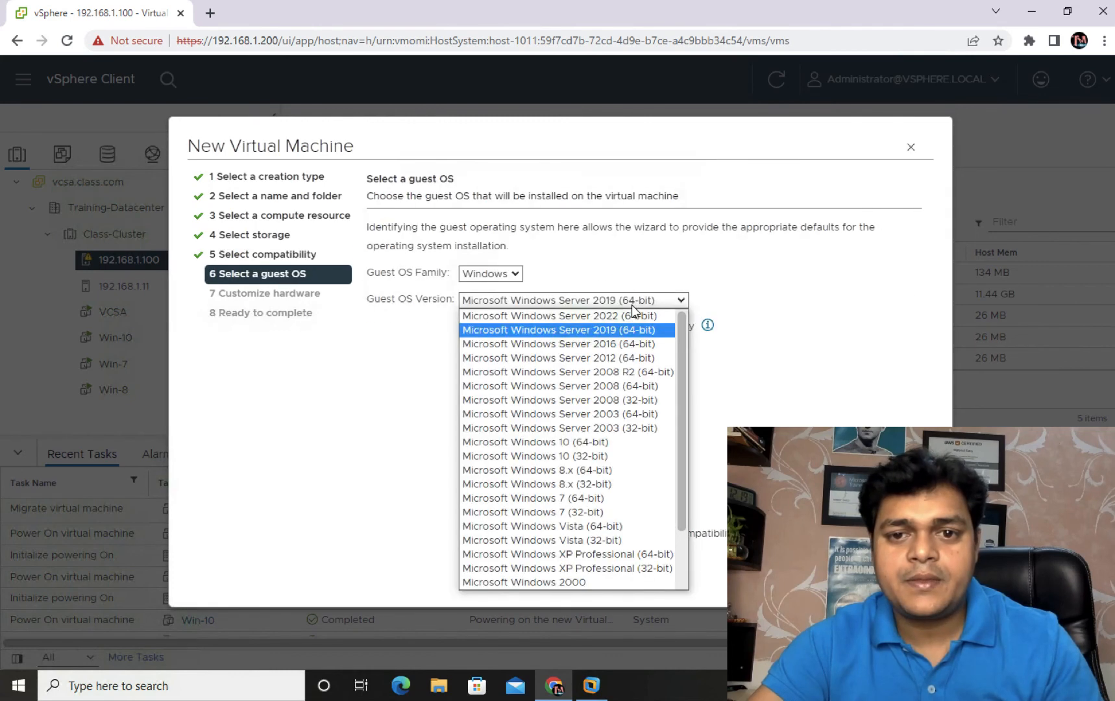
left_click(630, 358)
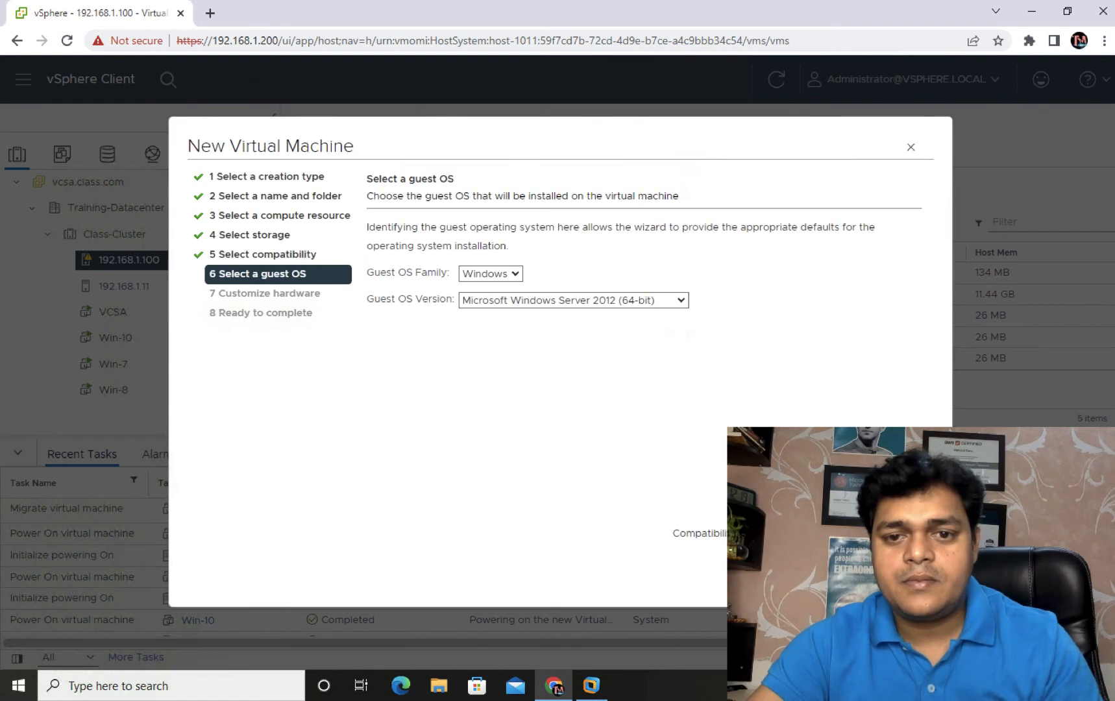
key("Return")
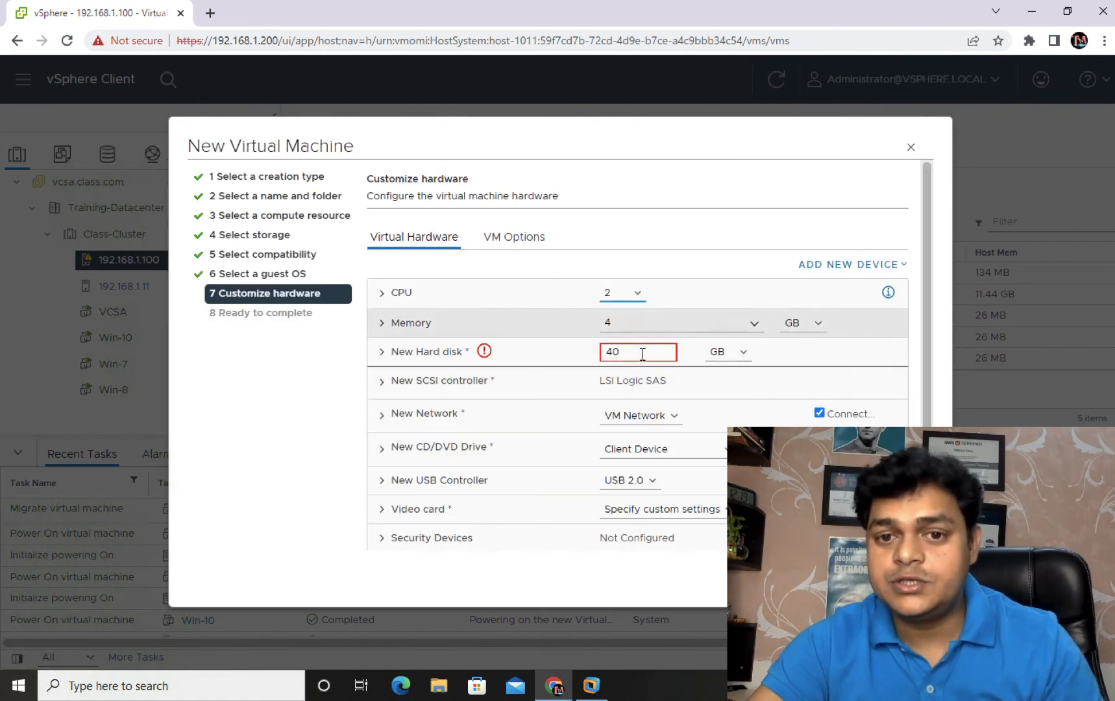
Step: Clear the 40 GB hard disk size and set the new disk to Thin Provision
left_click(485, 351)
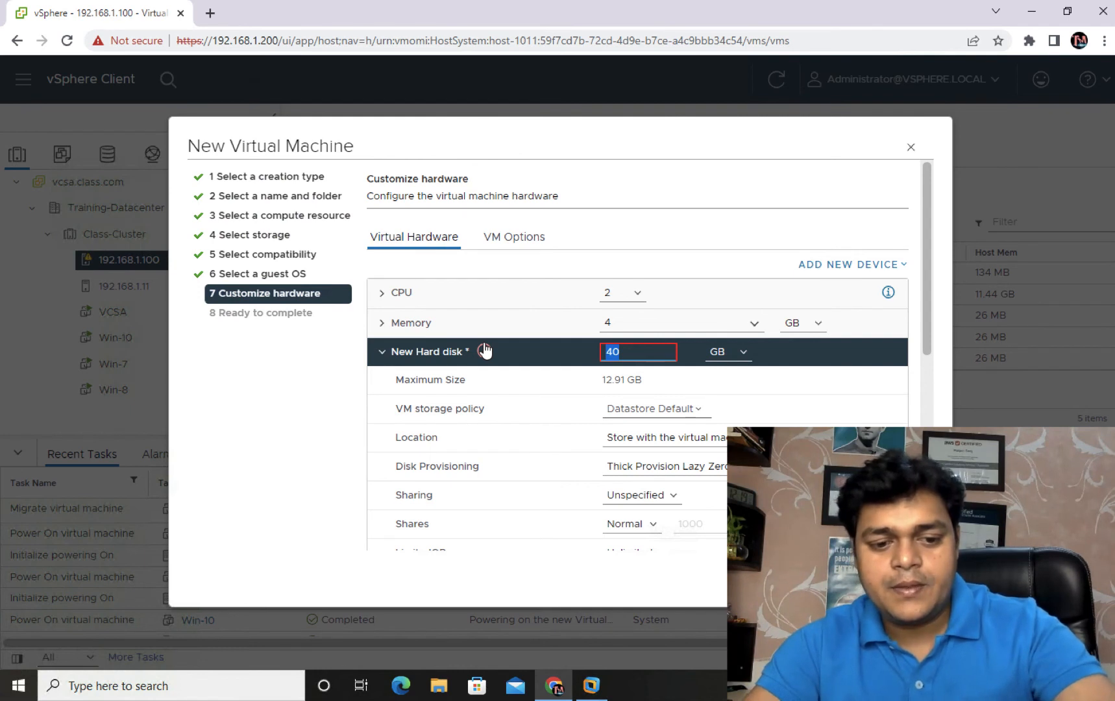
key("BackSpace")
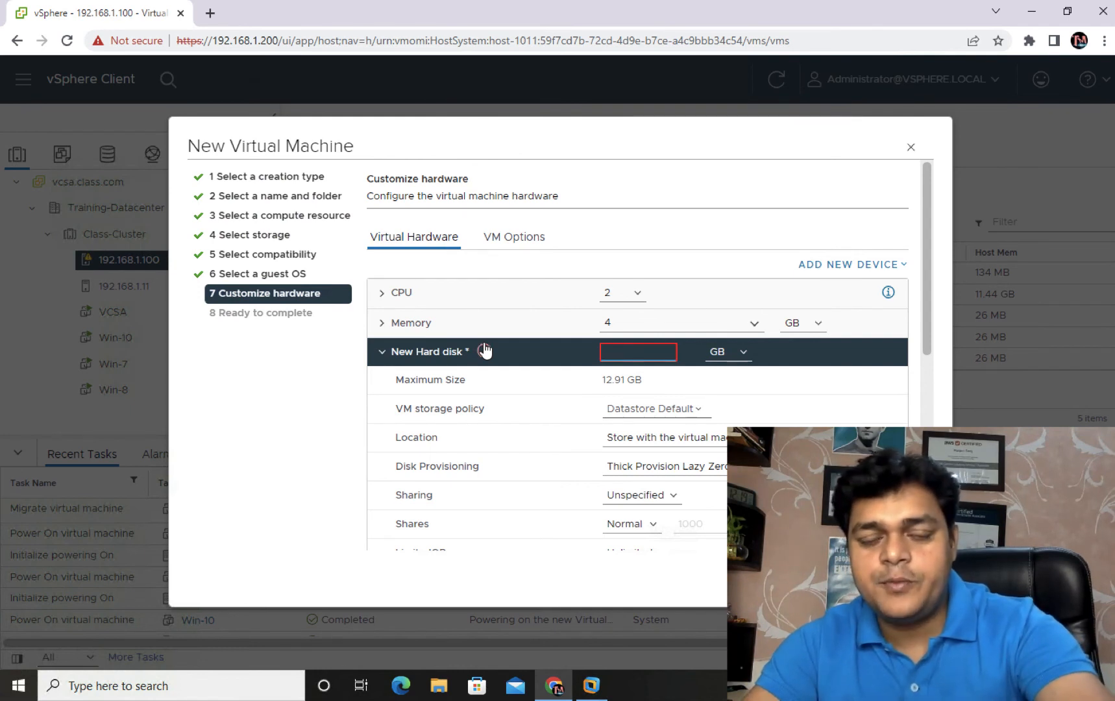
left_click(686, 465)
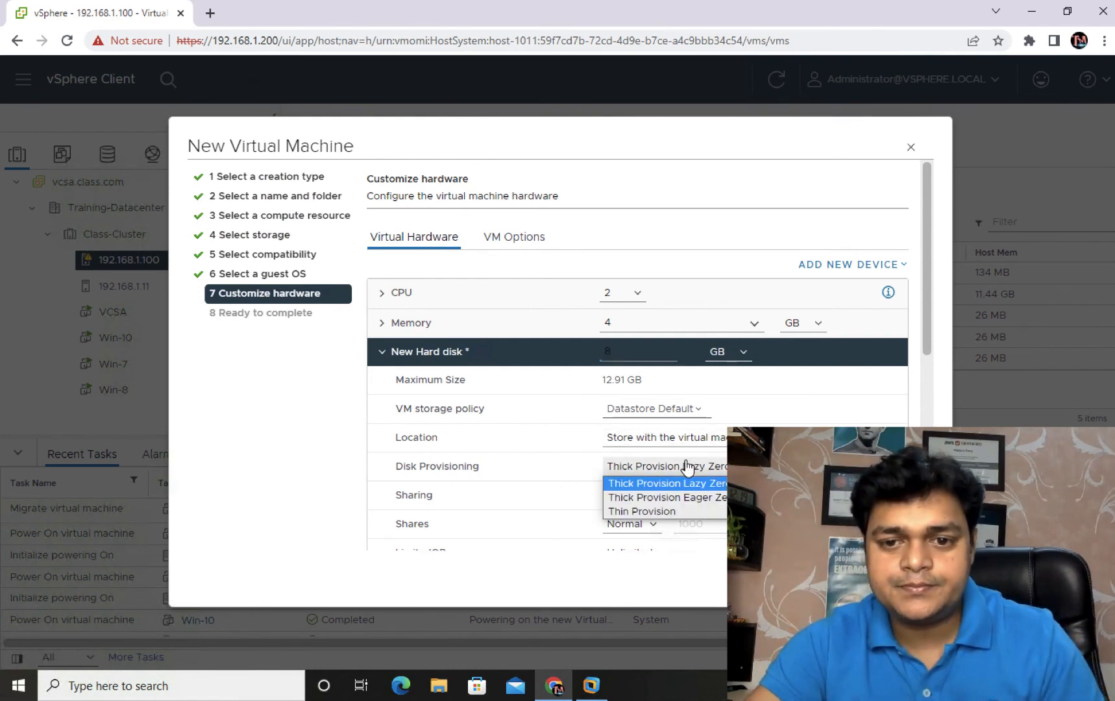
left_click(641, 511)
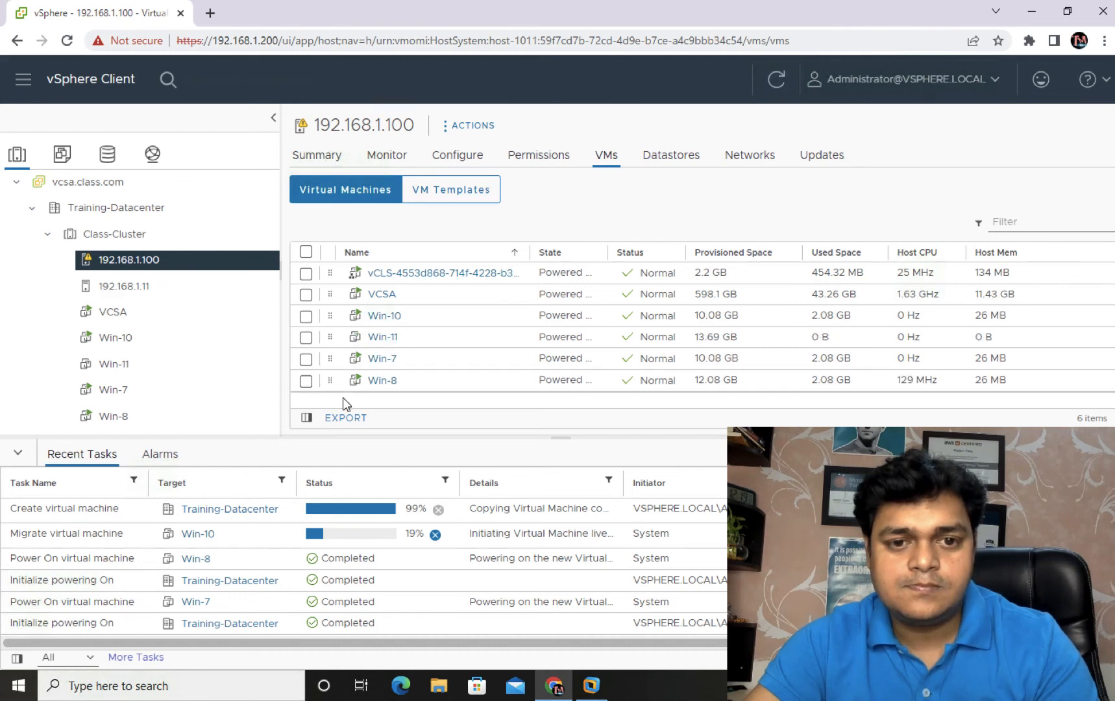
Step: Try powering on Win-11, dismiss the 'operation not allowed' failure, and select host 192.168.1.11
left_click(382, 337)
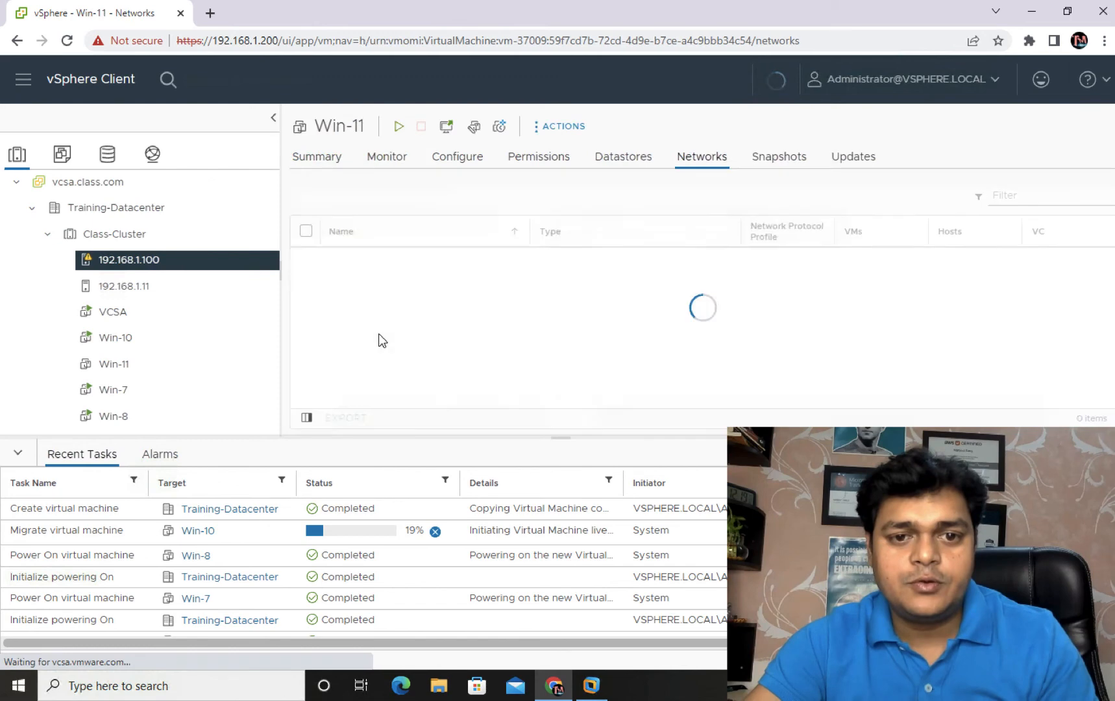
left_click(399, 131)
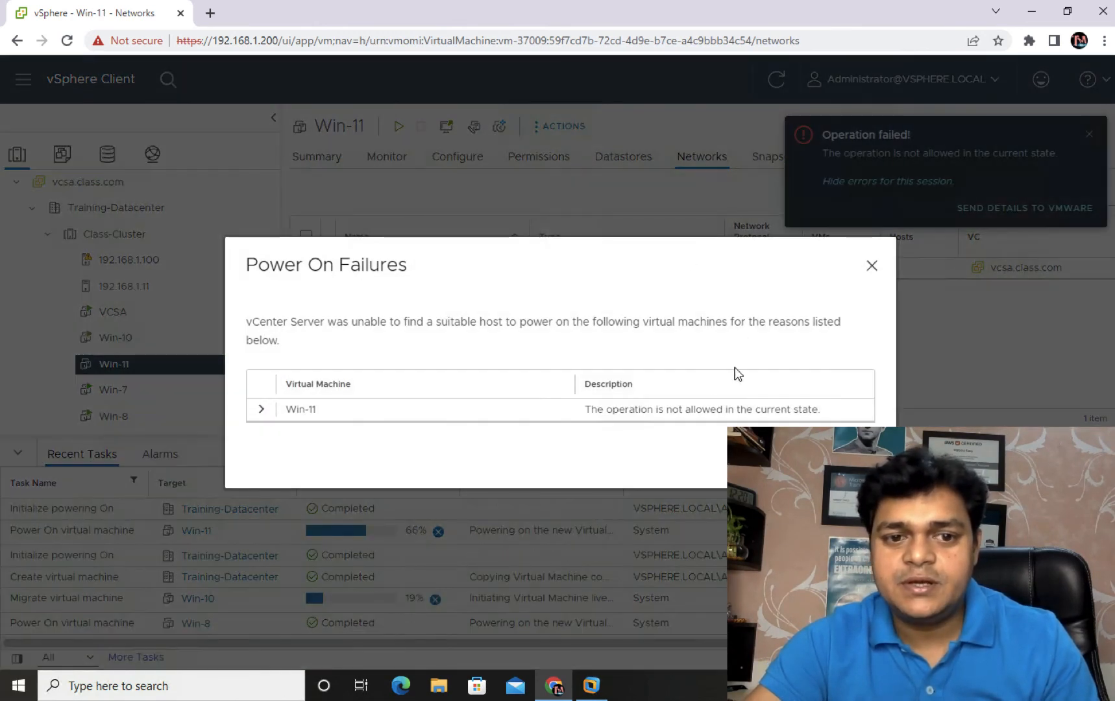
left_click(870, 266)
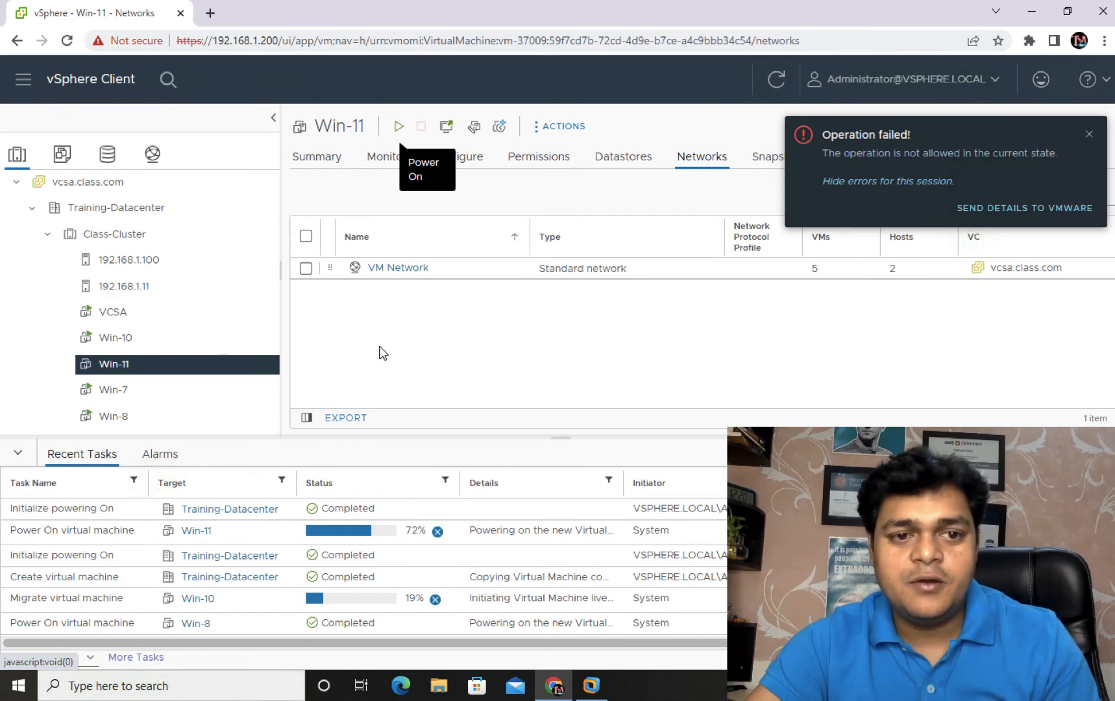
left_click(136, 285)
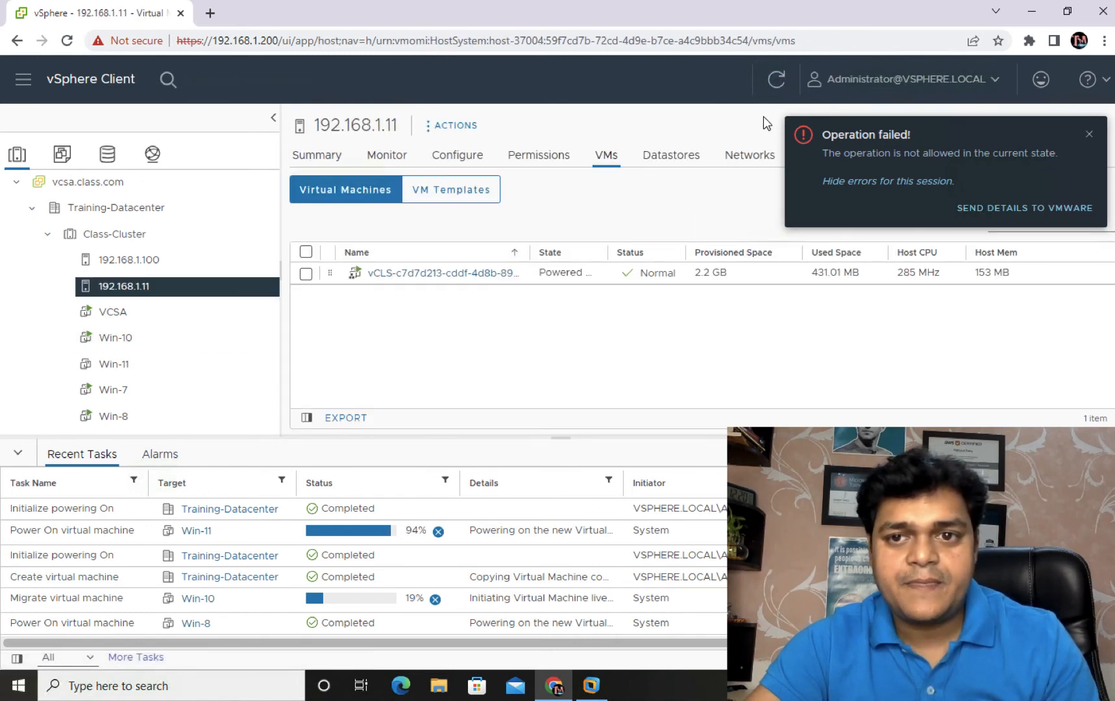
Step: Dismiss the operation failed notice and refresh the host's VM list
left_click(776, 81)
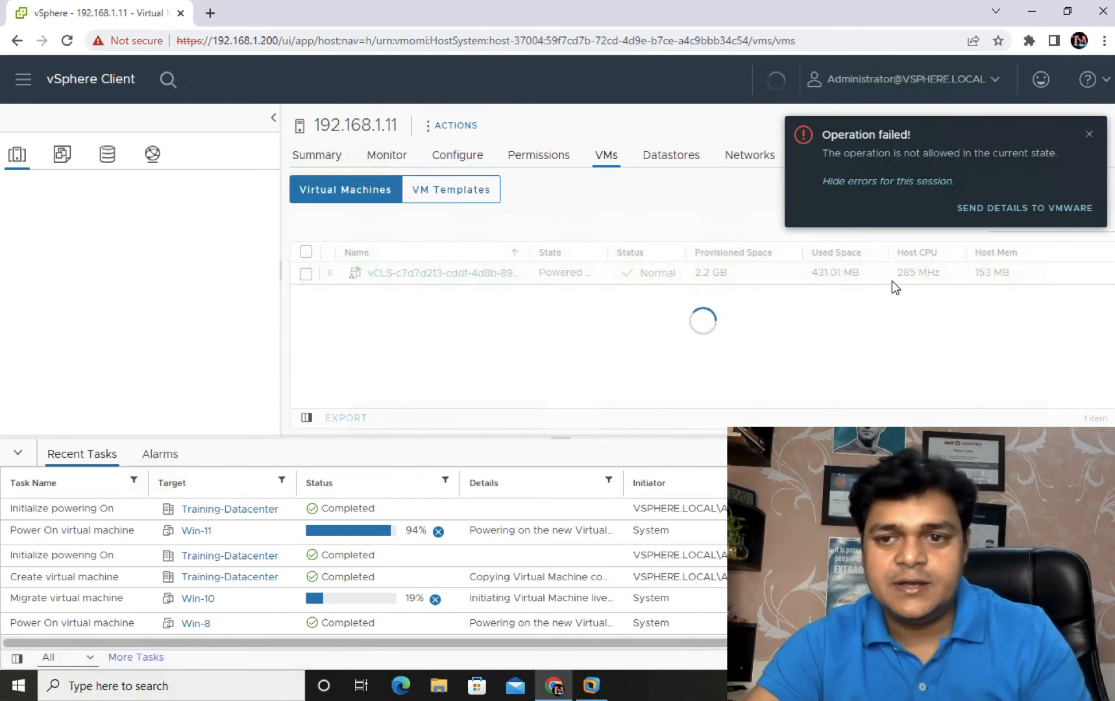
left_click(1089, 134)
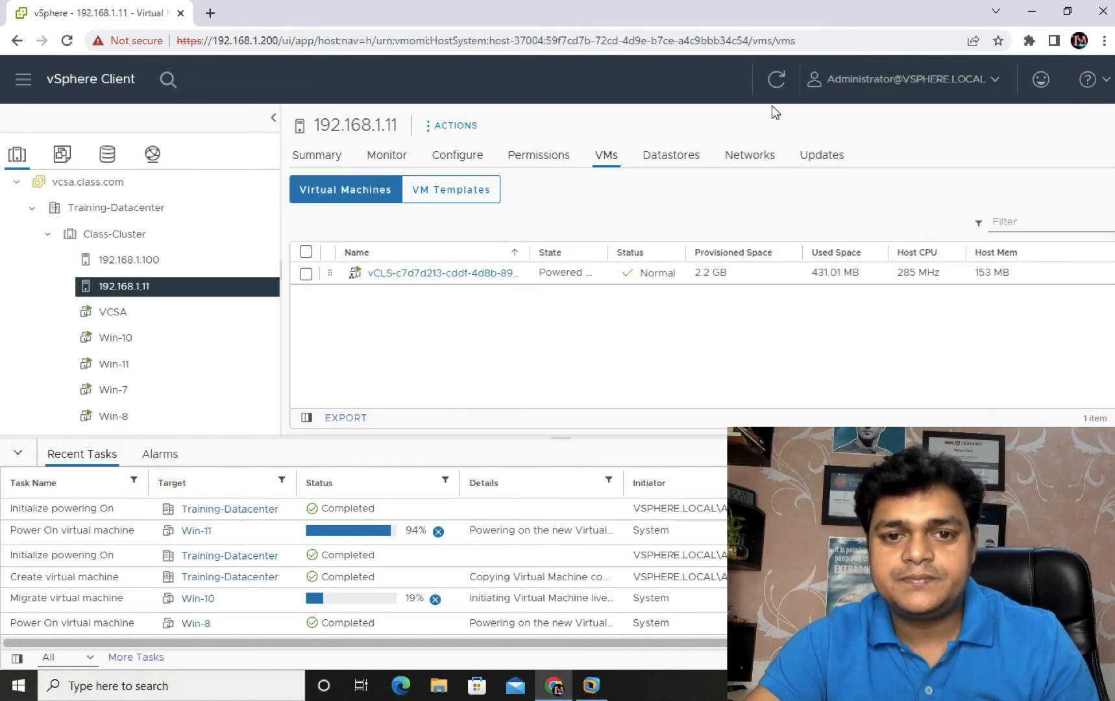
left_click(776, 87)
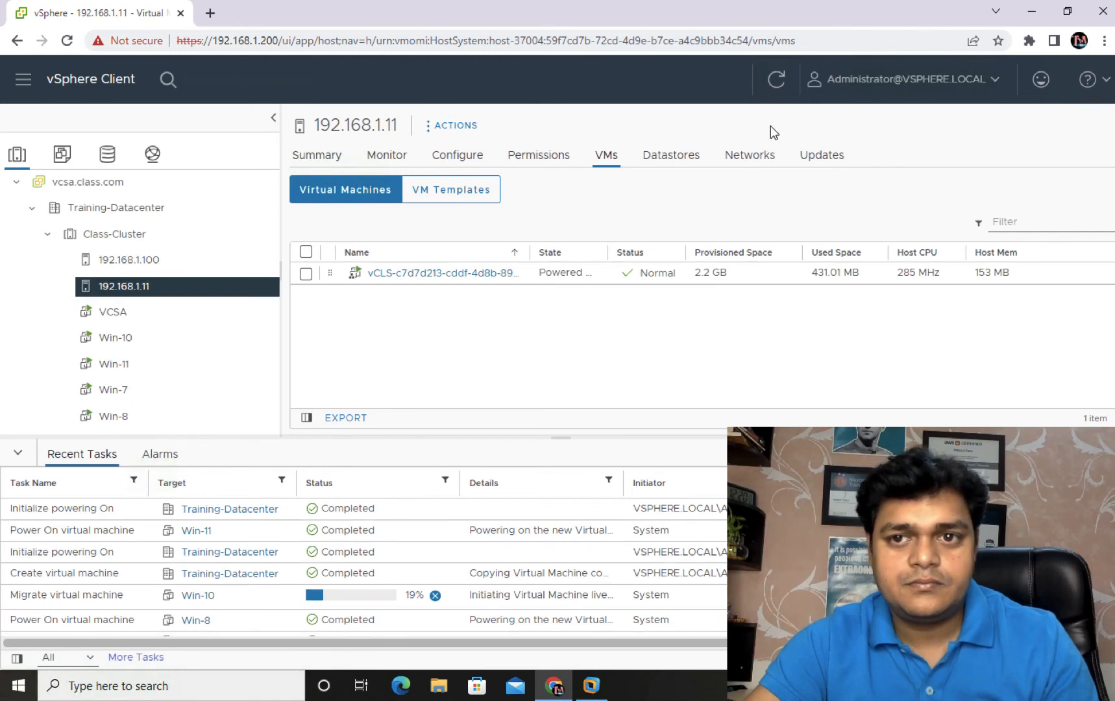
left_click(776, 85)
left_click(777, 87)
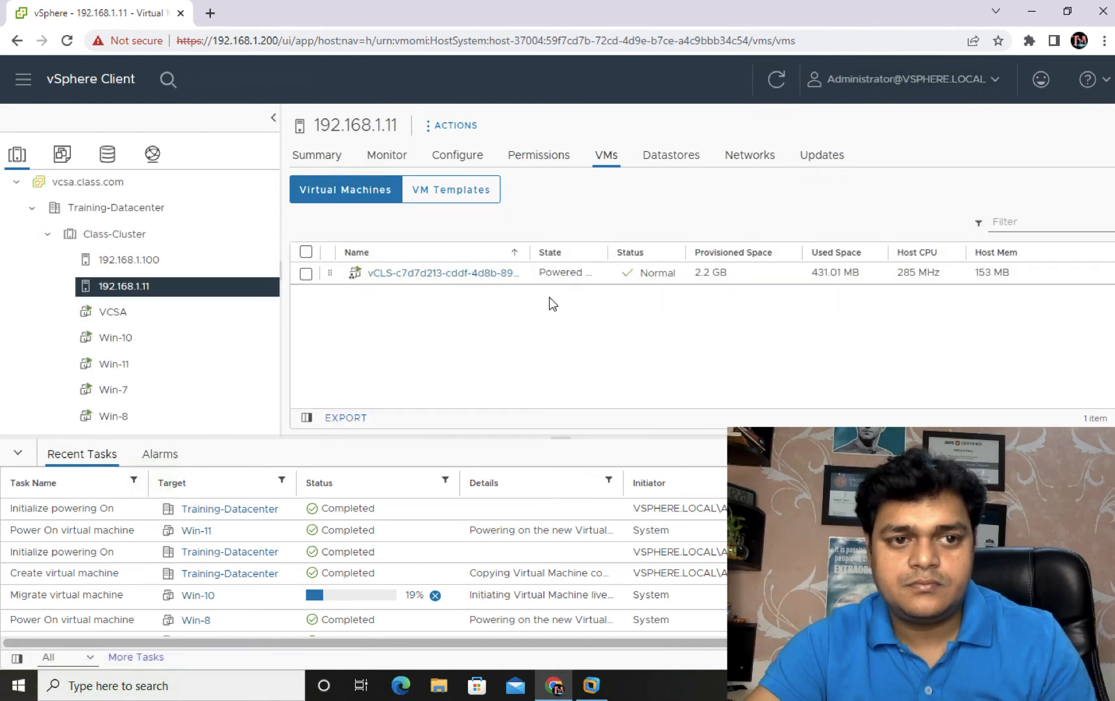
Step: Check Class-Cluster hosts' CPU and memory usage and host 192.168.1.11's VMs
left_click(104, 236)
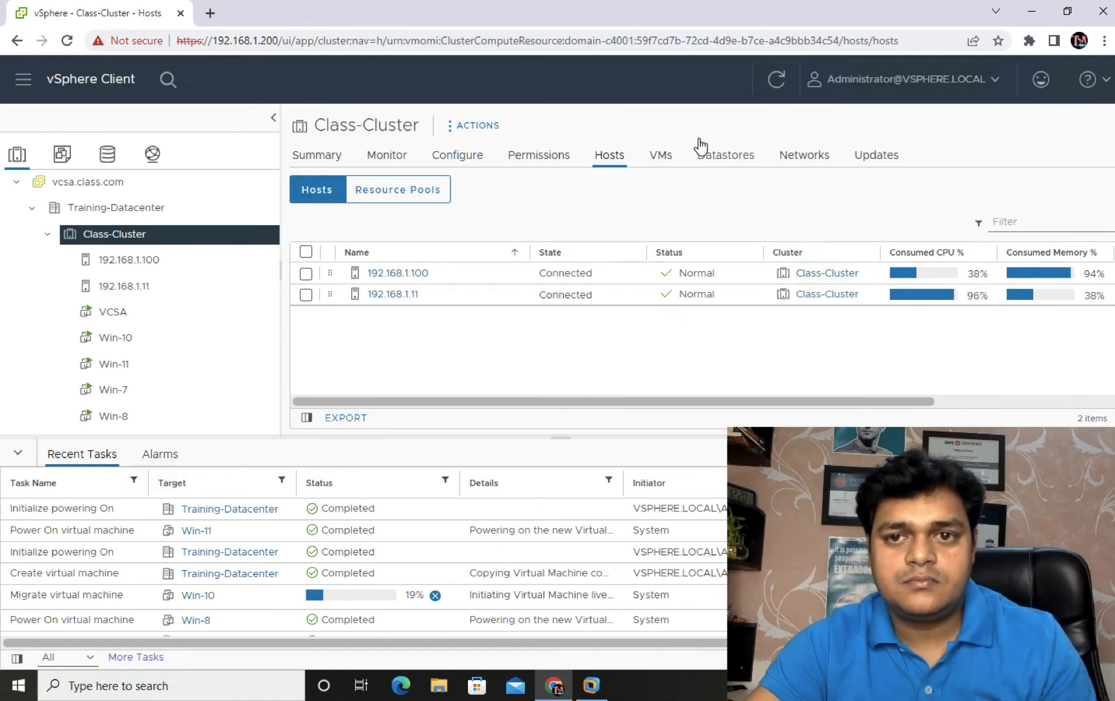
left_click(777, 83)
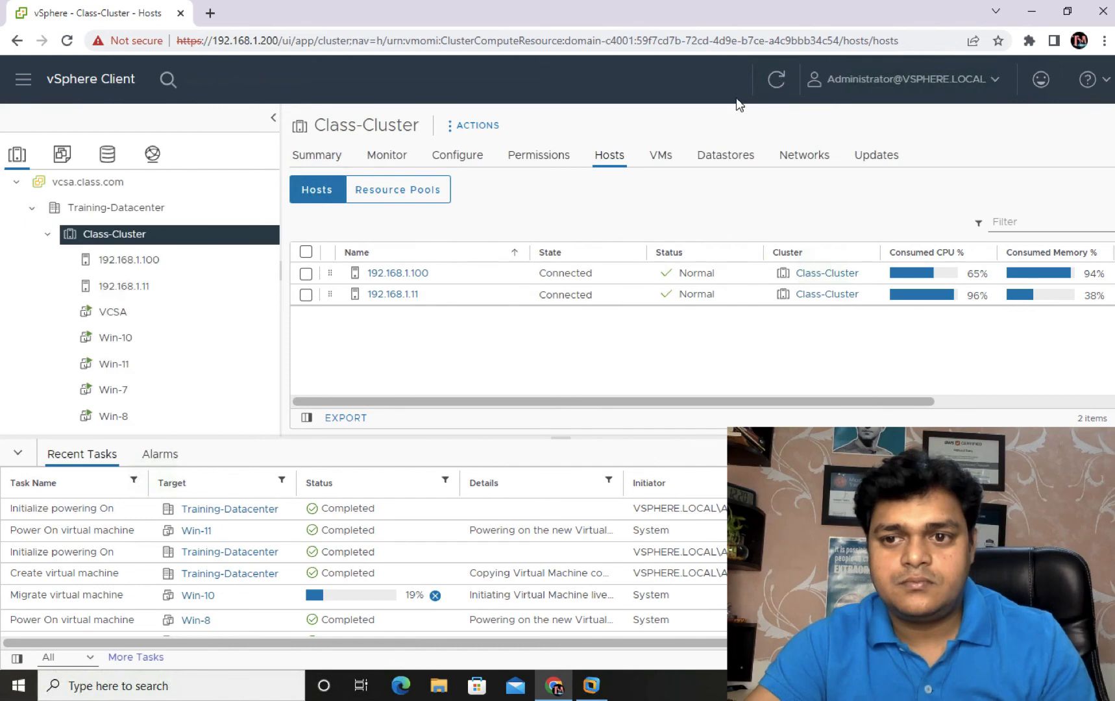
left_click(776, 80)
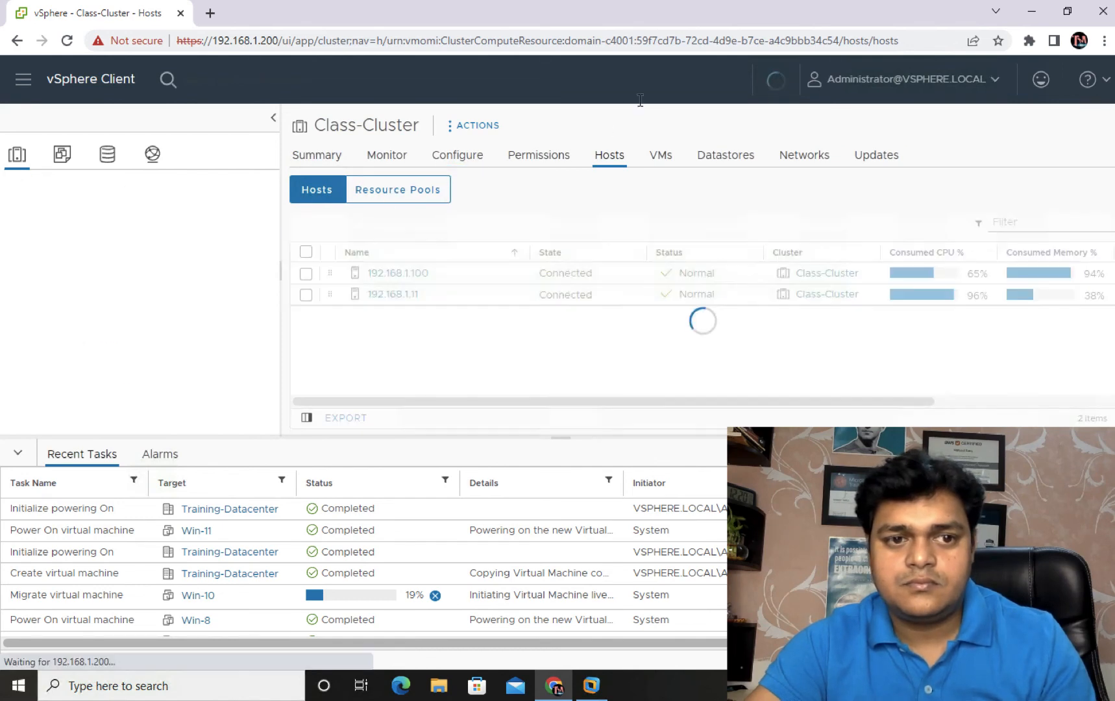
left_click(127, 286)
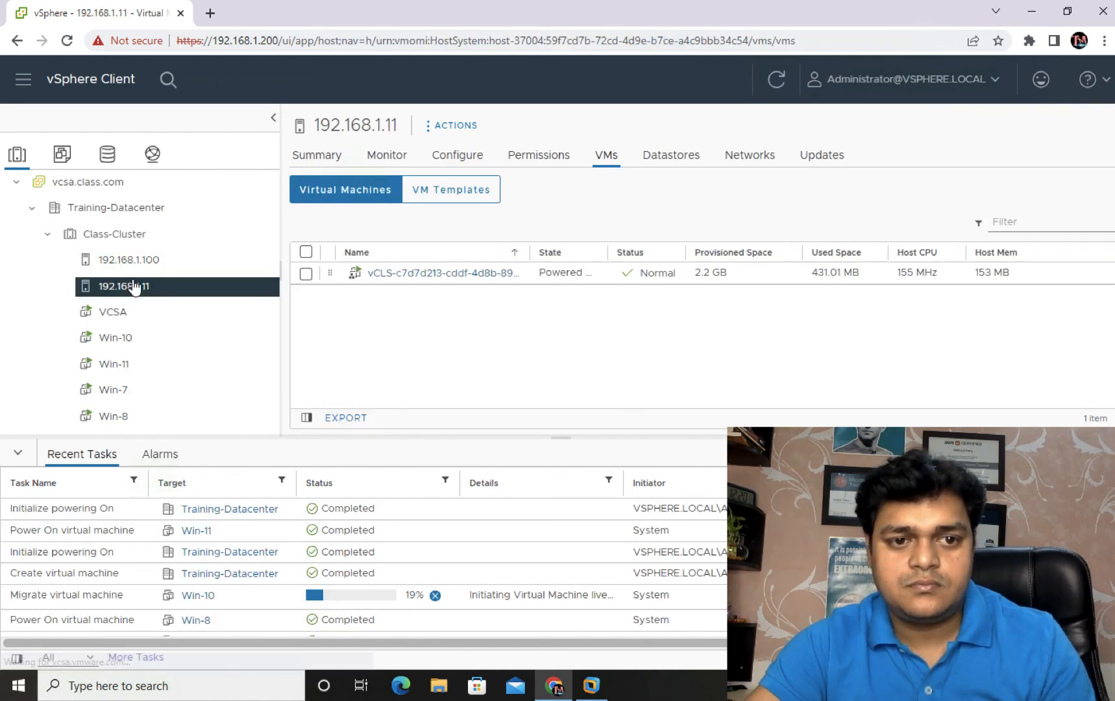
left_click(782, 81)
left_click(785, 83)
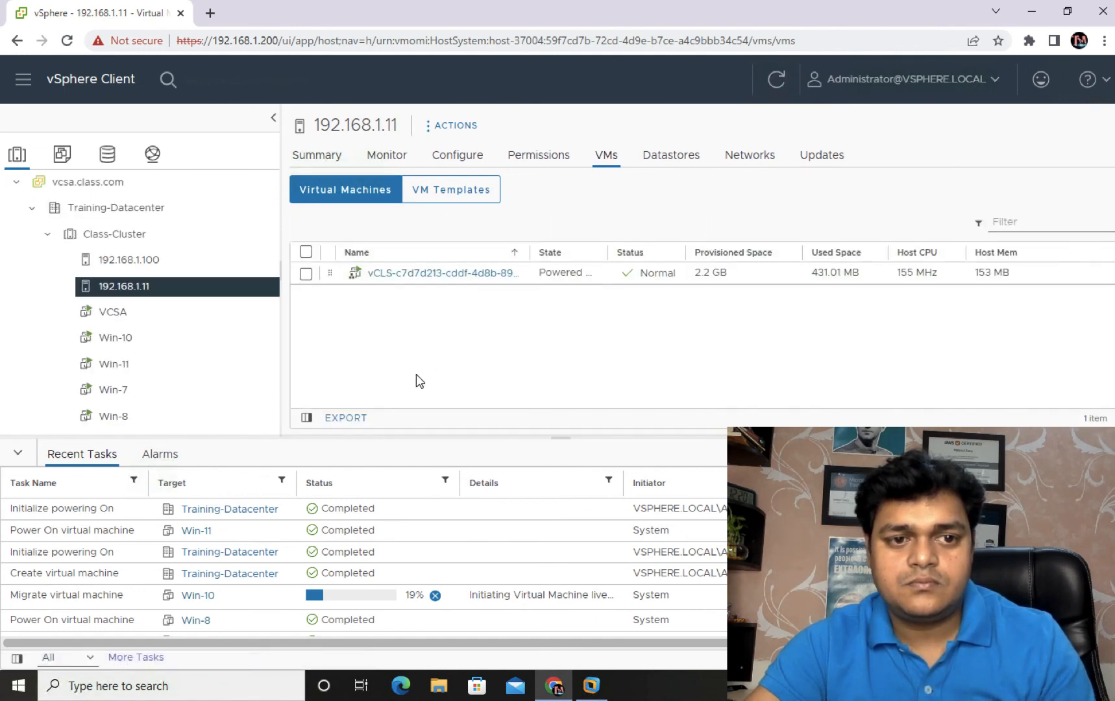
right_click(136, 262)
Step: Start new VM vm-10 on share-storage with ESXi 7.0 U2 and Windows Server 2019
left_click(198, 96)
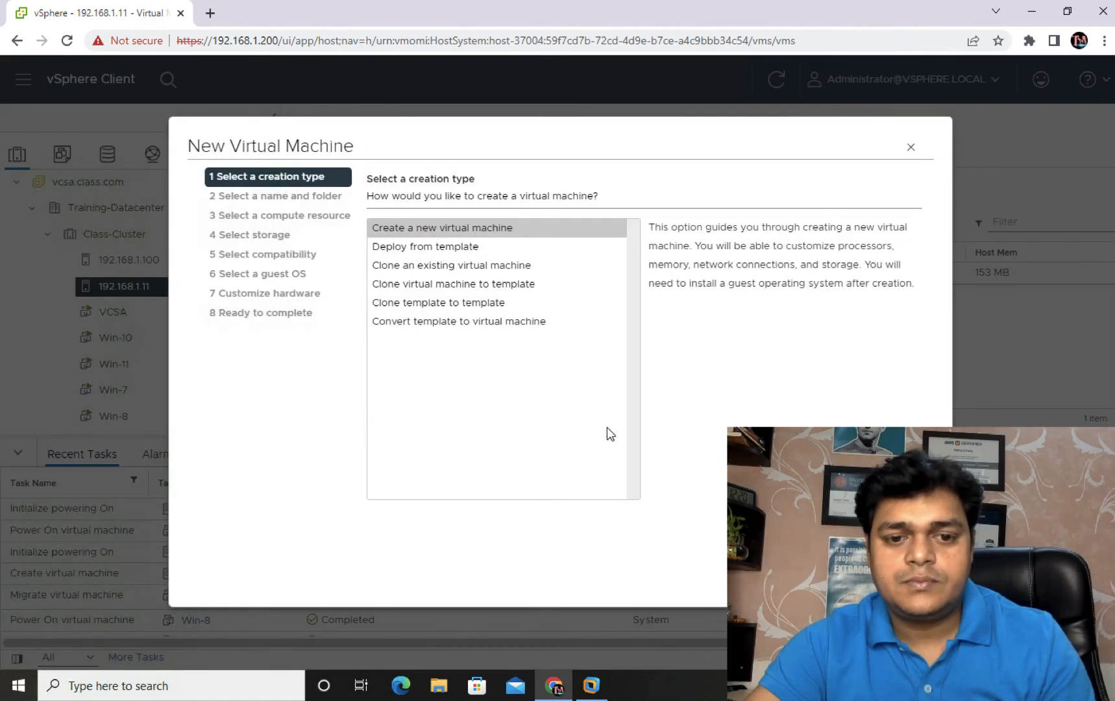
left_click(904, 576)
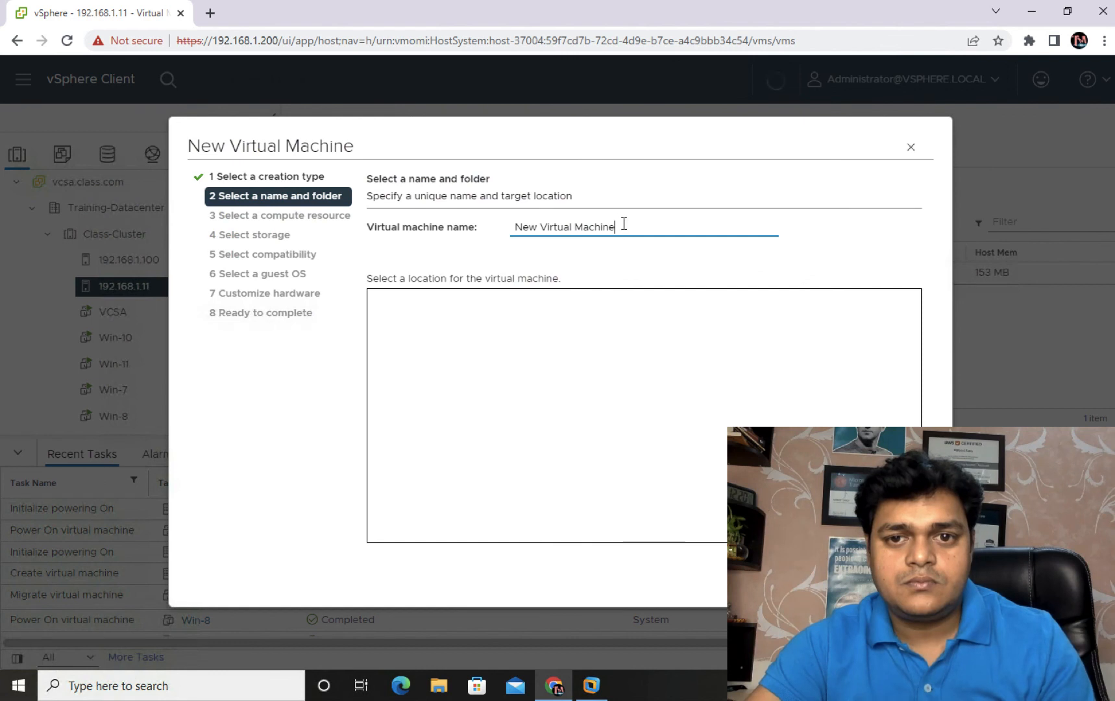
type("vm-10")
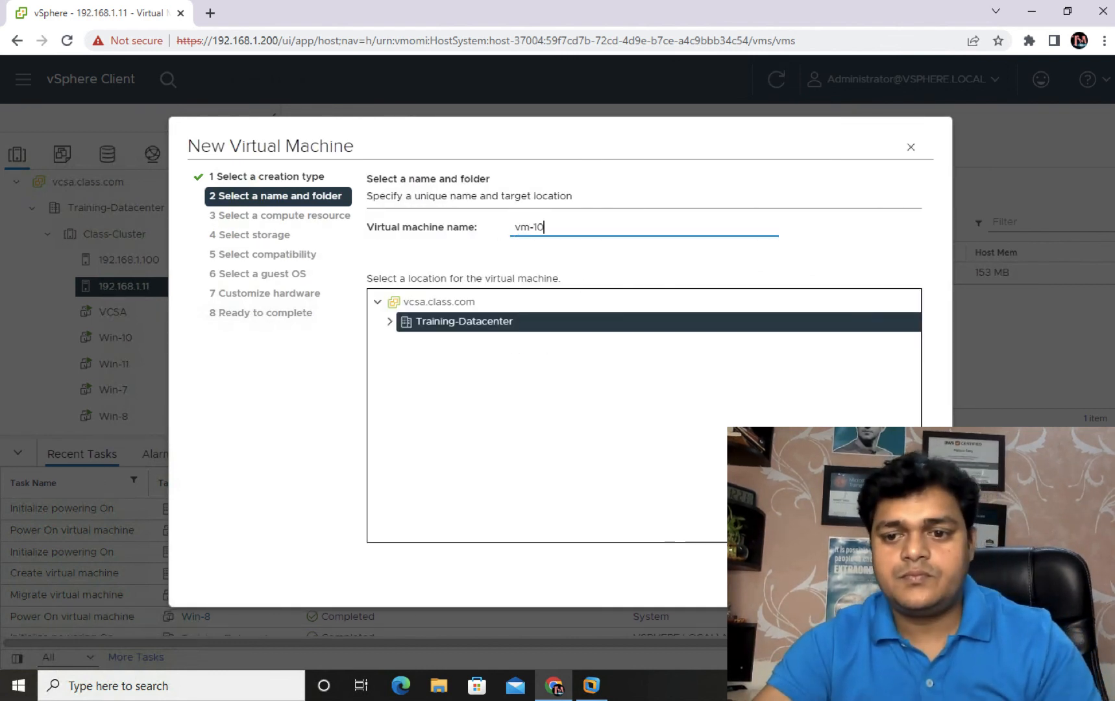
key("Return")
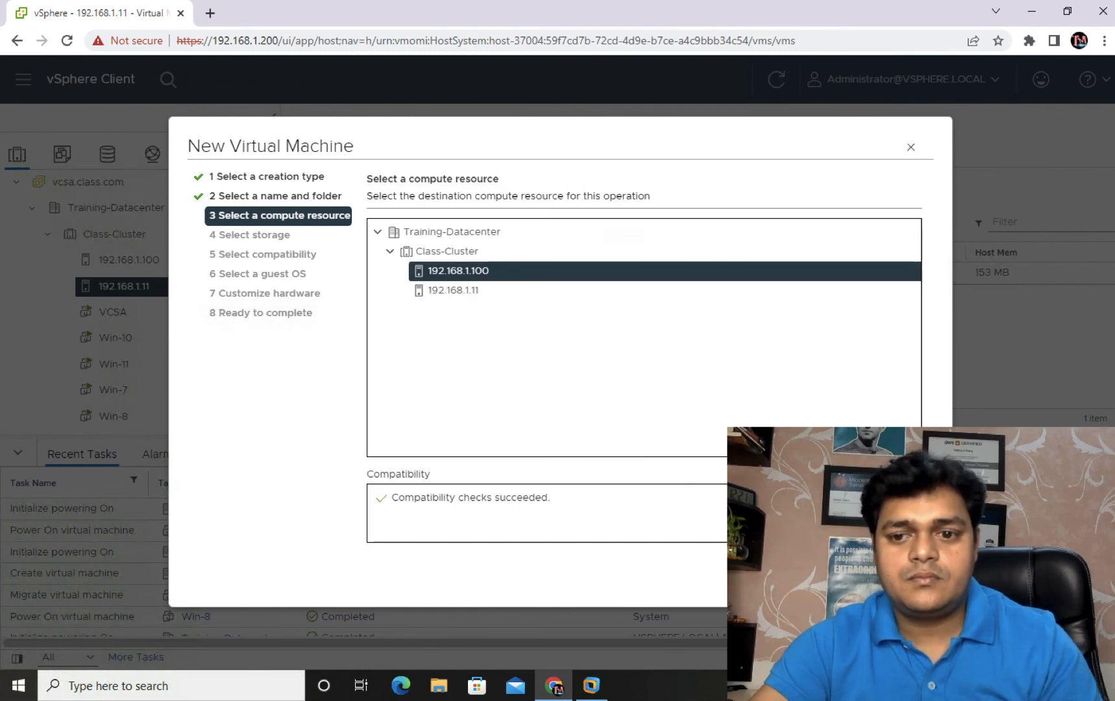
key("Return")
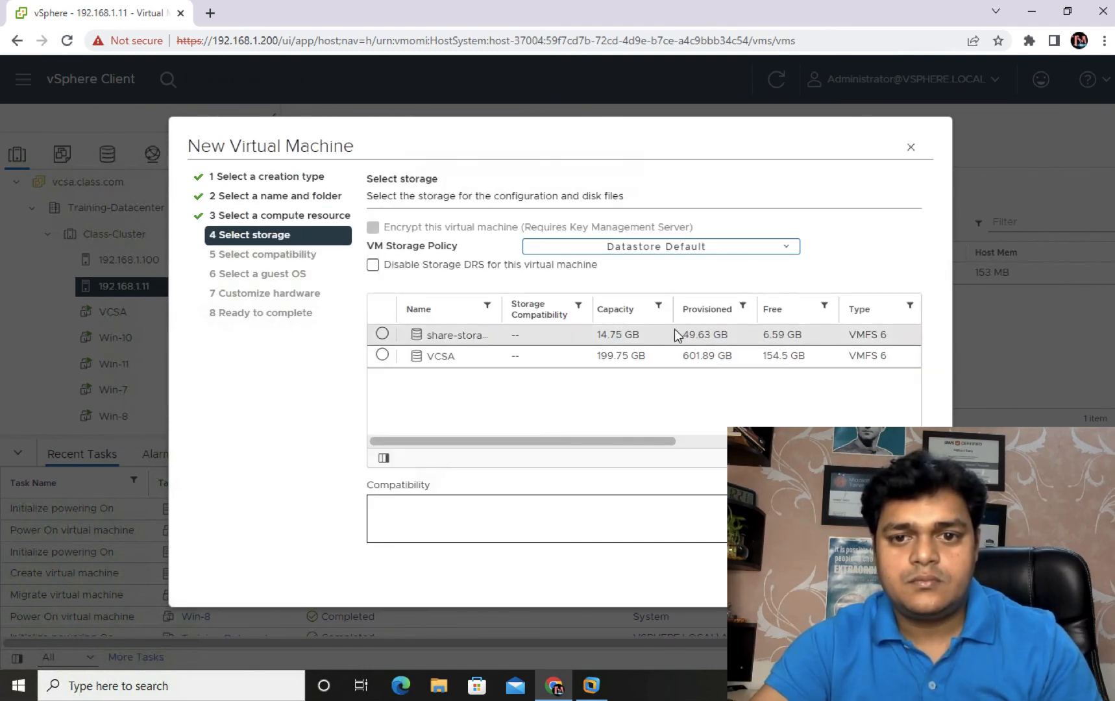
left_click(644, 340)
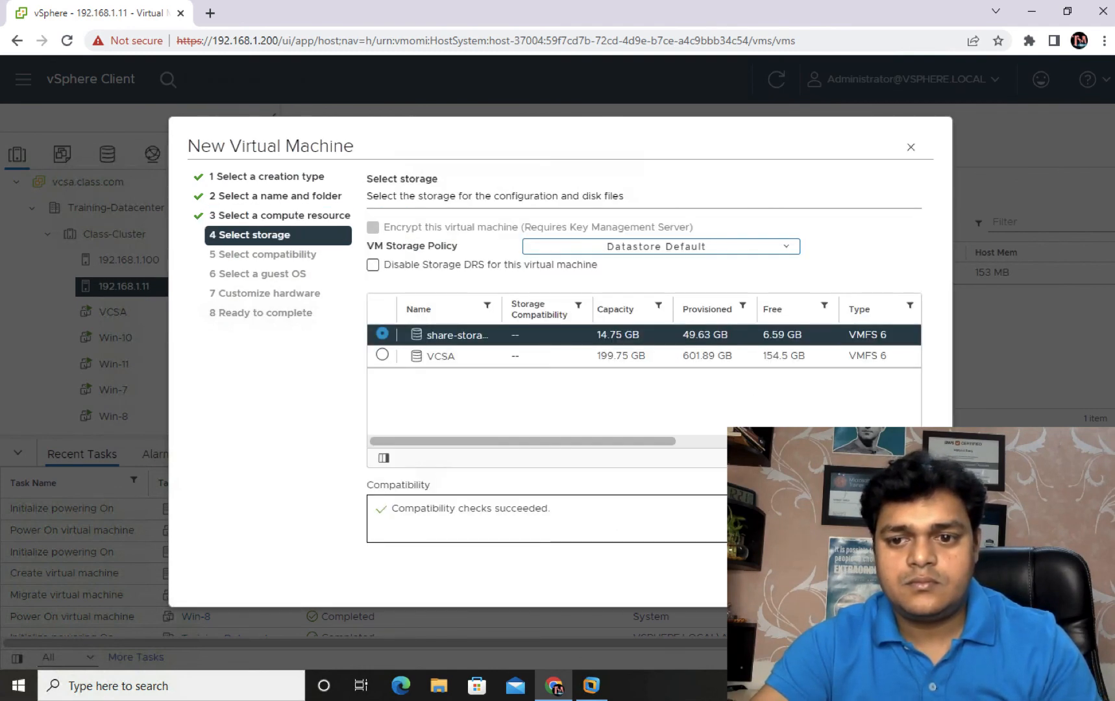
key("Return")
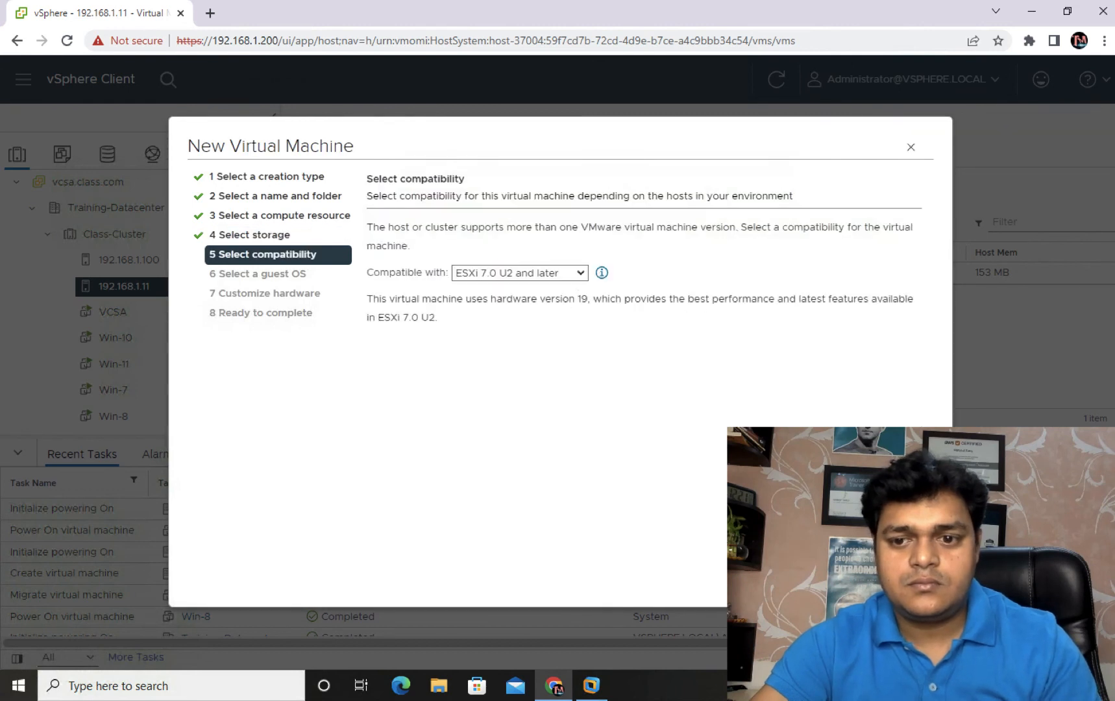
key("Return")
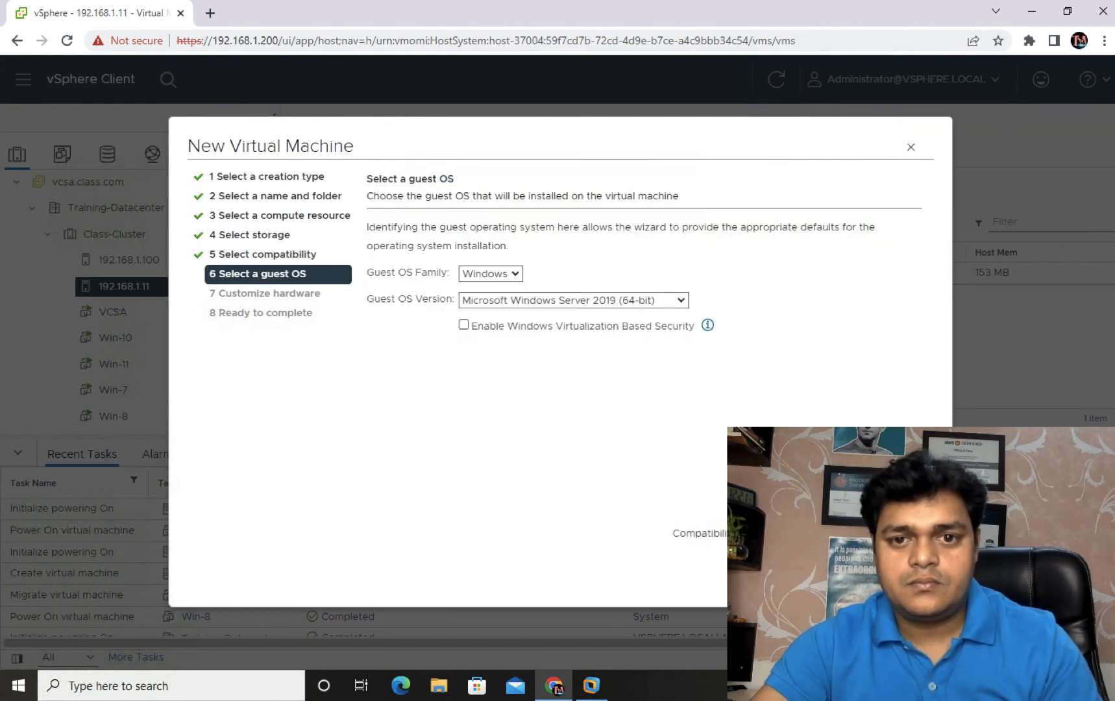
key("Return")
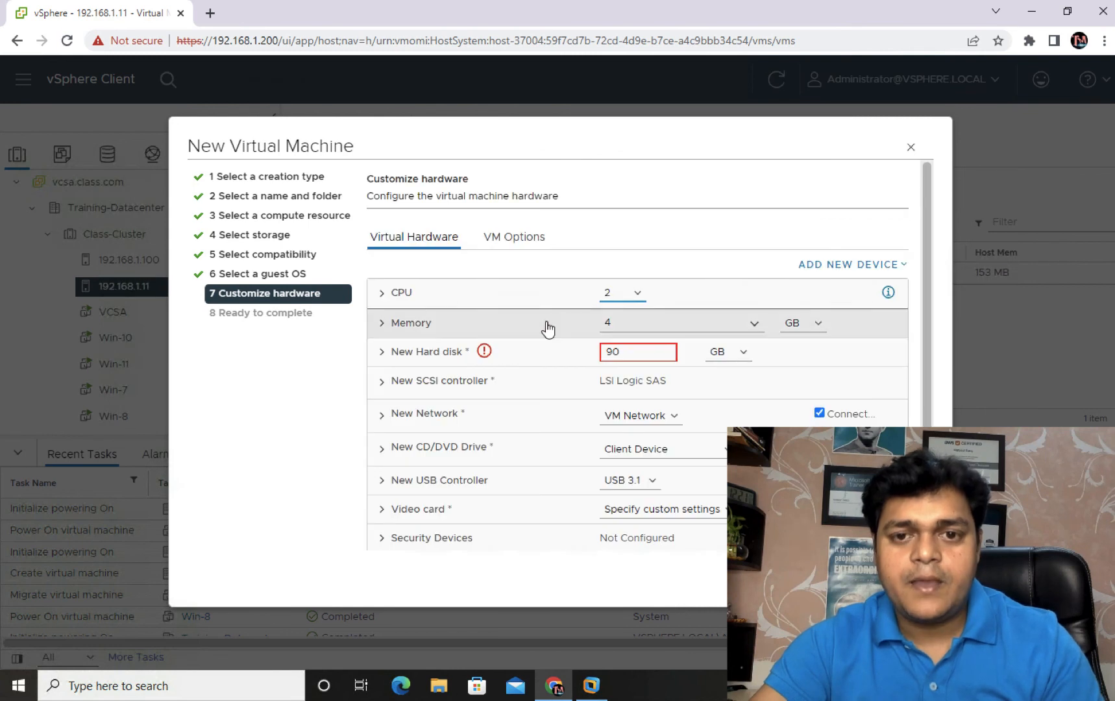
Step: Set vm-10's hard disk to 6 GB and memory to 2 GB, then finish
left_click(548, 350)
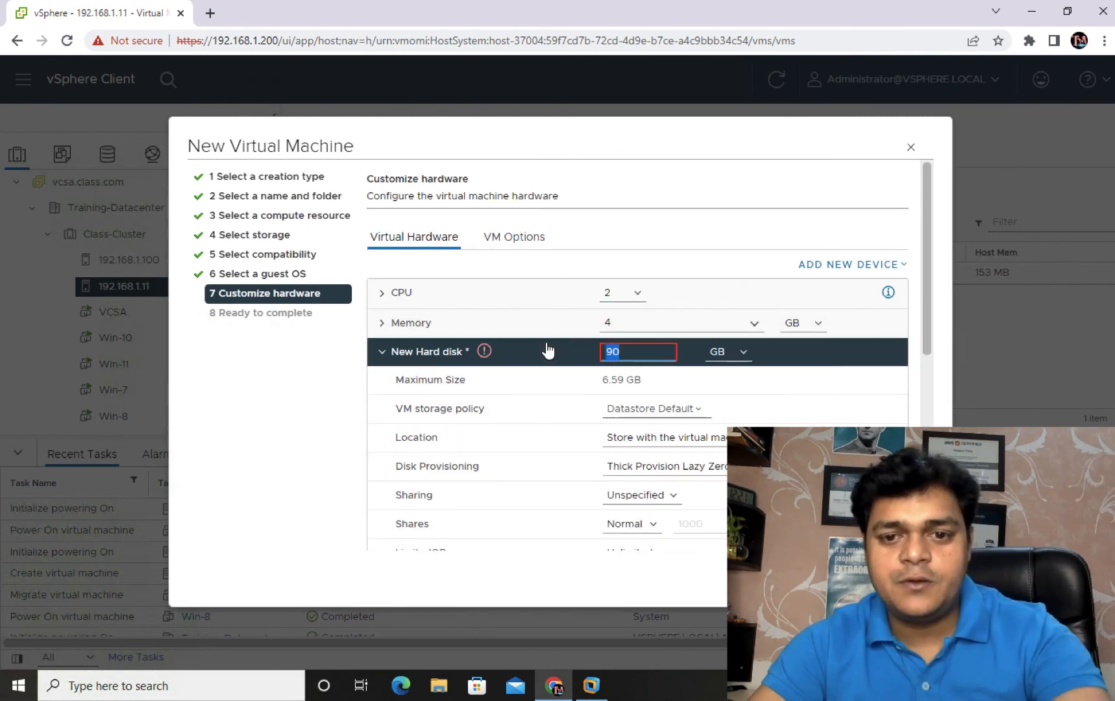
type("5")
key("BackSpace")
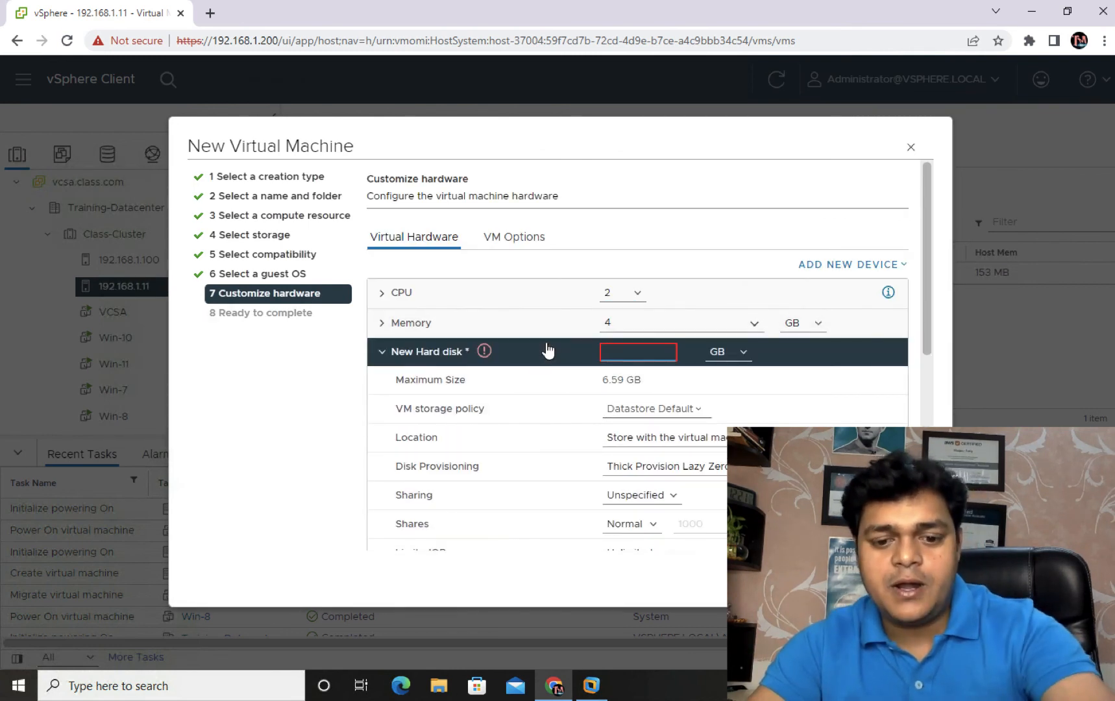
type("6")
left_click_drag(665, 319, 586, 321)
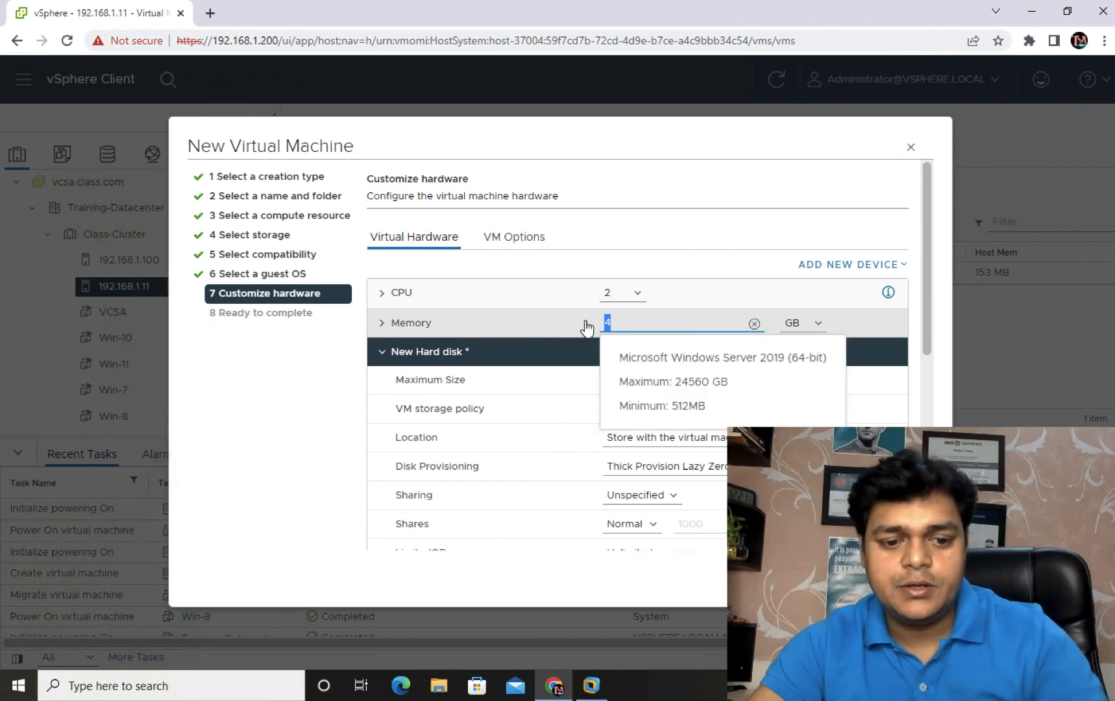
type("2")
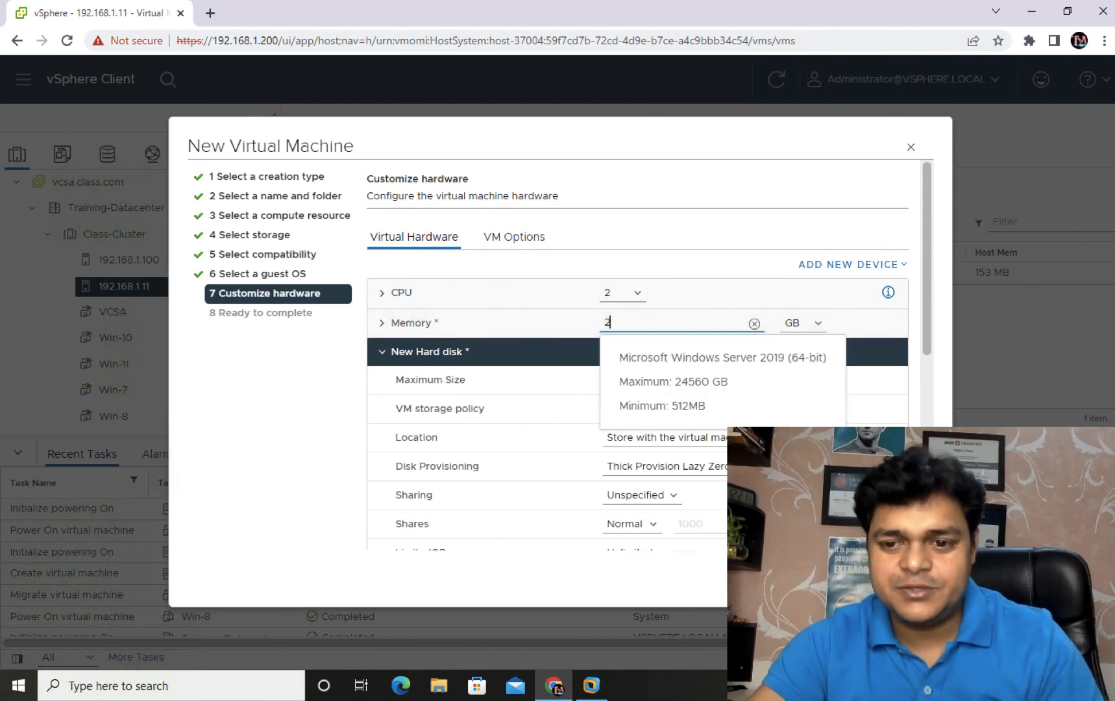
key("Return")
left_click(906, 577)
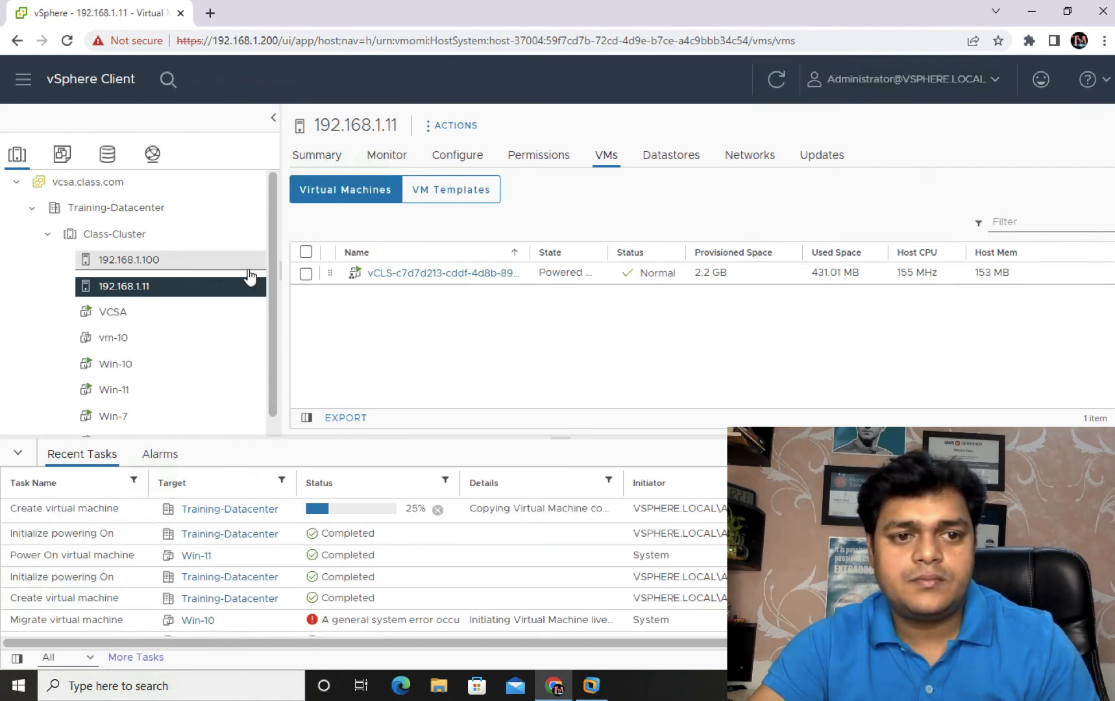
Step: Select vm-10 on host 192.168.1.100, dismiss its insufficient-disk-space failure, then view host 192.168.1.11
left_click(149, 259)
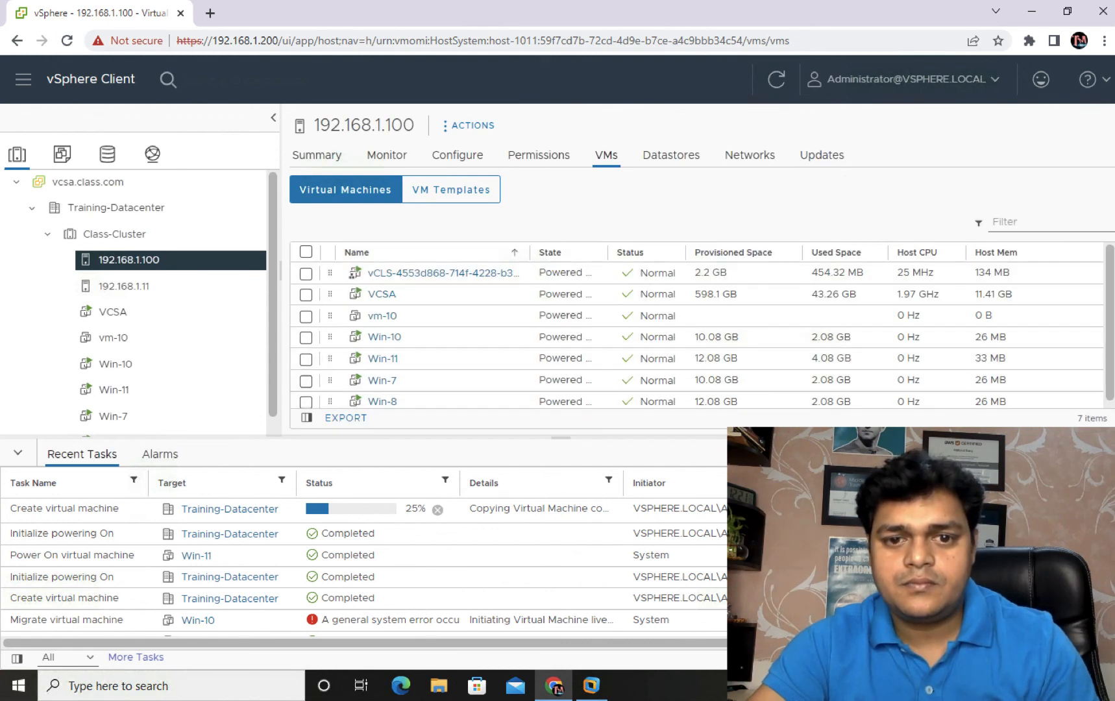
left_click_drag(1098, 377, 1097, 403)
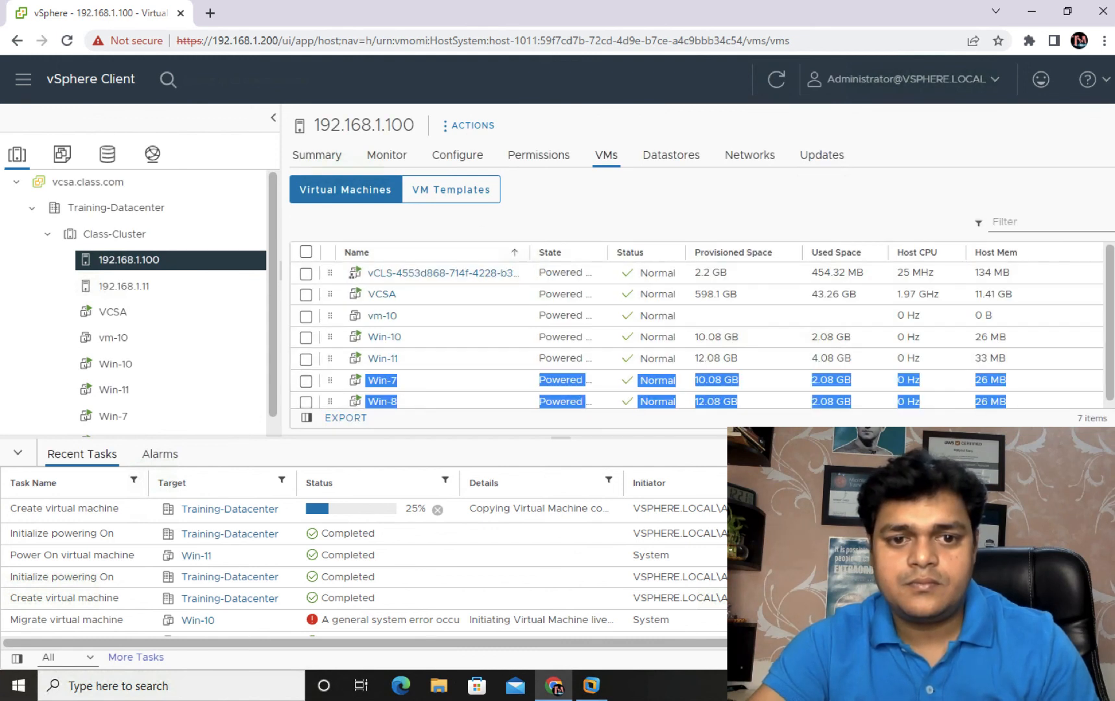
left_click(1091, 312)
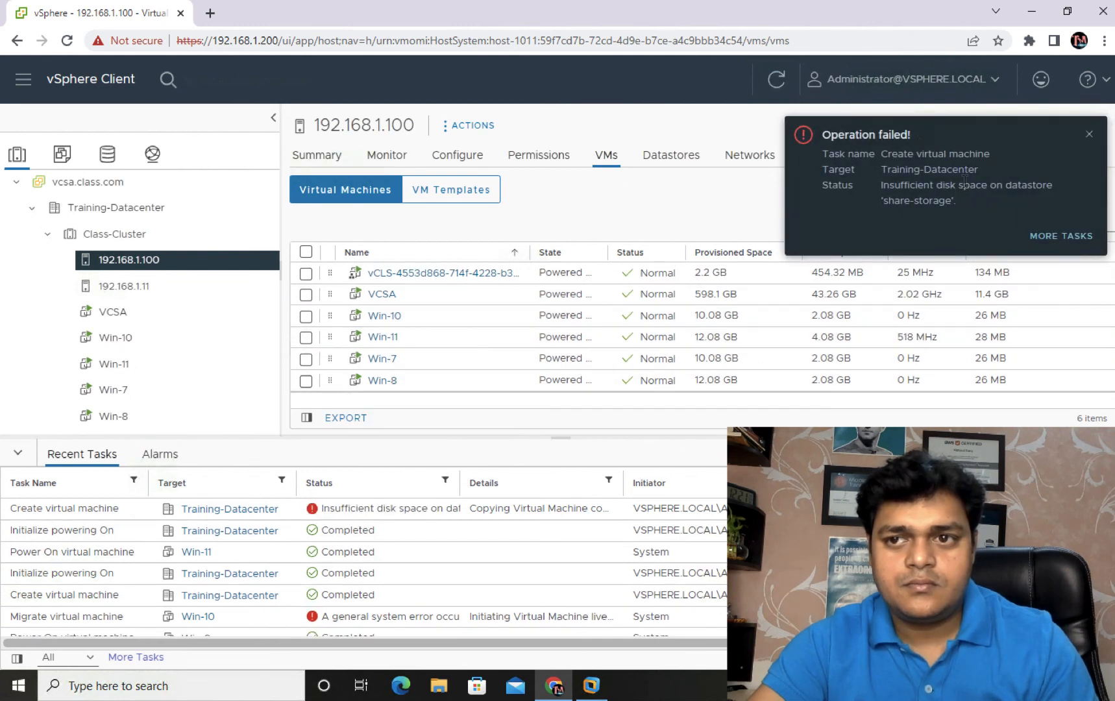
left_click(1088, 134)
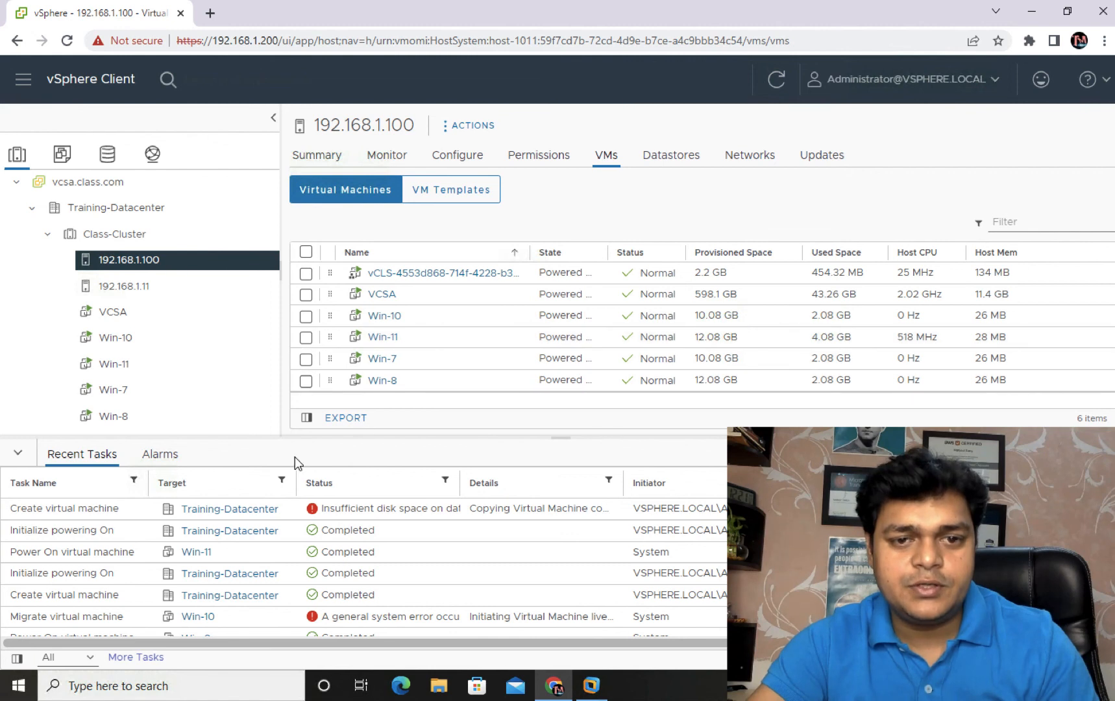
left_click(129, 286)
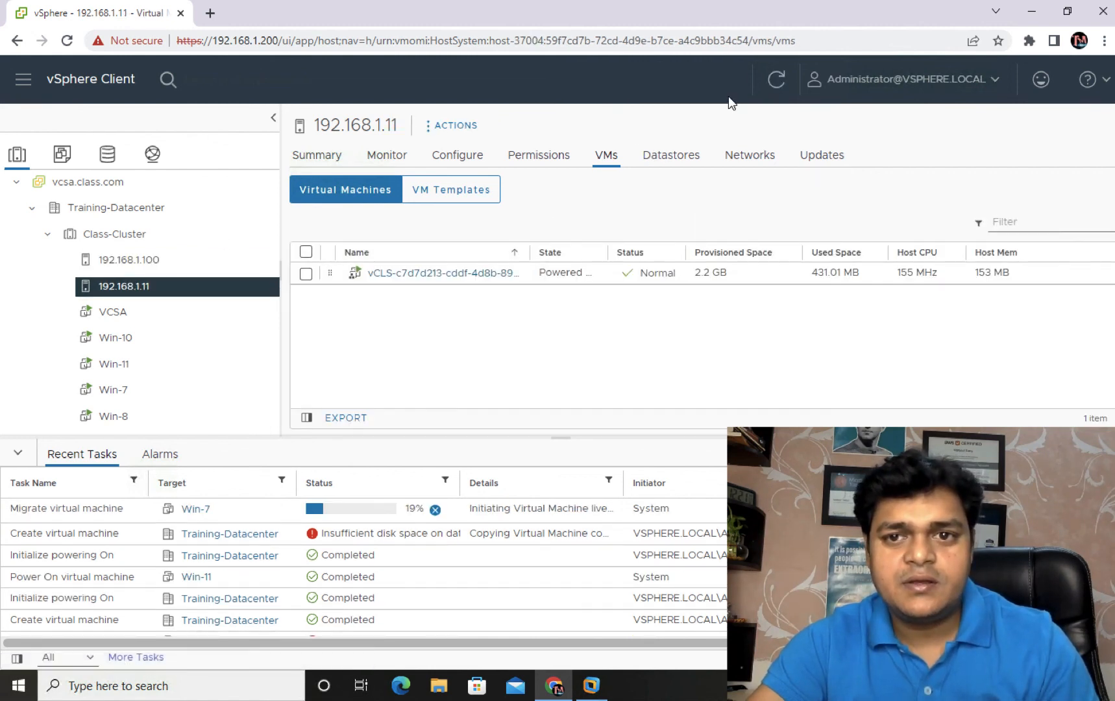
Step: Refresh and compare the VM lists of hosts 192.168.1.100 and 192.168.1.11
left_click(775, 82)
left_click(773, 84)
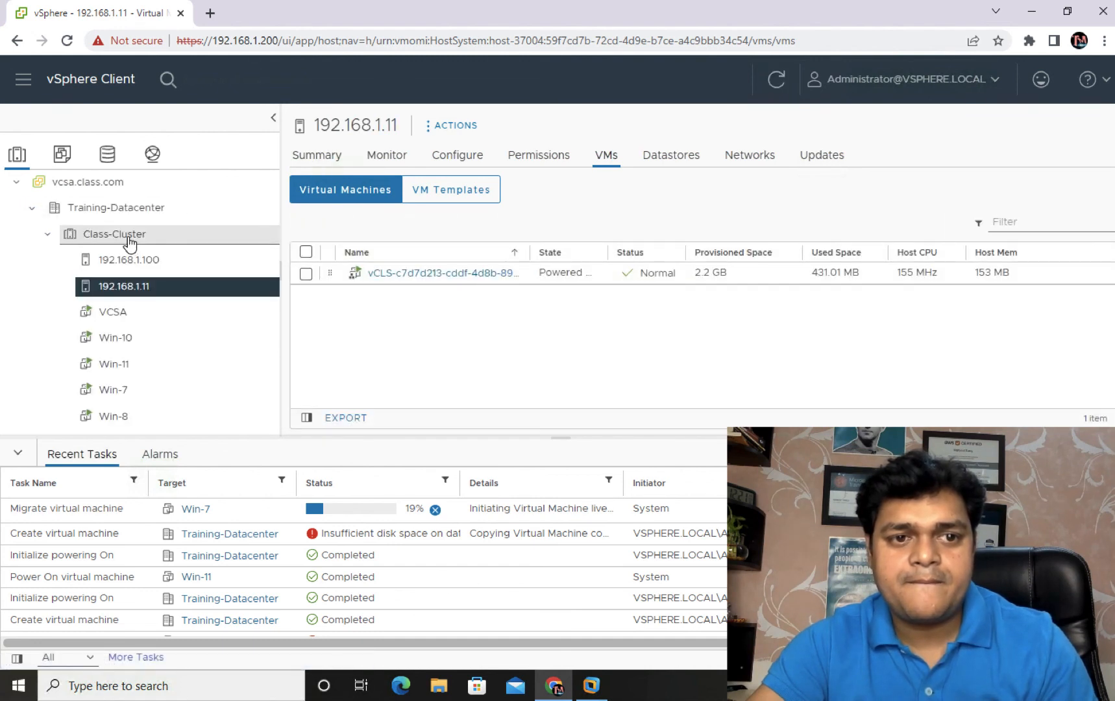
left_click(129, 242)
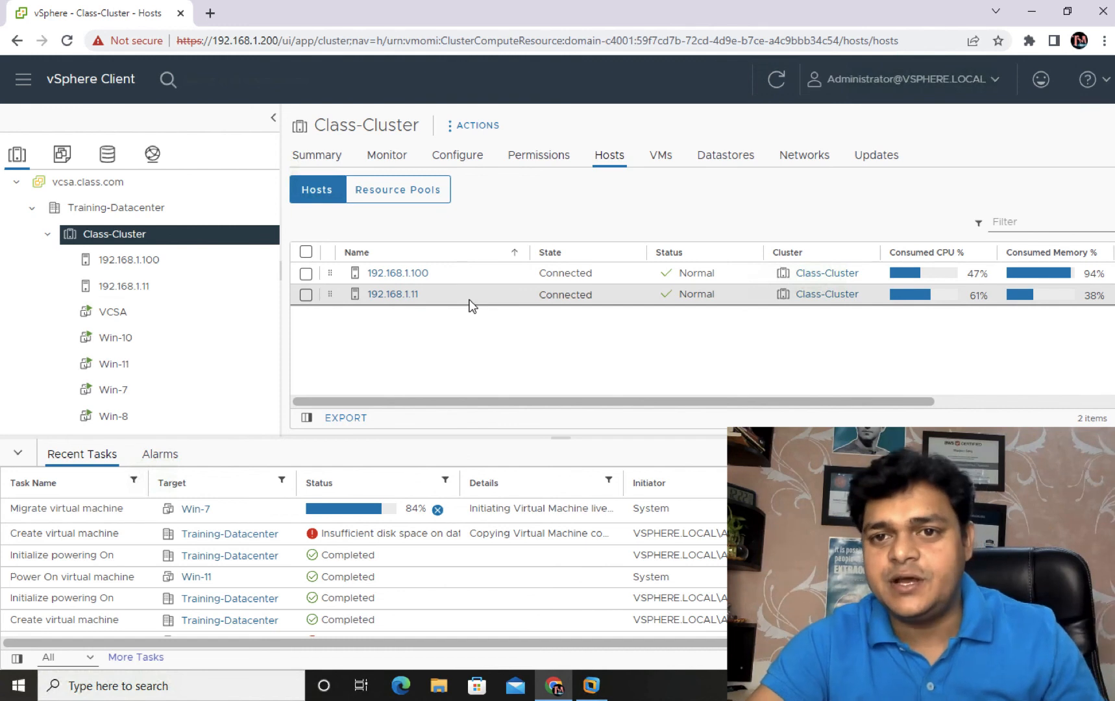
left_click(137, 263)
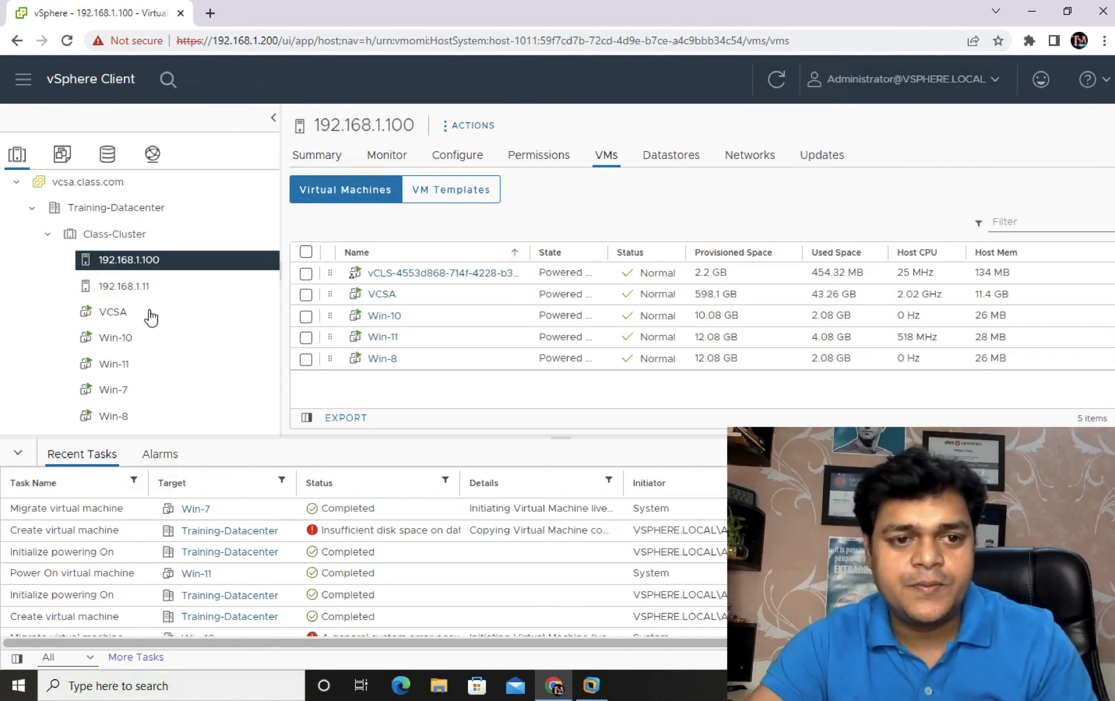
left_click(149, 292)
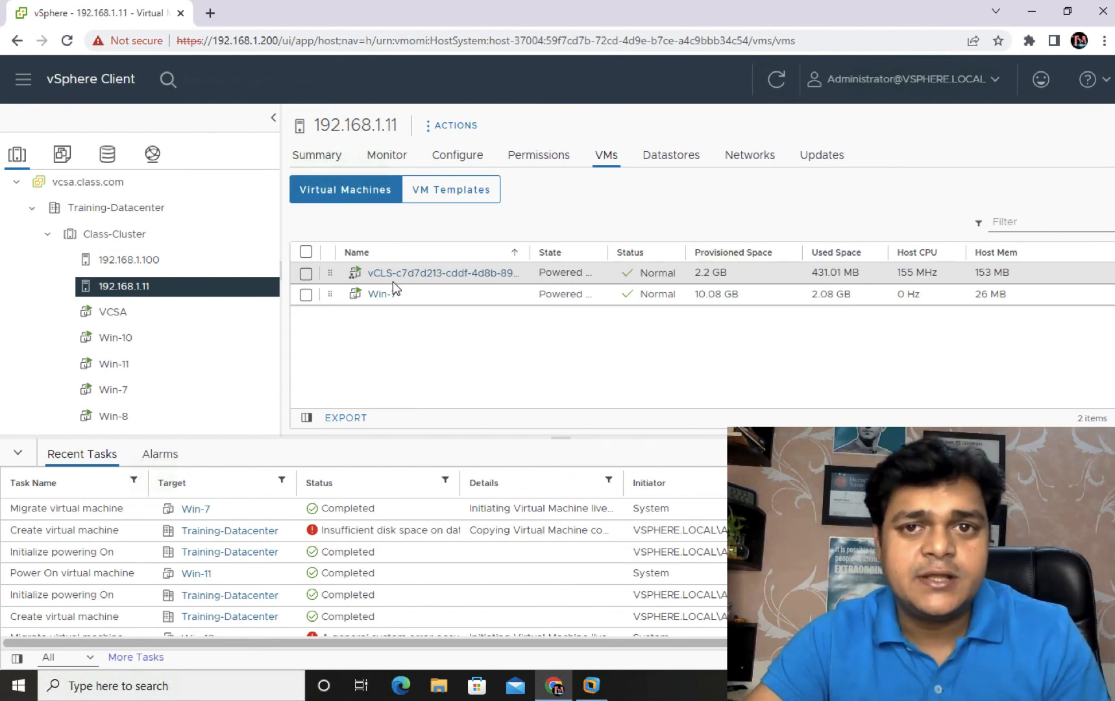
Step: Switch past the OneNote DRS sketch to the desktop and show recent .cmproj projects
key("ctrl+Left")
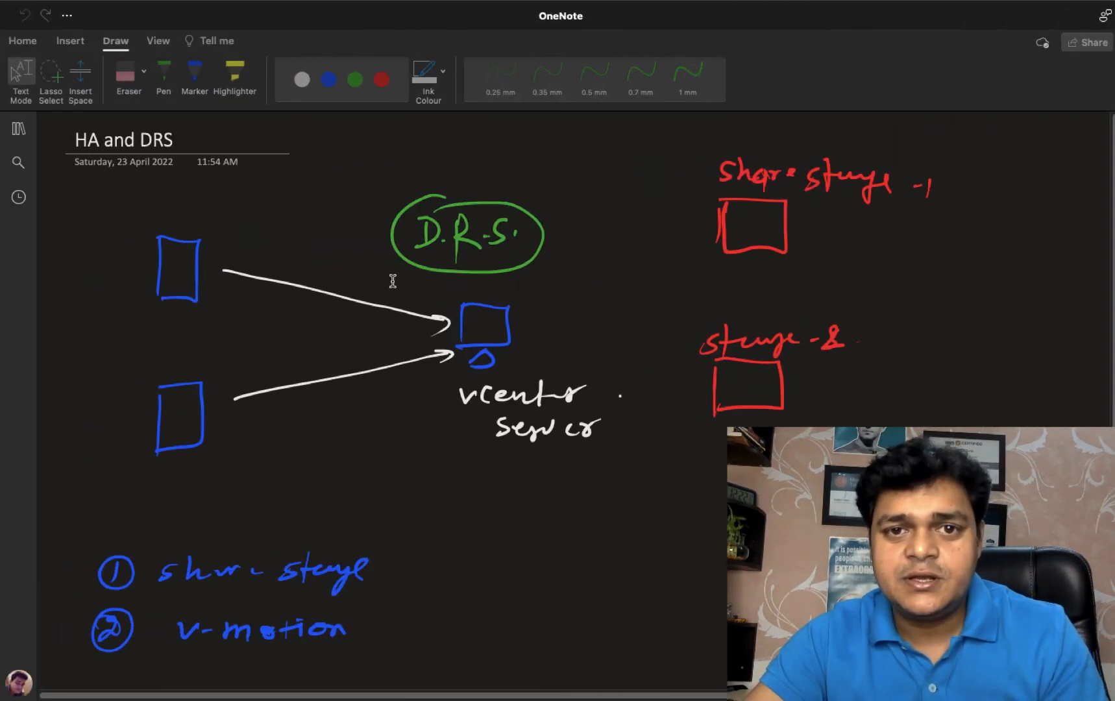
key("ctrl+Left")
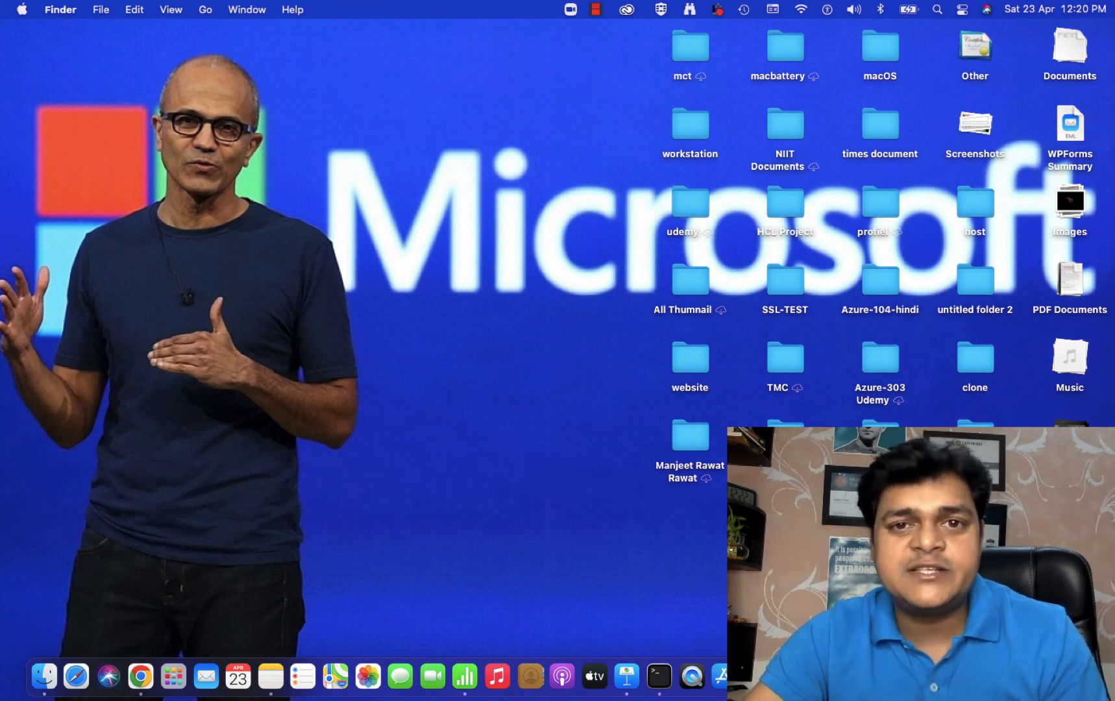
right_click(956, 676)
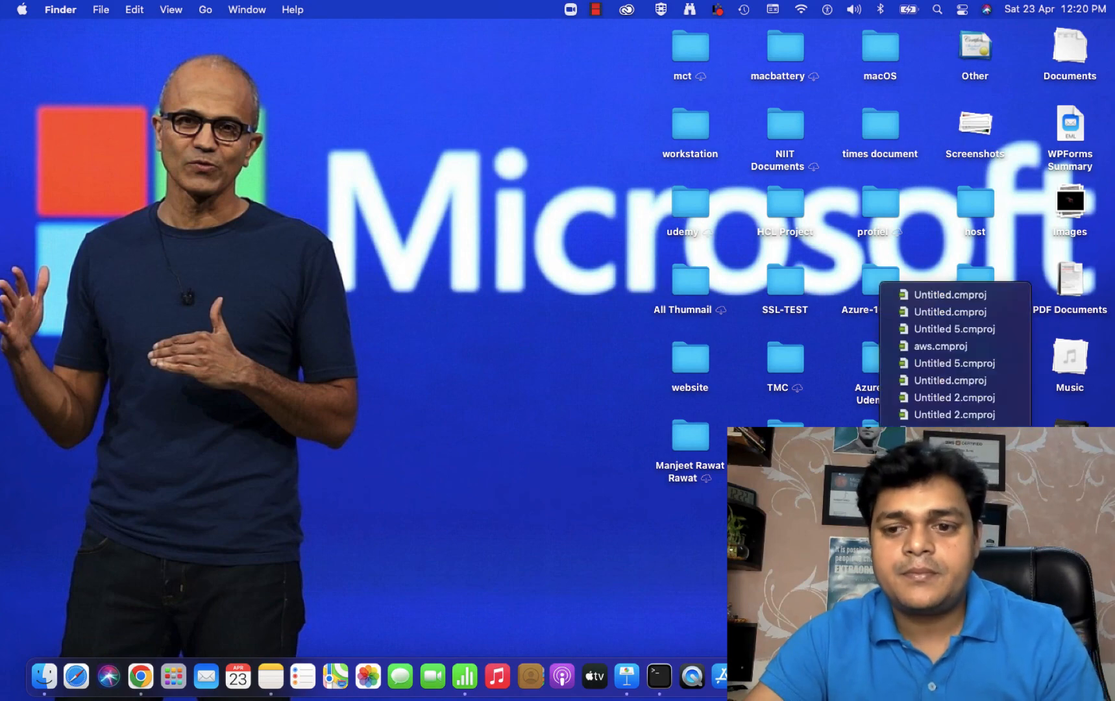